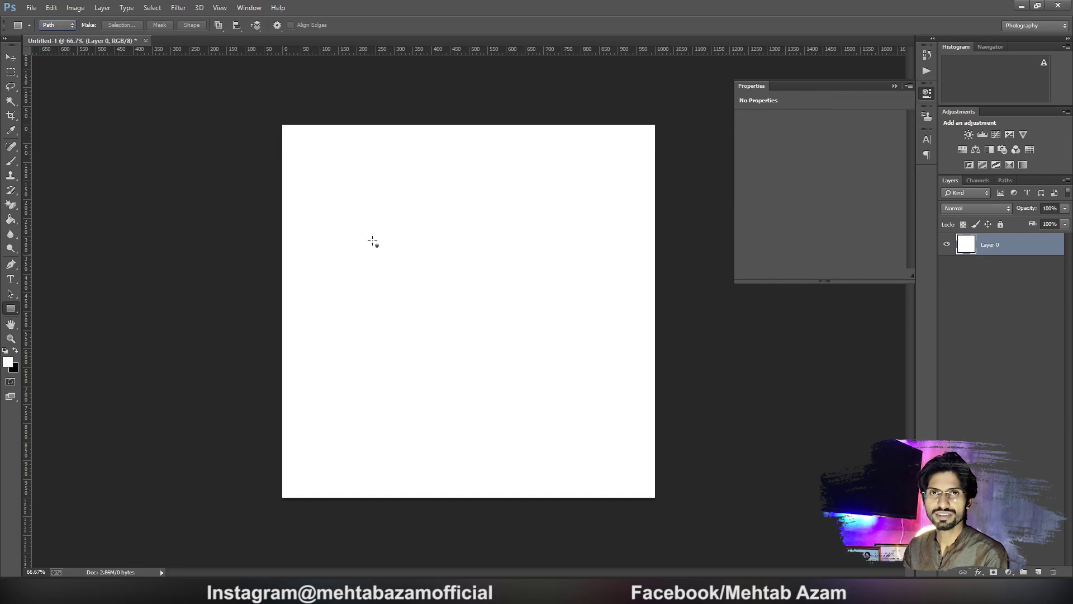
Draw a rectangular path about 934 by 749 px on the canvas and switch the Rectangle tool to Shape mode
left_click_drag(309, 166, 641, 436)
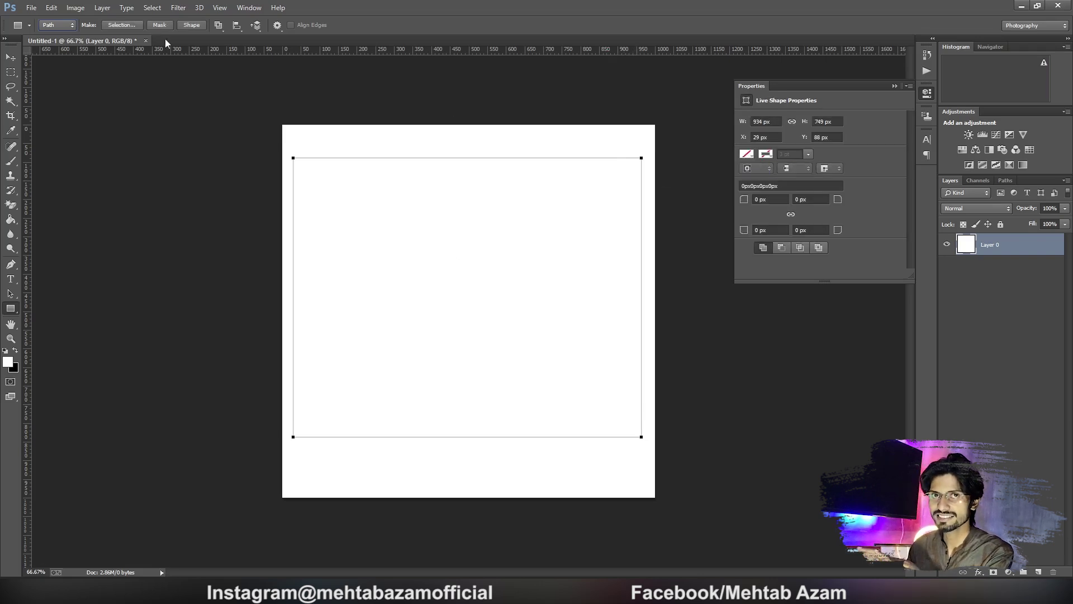
left_click(58, 25)
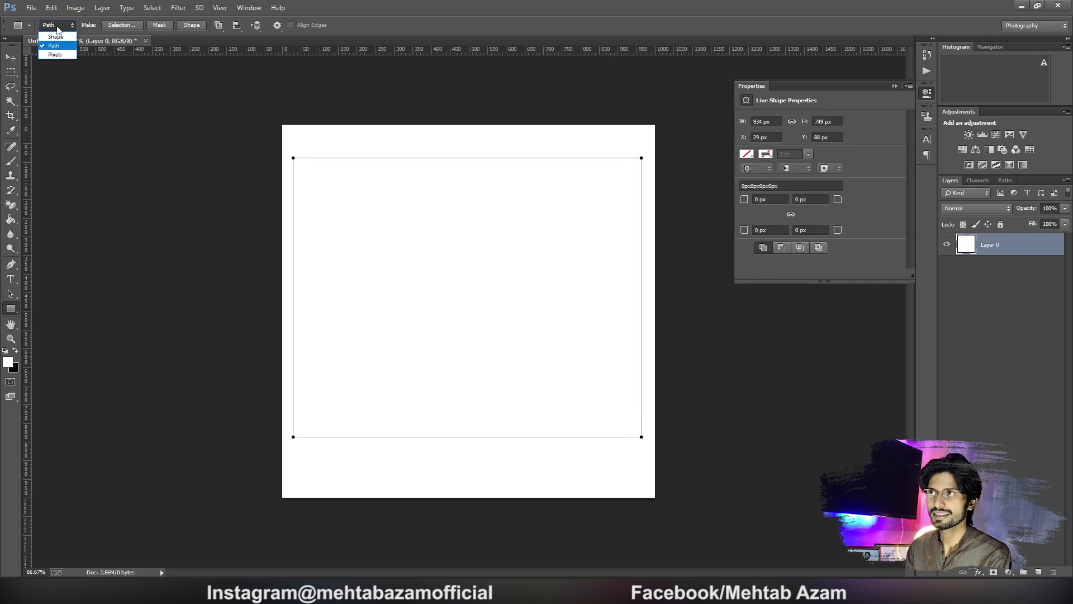
left_click(56, 37)
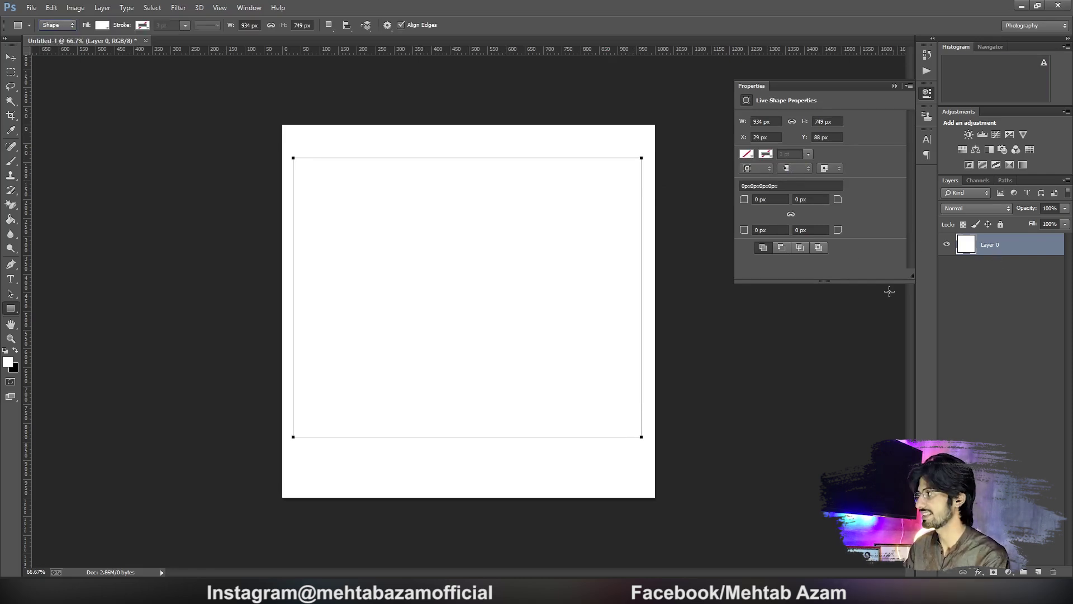
Undo the newly added layer and the rectangular path
left_click(1037, 572)
left_click(970, 272)
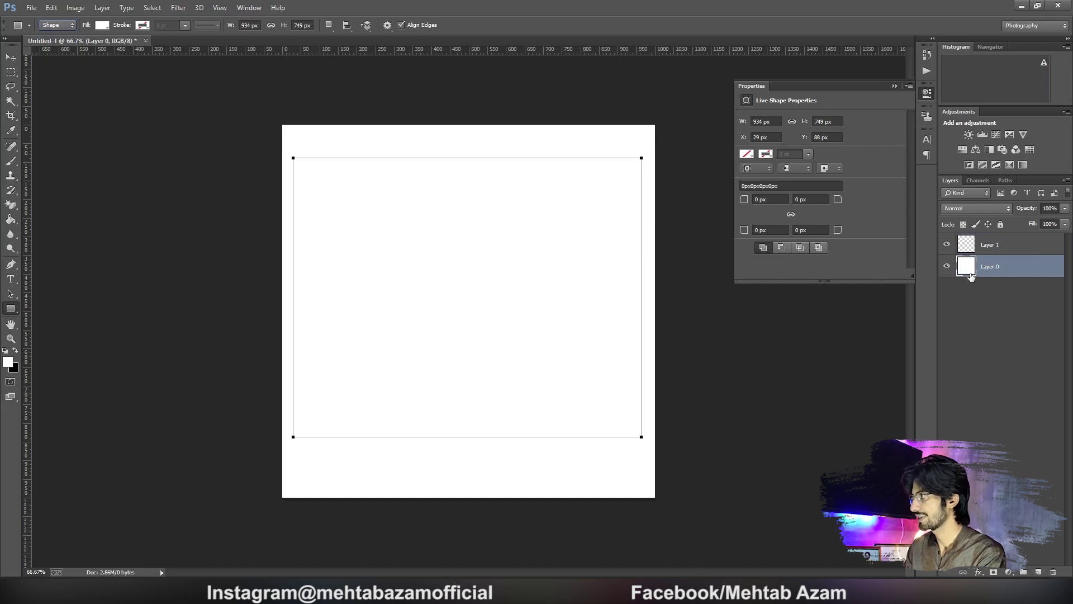
key("ctrl+z")
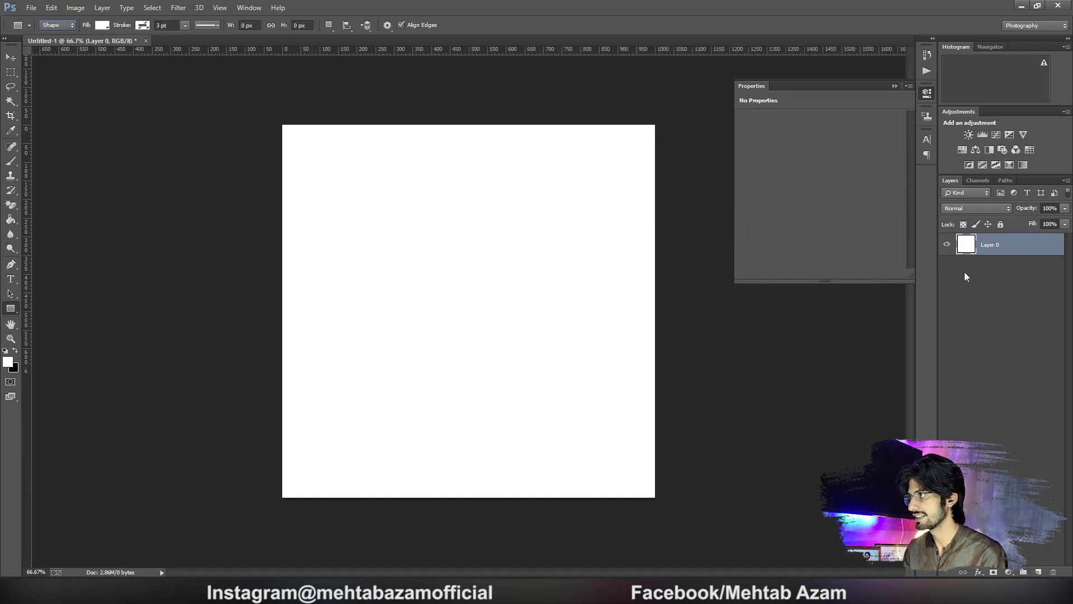
Add a new layer and draw a rectangle shape about 949 by 743 px across the upper part of the canvas
left_click(1037, 571)
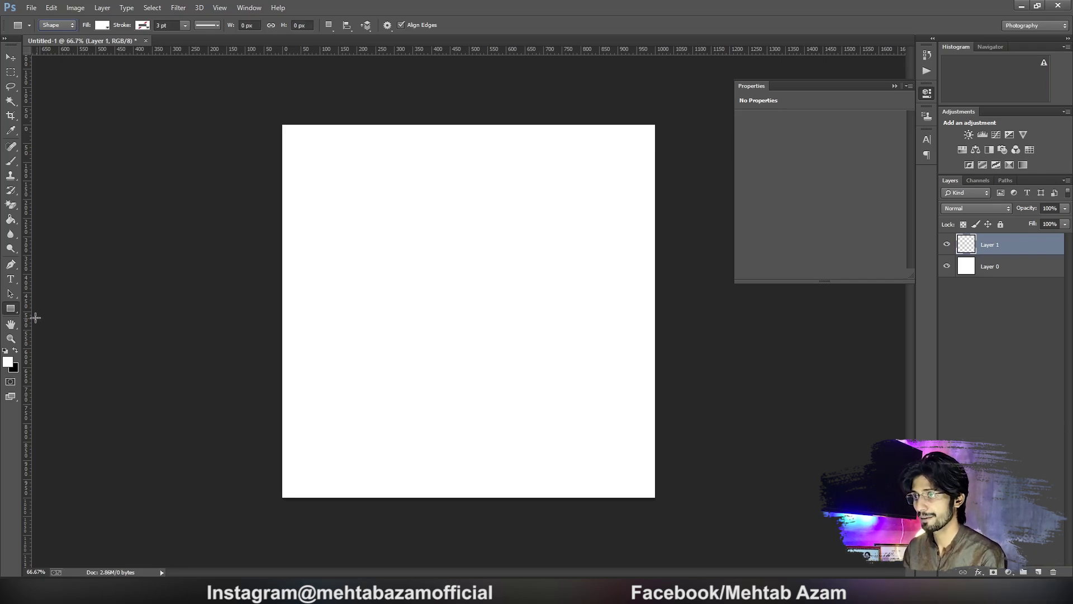
left_click_drag(295, 154, 635, 427)
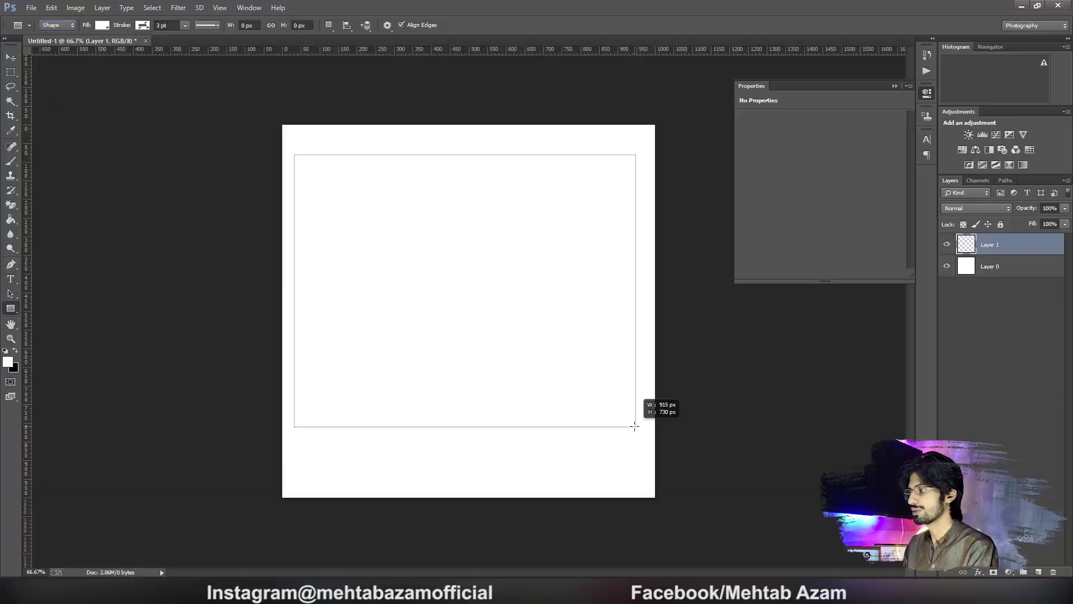
mouse_move(635, 425)
left_mouse_down()
mouse_move(660, 427)
mouse_move(626, 415)
mouse_move(637, 426)
mouse_move(358, 400)
mouse_move(277, 371)
mouse_move(279, 322)
mouse_move(319, 374)
mouse_move(451, 434)
mouse_move(645, 430)
left_mouse_up()
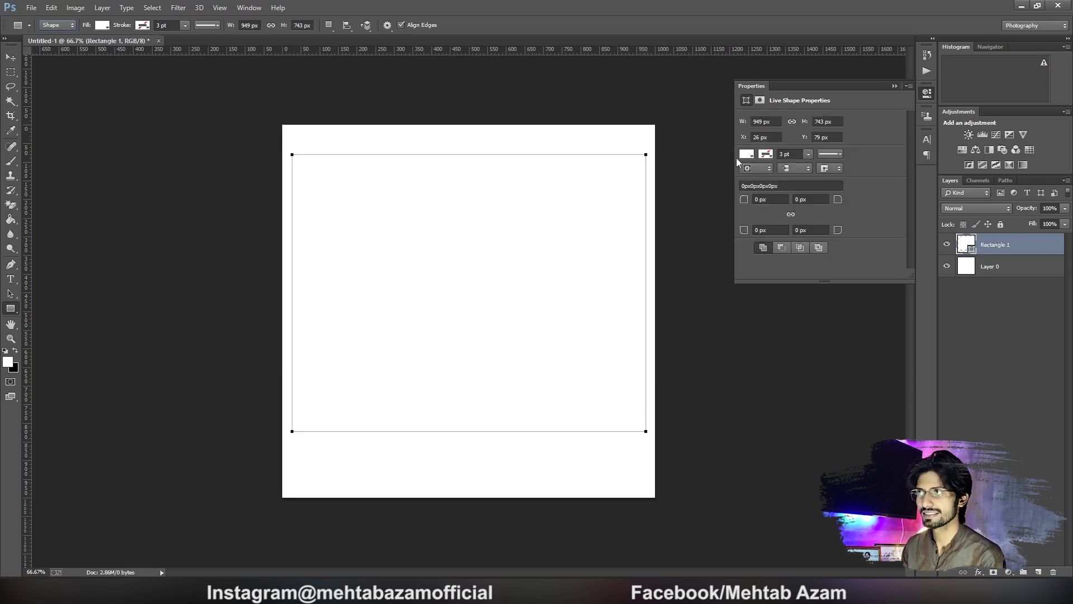
Fill the large rectangle with dark blue from the recently used colors and deselect its layer
left_click(745, 154)
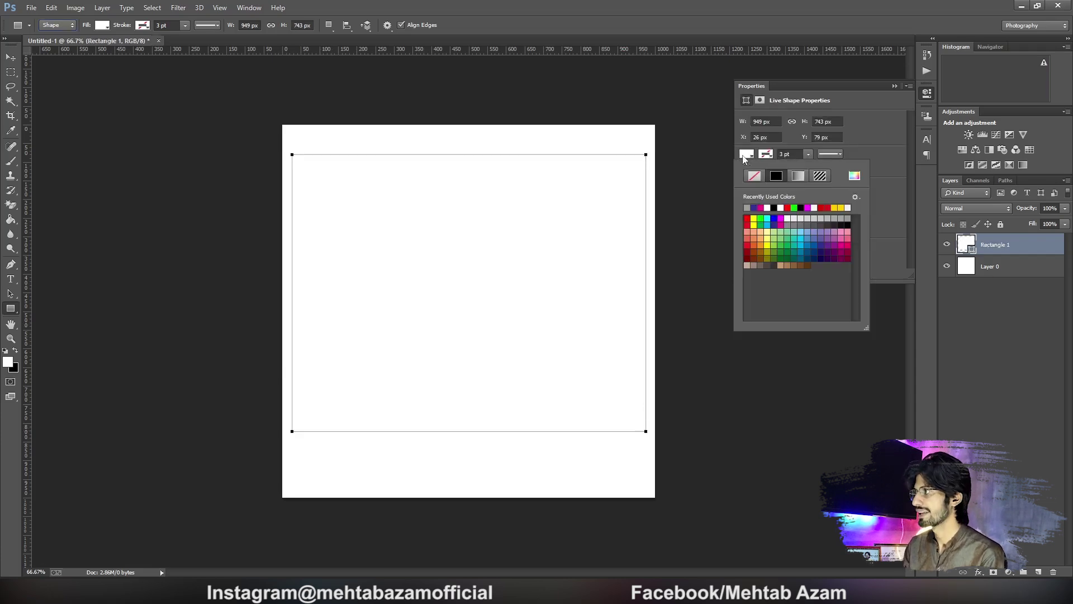
left_click(754, 206)
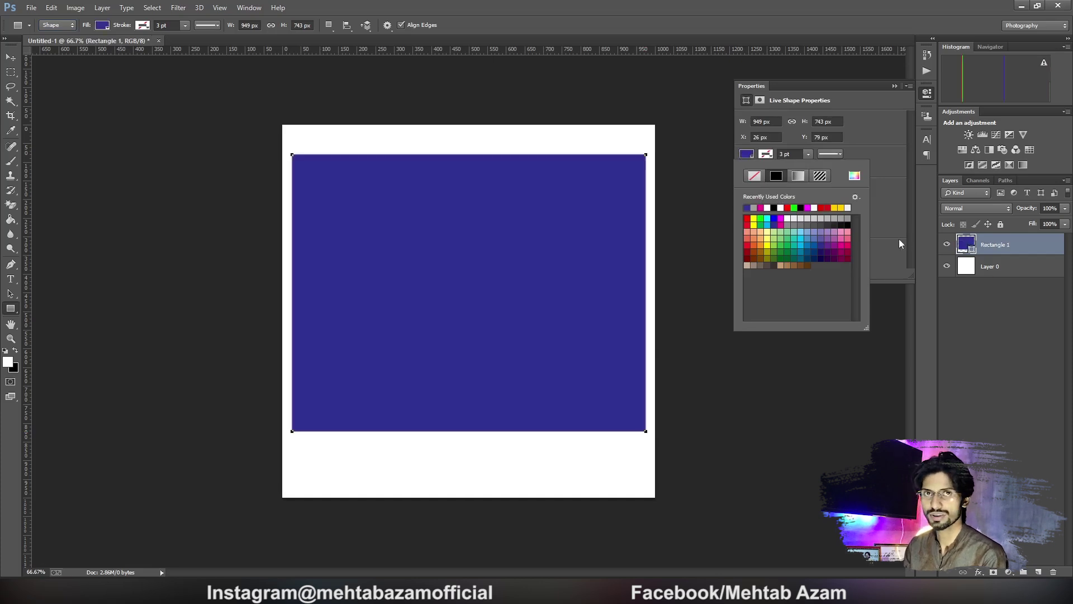
left_click(1049, 236)
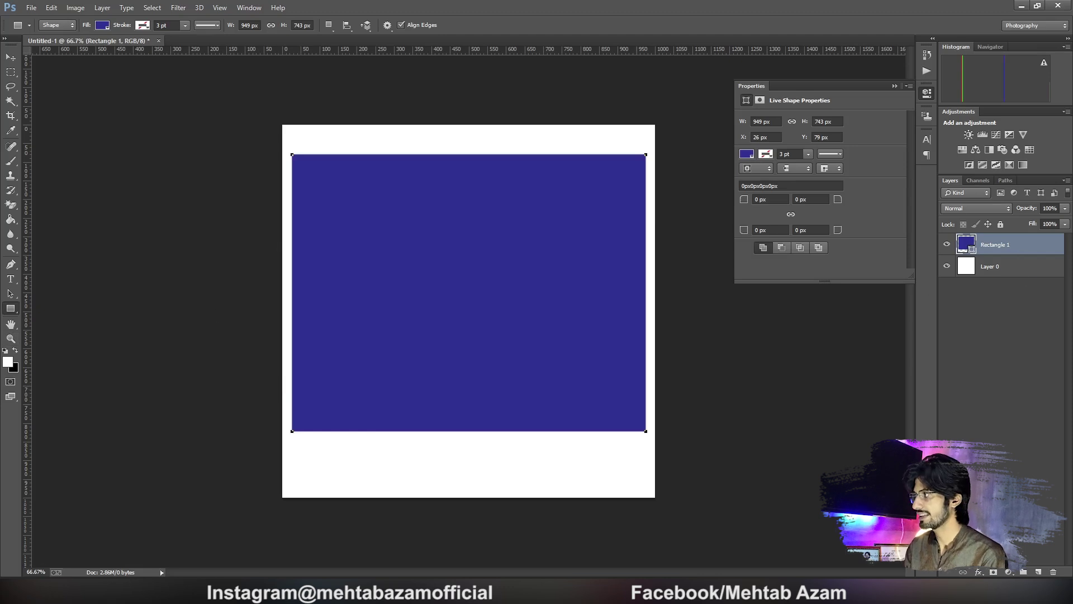
left_click(1000, 388)
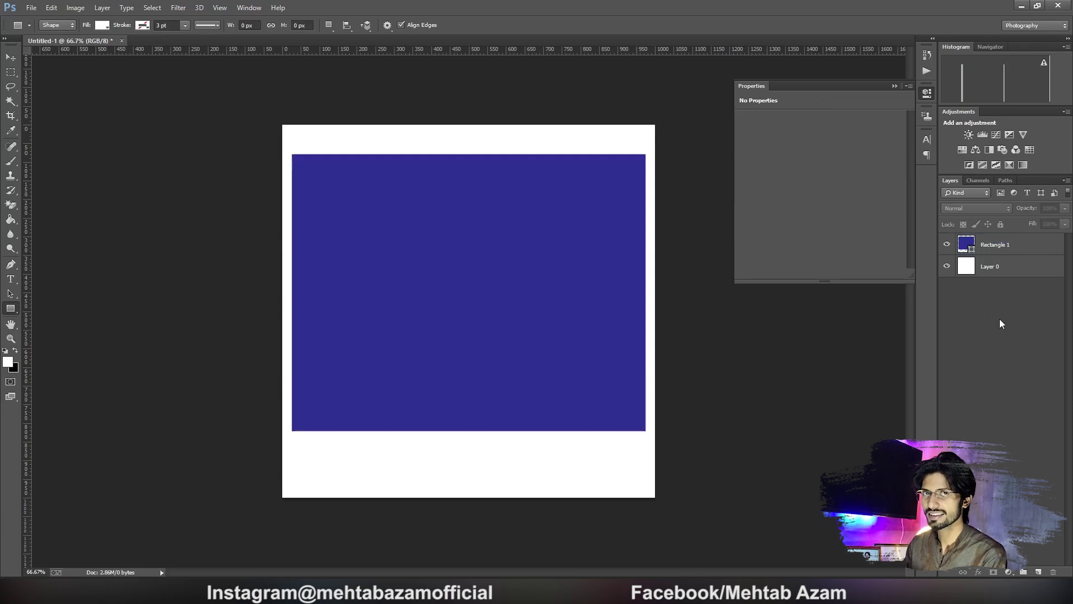
left_click(1000, 244)
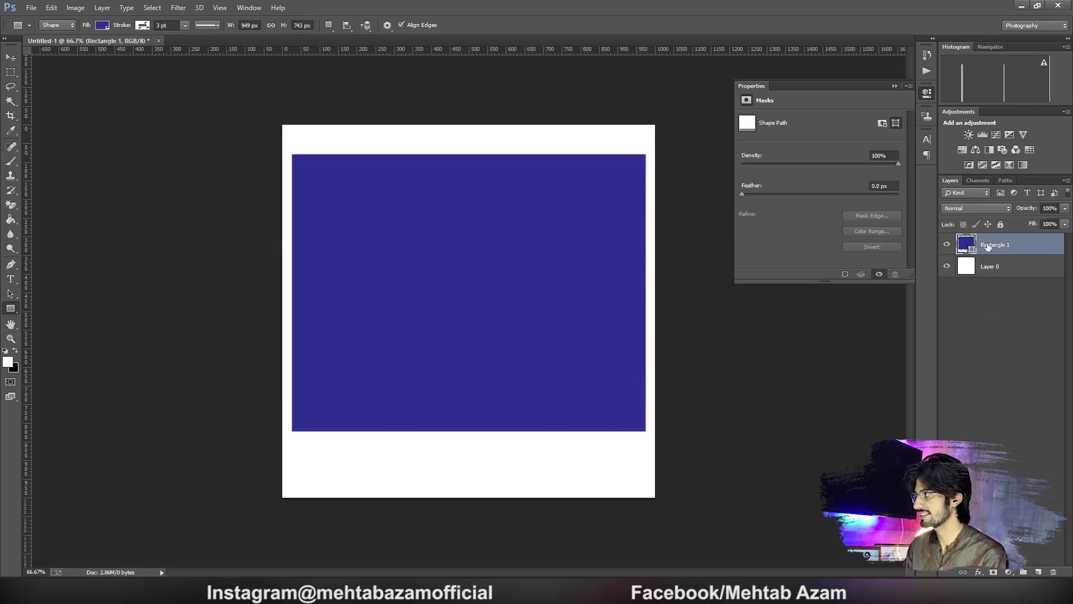
left_click_drag(355, 223, 504, 335)
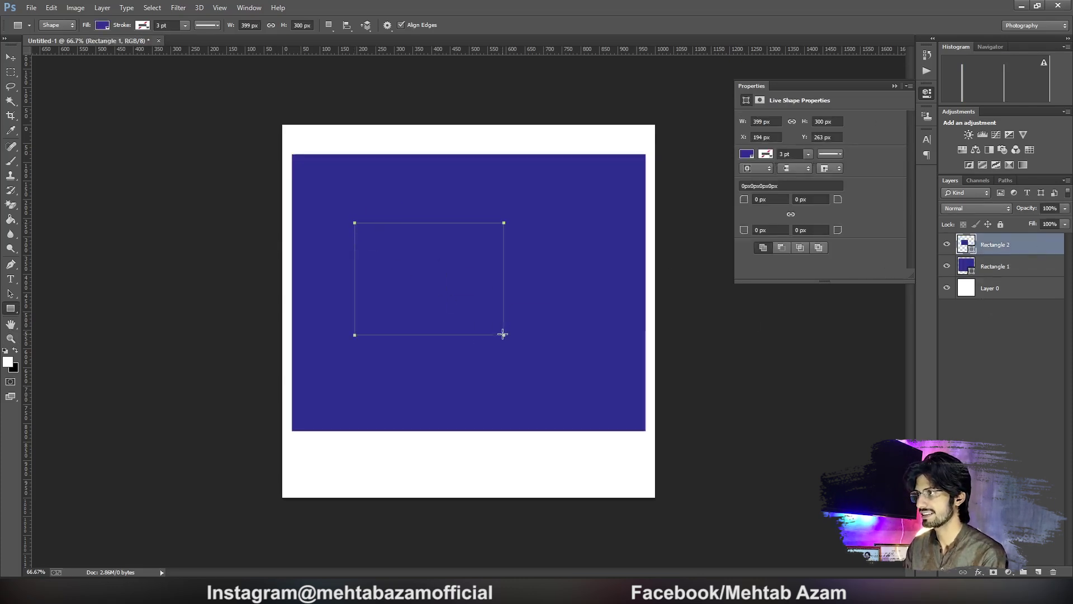
key("ctrl+z")
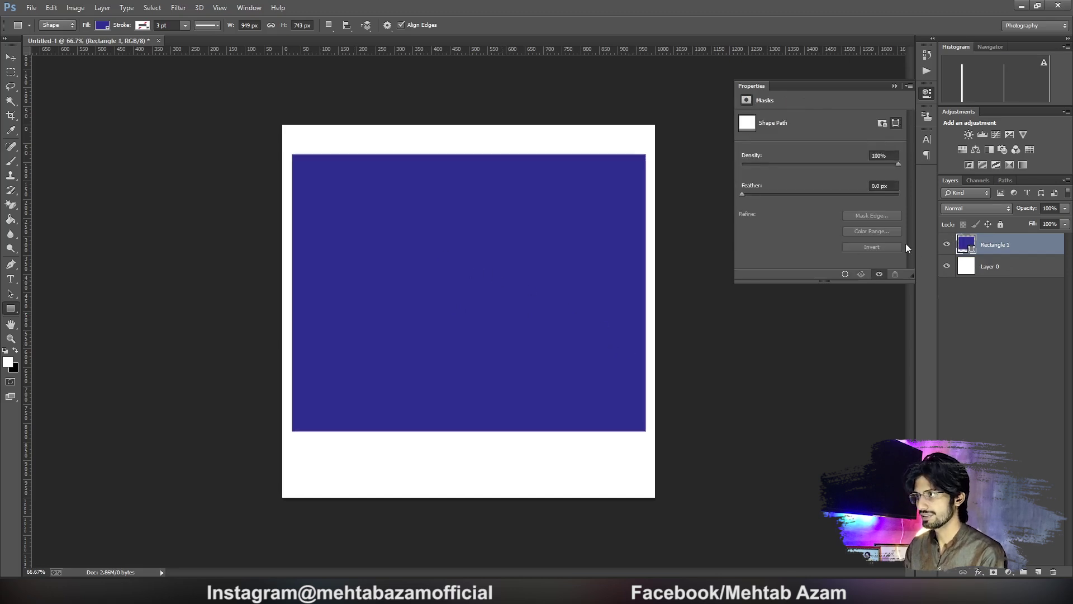
With no layer selected, draw a white rectangle about 883 by 508 px inside the blue rectangle
left_click(965, 308)
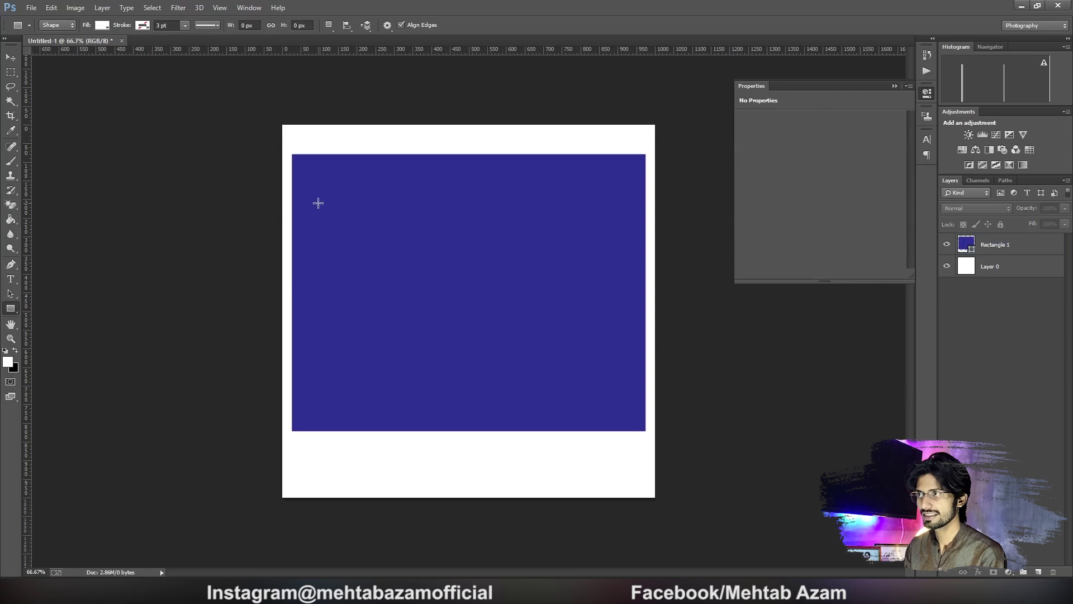
left_click_drag(316, 189, 439, 321)
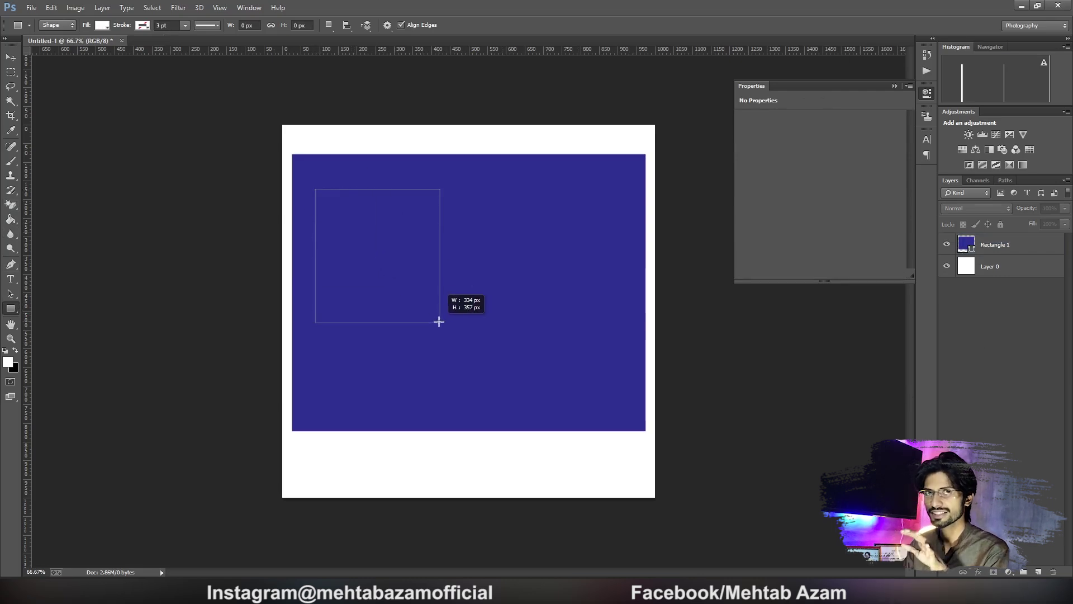
left_click_drag(438, 321, 621, 362)
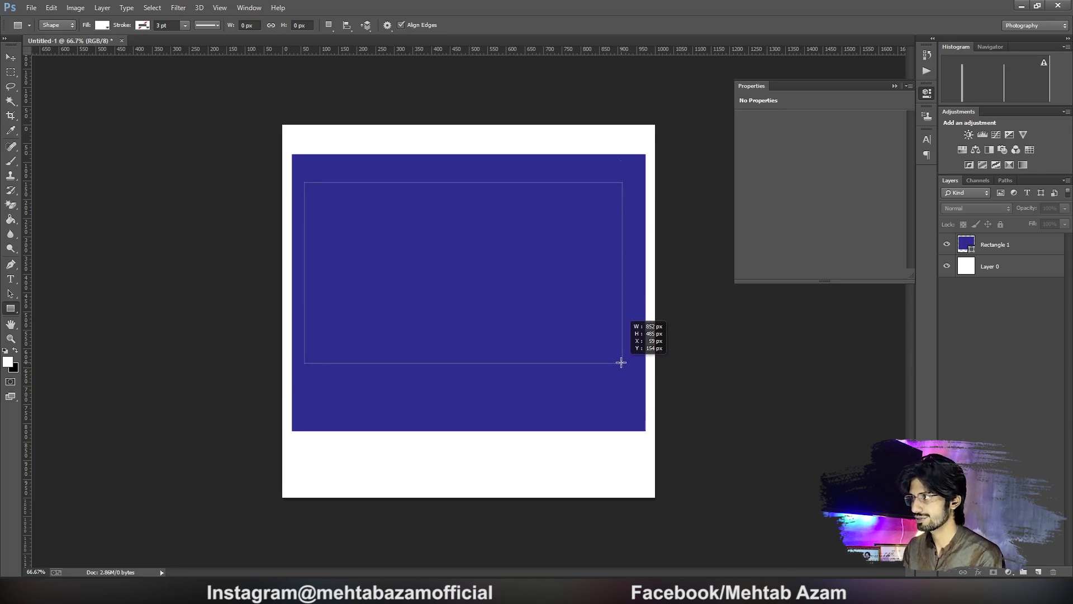
left_click_drag(621, 362, 632, 370)
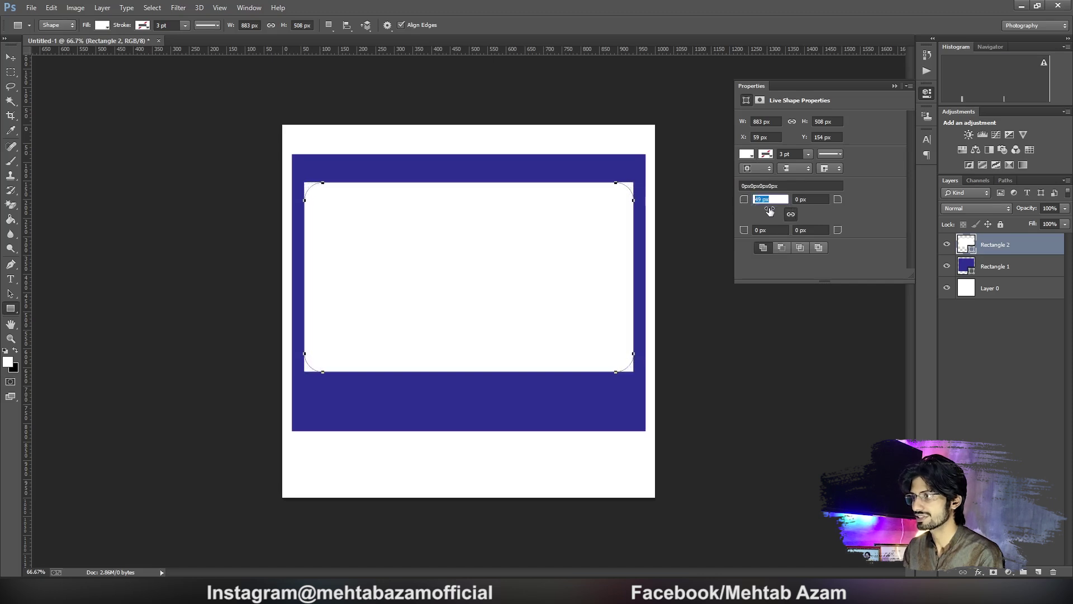
Round the white rectangle's top-right and bottom-left corners with a 70 px radius, leaving the other corners square
key("Return")
key("ctrl+z")
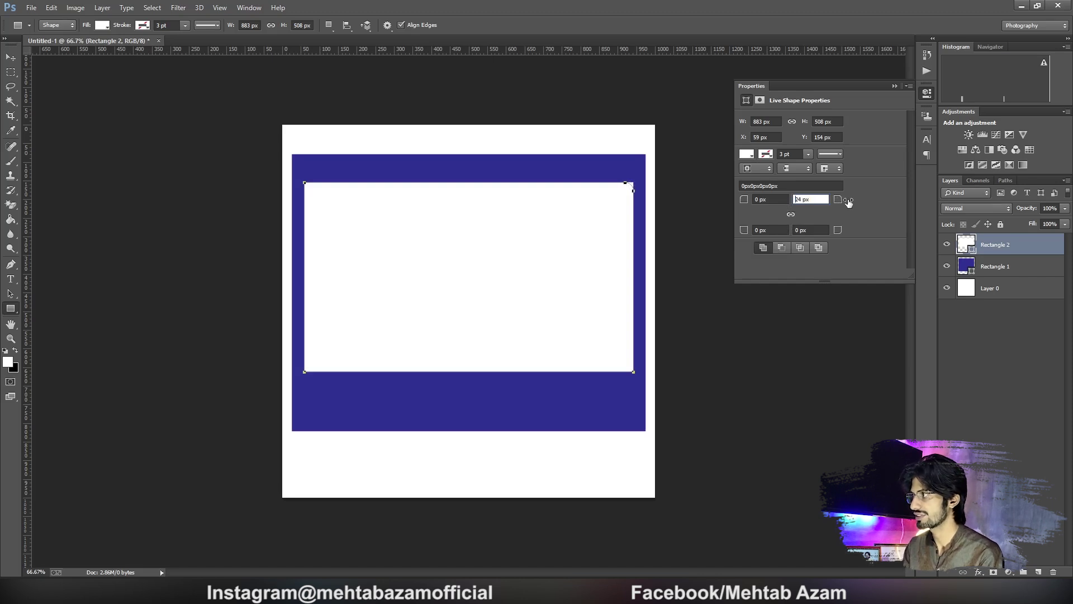
left_click_drag(874, 208, 875, 208)
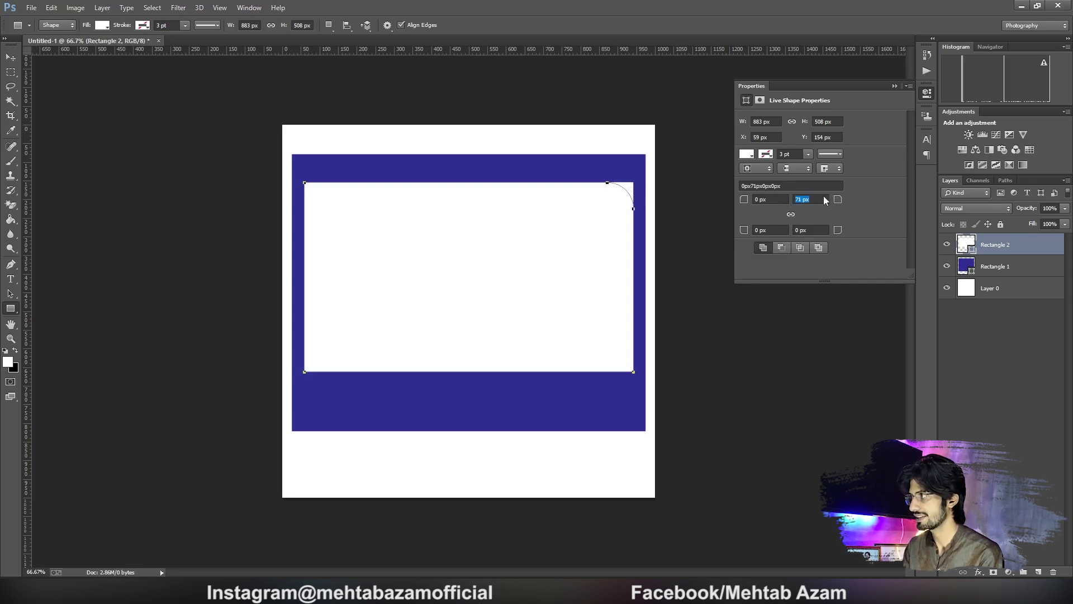
type("70")
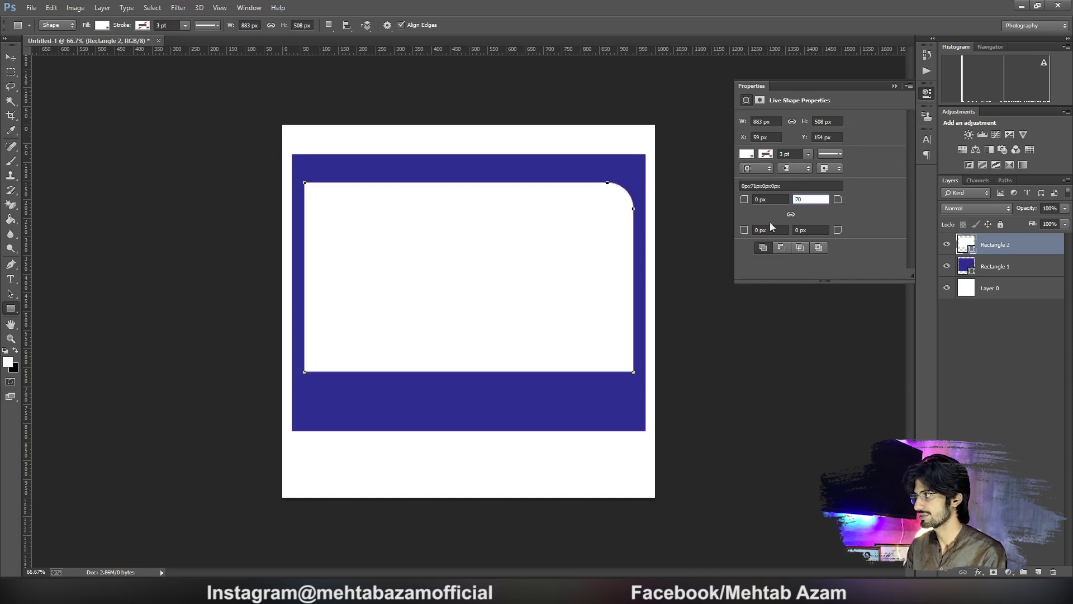
key("Tab")
type("70")
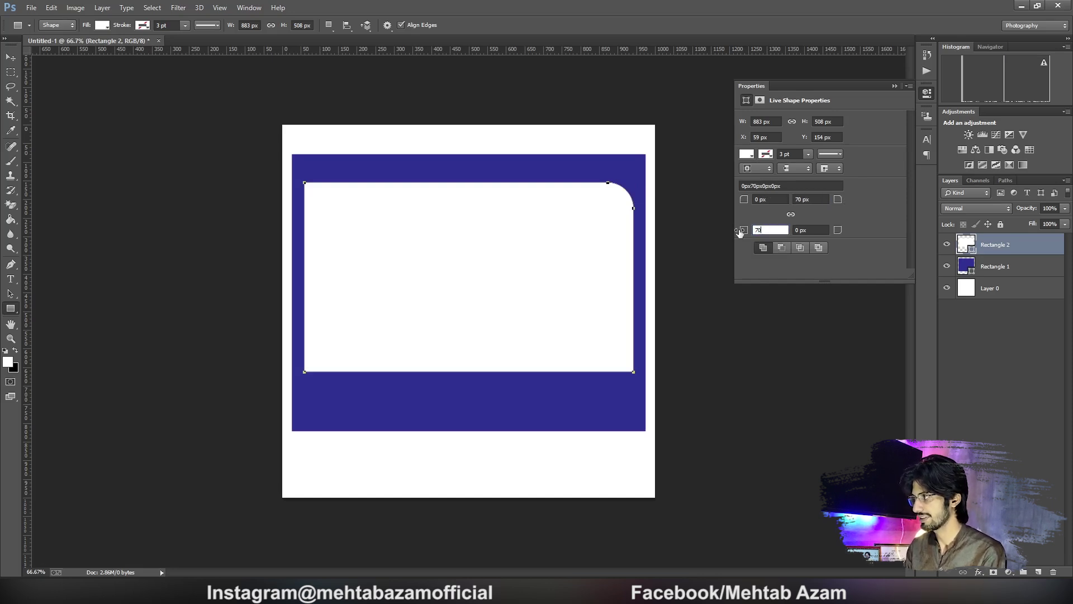
key("Return")
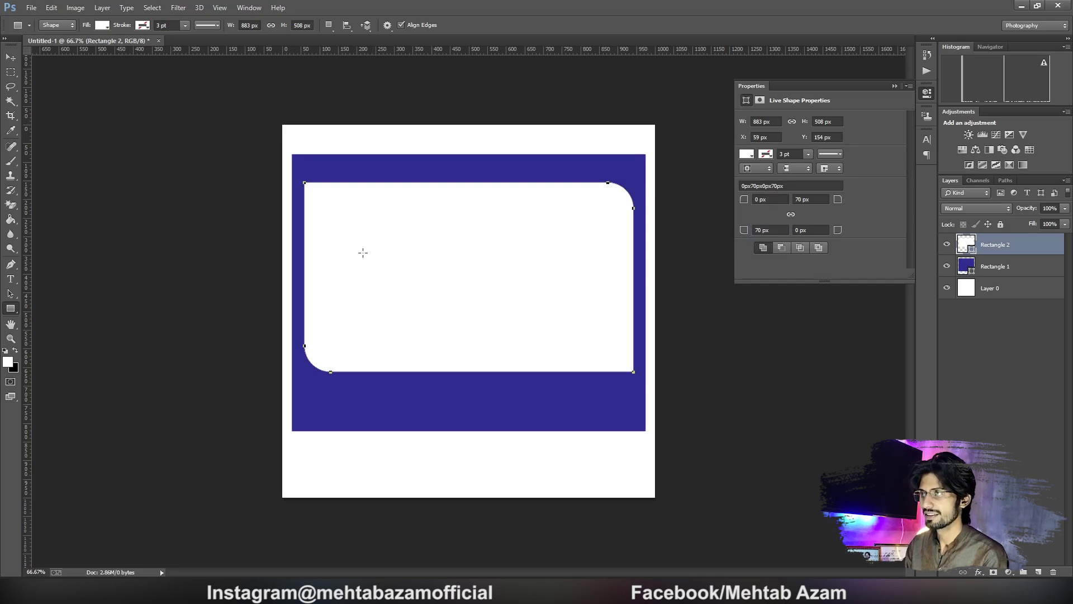
Hide Layer 0 and check the blue rectangle by turning Rectangle 2's visibility off and back on
left_click(946, 288)
left_click(968, 288)
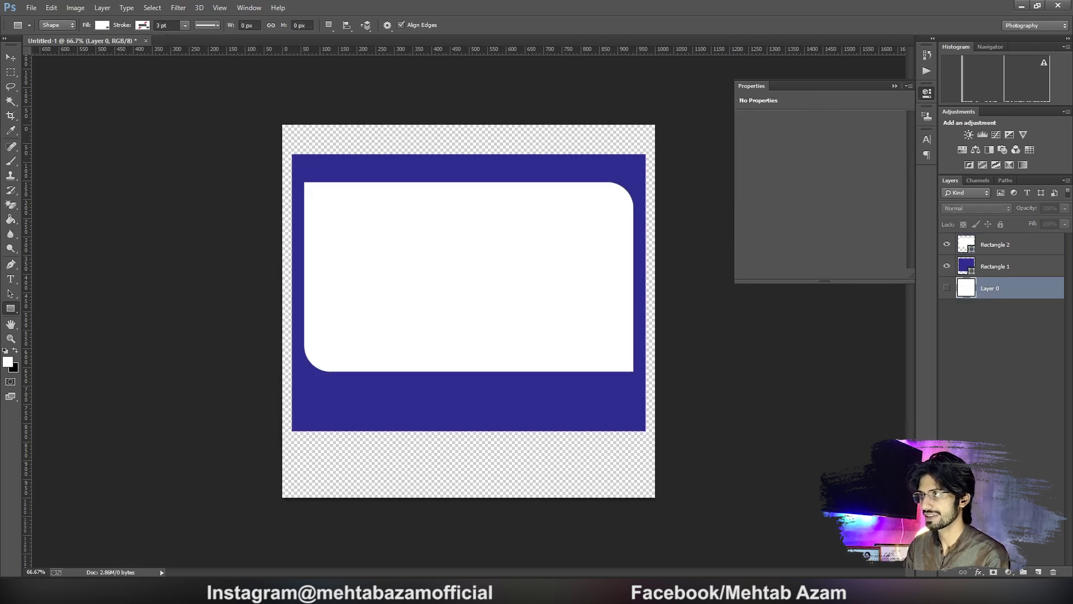
left_click(947, 245)
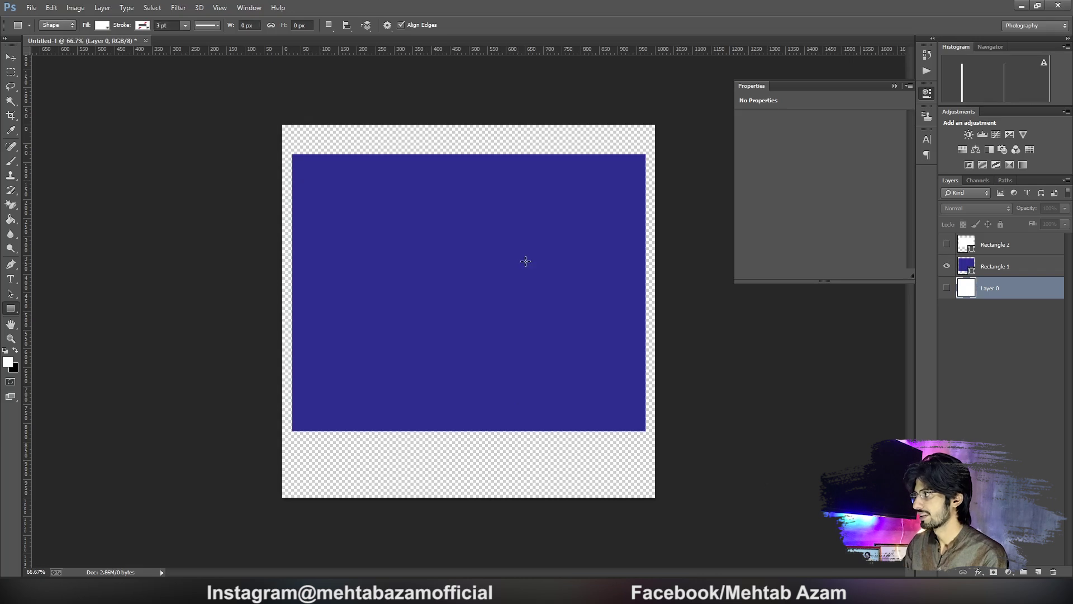
left_click(946, 245)
left_click(946, 246)
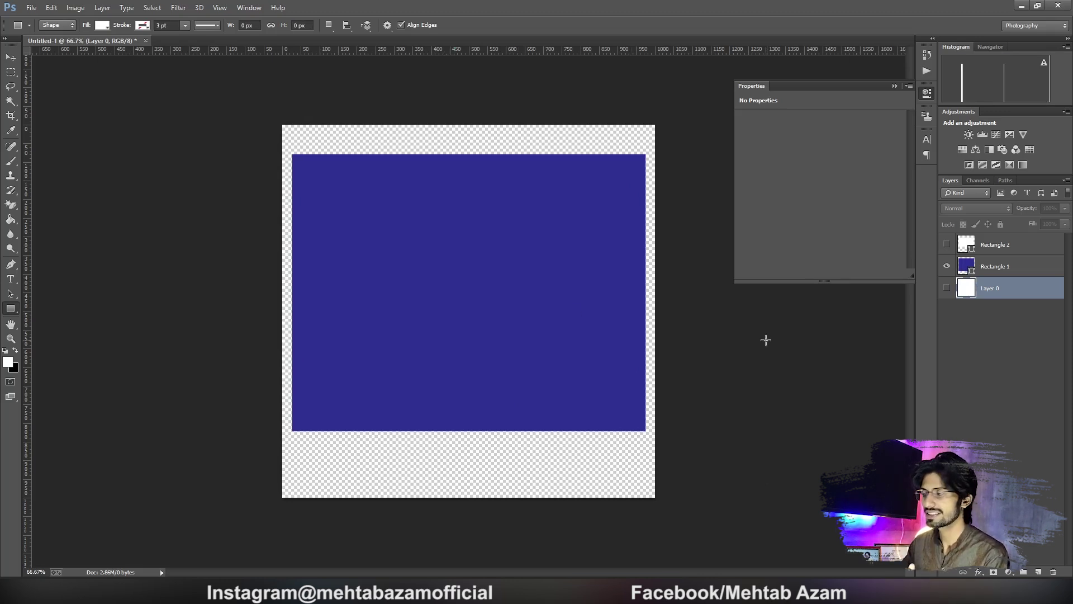
left_click(946, 244)
Select the Rectangle 1 and Rectangle 2 layers together and rasterize them
left_click(1024, 243)
left_click(1032, 266, "shift")
right_click(1031, 265)
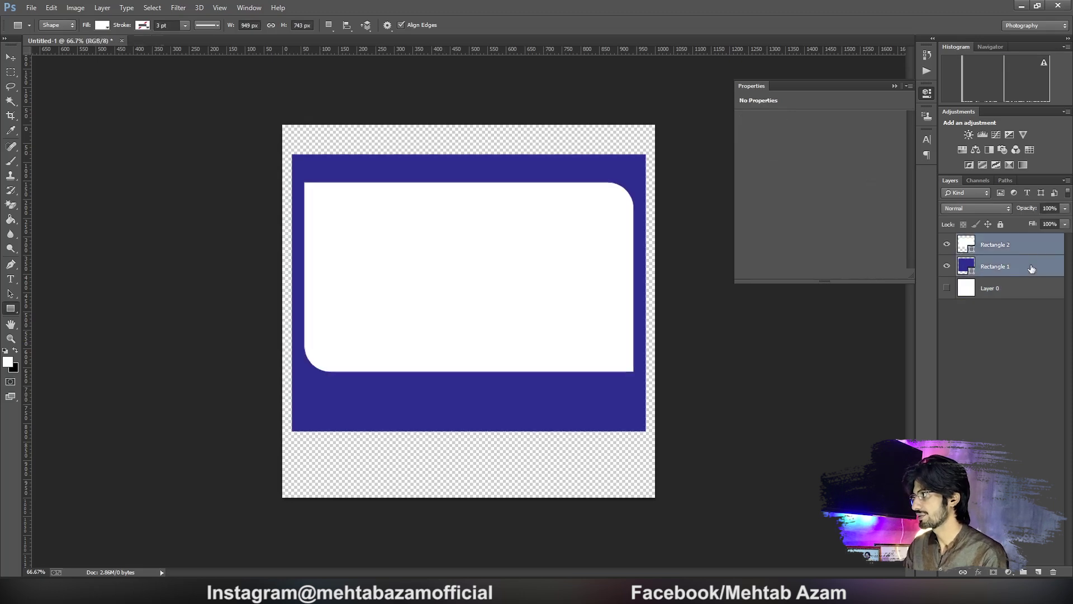
left_click(1048, 264)
left_click(1034, 245)
left_click(1022, 270, "shift")
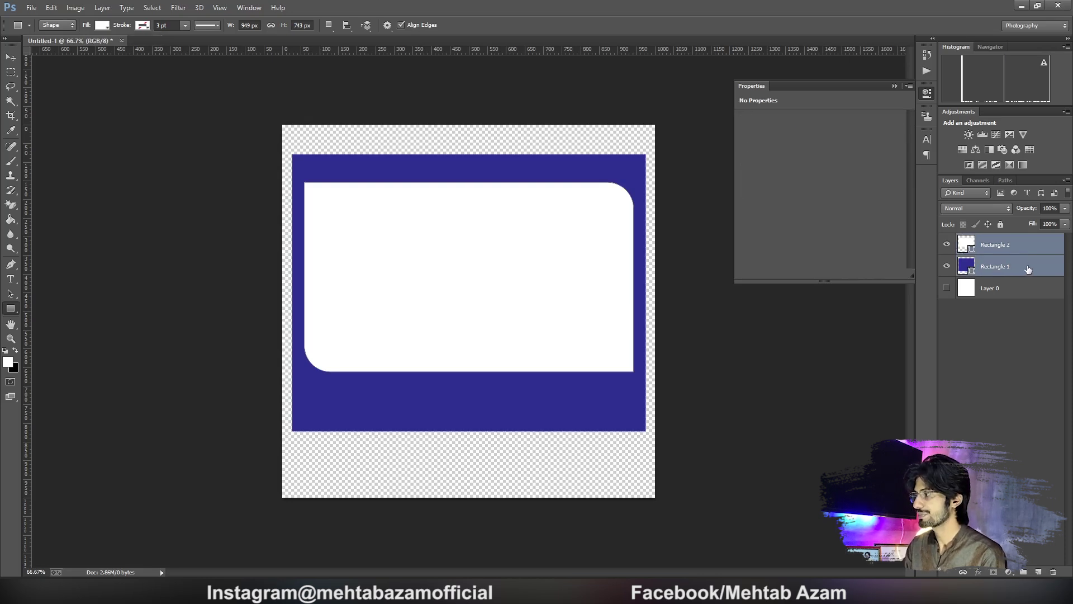
right_click(1027, 266)
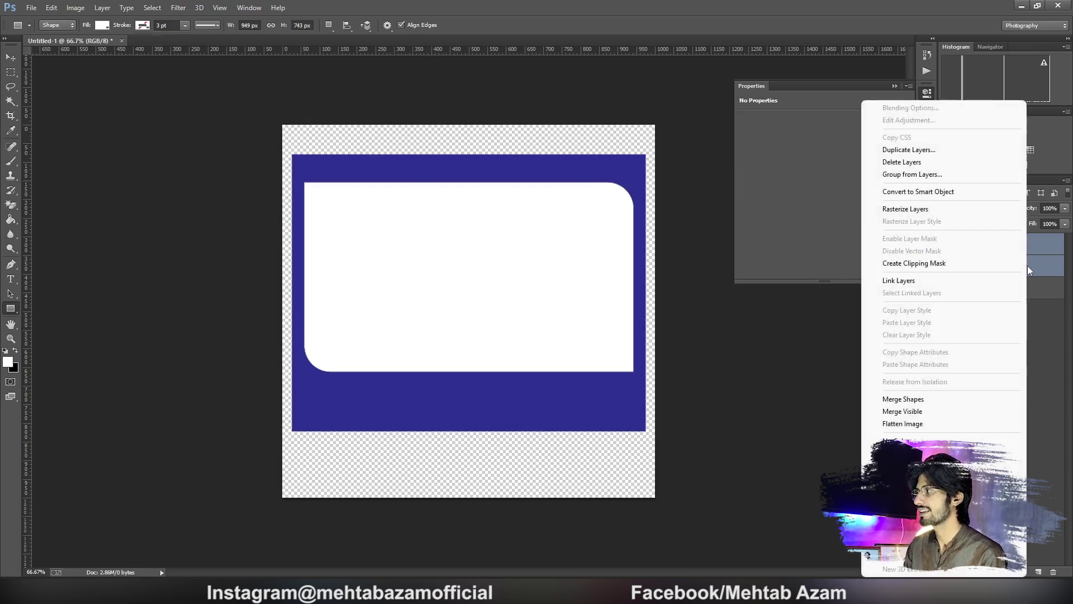
left_click(933, 214)
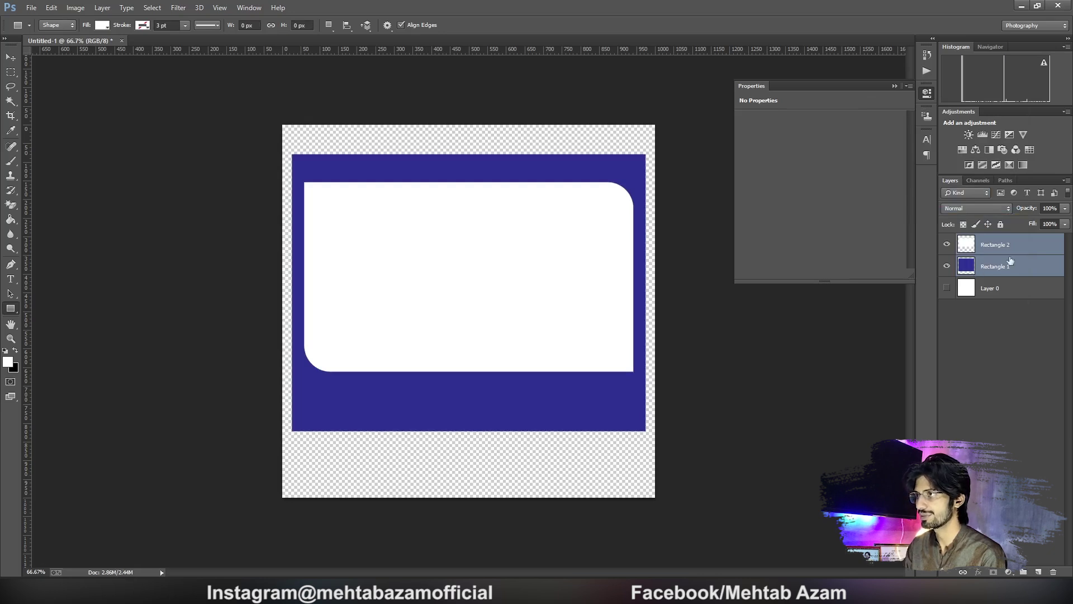
Load the white Rectangle 2 outline as a selection and delete that area from the Rectangle 1 layer
left_click(1027, 267)
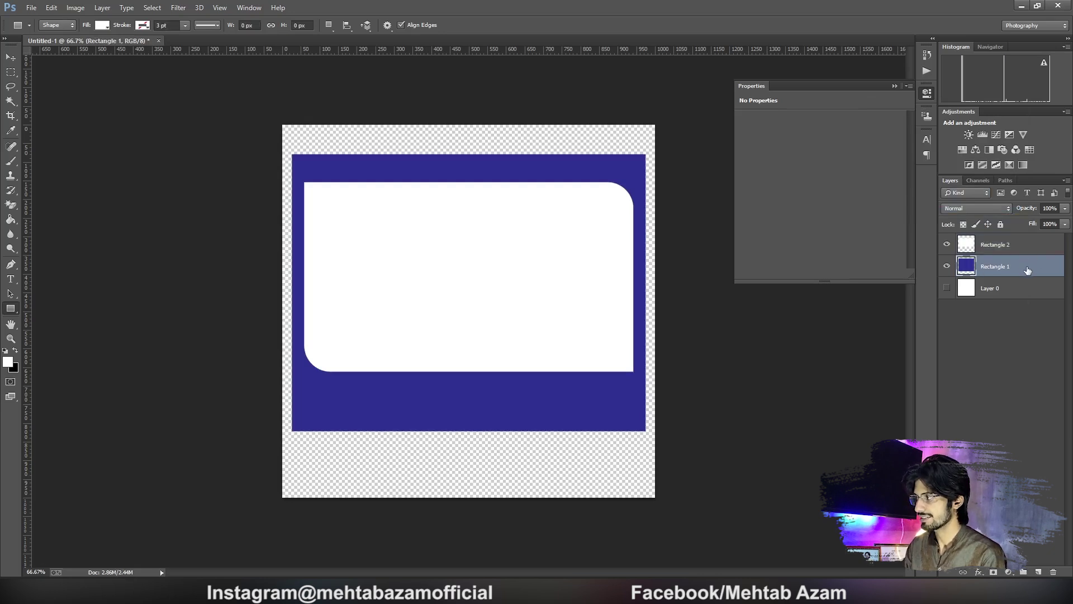
left_click(975, 248)
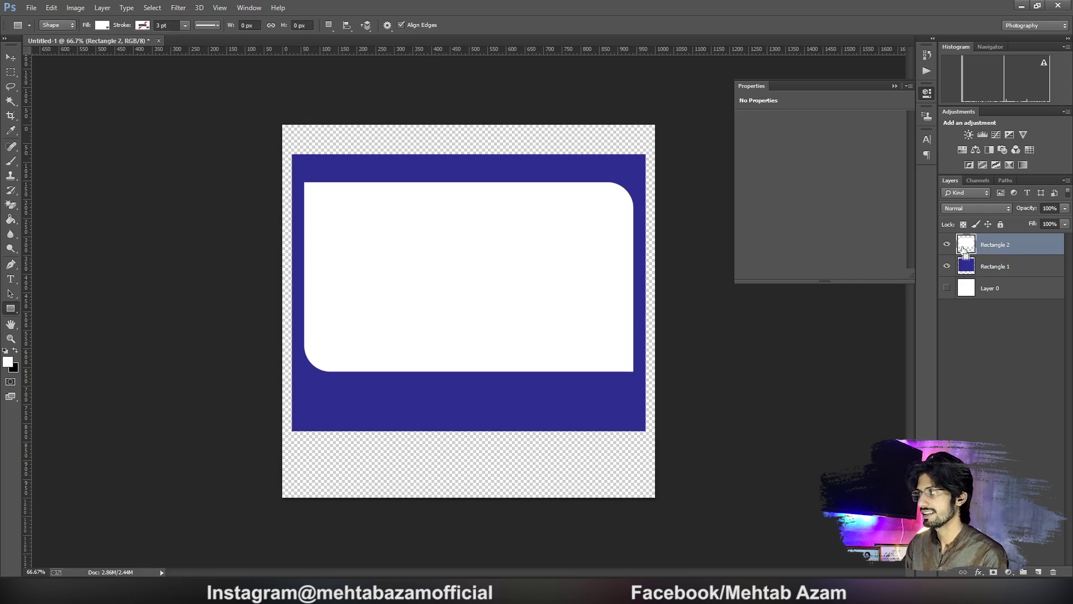
left_click(965, 250, "ctrl")
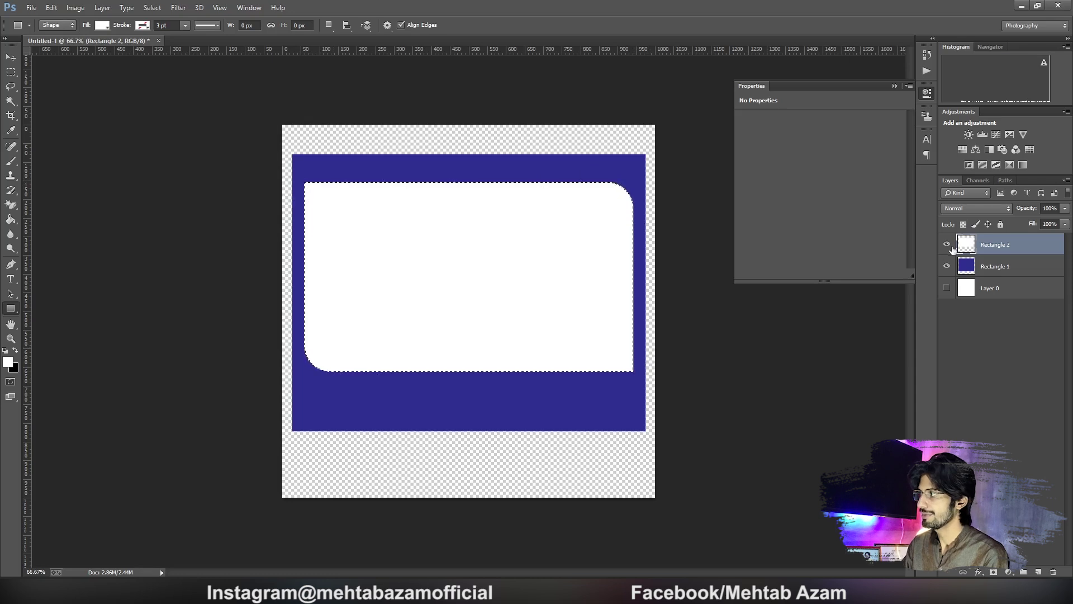
left_click(998, 274)
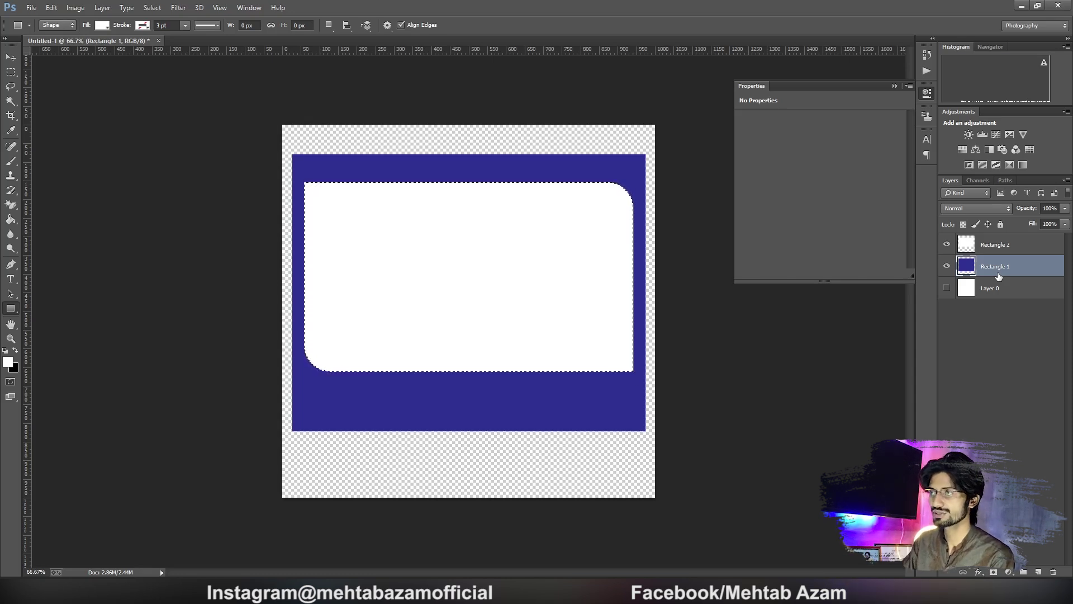
key("Delete")
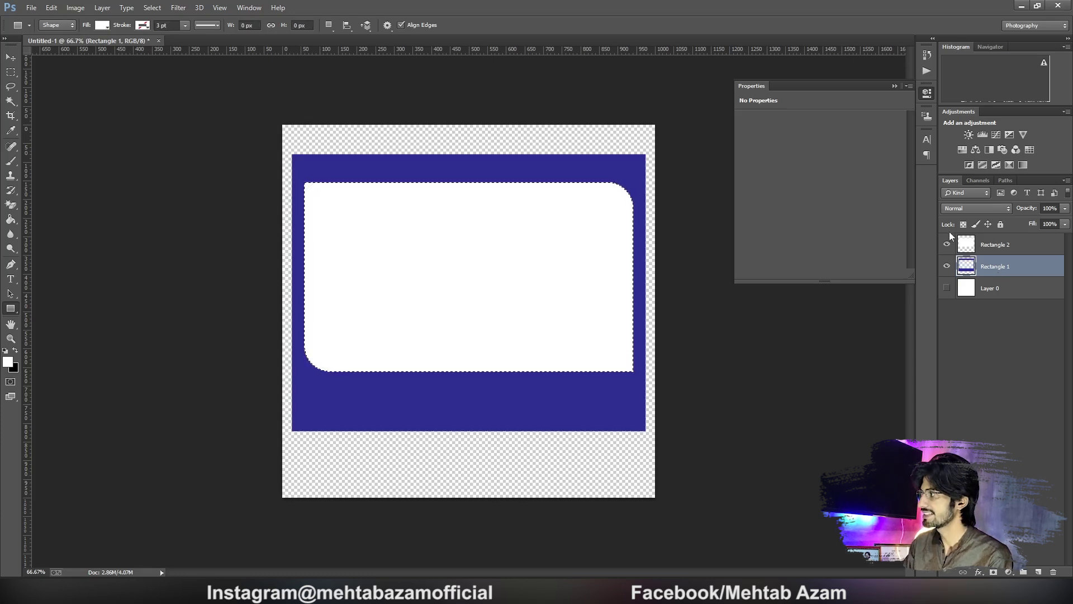
Check the cut-out by toggling the Rectangle 1 and Rectangle 2 layers' visibility, clear the selection, and make Rectangle 2 the active layer
left_click(947, 244)
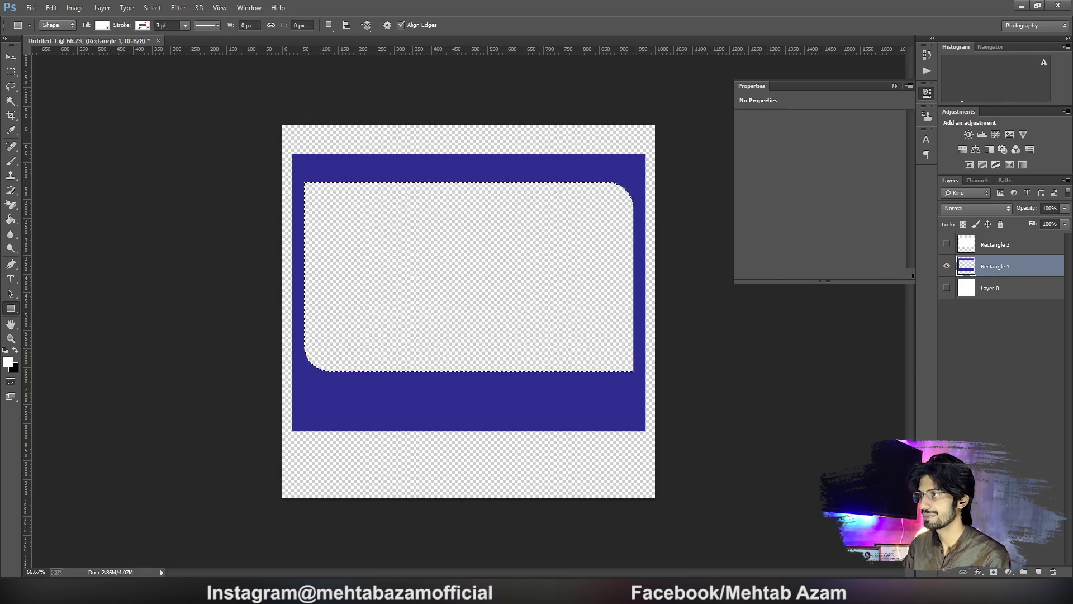
left_click(947, 244)
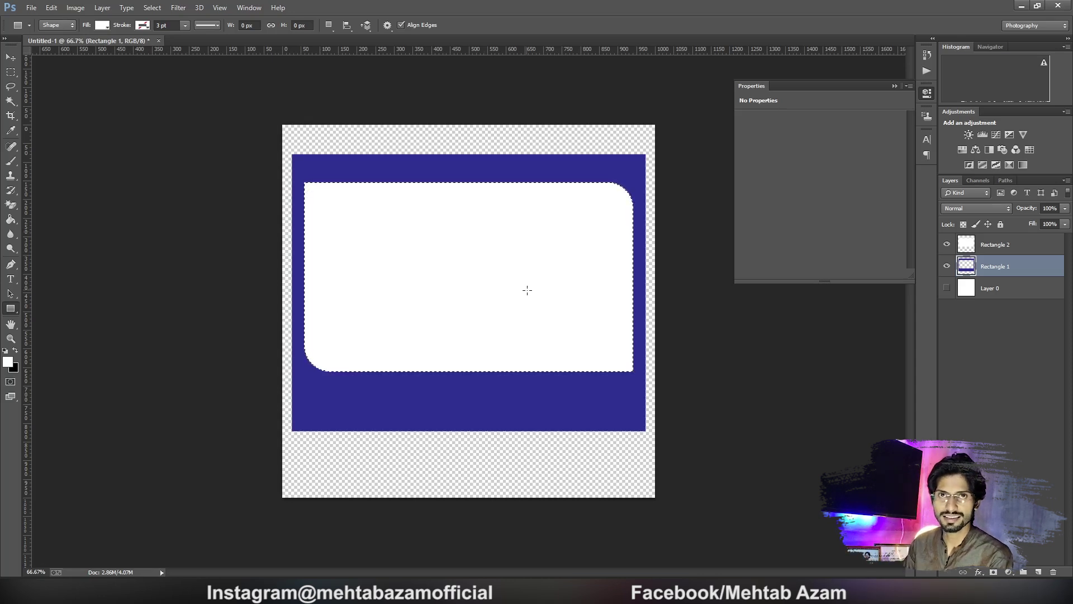
left_click(947, 244)
left_click(946, 244)
left_click(947, 266)
left_click(946, 266)
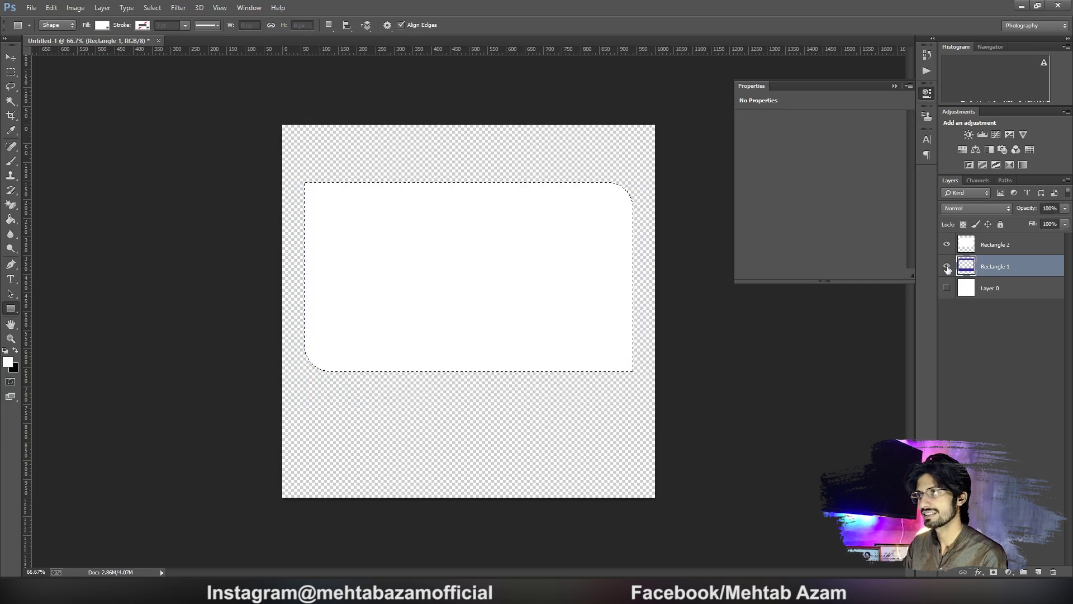
key("ctrl+d")
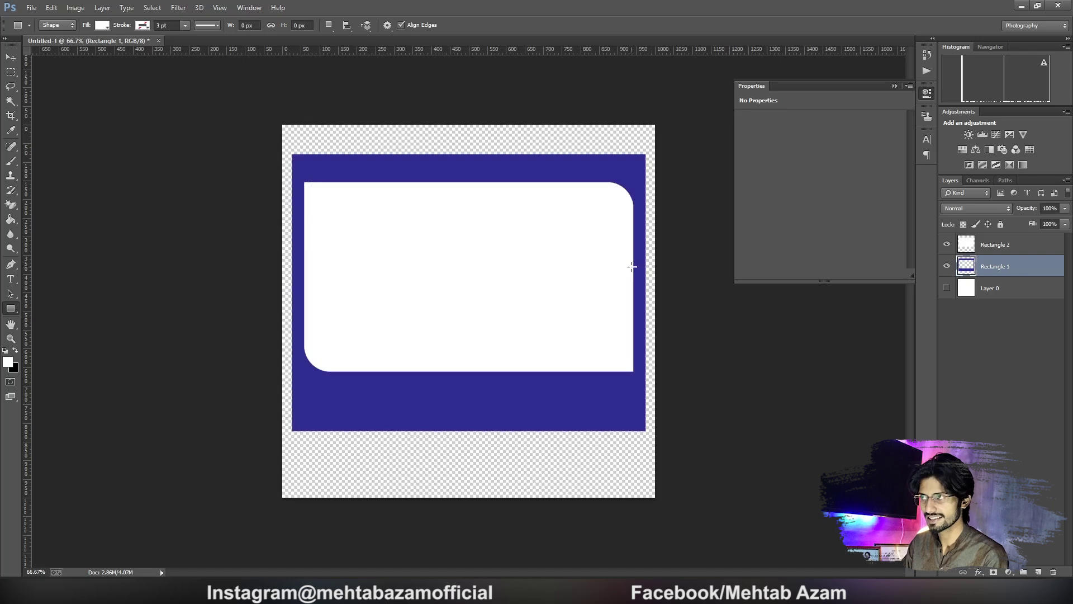
left_click(951, 244)
left_click(946, 244)
left_click(945, 244)
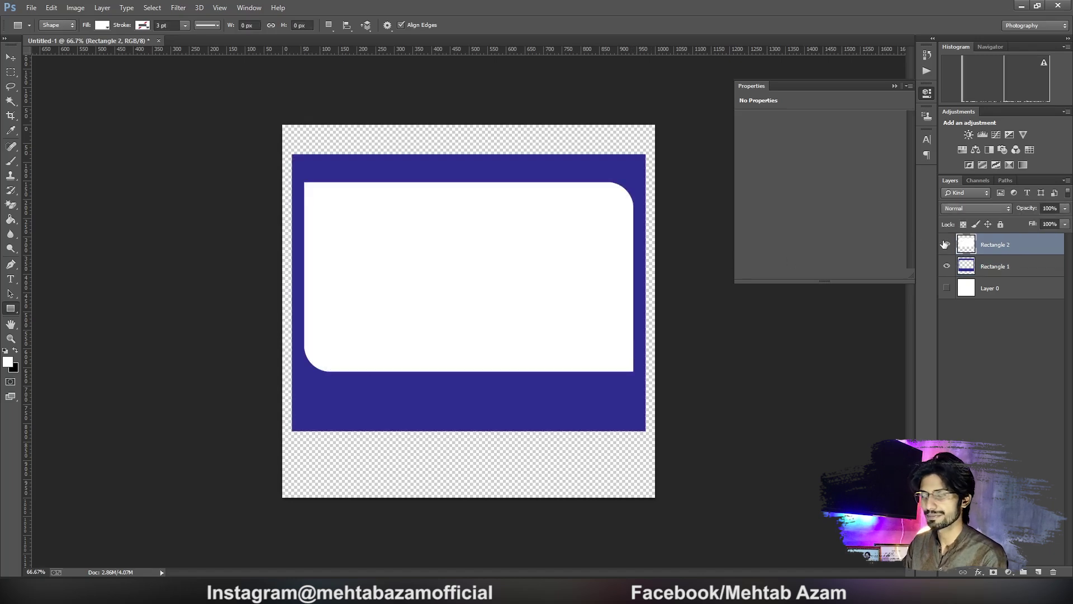
left_click(946, 244)
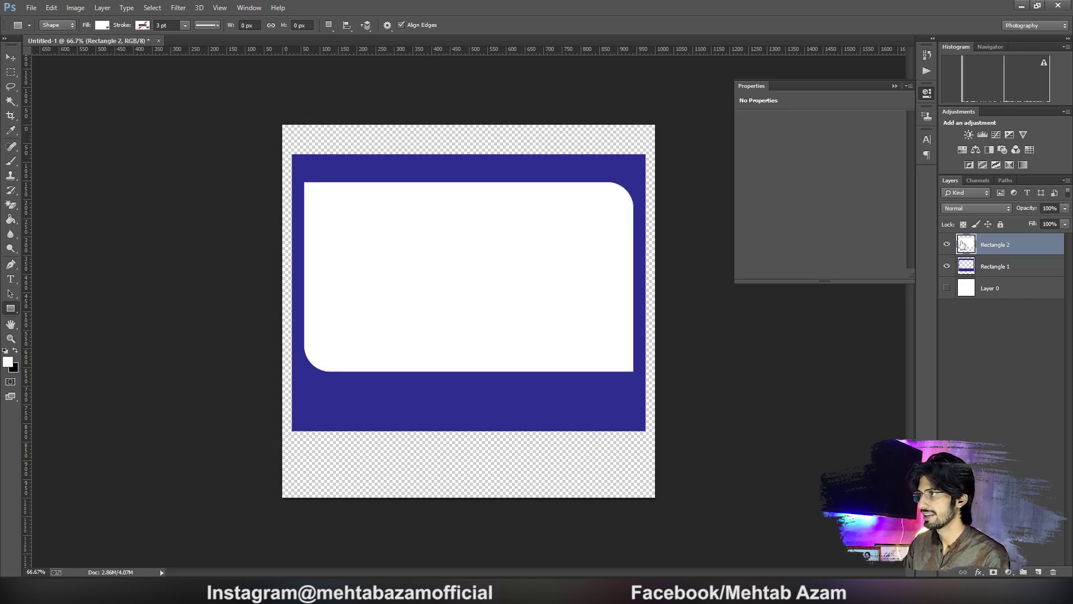
Try converting the Rectangle 2 outline into a work path, inspect its rounded corners, and clear the path and selection
left_click(962, 243, "ctrl")
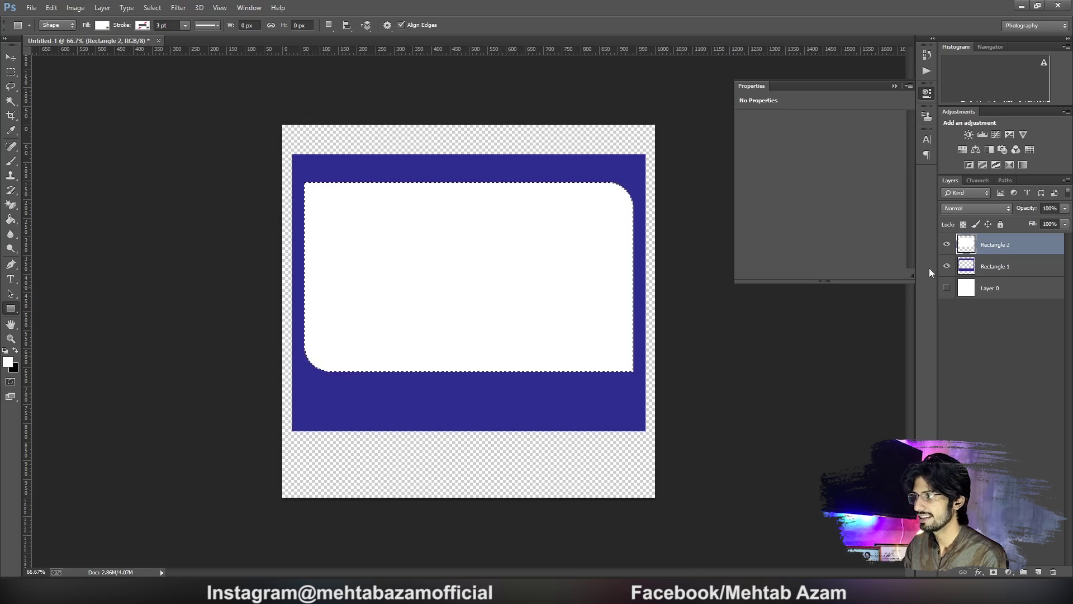
left_click(1005, 180)
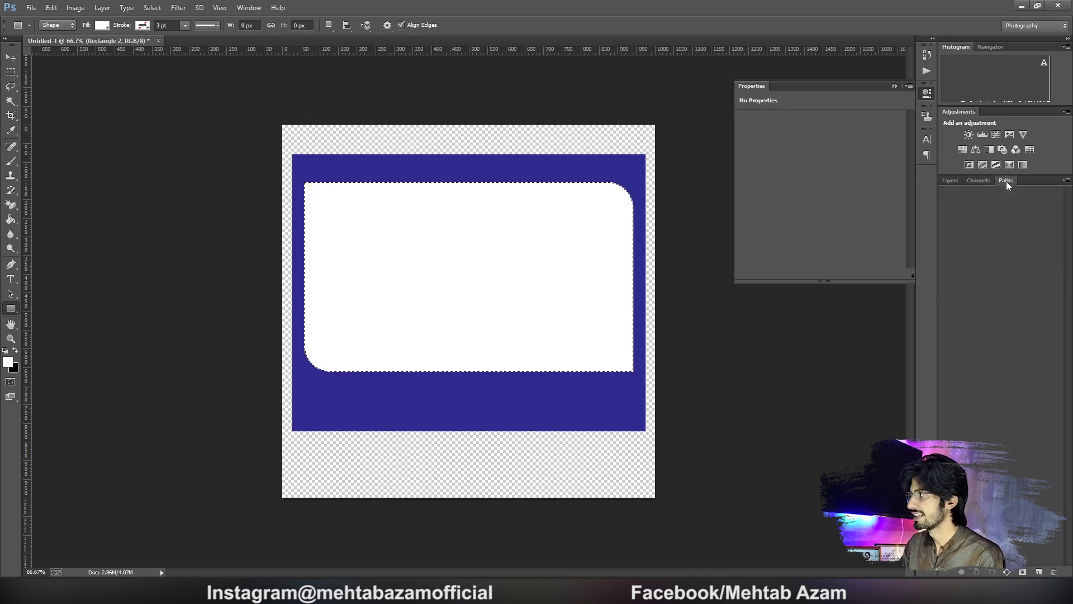
left_click(1006, 571)
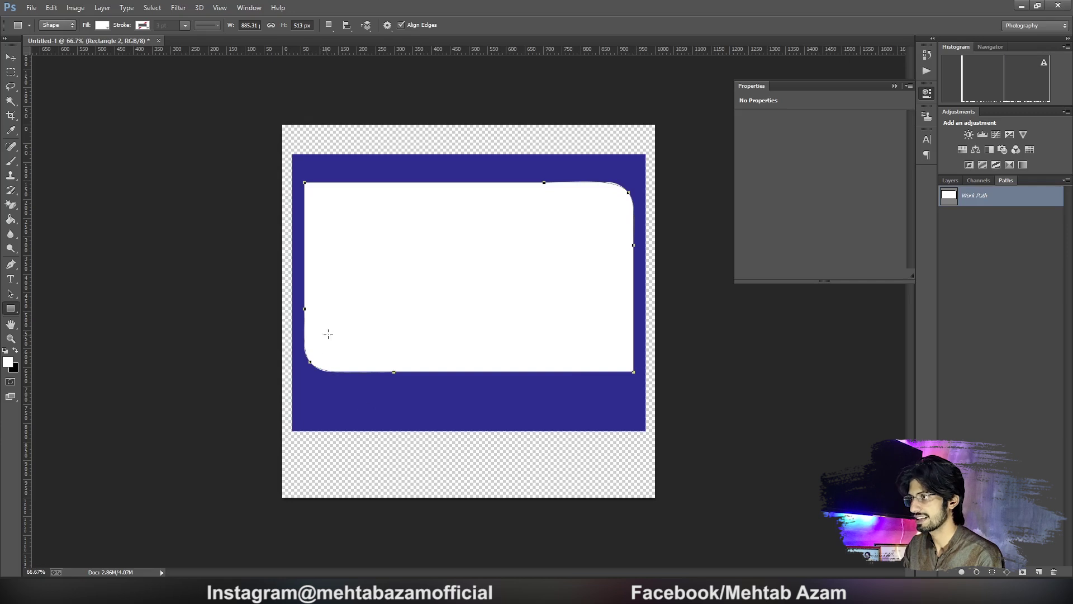
scroll(618, 196, "up", 3)
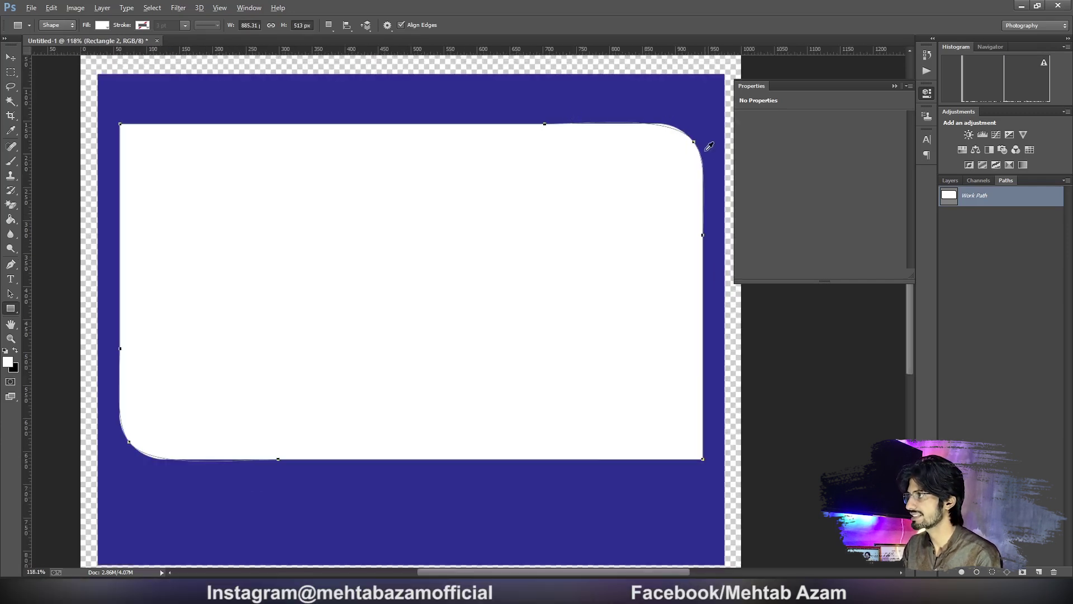
scroll(641, 293, "down", 1)
scroll(218, 441, "down", 1)
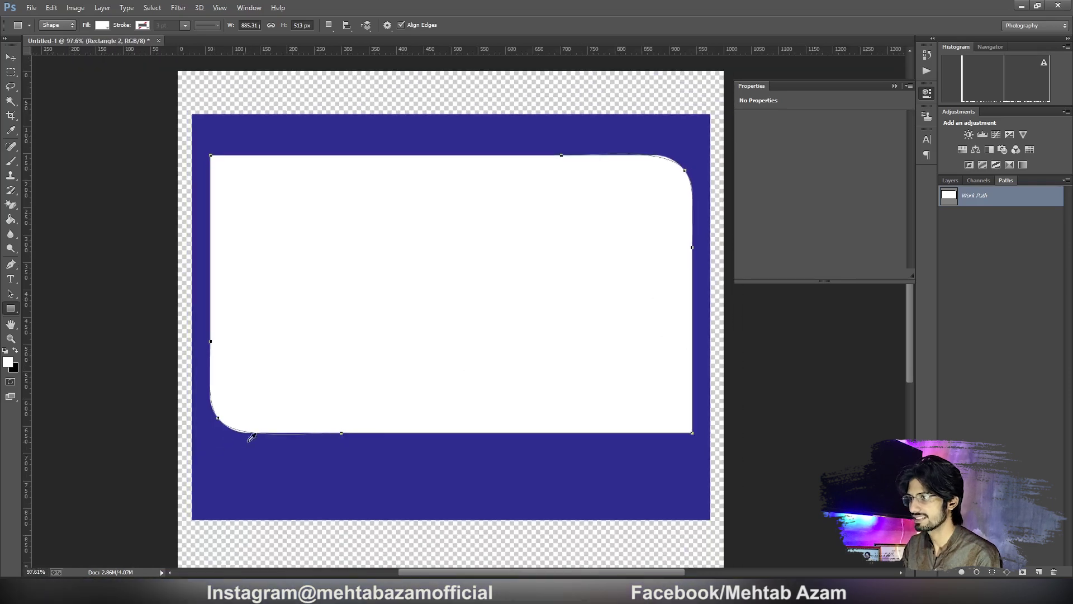
scroll(268, 413, "down", 1)
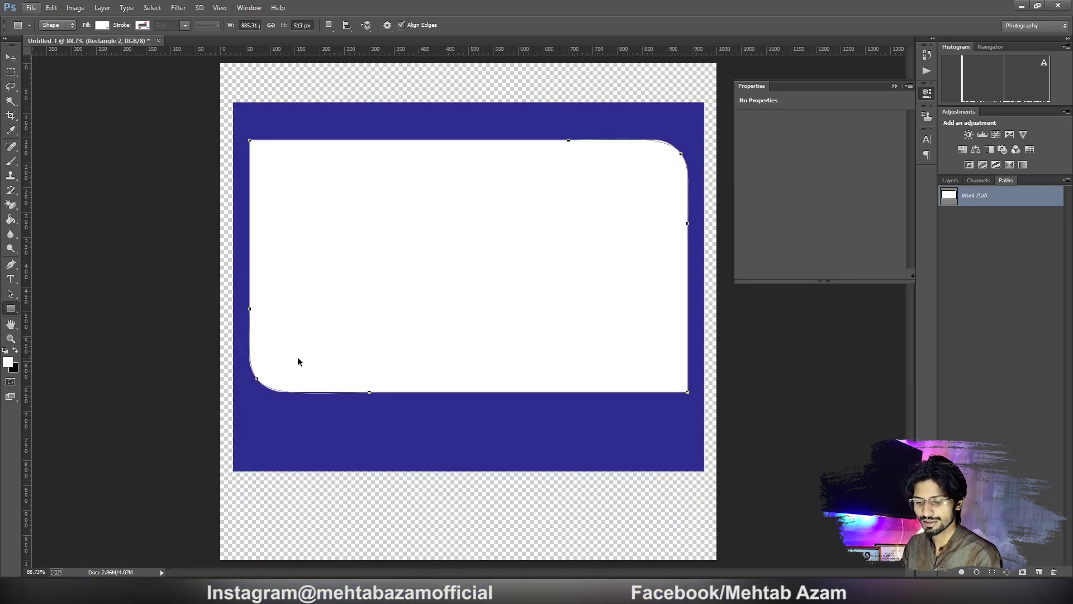
key("ctrl+Return")
key("ctrl+d")
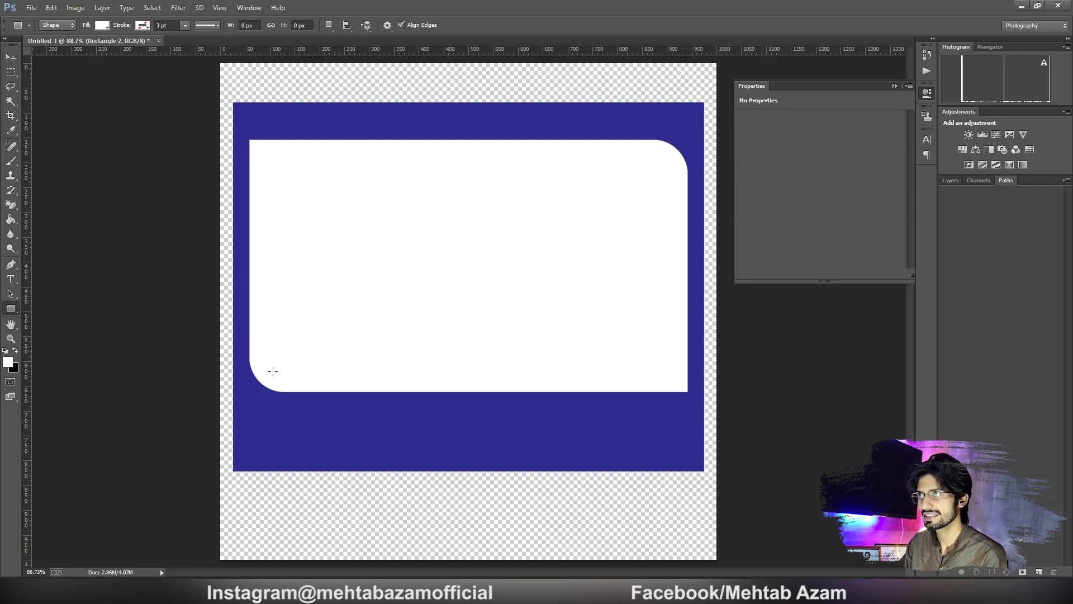
Hide Rectangle 1 and try to save the remaining white rectangle in Photoshop format as 1 in the Desktop's Ocean folder
left_click(955, 180)
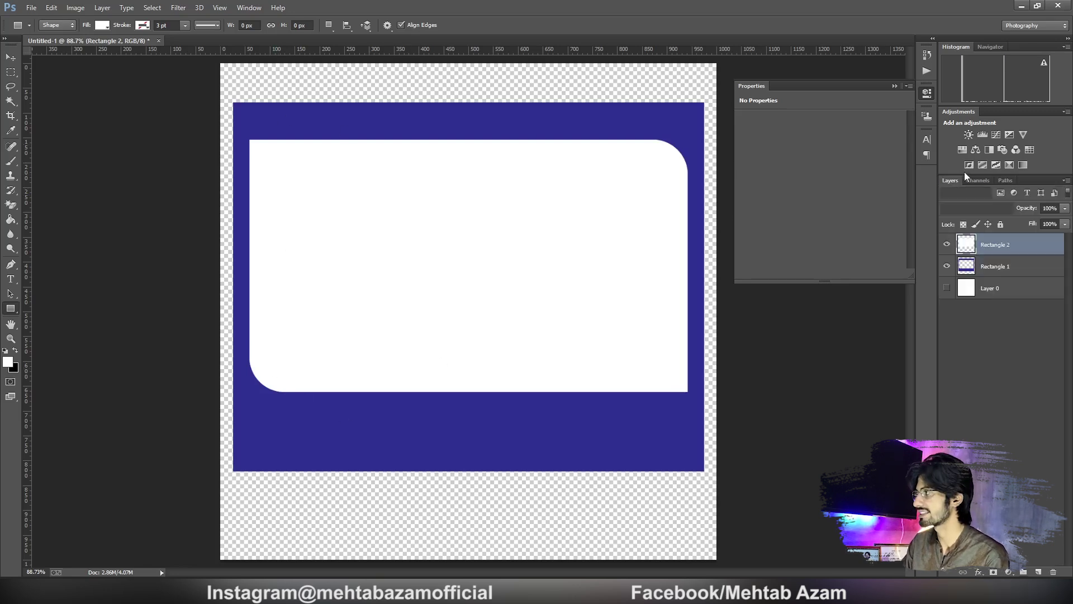
left_click(947, 268)
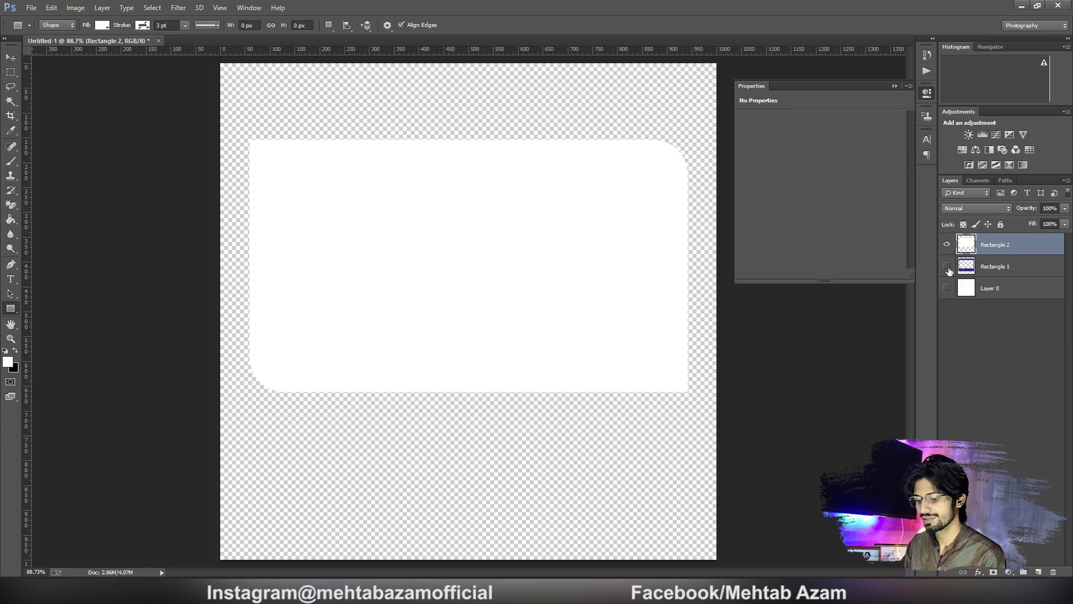
left_click(31, 9)
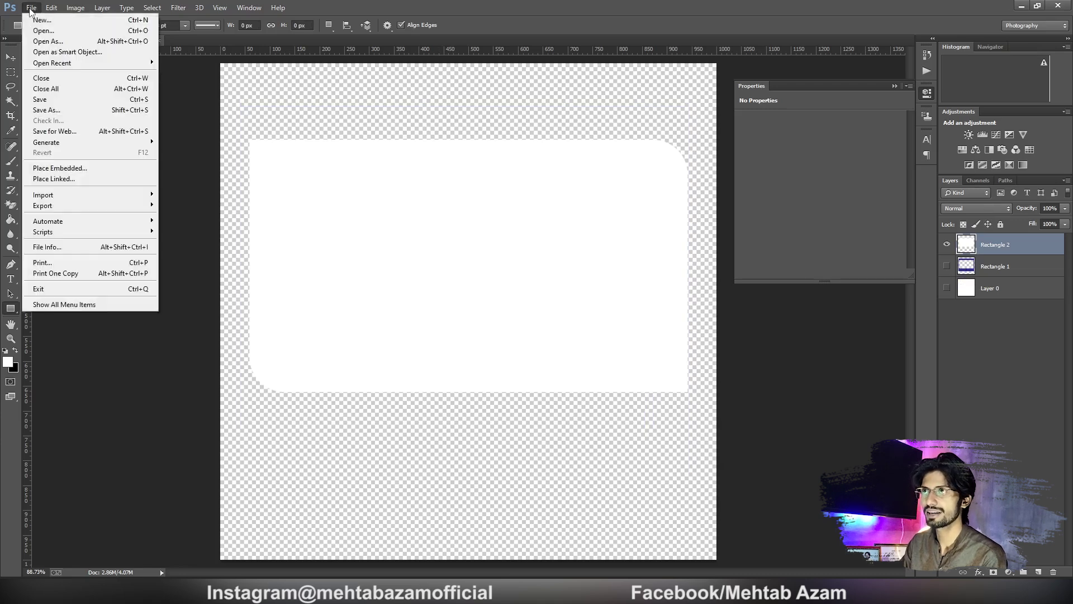
left_click(42, 108)
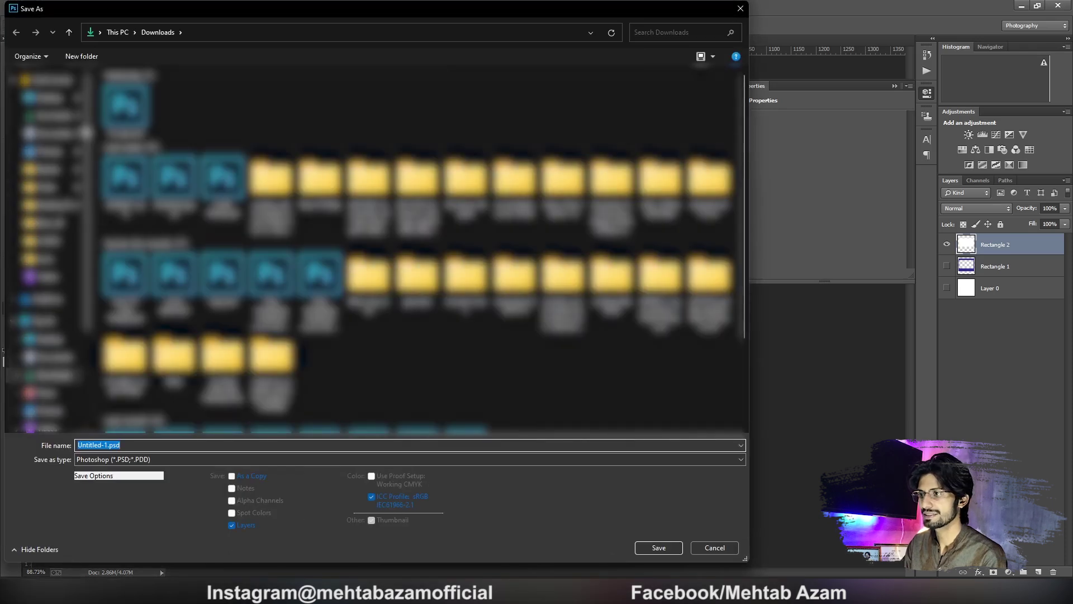
left_click(54, 101)
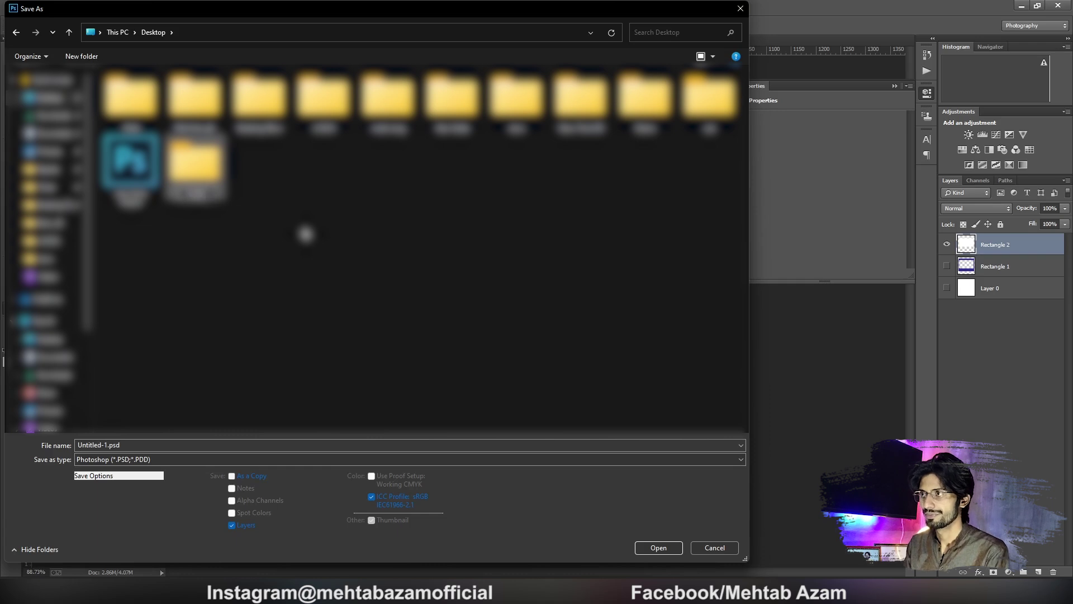
key("Return")
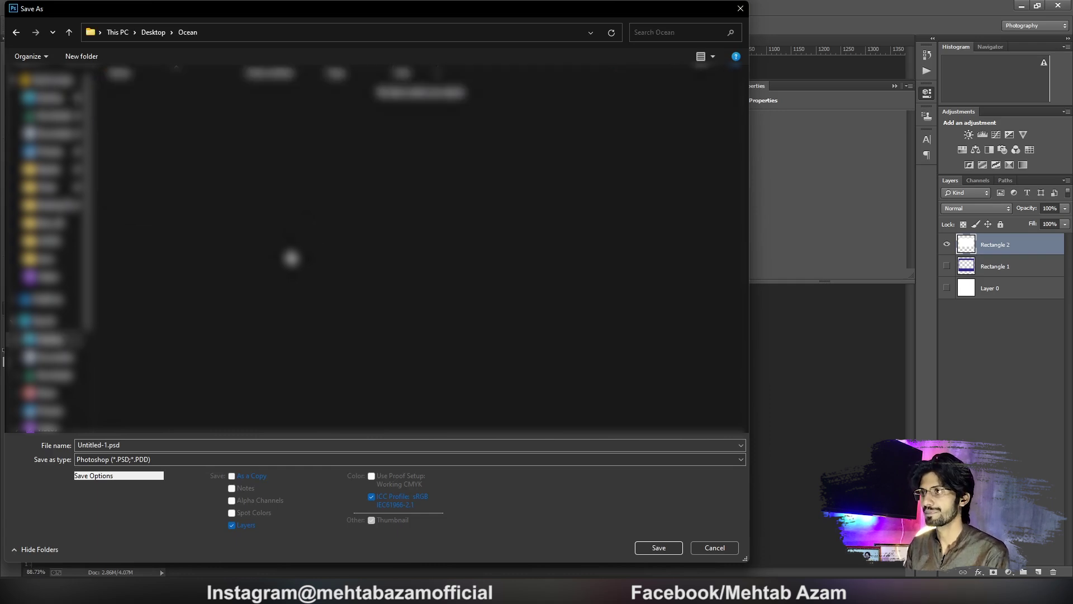
left_click(168, 445)
type("1")
key("Return")
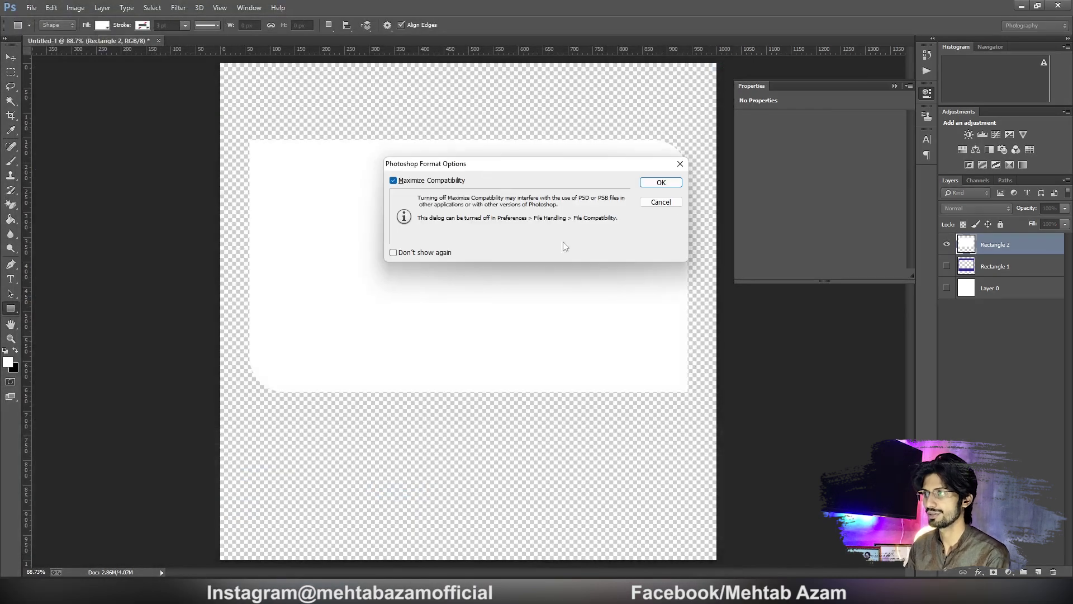
left_click(673, 203)
Save the white rectangle as a PNG in the Ocean folder with smallest compression and no interlacing
left_click(33, 8)
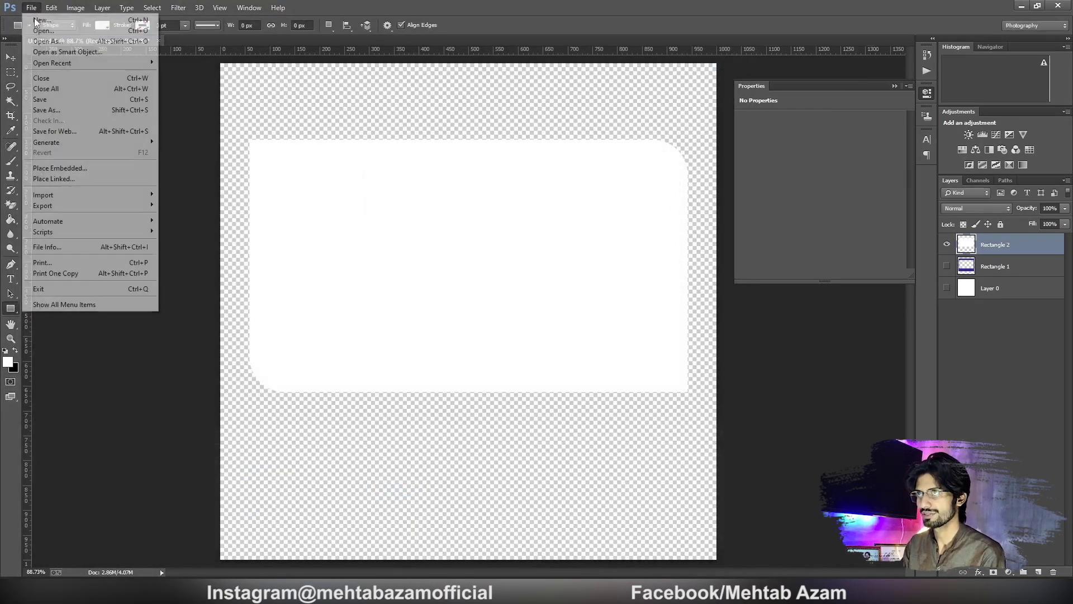
left_click(58, 110)
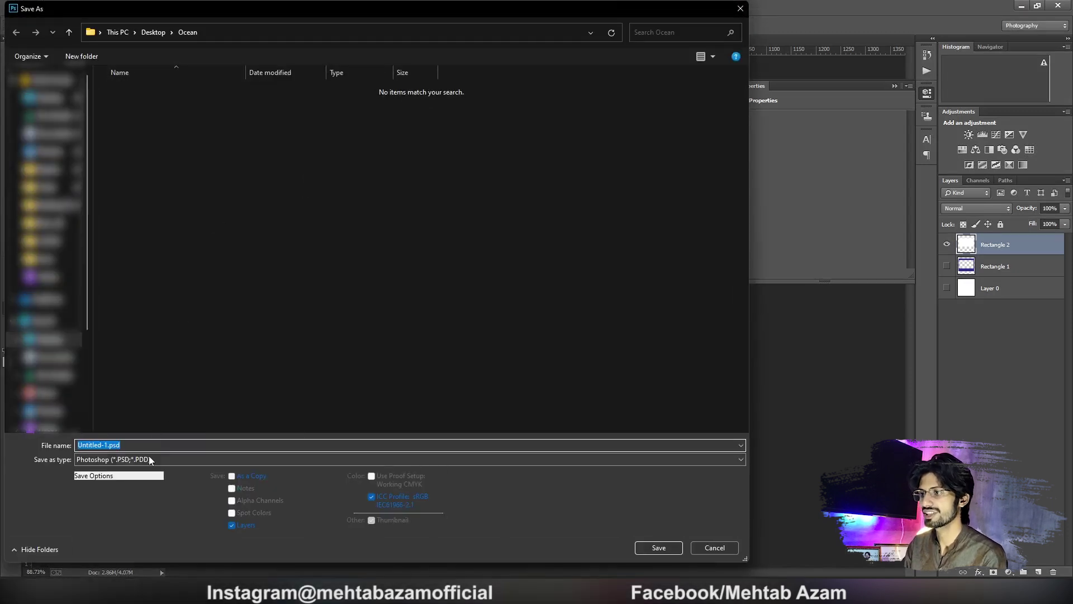
left_click(150, 460)
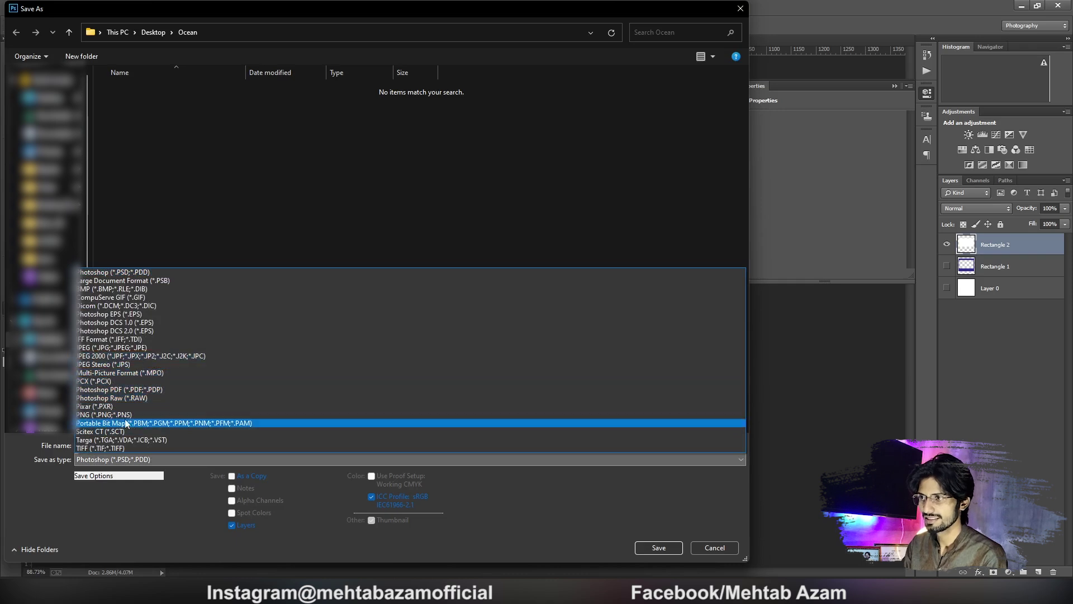
left_click(123, 415)
double_click(102, 444)
key("BackSpace")
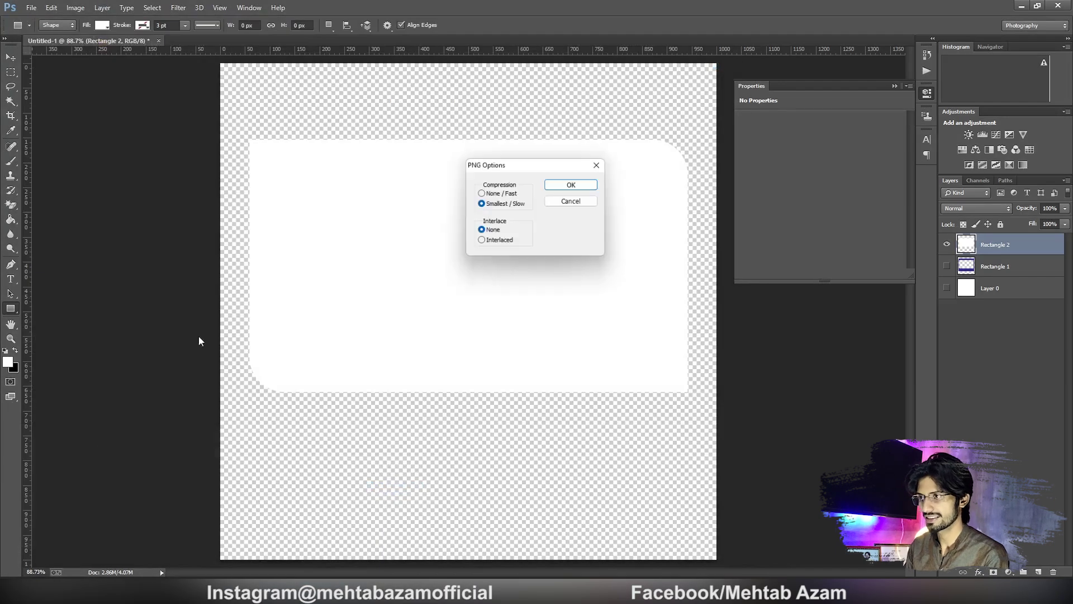
left_click(568, 184)
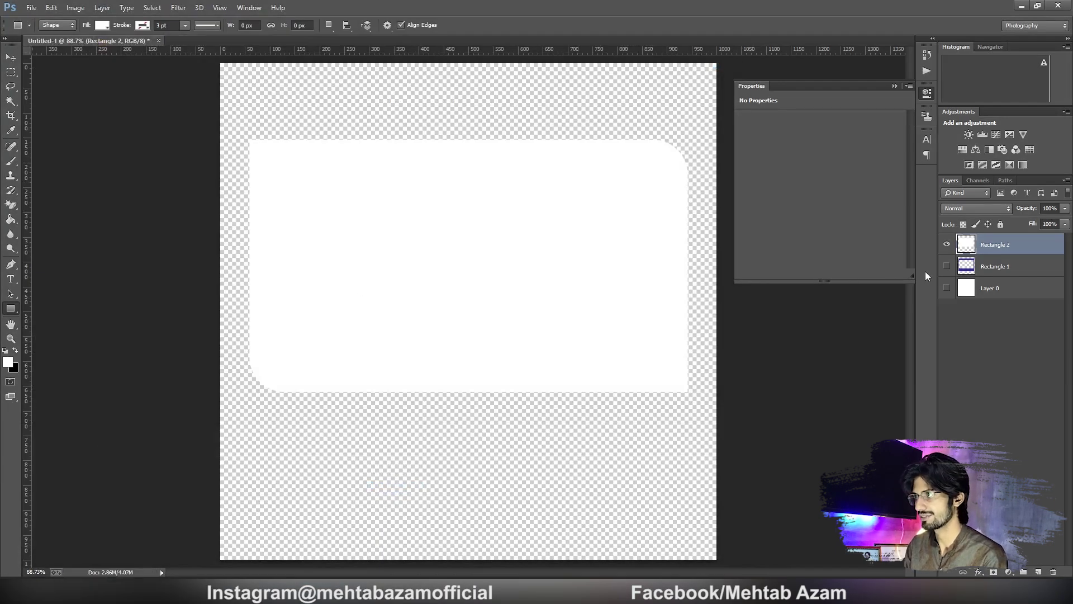
Hide Rectangle 2, then show Rectangle 1 and make it the active layer
left_click(947, 245)
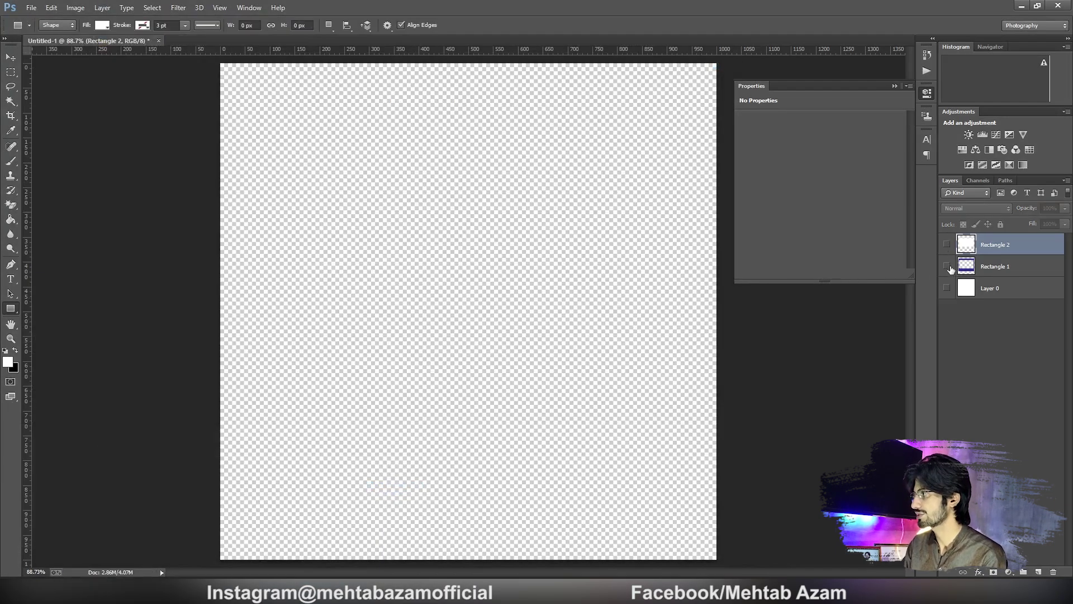
left_click(947, 266)
left_click(982, 270)
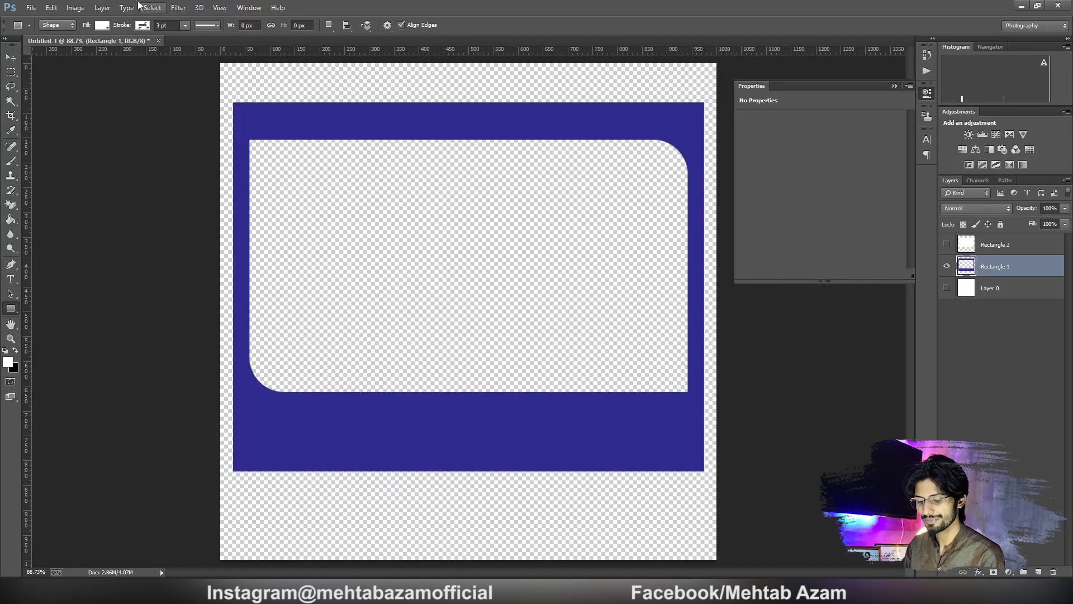
Save the blue Rectangle 1 frame as a PNG named 2 in the Desktop's Ocean folder
left_click(29, 9)
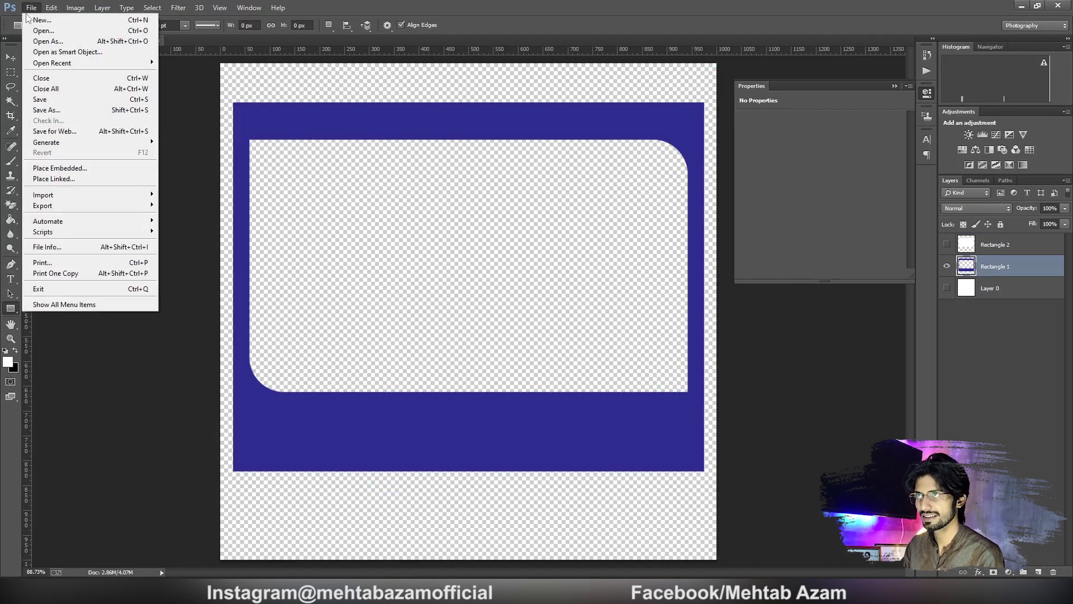
left_click(59, 111)
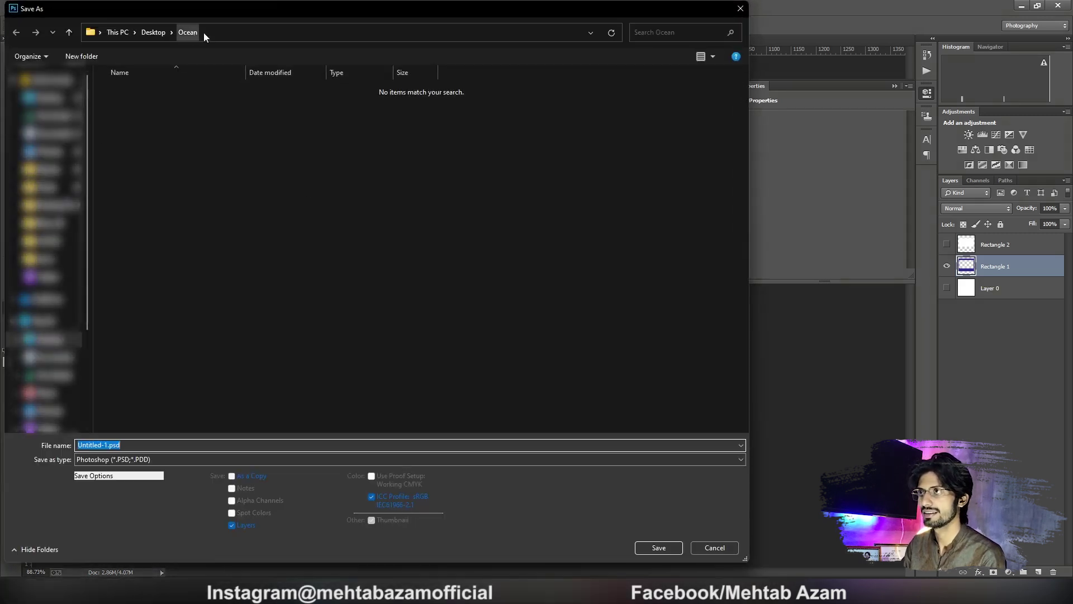
left_click(157, 445)
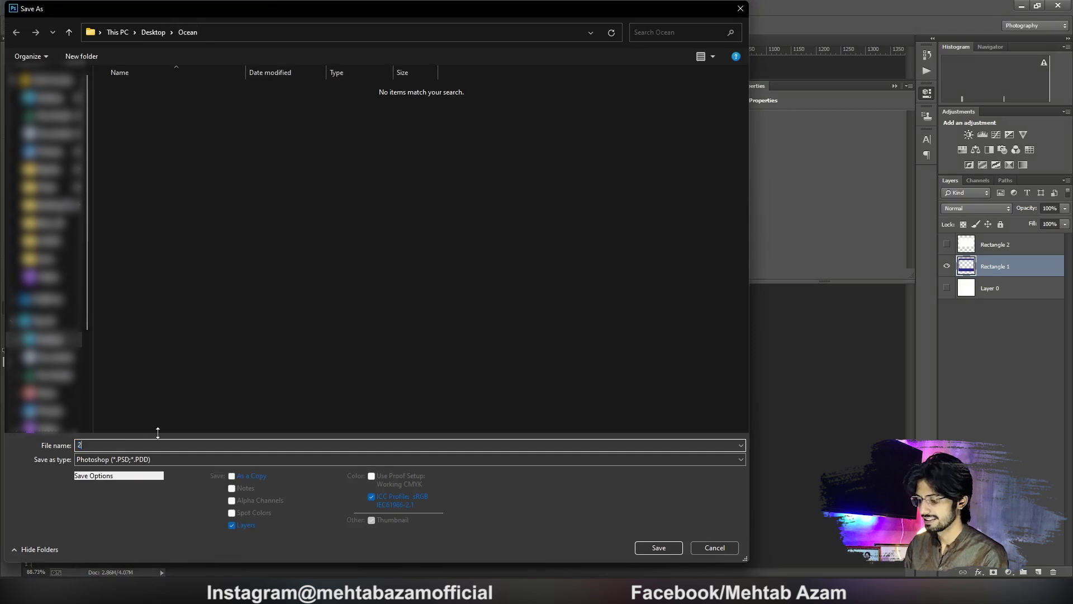
left_click(157, 461)
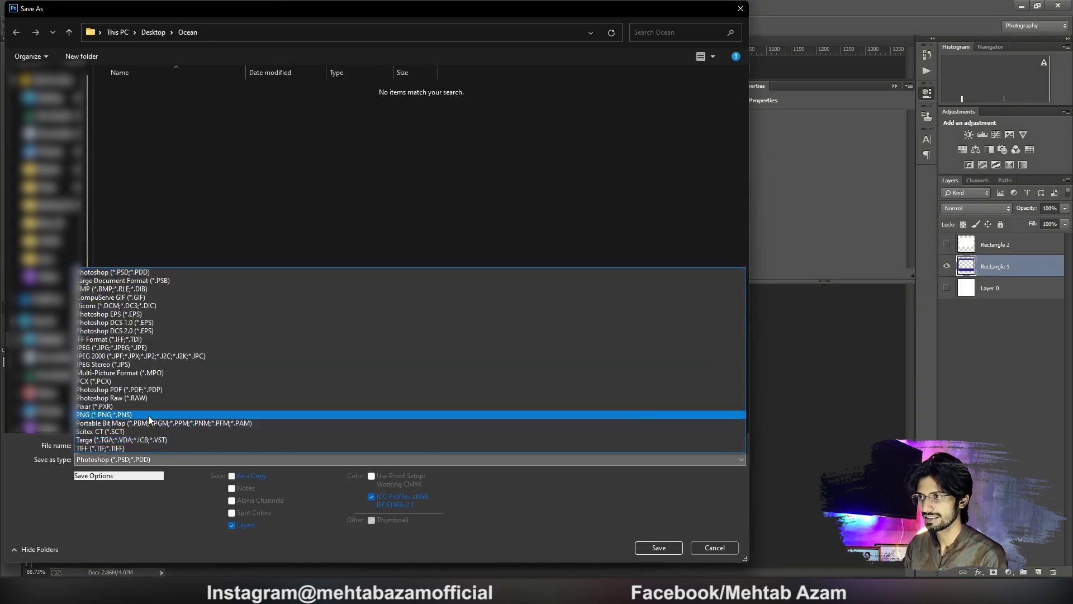
left_click(162, 414)
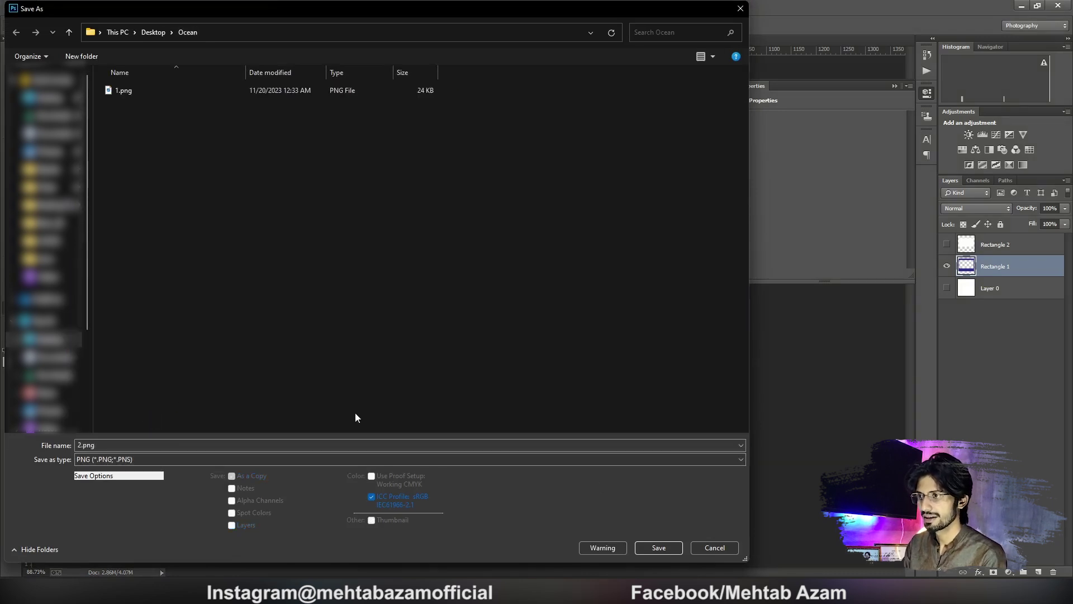
left_click(657, 546)
left_click(568, 184)
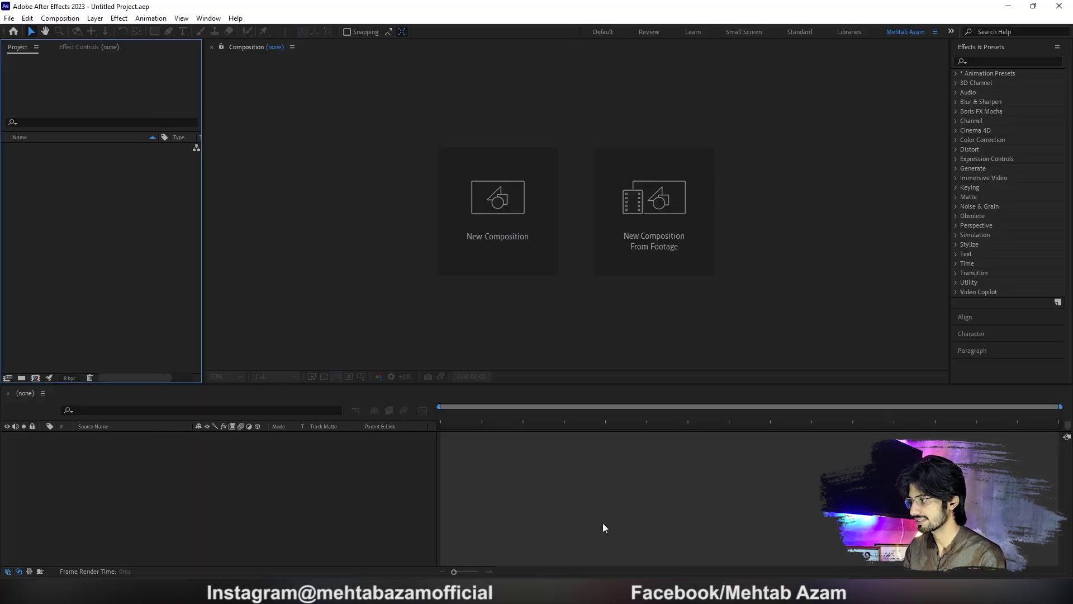
Switch to After Effects and import 1.png and 2.png as footage from the Desktop's Ocean folder
double_click(78, 246)
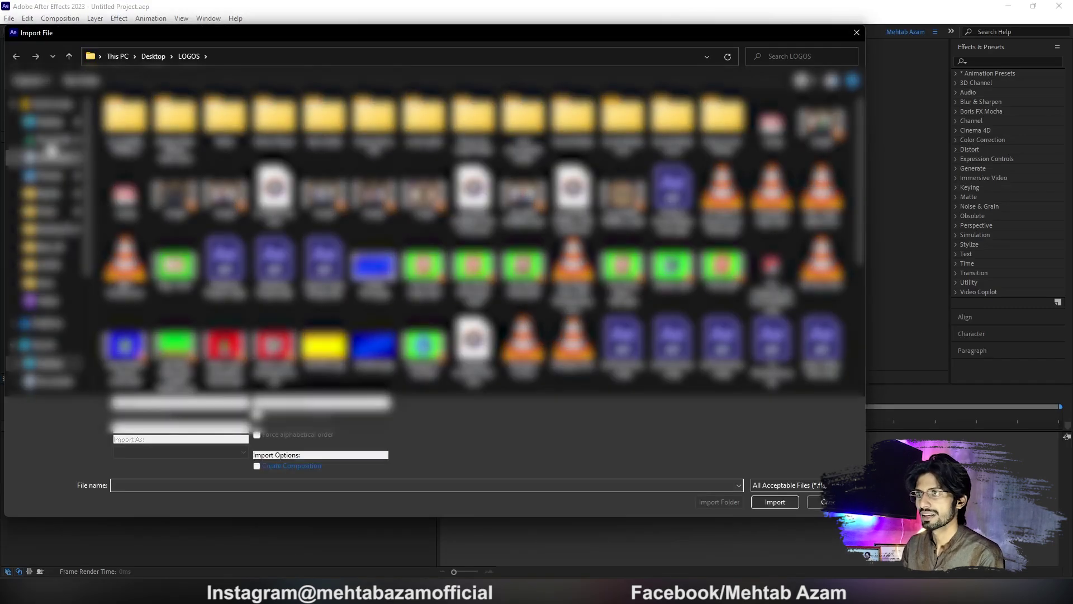
left_click(50, 122)
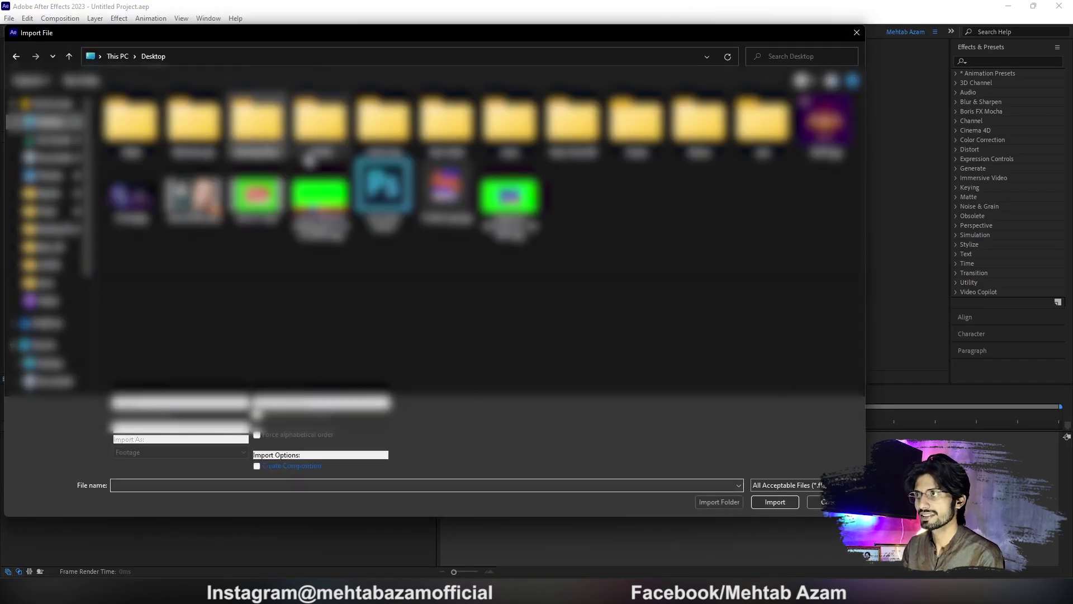
double_click(640, 145)
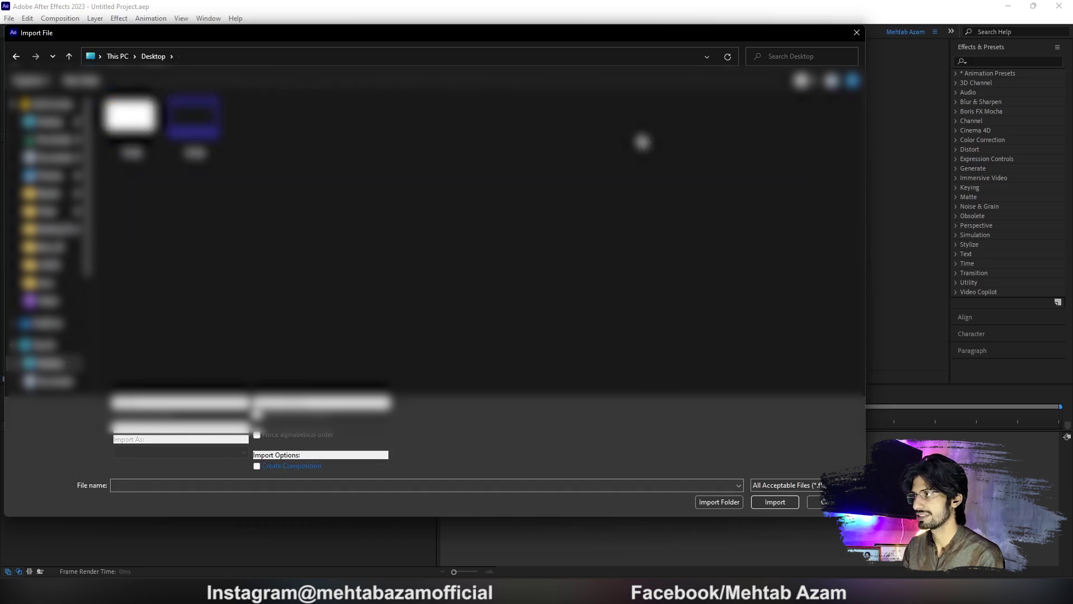
left_click_drag(285, 228, 97, 89)
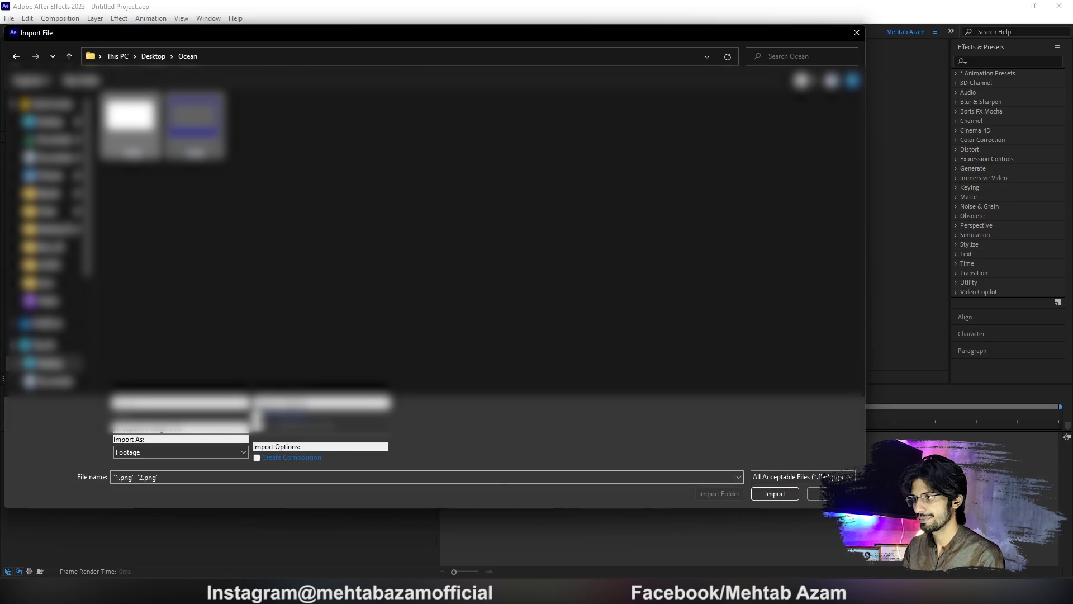
left_click(773, 493)
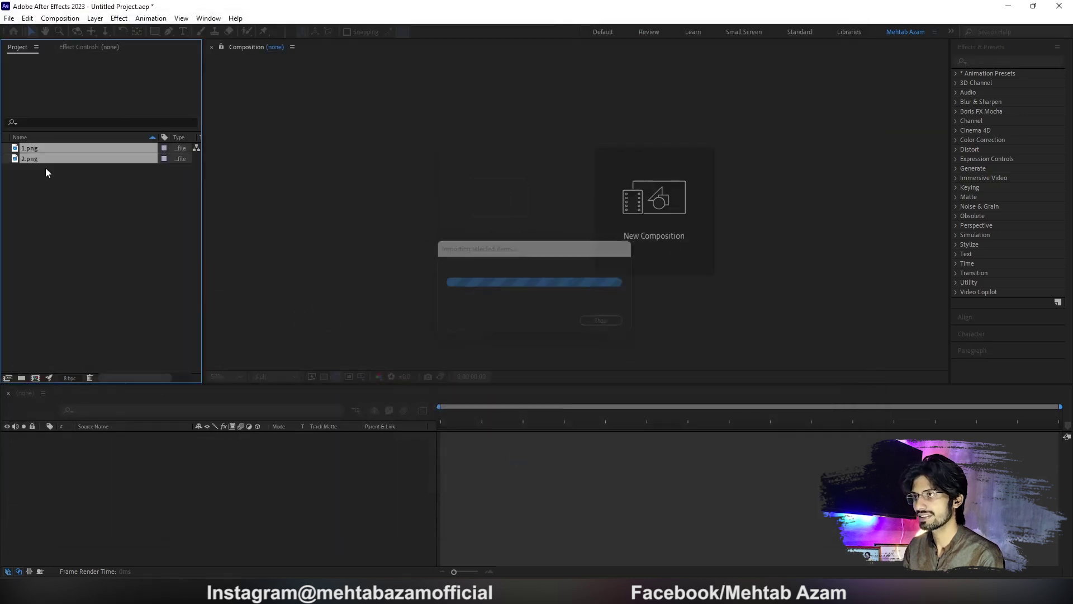
left_click(61, 223)
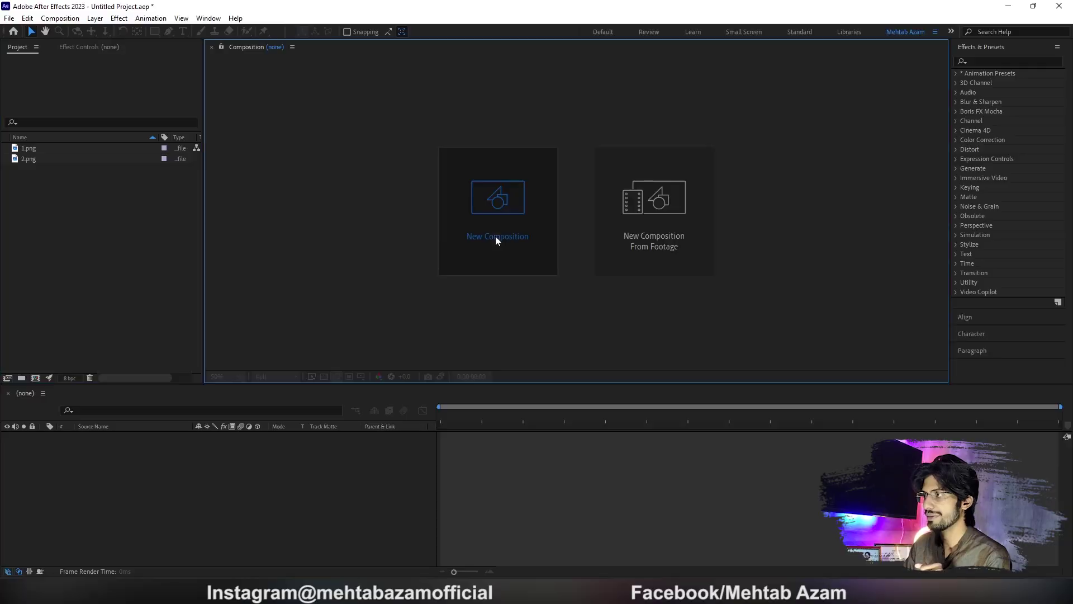
Create a new 1920x1080, 29.97 fps composition with a duration of 0;00;30;00
left_click(496, 237)
left_click_drag(167, 128, 441, 51)
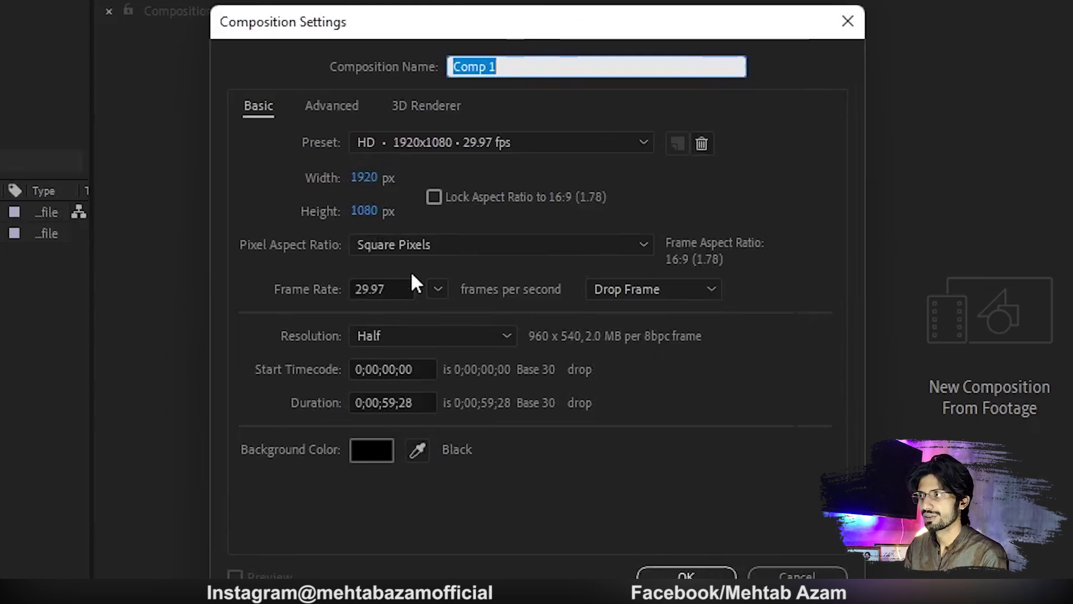
left_click(391, 401)
key("BackSpace")
key("BackSpace")
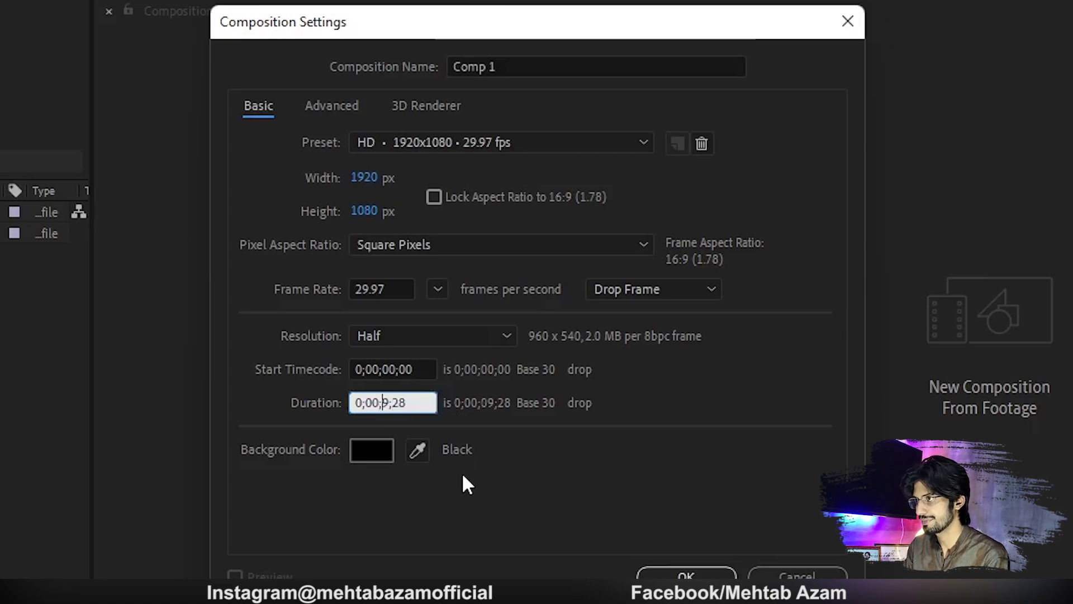
type("30")
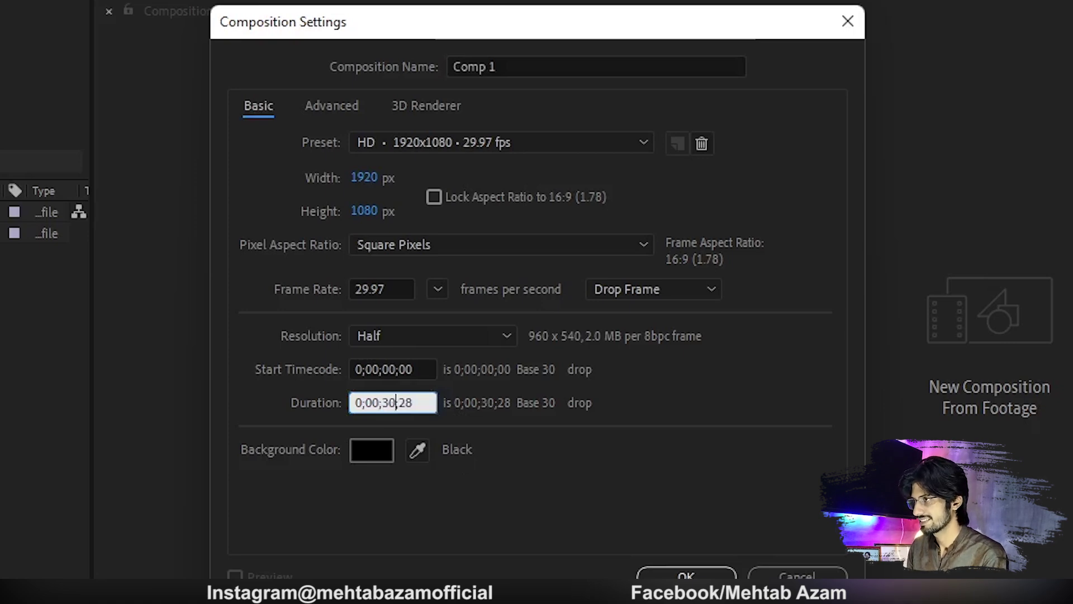
left_click(418, 398)
key("BackSpace")
key("BackSpace")
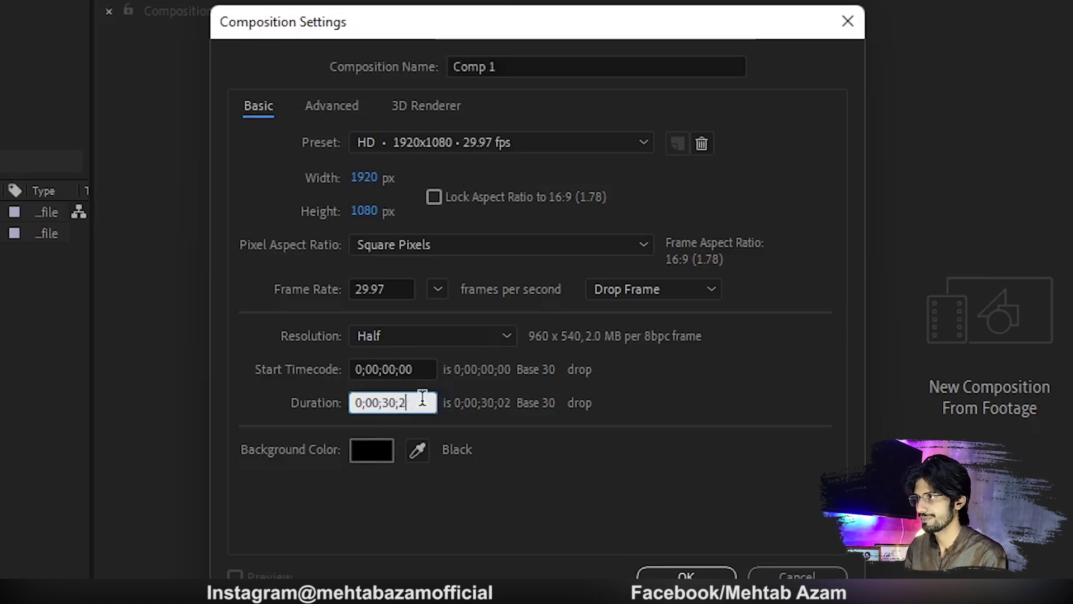
type("00")
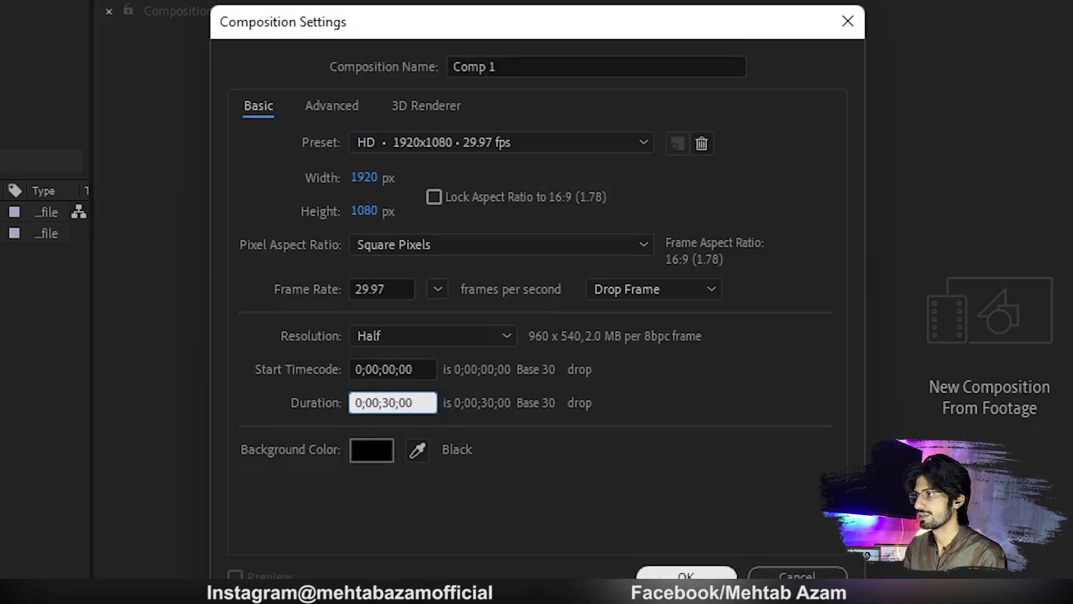
left_click(686, 576)
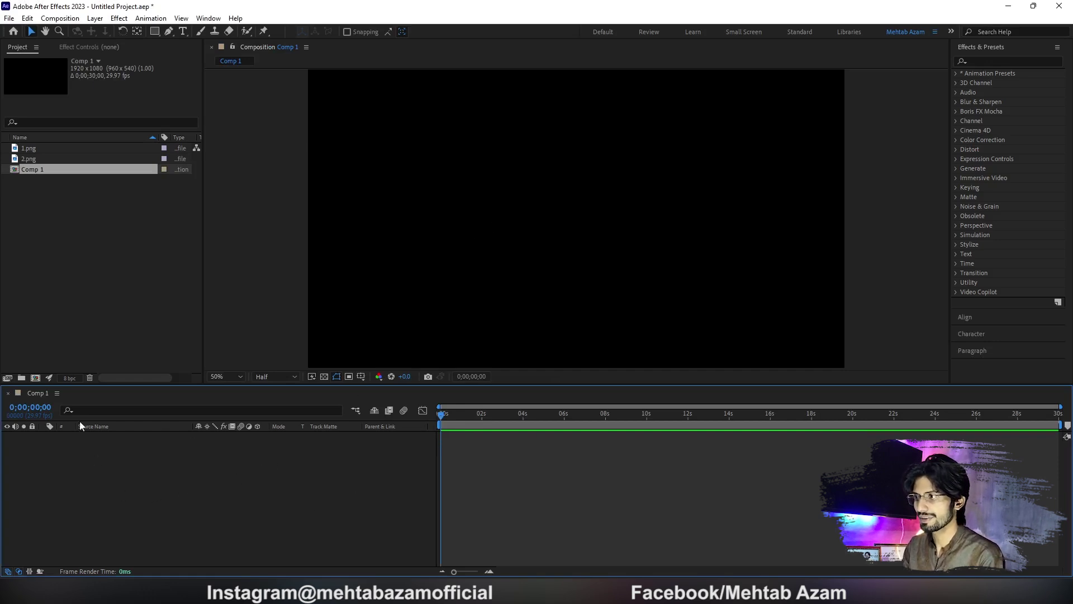
Add 1.png and 2.png together to the Comp 1 timeline, with 1.png above 2.png
left_click(39, 149)
left_click(38, 161, "shift")
left_click_drag(39, 148, 81, 461)
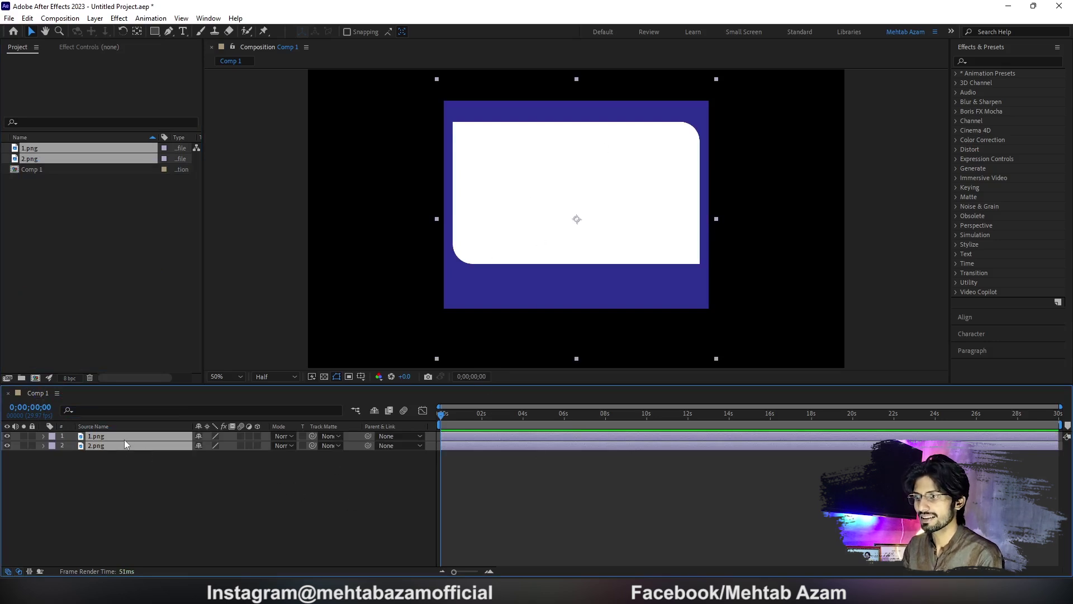
left_click(128, 461)
Auto-trace the 1.png and 2.png layers on the current frame using the Alpha channel, applying the masks to new layers
left_click_drag(91, 472, 96, 438)
left_click(93, 19)
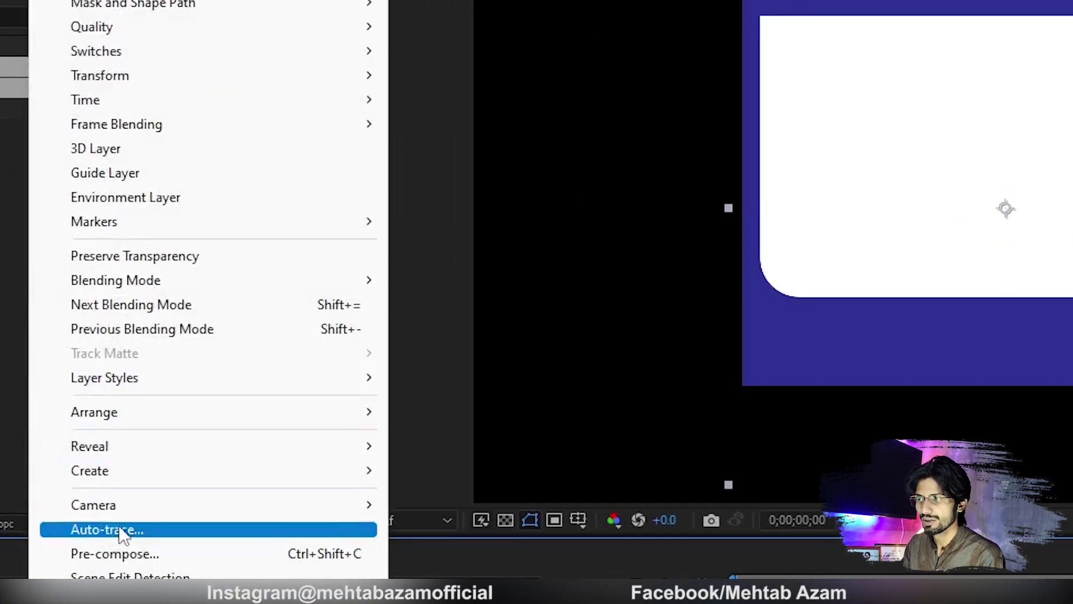
left_click(107, 529)
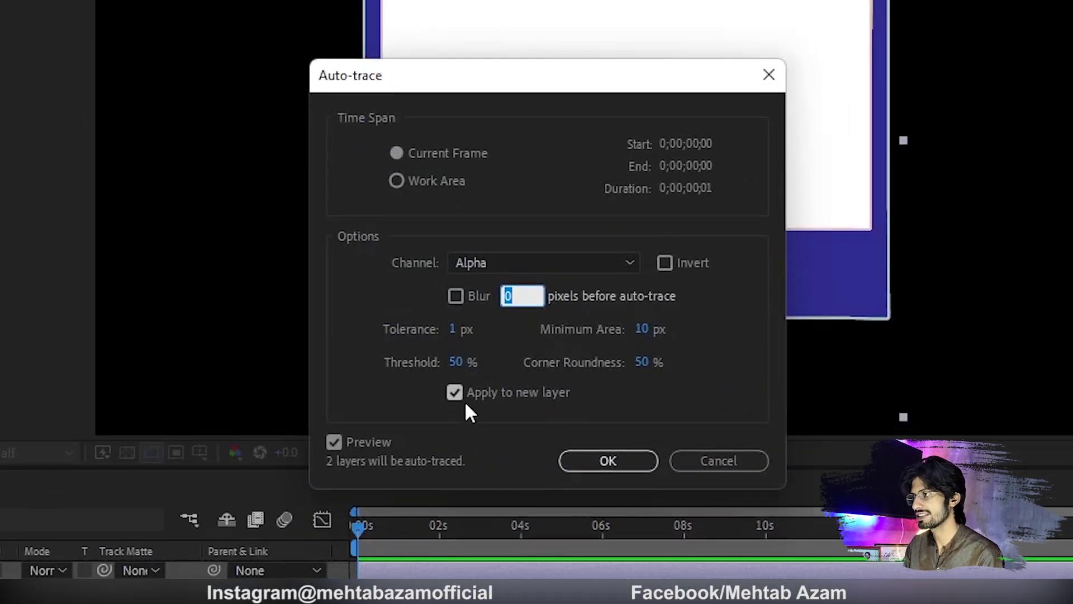
mouse_move(425, 78)
left_mouse_down()
mouse_move(498, 147)
mouse_move(940, 159)
left_mouse_up()
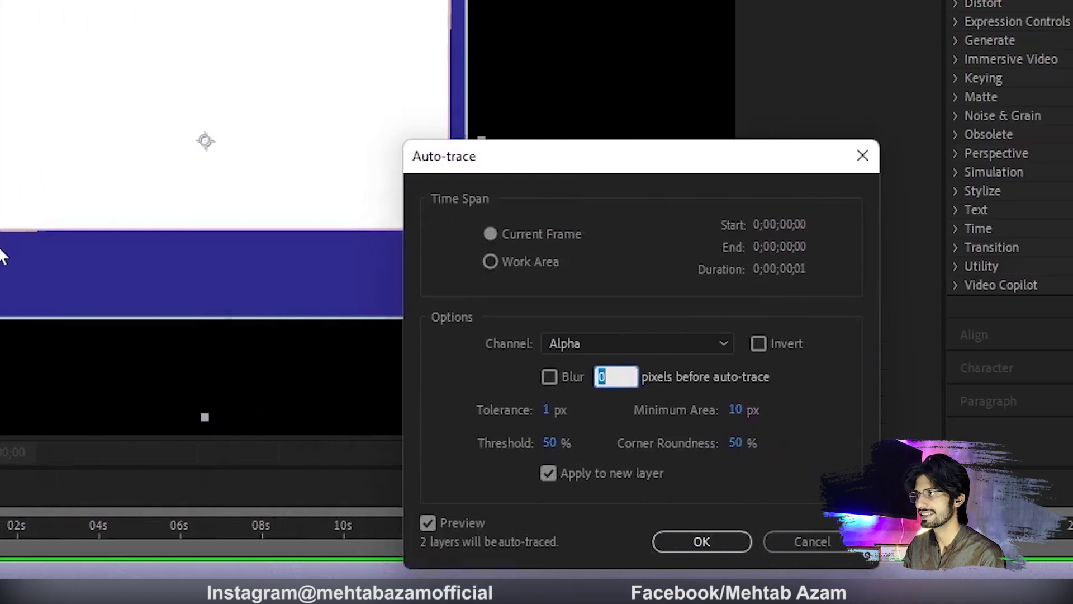
left_click(699, 541)
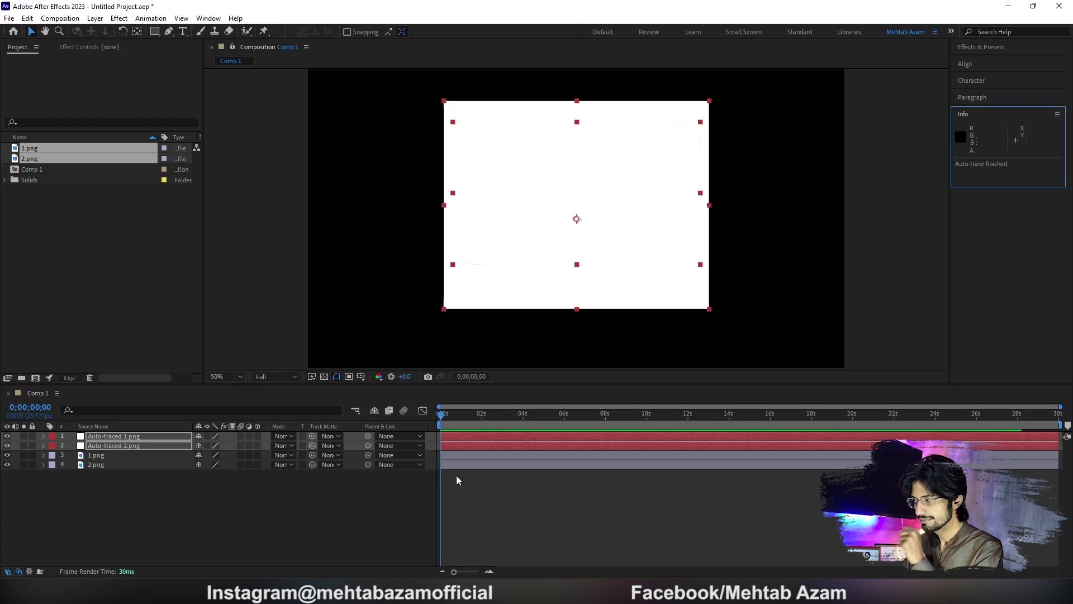
Delete the original 1.png and 2.png layers from the timeline, and check the outline of each auto-traced layer
left_click_drag(77, 486, 106, 459)
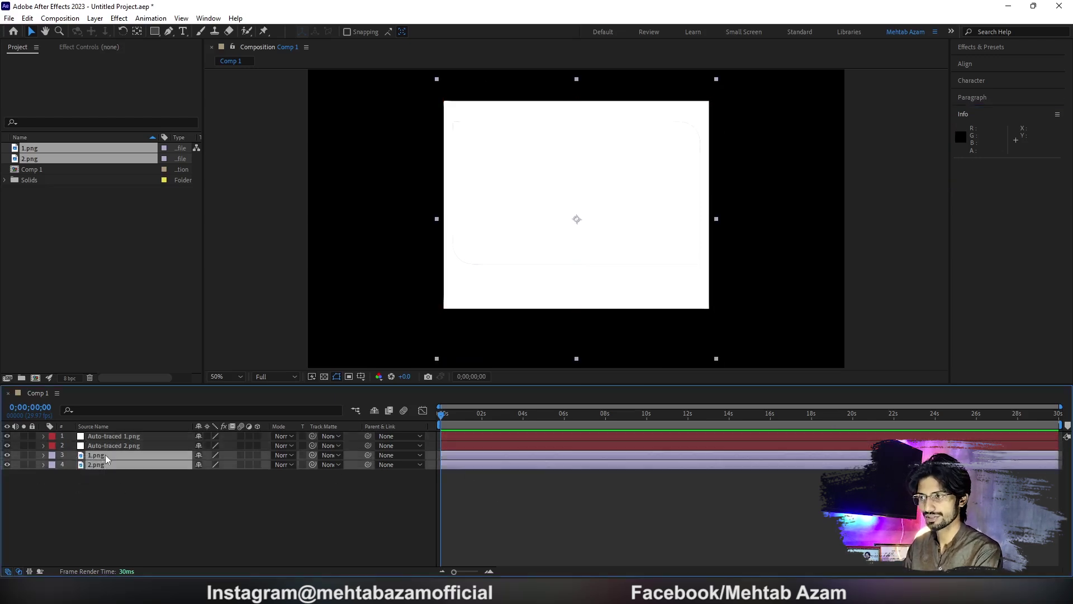
key("Delete")
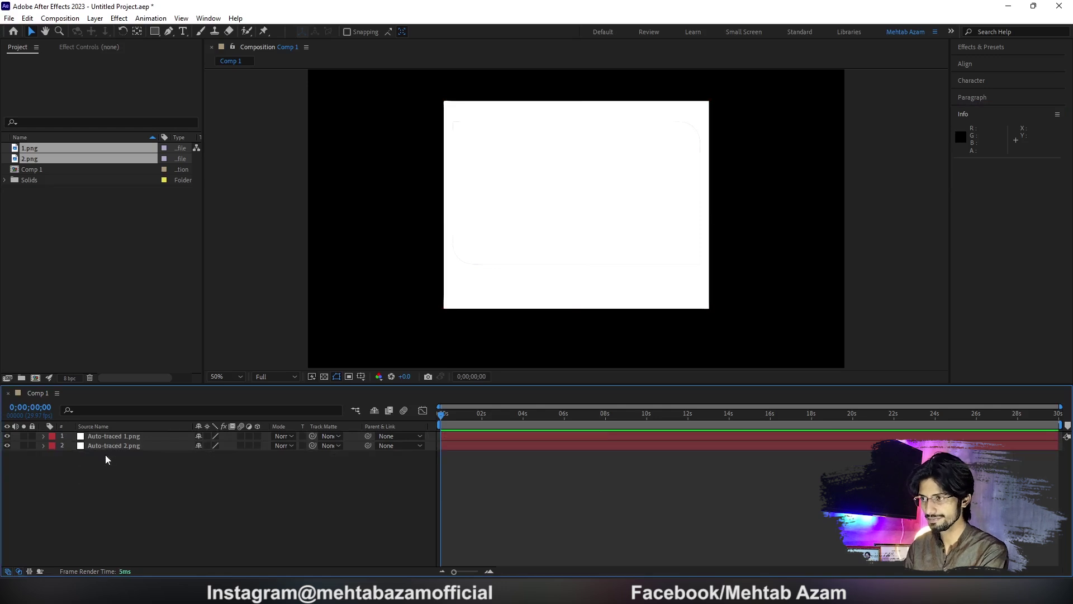
left_click(130, 438)
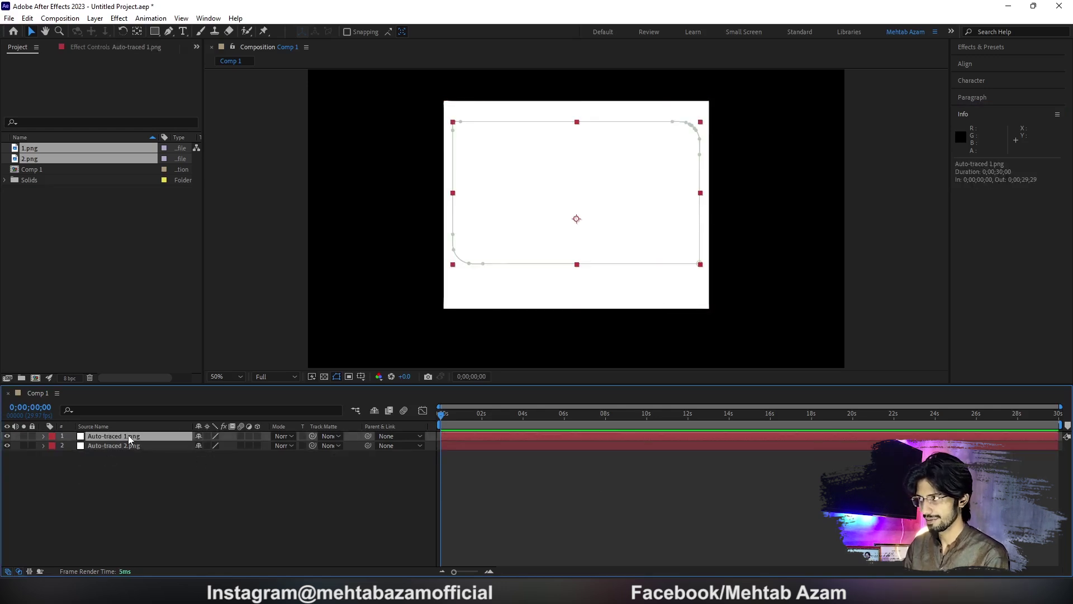
left_click(126, 447)
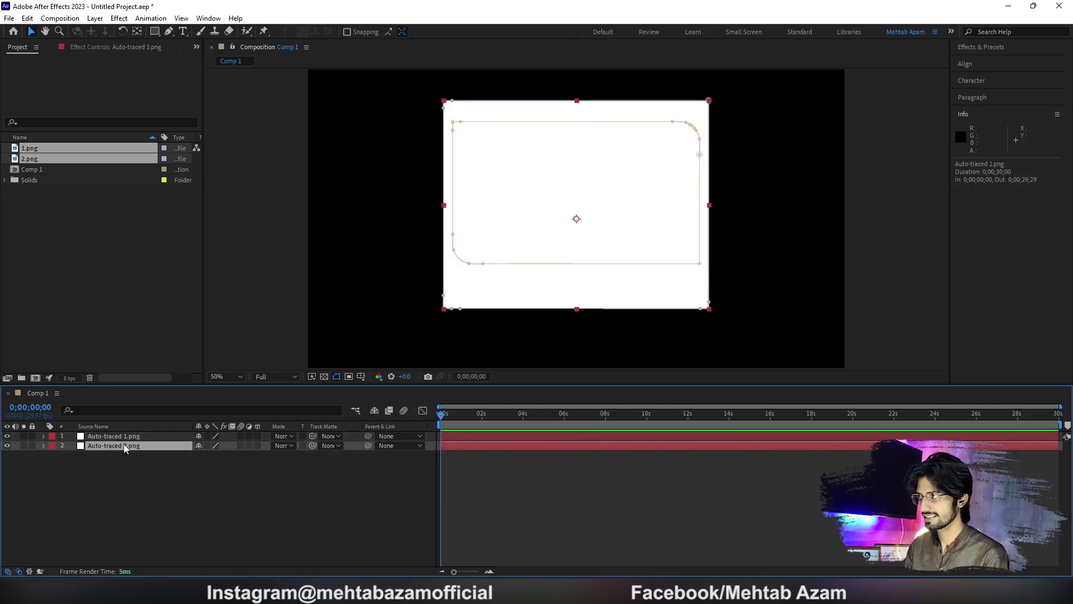
left_click(145, 487)
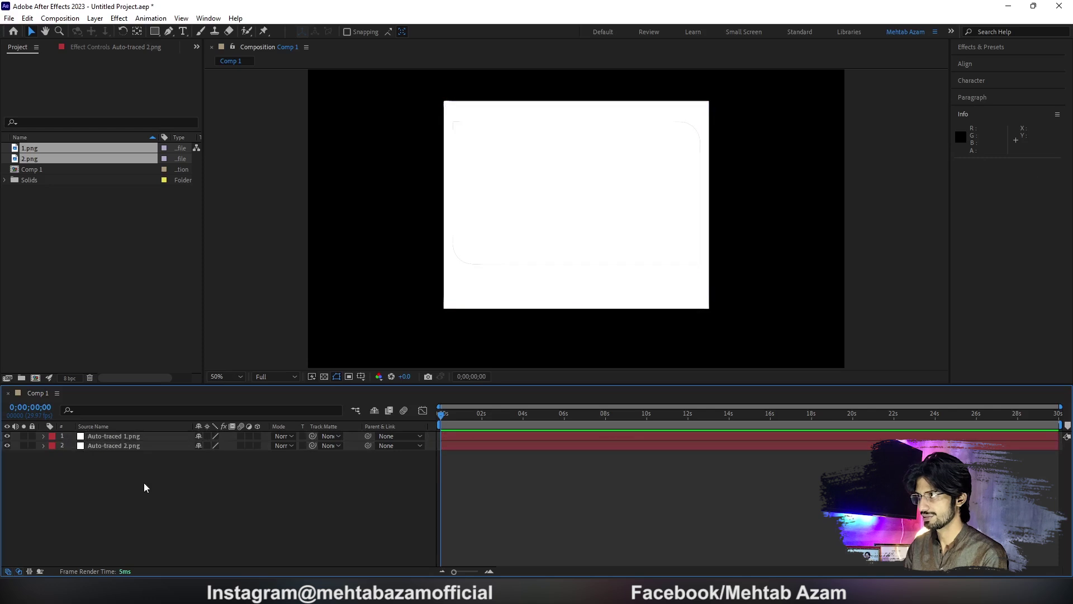
Create a green 1920x1080 px solid layer named 3D above the auto-traced layers
right_click(123, 520)
mouse_move(167, 381)
right_click(68, 499)
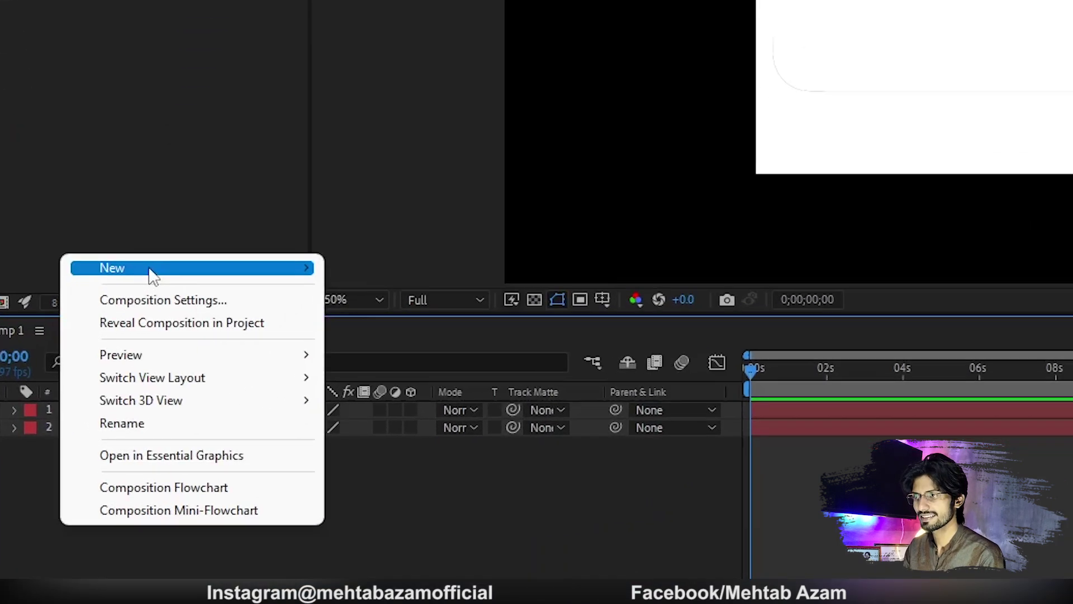
mouse_move(152, 274)
left_click(429, 323)
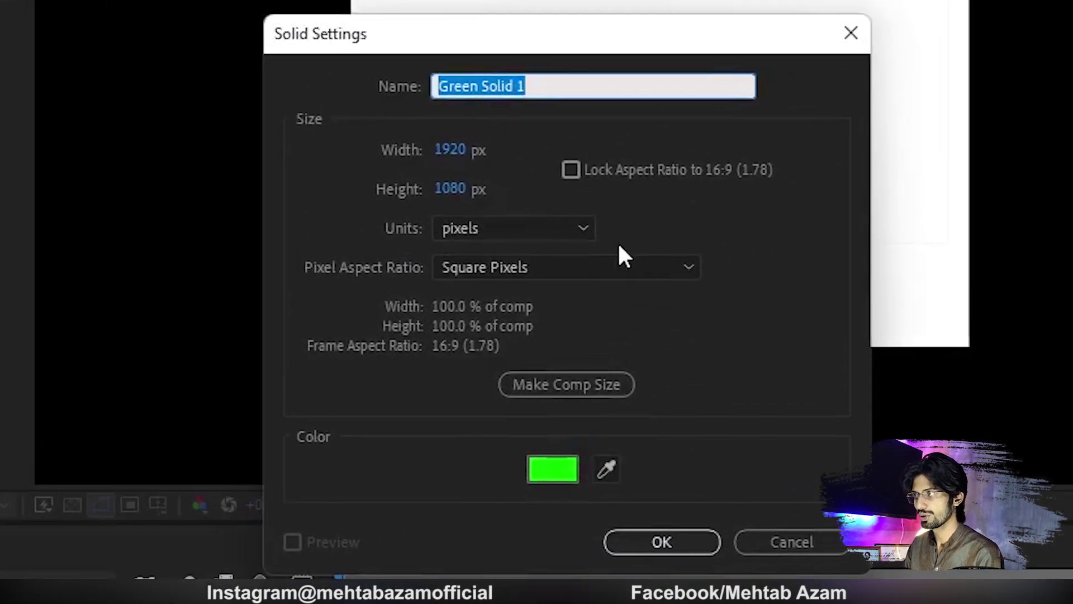
type("3D")
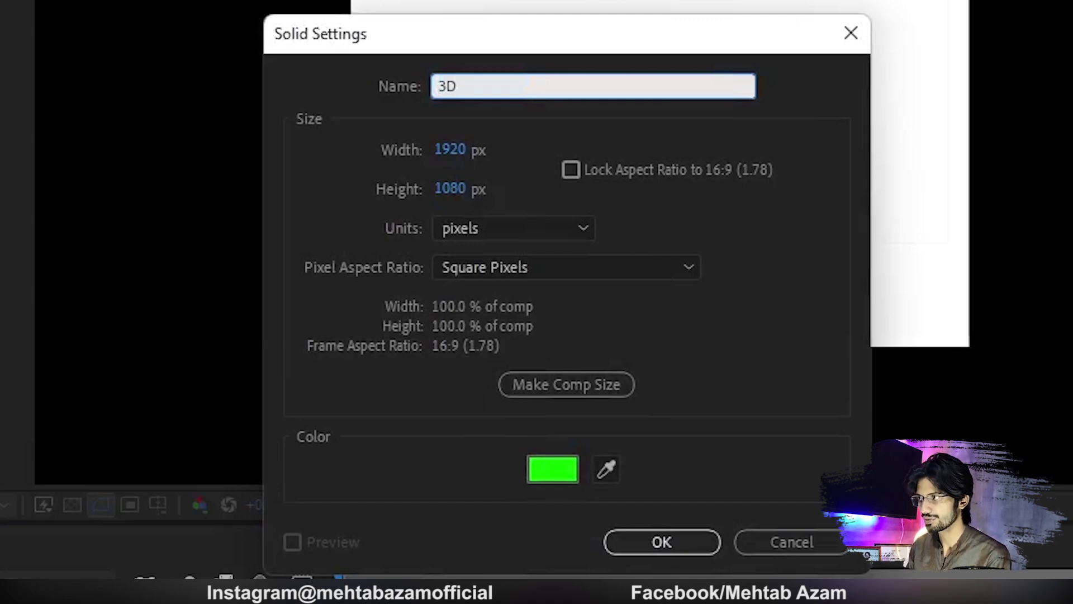
key("Return")
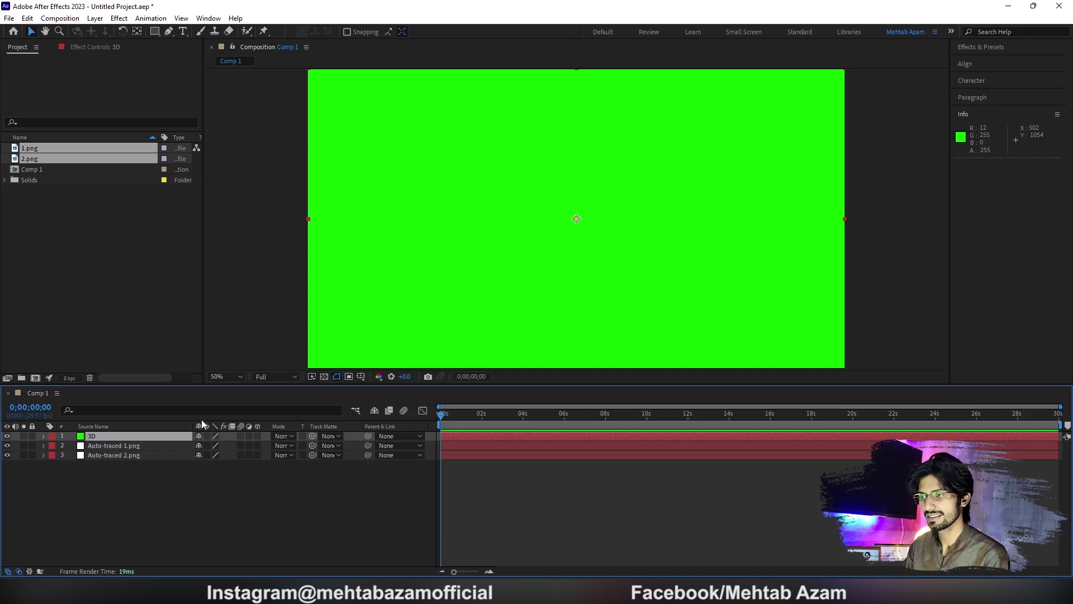
right_click(94, 436)
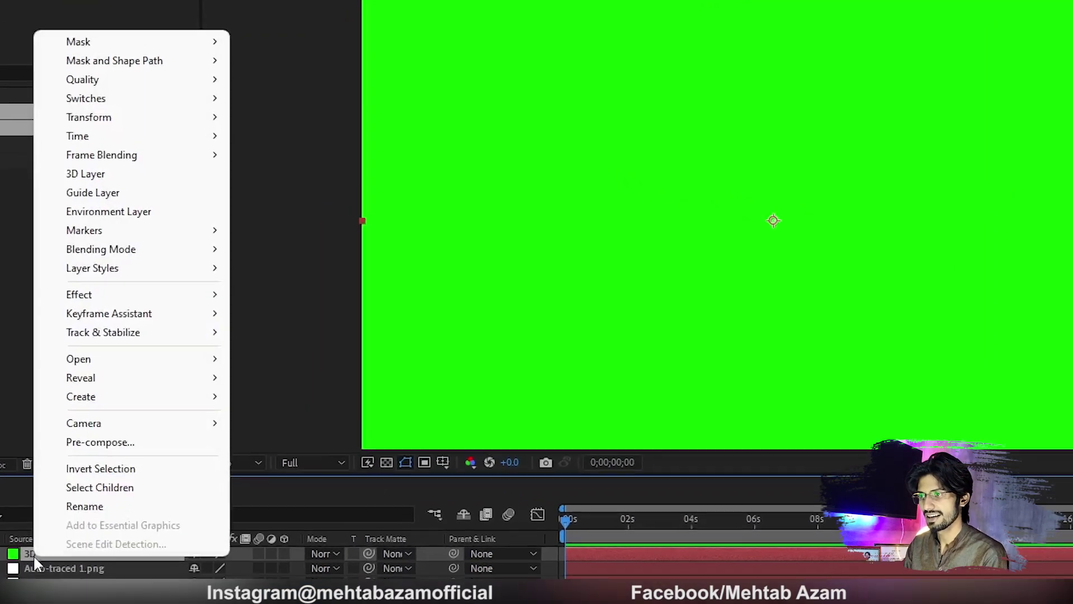
mouse_move(122, 292)
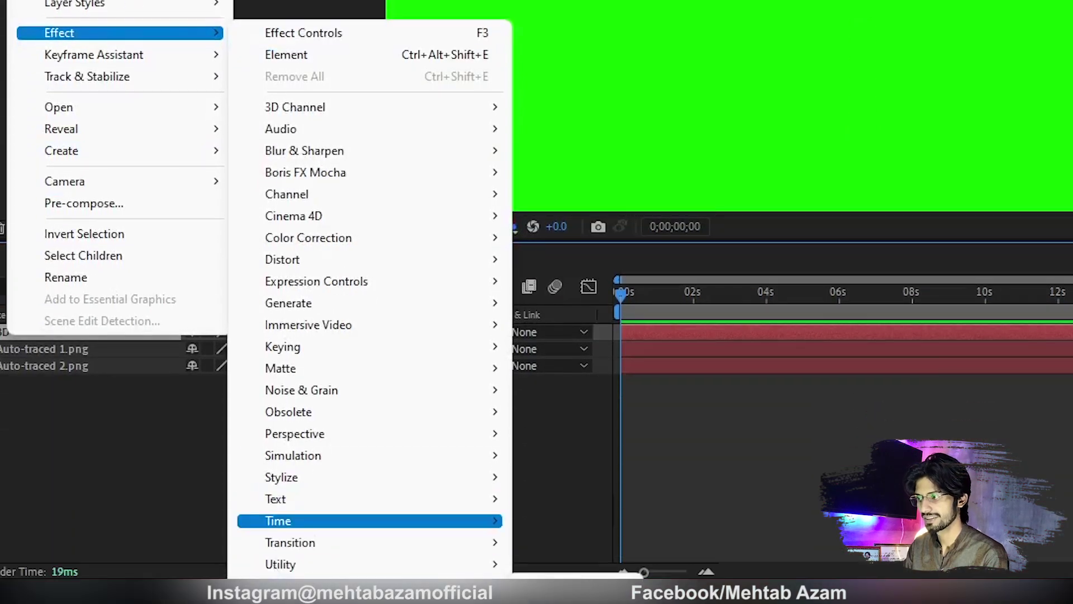
left_click(974, 47)
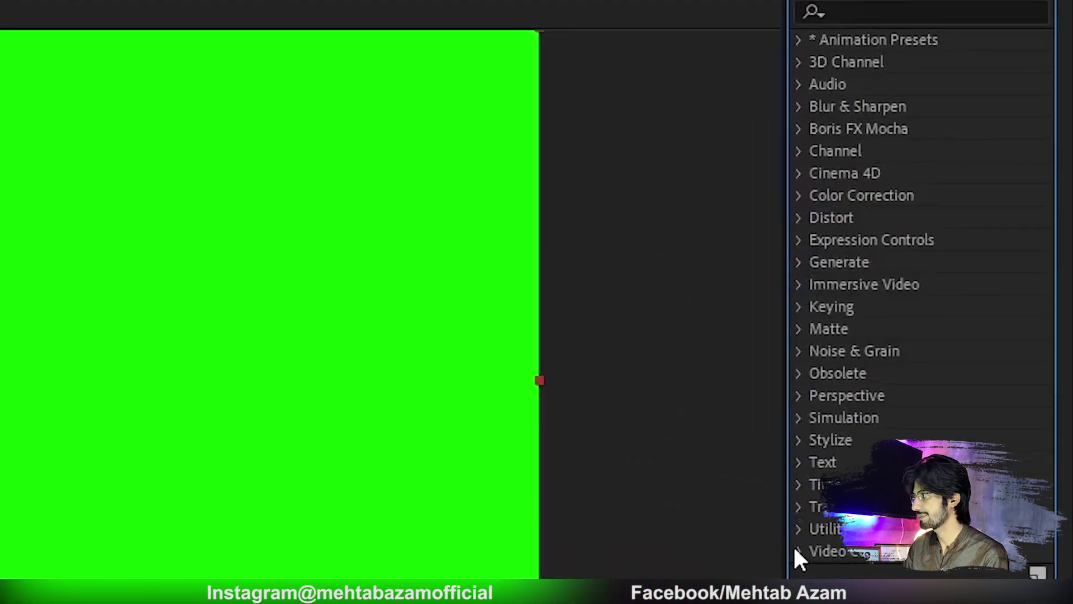
left_click(799, 549)
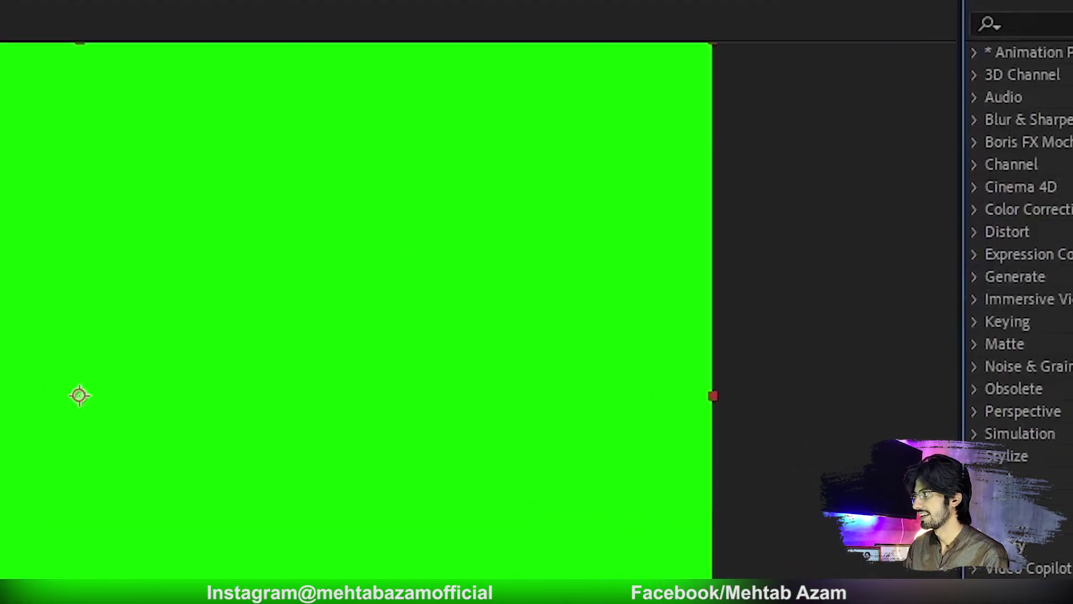
left_click(177, 10)
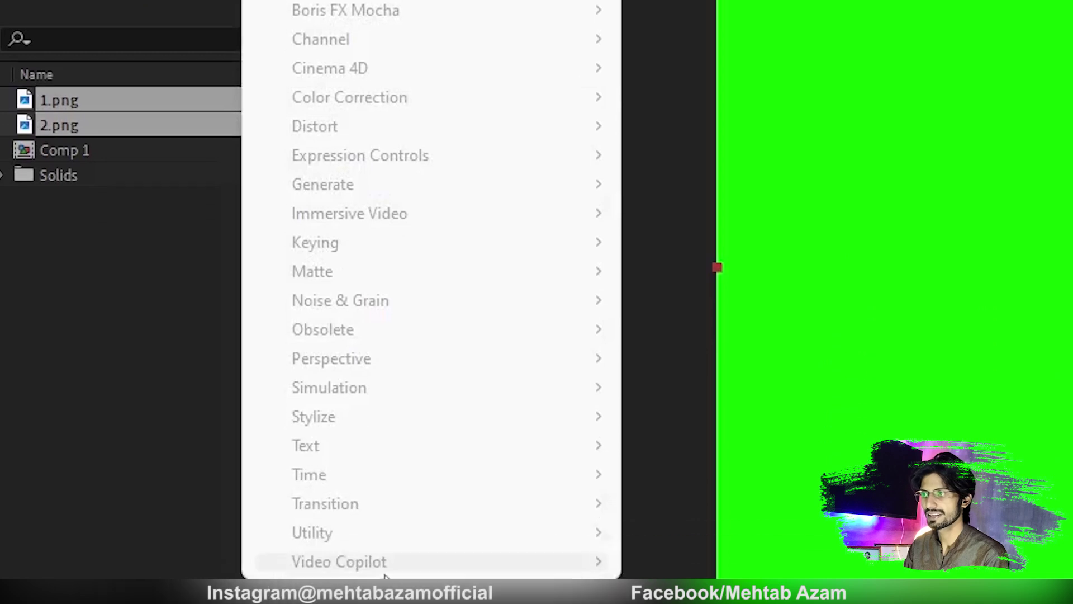
left_click(105, 437)
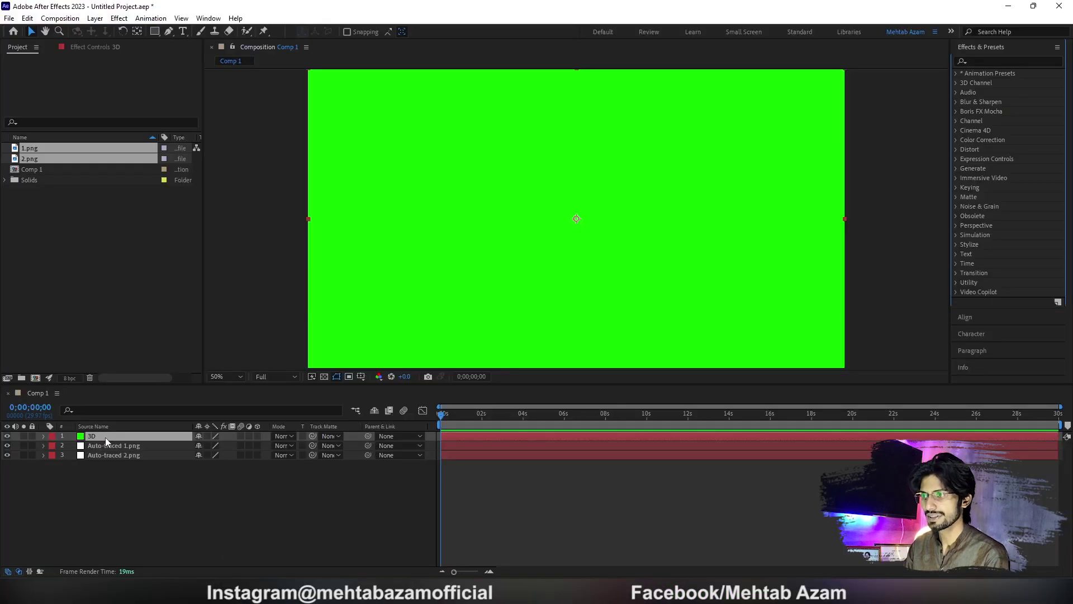
Apply the Video Copilot Element effect to the 3D solid layer and show its effect controls
left_click(112, 437)
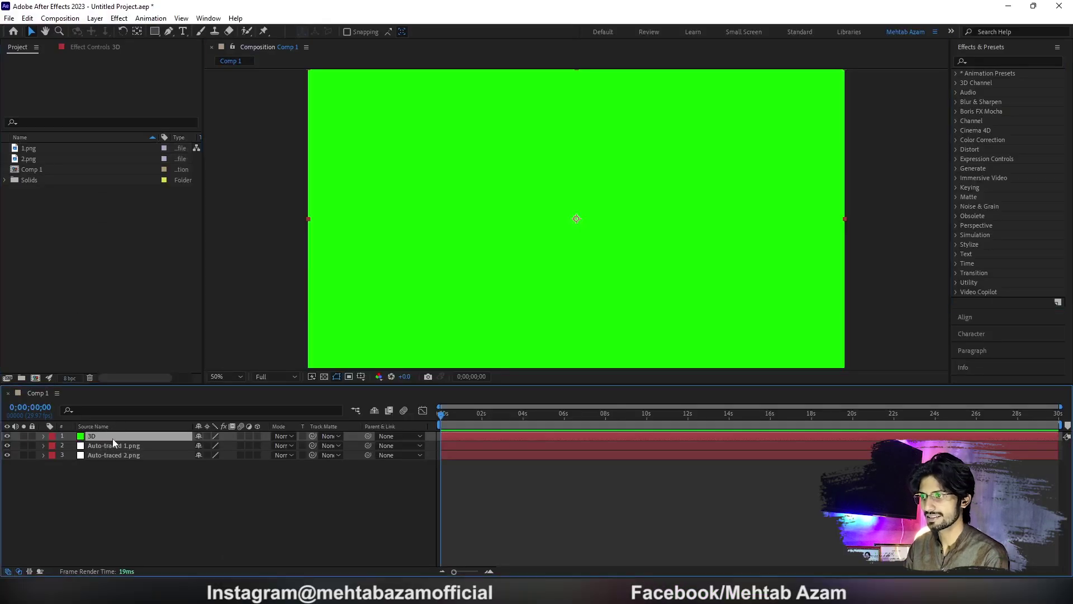
right_click(112, 438)
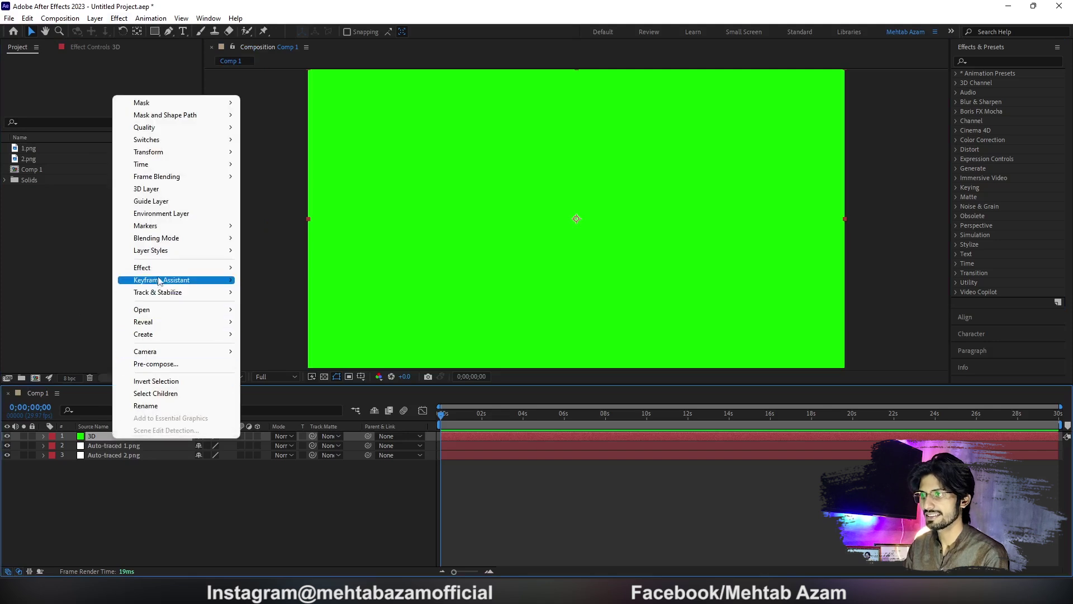
mouse_move(160, 271)
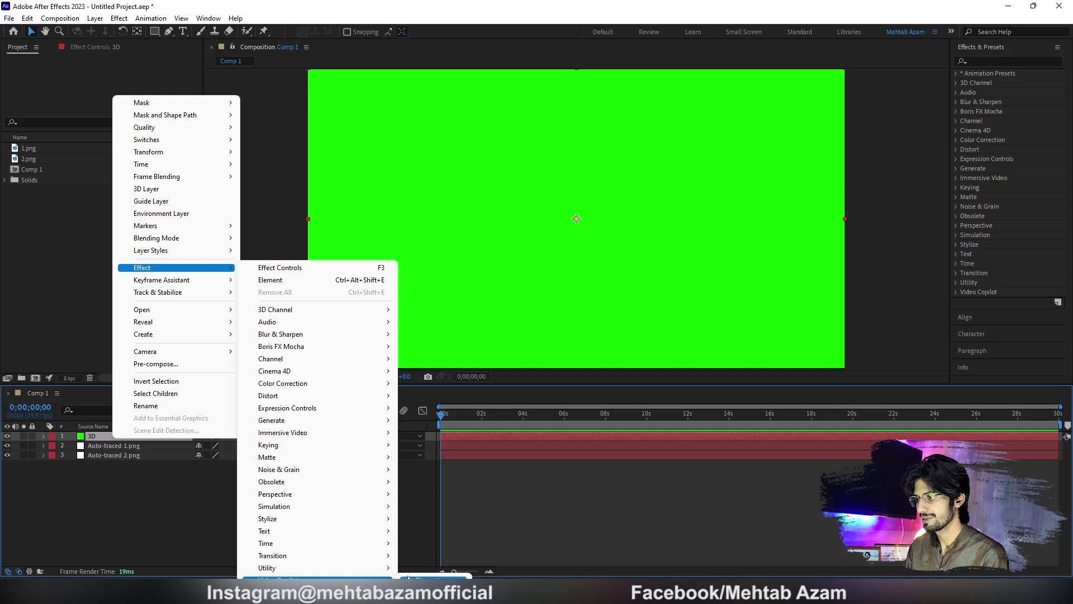
left_click(408, 577)
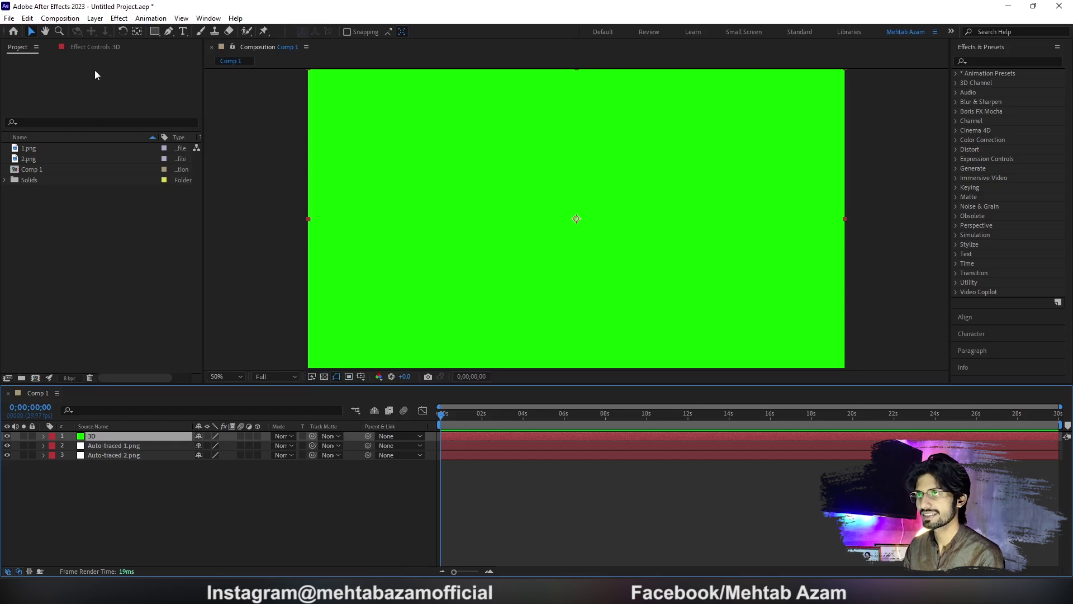
left_click(95, 47)
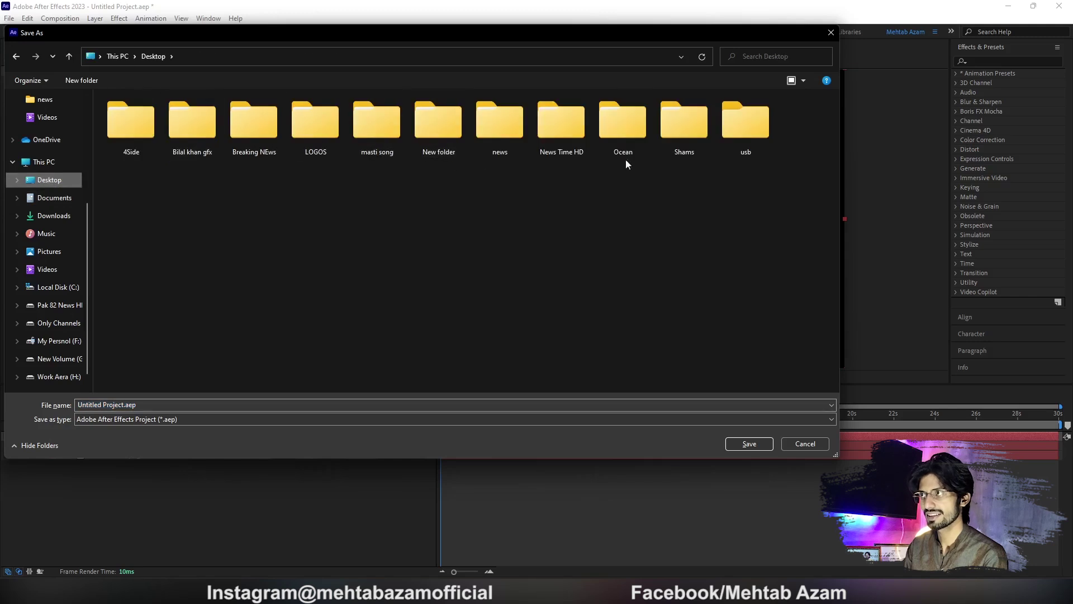
Save the project as ocean in the Ocean folder on the Desktop
double_click(625, 140)
left_click(190, 403)
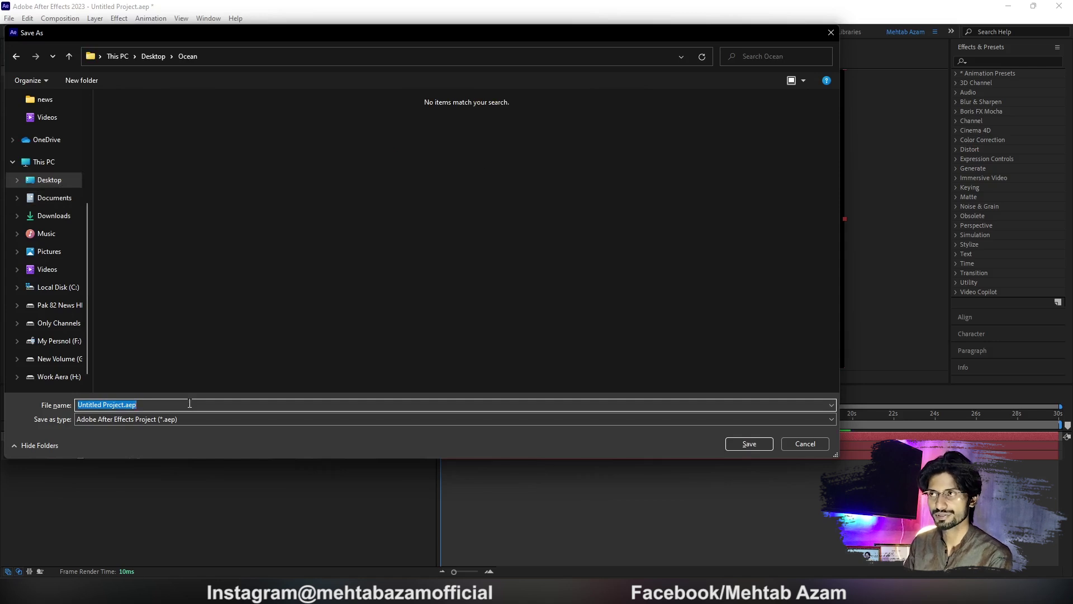
type("ocean")
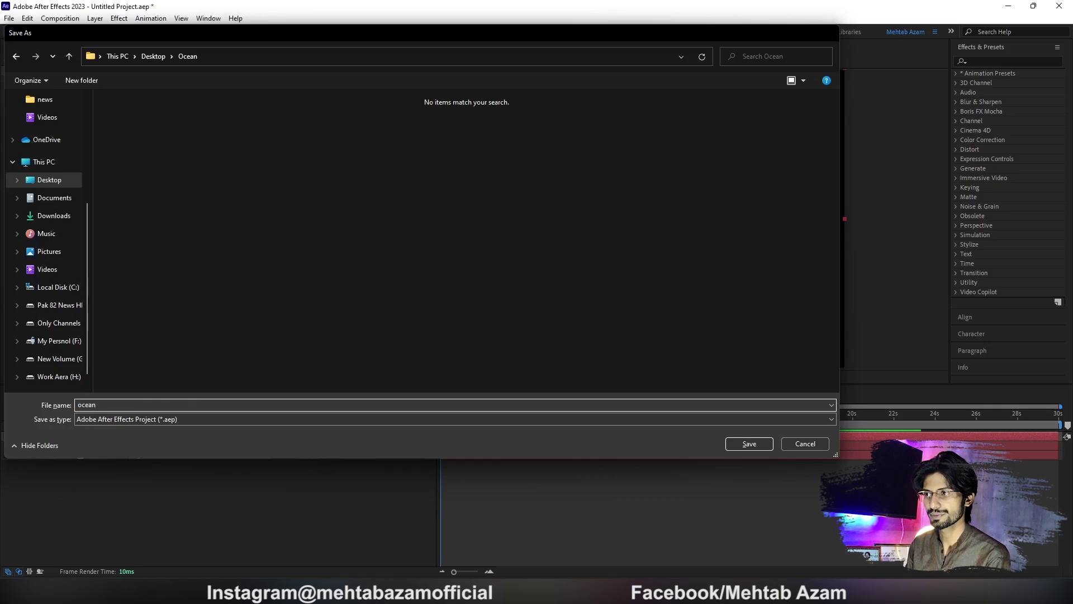
key("Return")
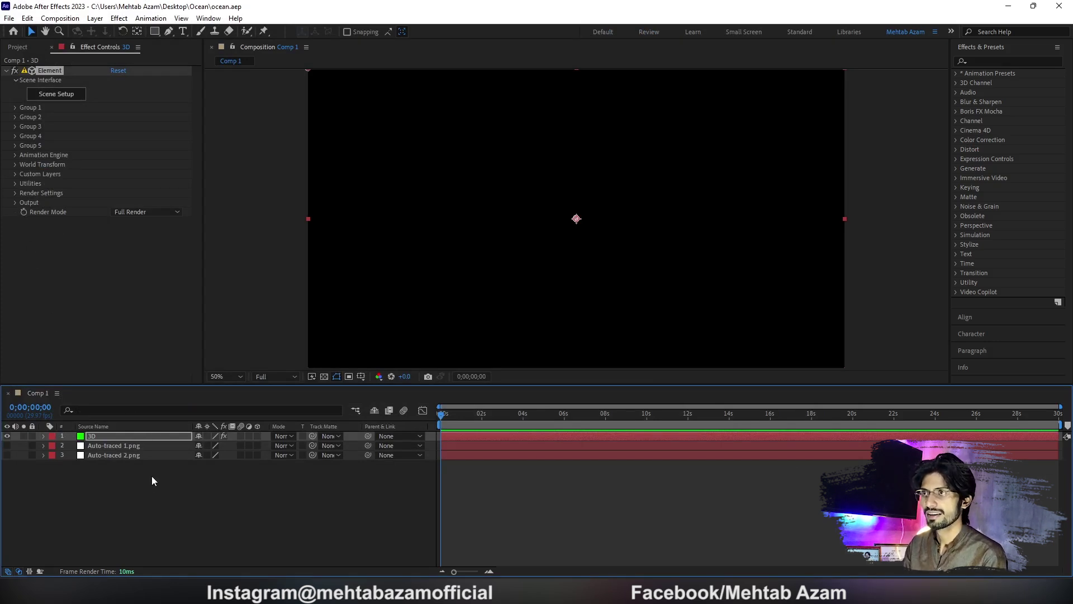
In Element's Custom Text and Masks, assign Auto-traced 1.png to Path Layer 1 and Auto-traced 2.png to Path Layer 2
left_click(15, 173)
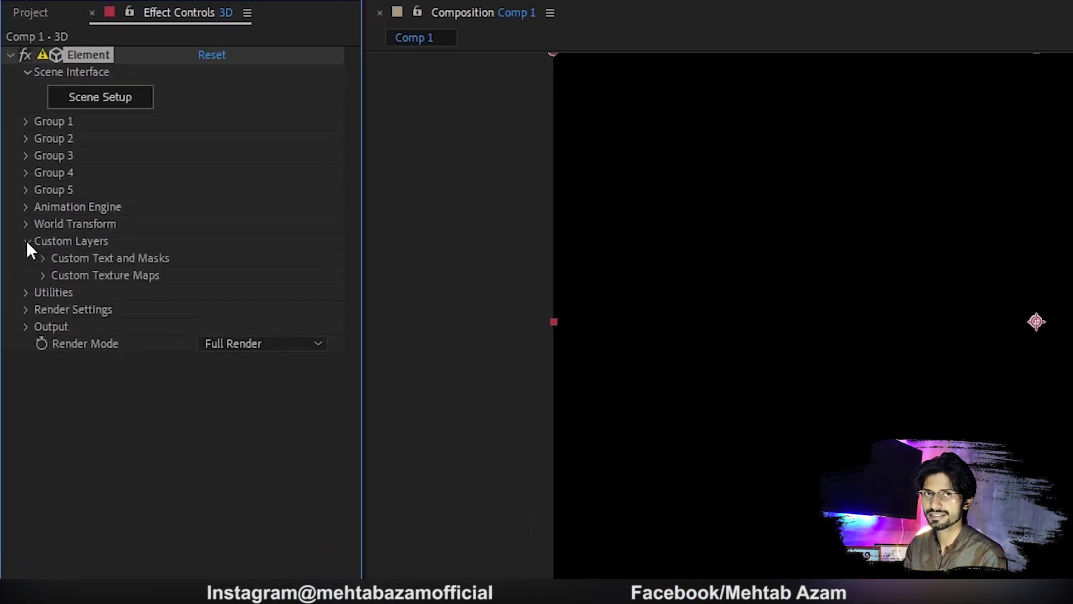
left_click(38, 255)
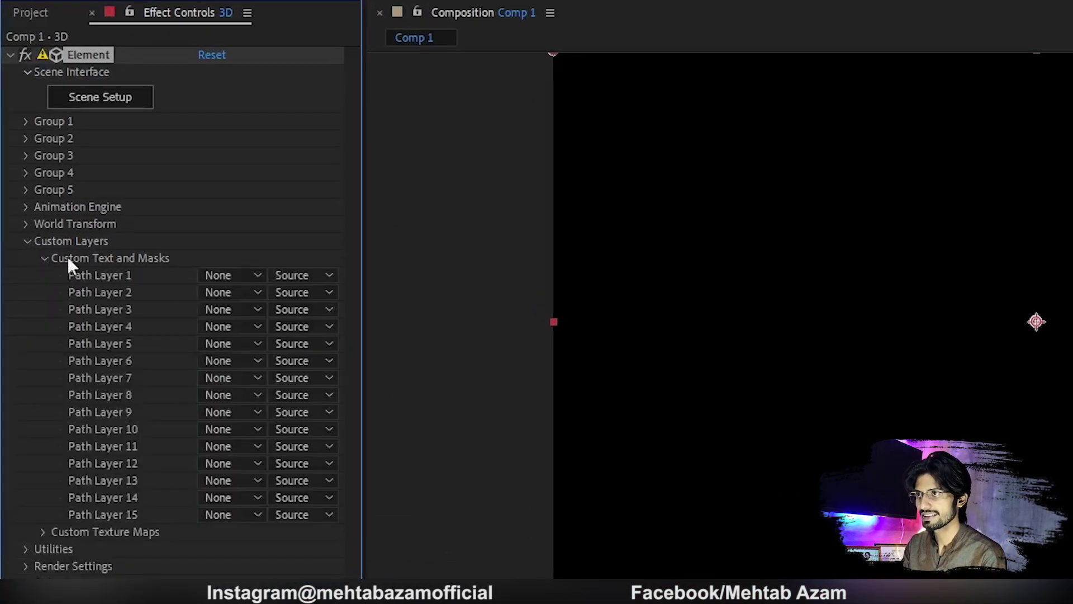
left_click(210, 275)
left_click(280, 351)
left_click(233, 295)
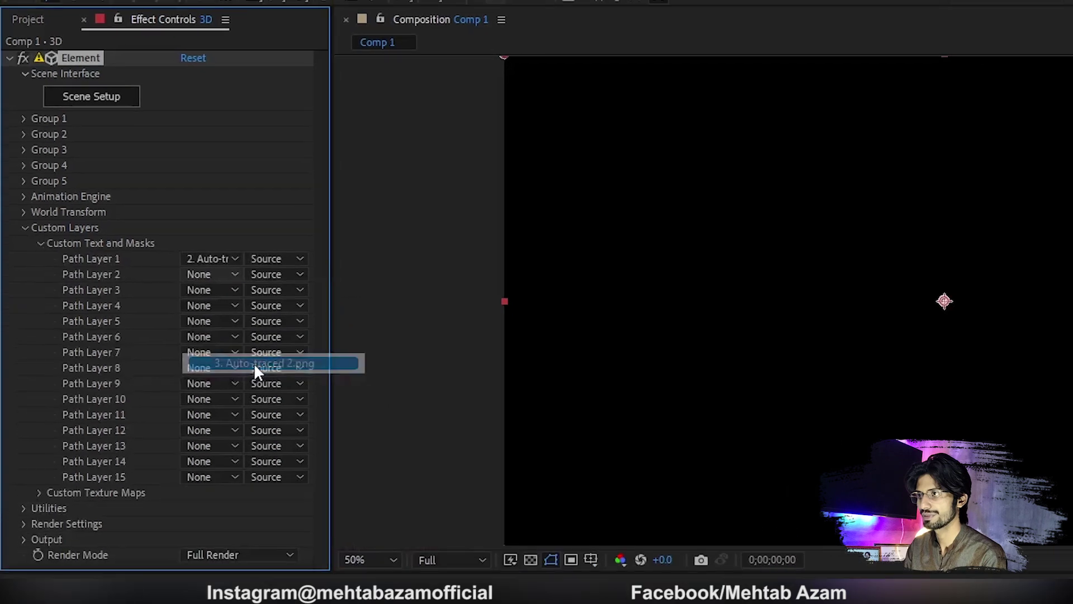
left_click(277, 384)
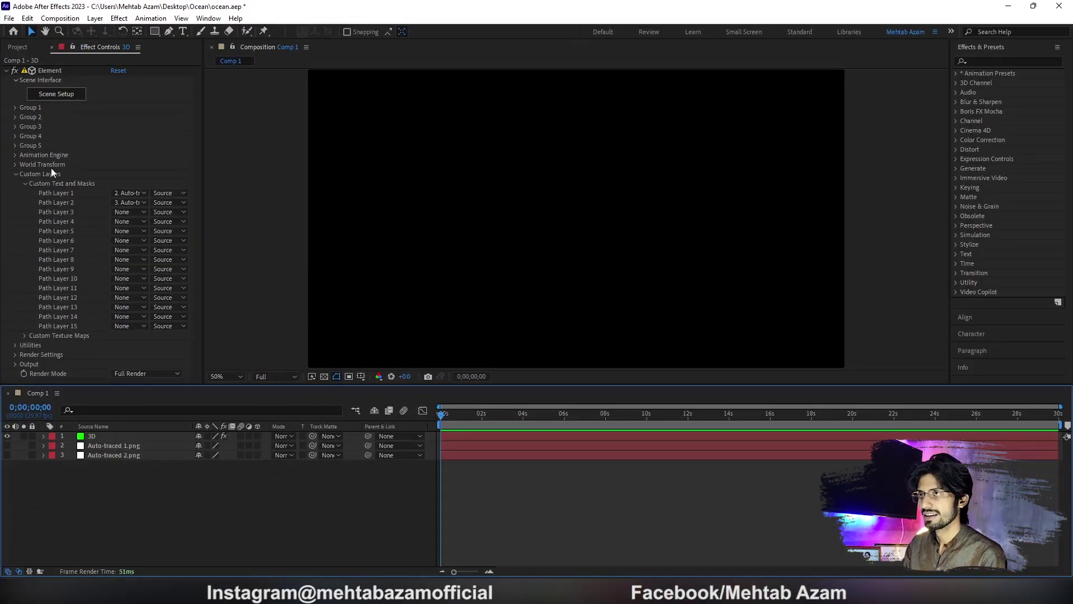
Open Element's Scene Setup and create an extrusion model from Custom Path 1
left_click(56, 94)
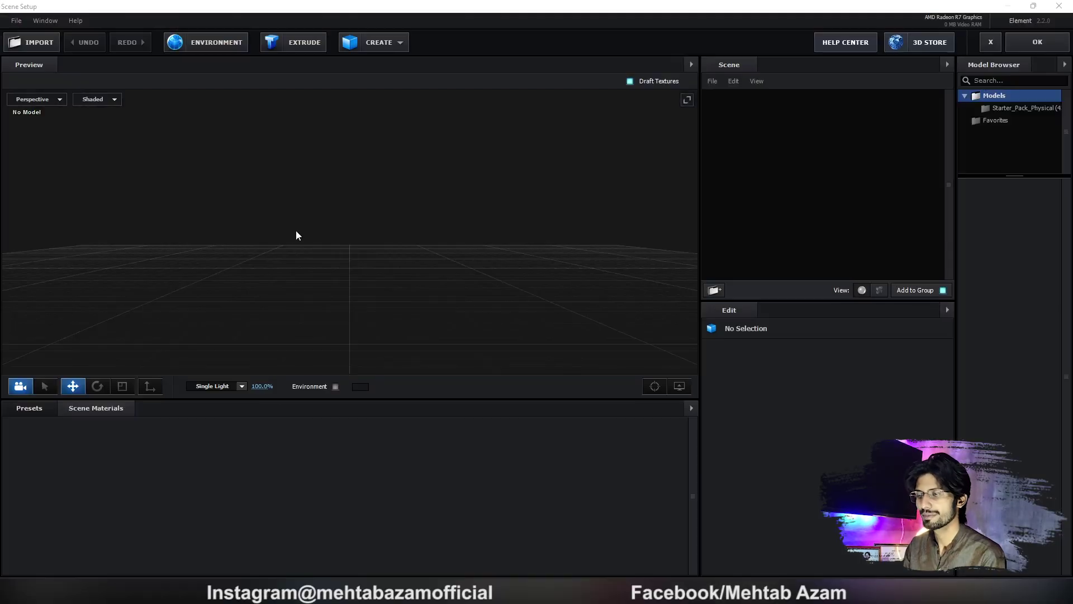
mouse_move(263, 216)
left_mouse_down()
mouse_move(290, 216)
mouse_move(244, 196)
mouse_move(263, 216)
left_mouse_up()
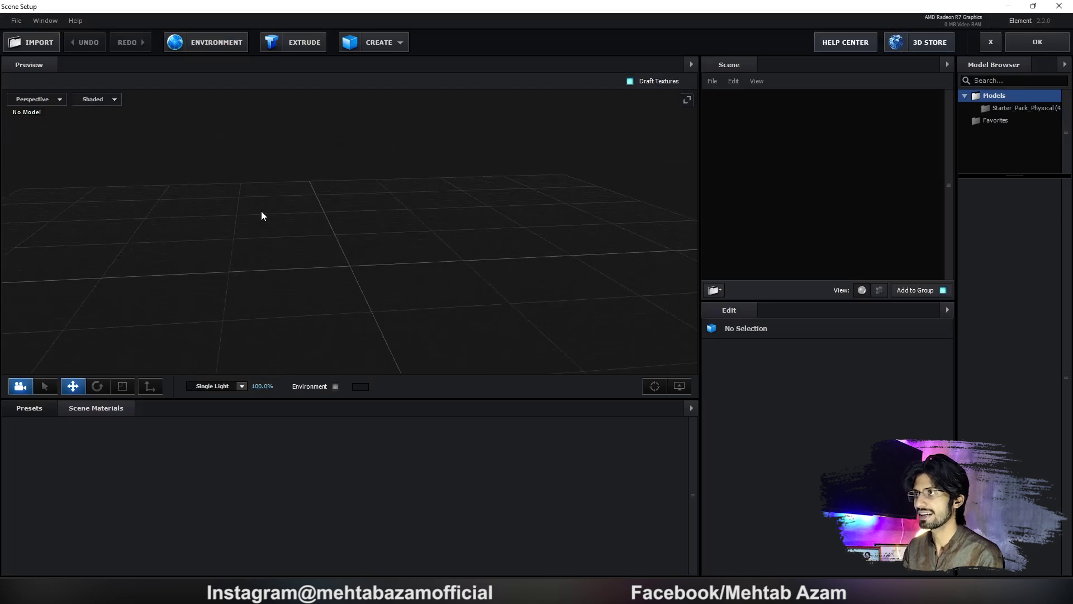
left_click(291, 48)
left_click_drag(318, 193, 275, 184)
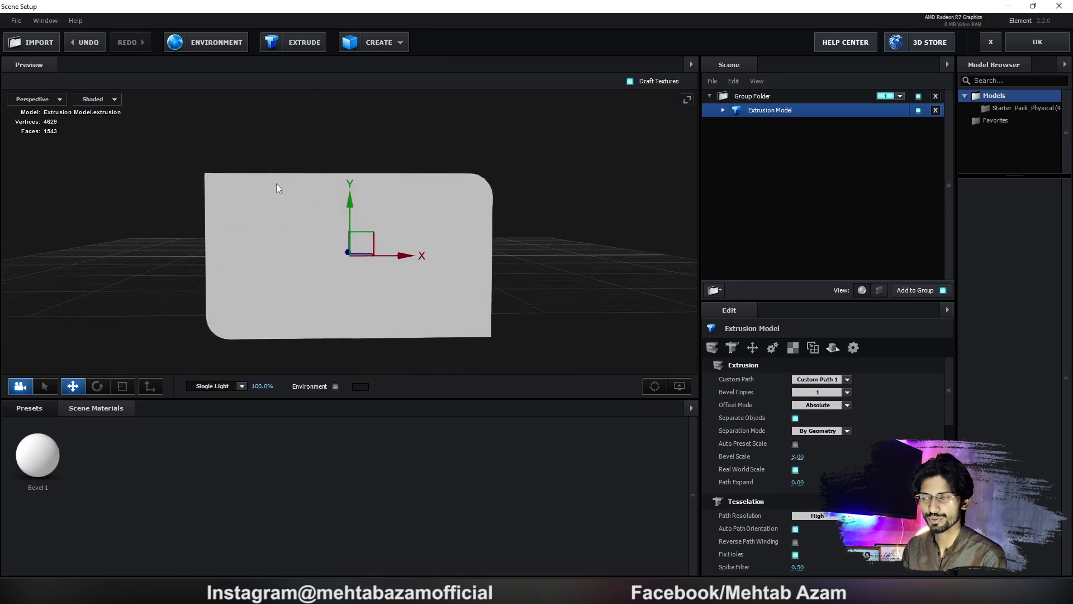
key("r")
left_click_drag(372, 249, 313, 282)
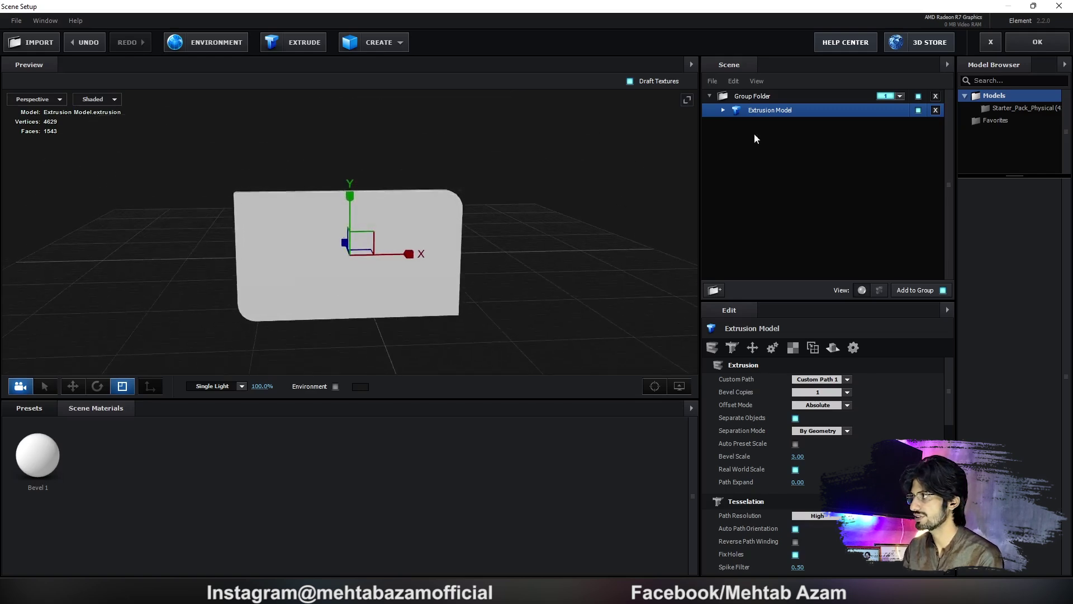
Rename the extrusion model to 1
double_click(765, 113)
type("1")
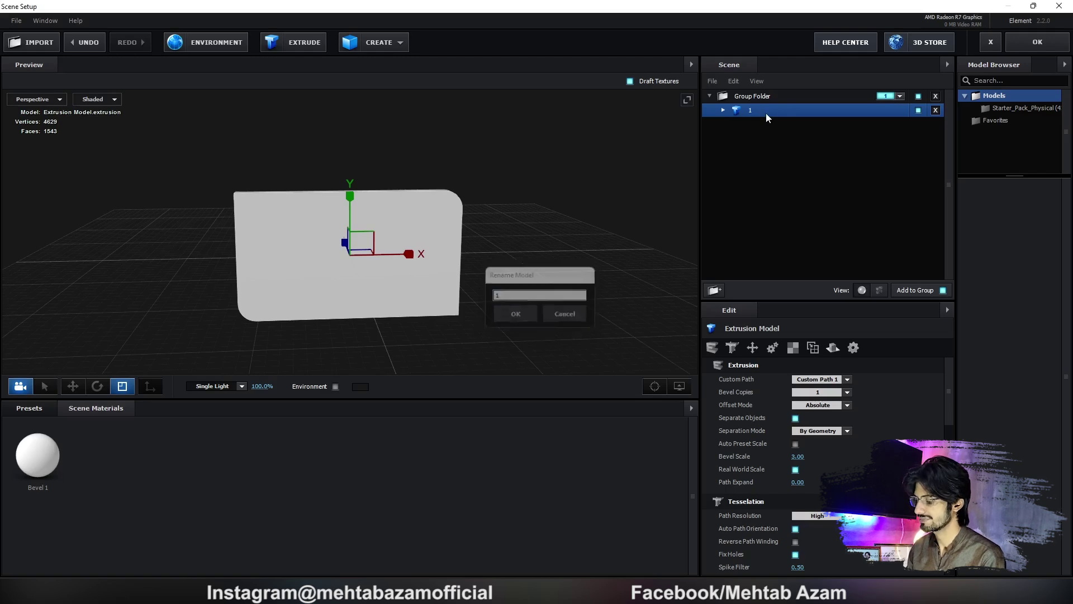
key("Return")
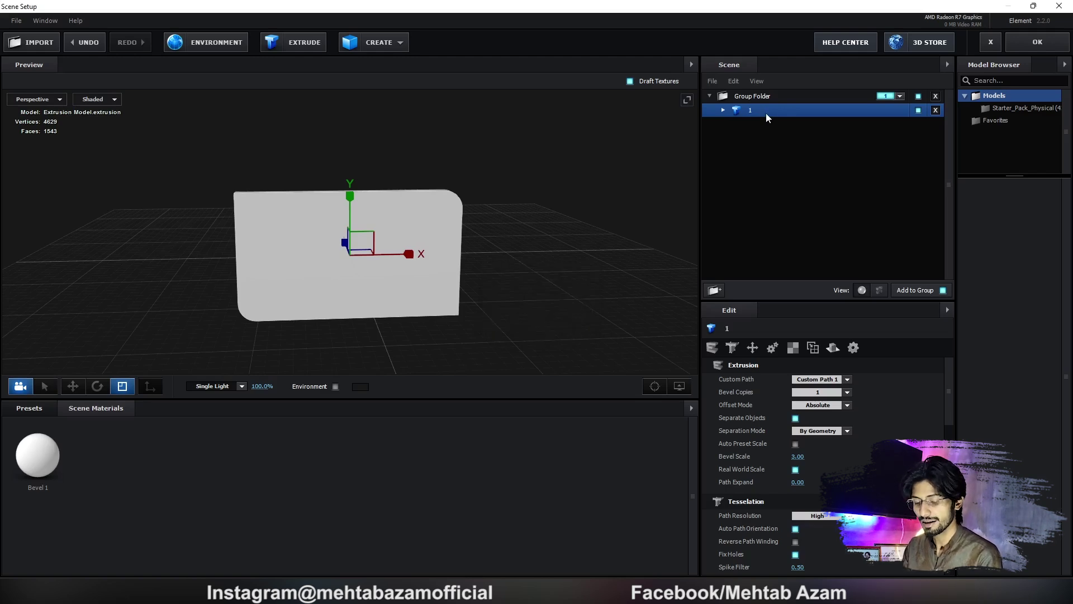
Duplicate model 1 within the group folder and rename the copy to 2
key("ctrl+d")
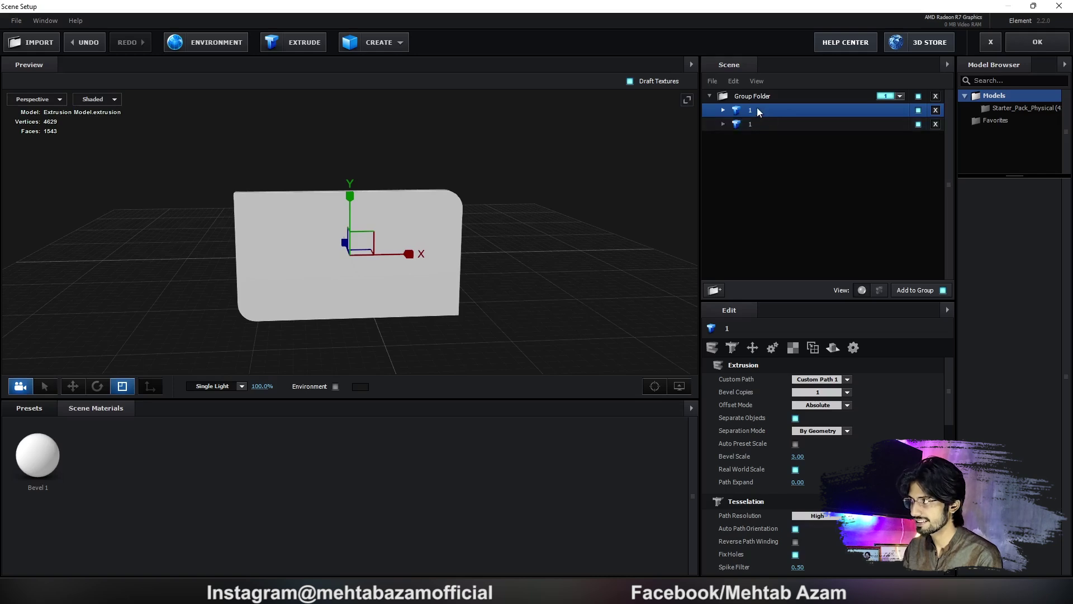
double_click(758, 112)
type("2")
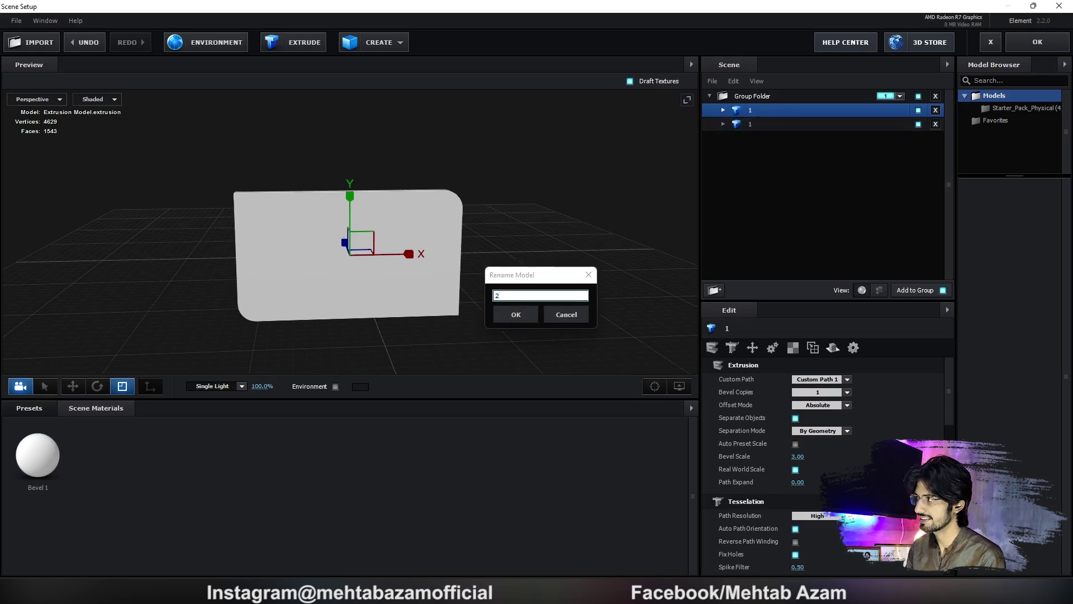
key("Return")
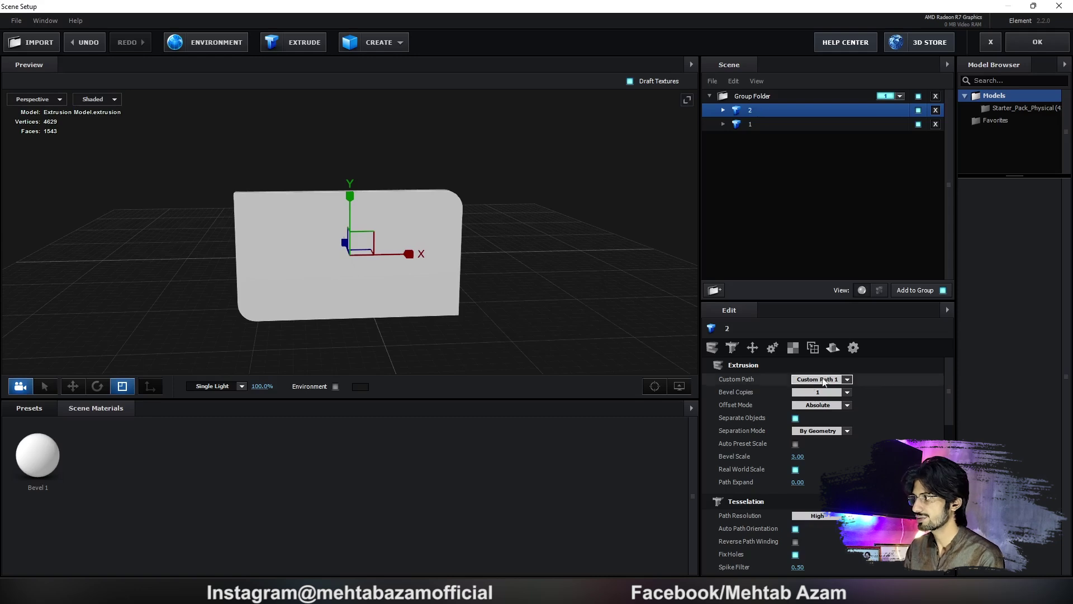
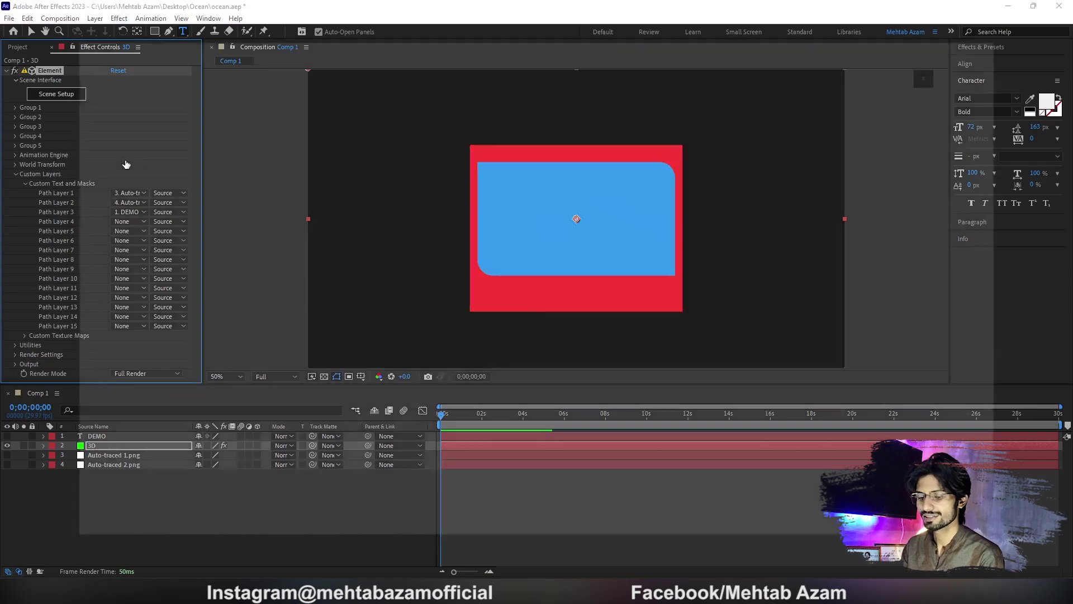
Reopen Element's Scene Setup and add a third extrusion model that uses Custom Path 3
left_click(56, 93)
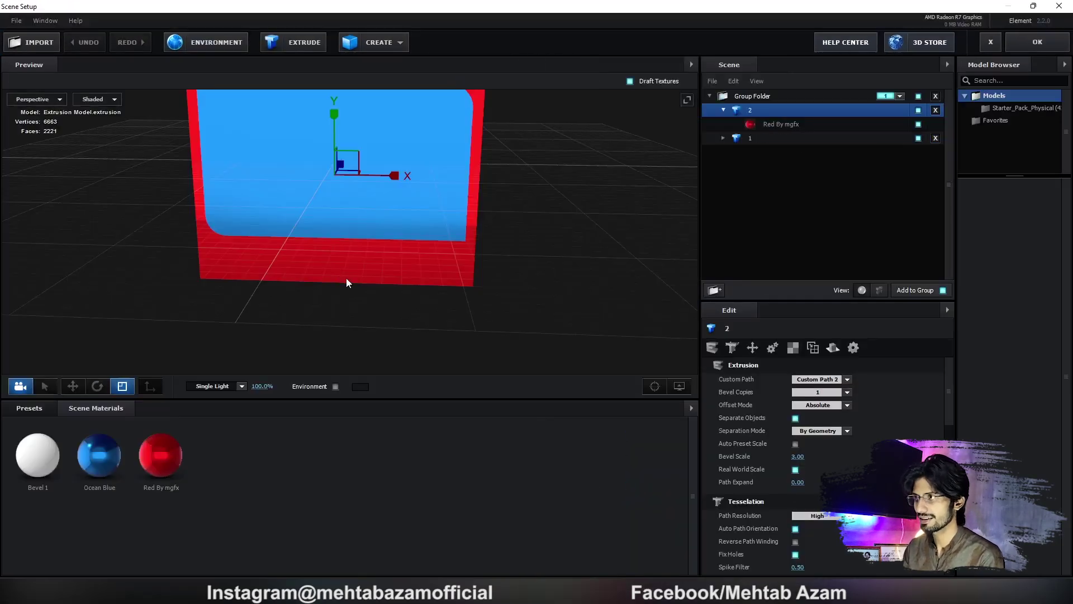
left_click_drag(346, 277, 260, 229)
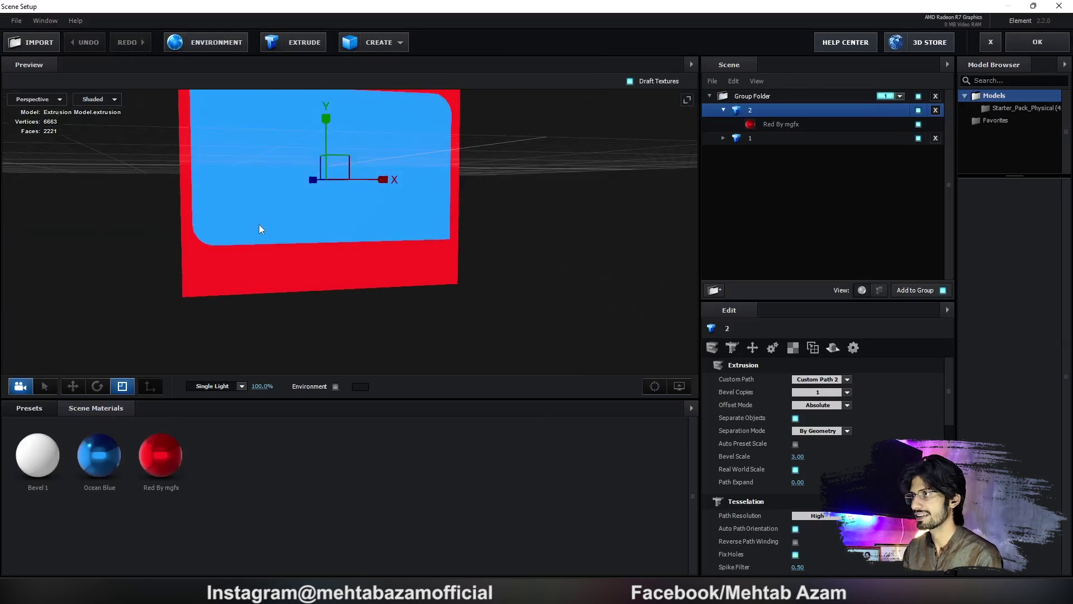
left_click(300, 47)
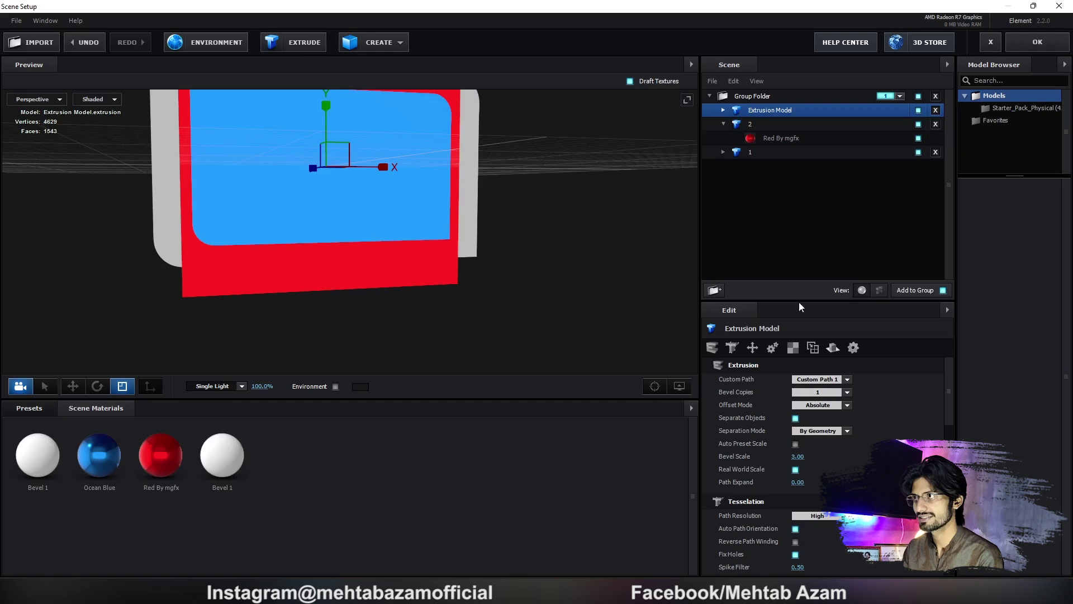
left_click(827, 379)
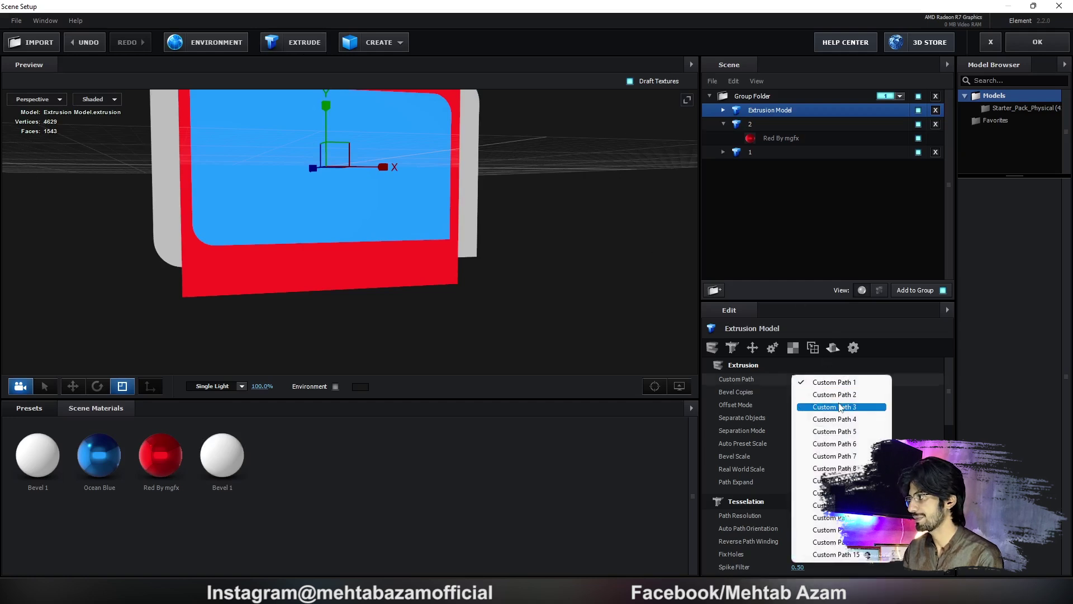
left_click(827, 407)
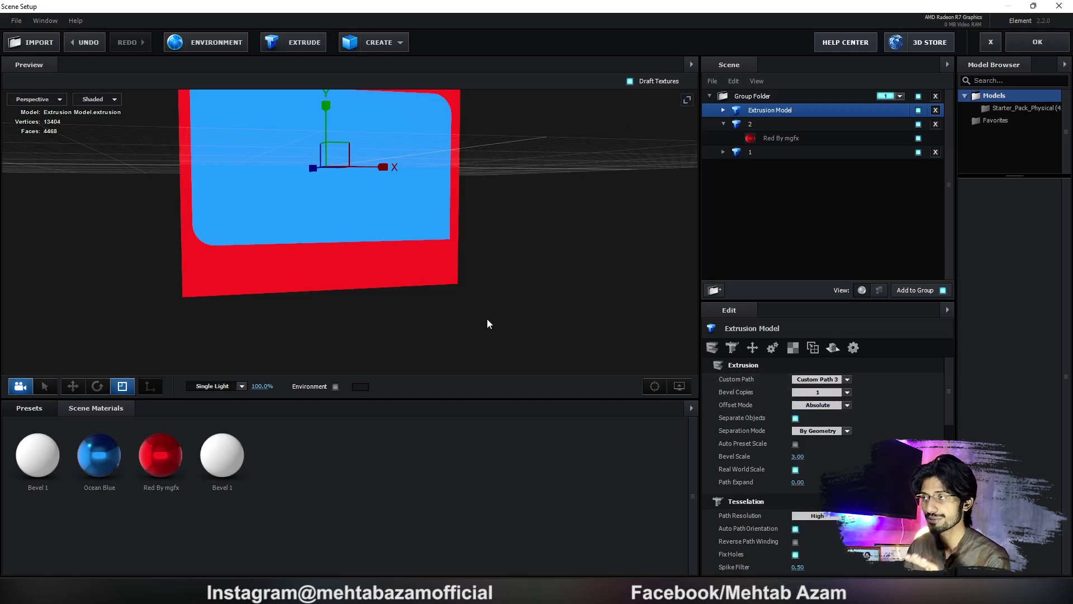
Move the extruded DEMO text forward along the Z axis so it sits in front of the blue panel
left_click_drag(487, 323, 515, 336)
key("w")
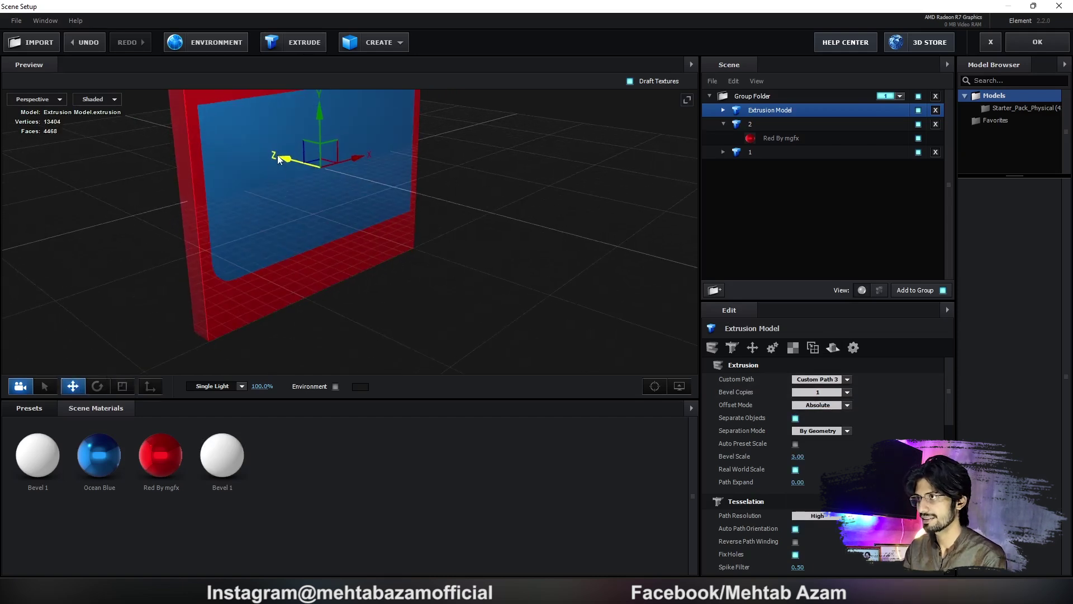
left_click_drag(280, 159, 276, 159)
left_click_drag(335, 211, 331, 216)
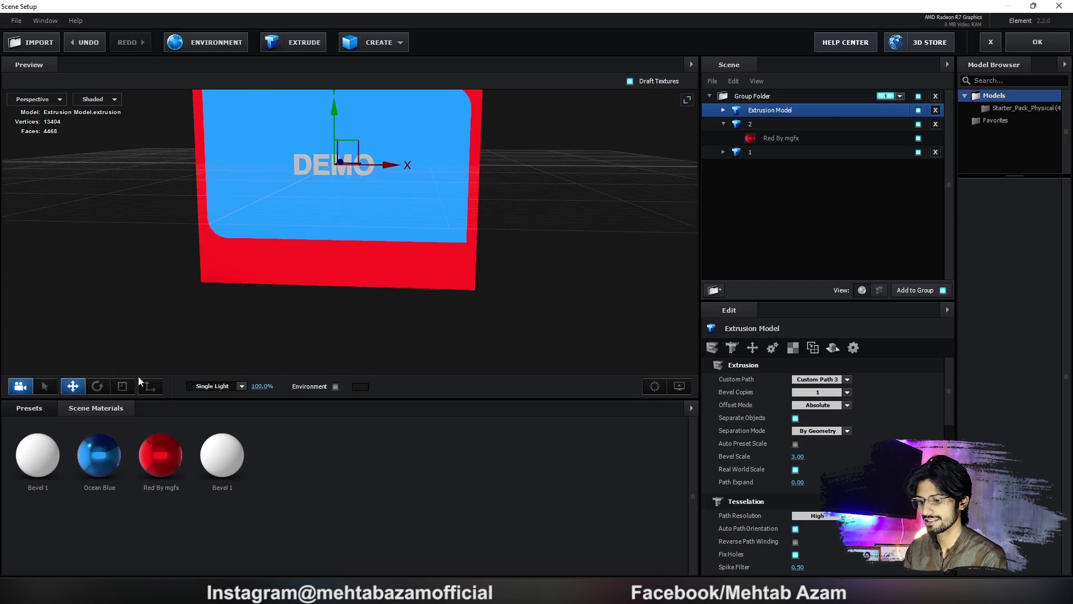
Scale the extruded DEMO text up until it nearly fills the blue panel's width, checking its depth from the side
left_click(122, 385)
left_click_drag(341, 162, 414, 143)
left_click(33, 99)
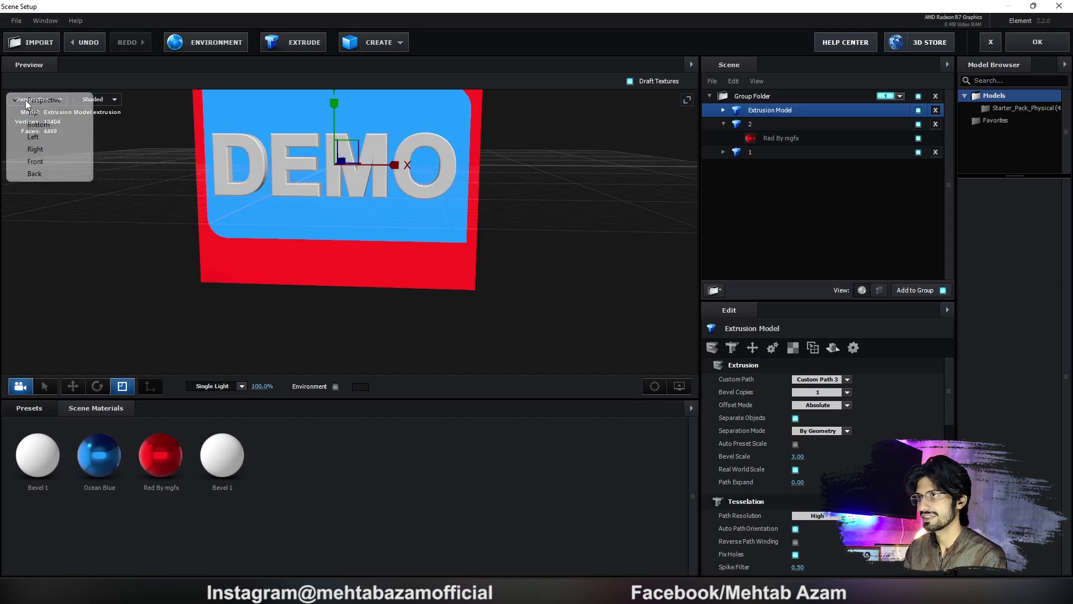
left_click(39, 162)
left_click_drag(370, 212, 373, 215)
left_click(59, 101)
left_click(28, 163)
left_click_drag(28, 163, 284, 198)
key("w")
key("r")
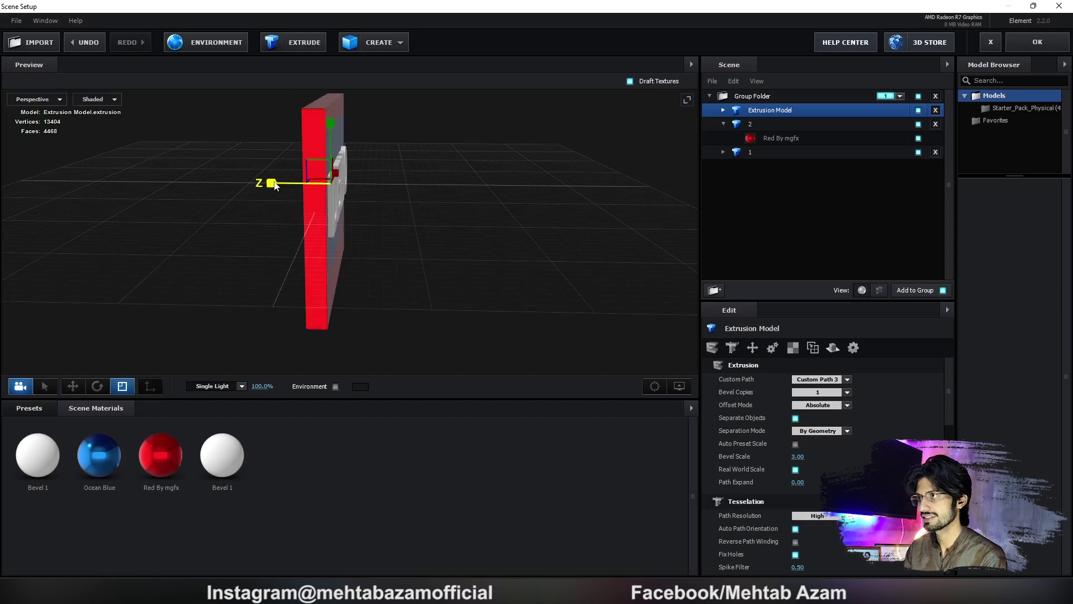
left_click_drag(415, 225, 318, 222)
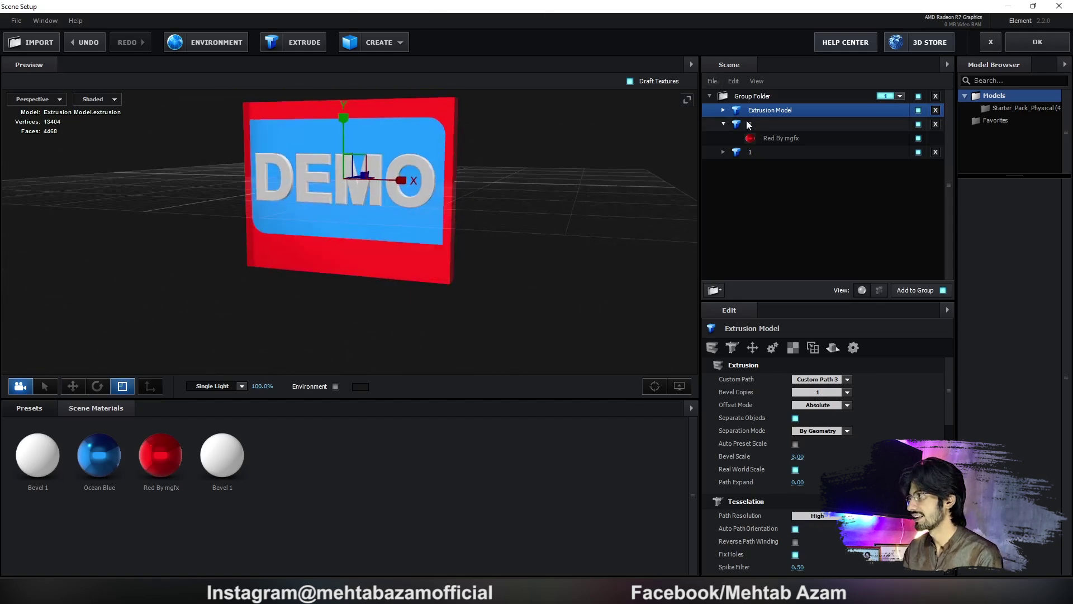
Duplicate the extruded DEMO model and rotate the copy around the Y axis so it faces the back of the plate
key("ctrl+d")
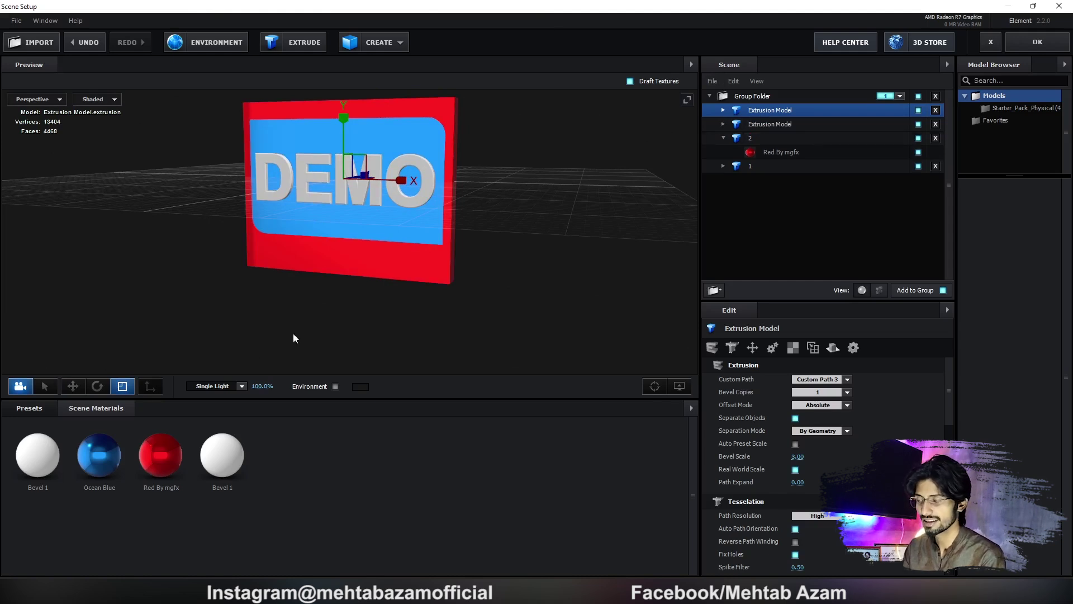
left_click(103, 391)
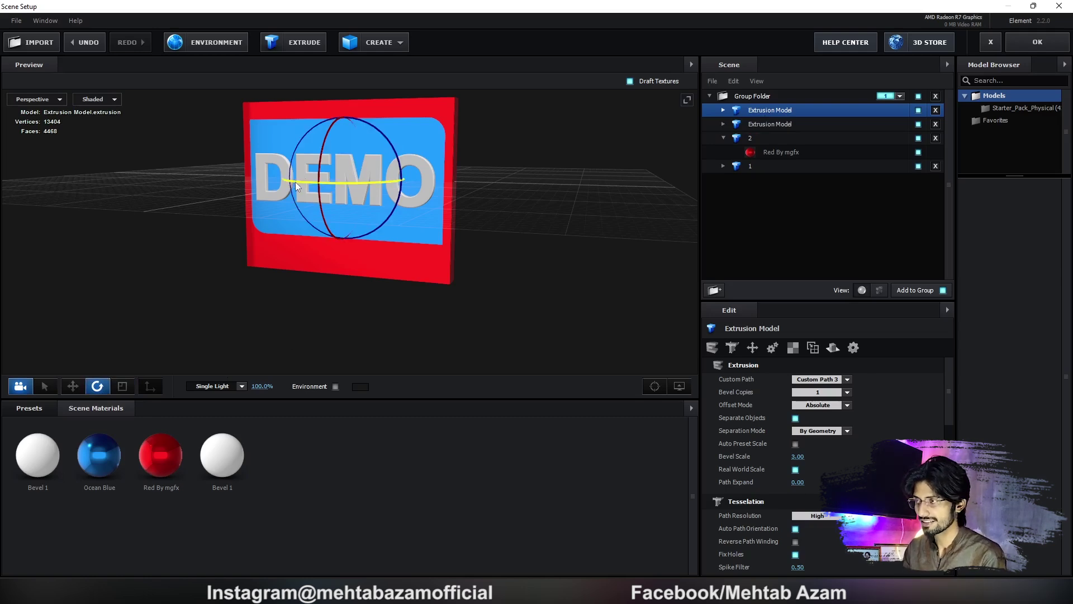
left_click_drag(295, 182, 387, 177)
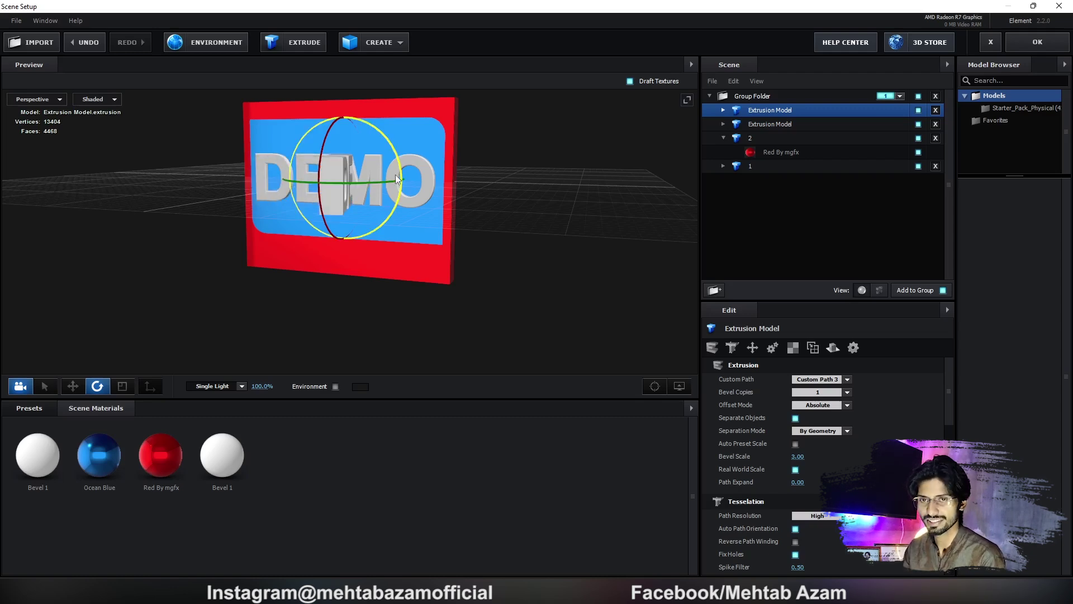
key("ctrl+z")
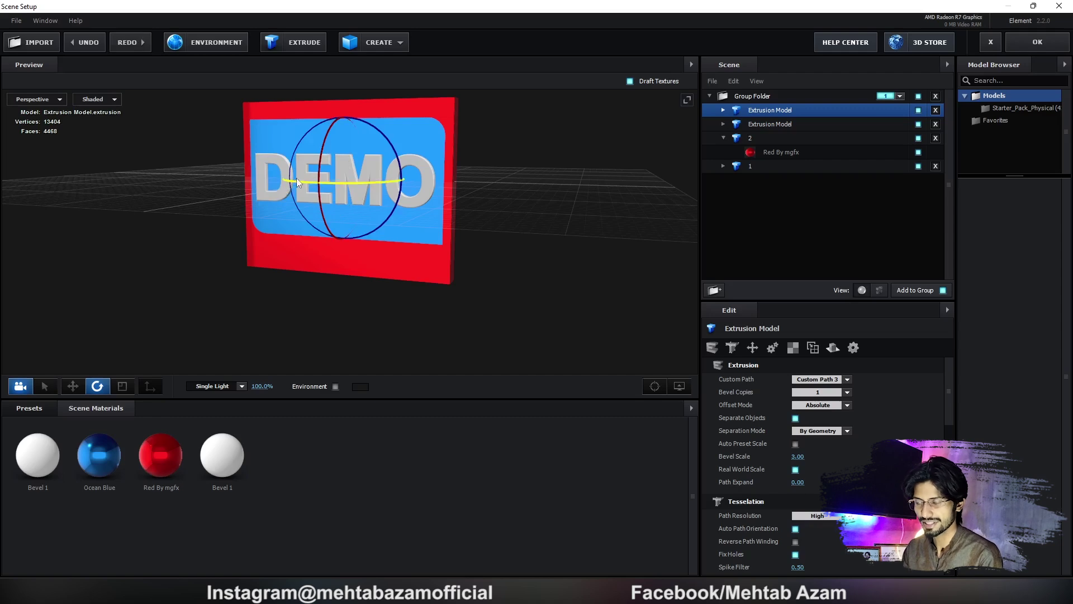
left_click_drag(297, 179, 517, 195)
key("w")
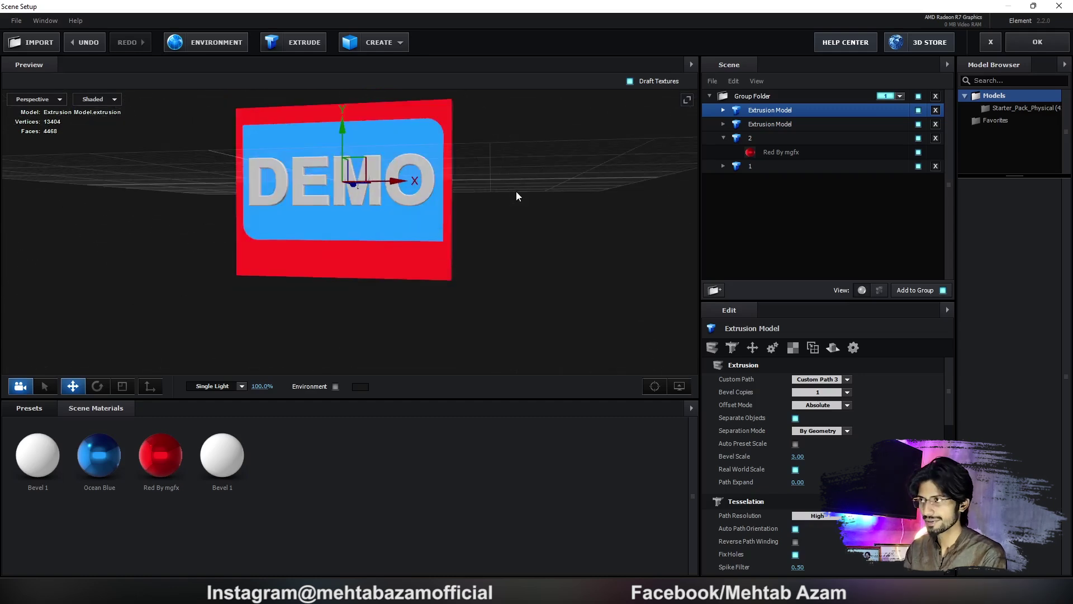
left_click_drag(515, 191, 512, 270)
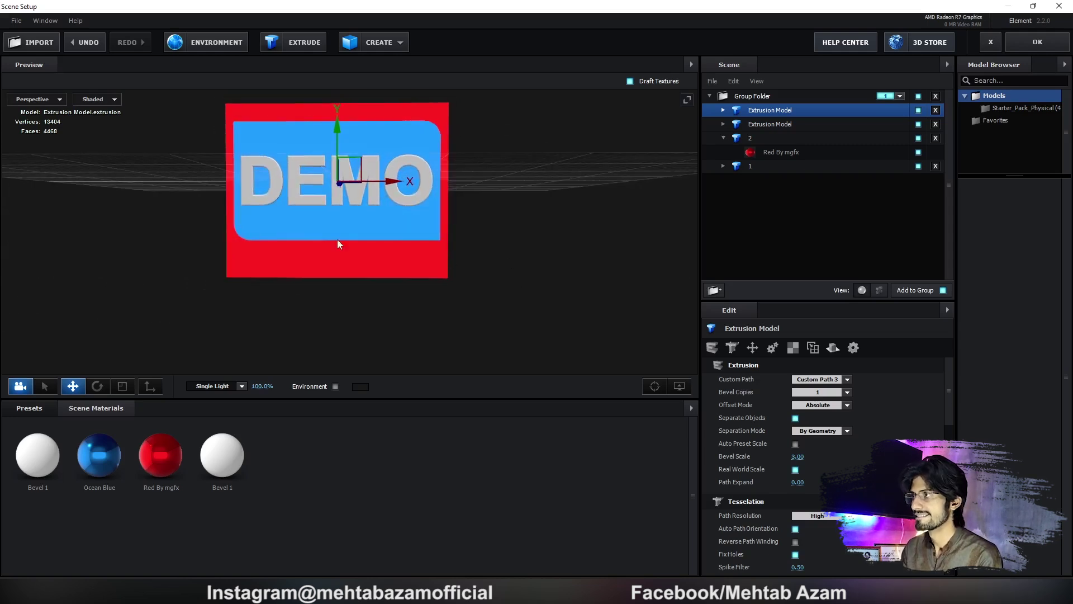
Rename the front DEMO extrusion to demo f and the back copy to demo b
double_click(767, 123)
type("demo f")
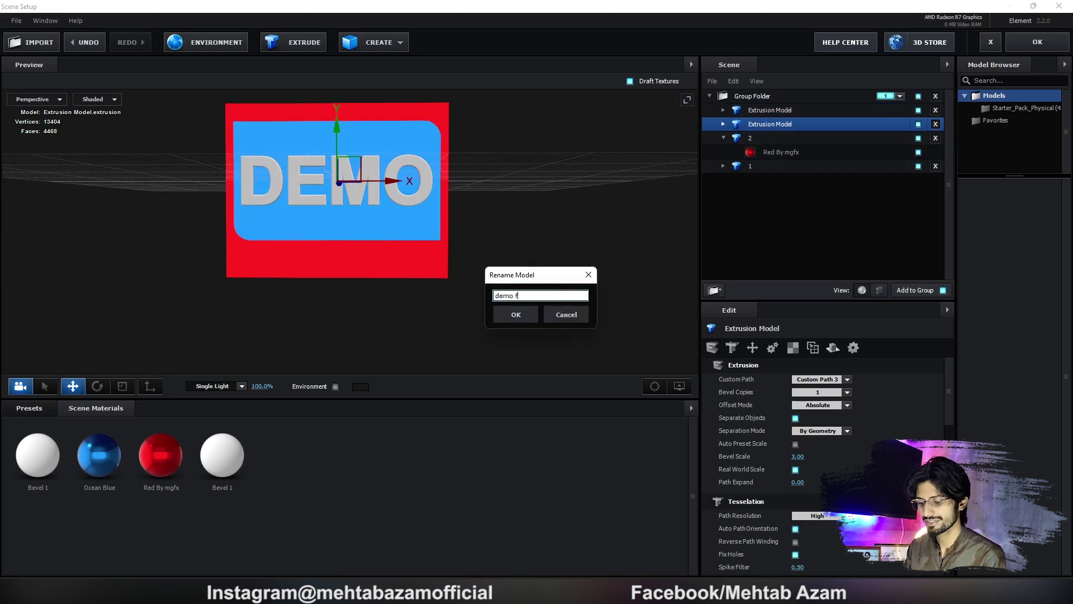
key("Return")
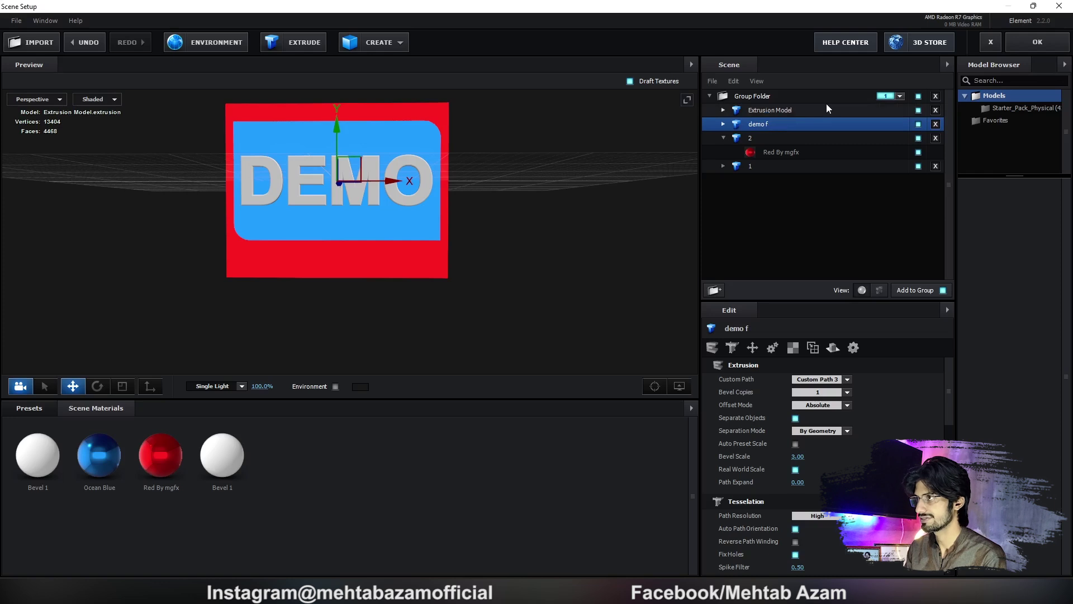
double_click(804, 113)
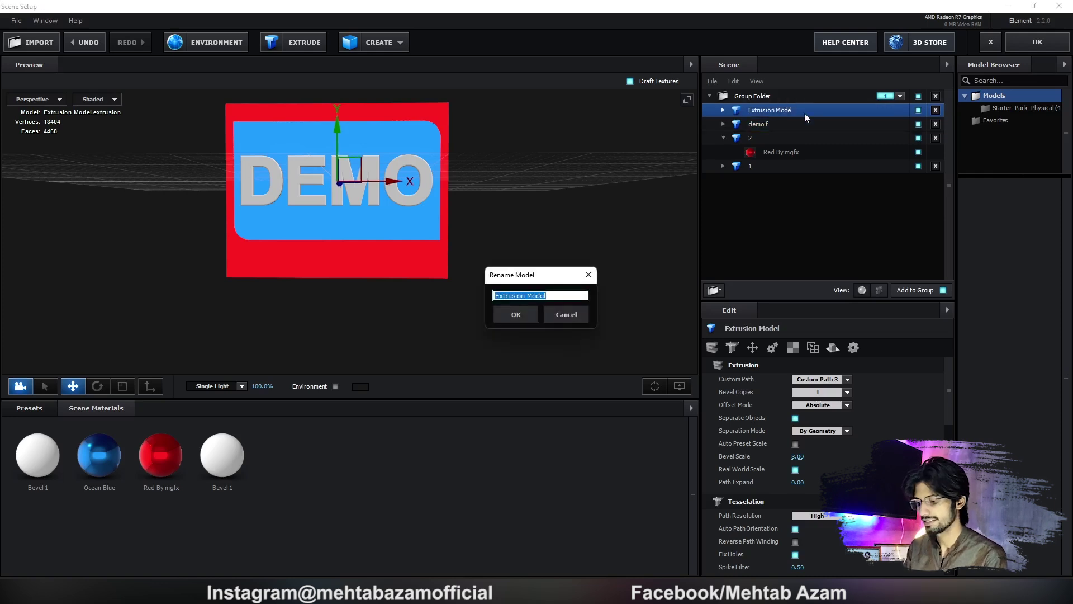
type("demo")
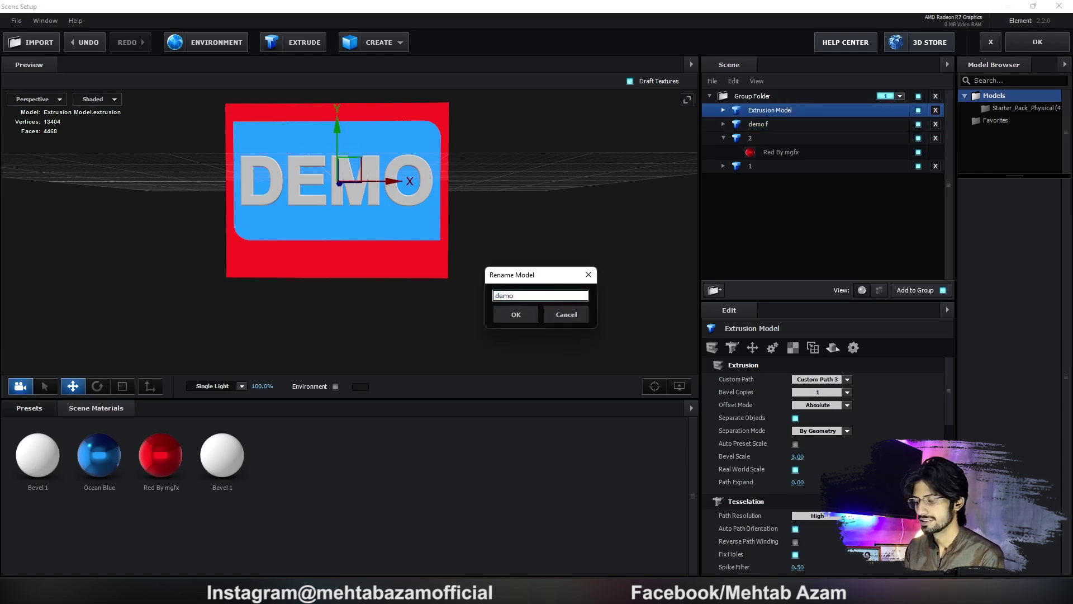
type(" b")
key("Return")
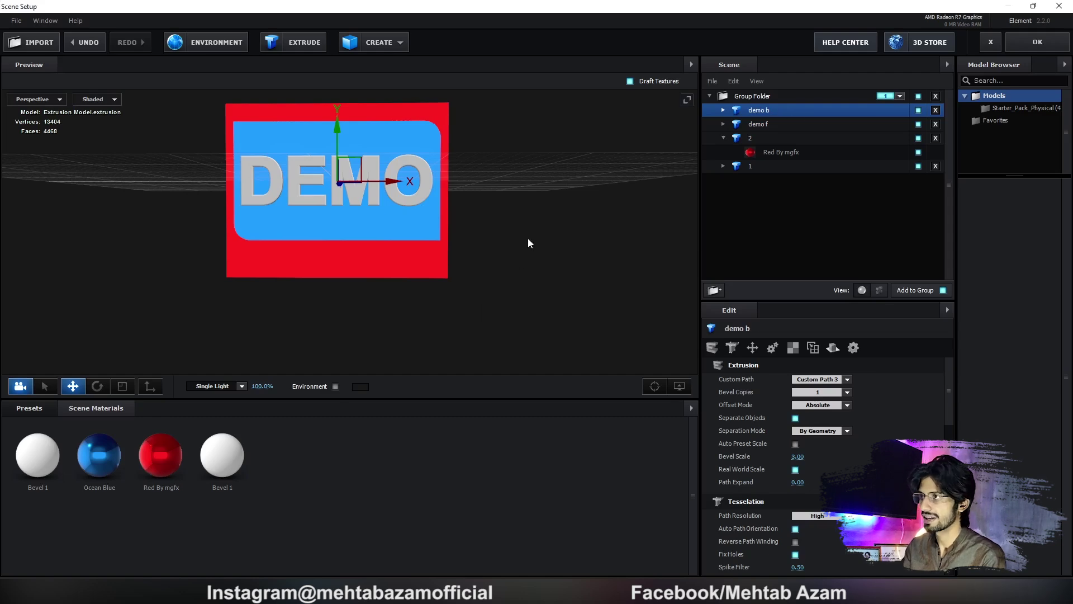
Apply the Scene Setup changes and return to the composition
left_click_drag(528, 238, 381, 276)
left_click(1028, 40)
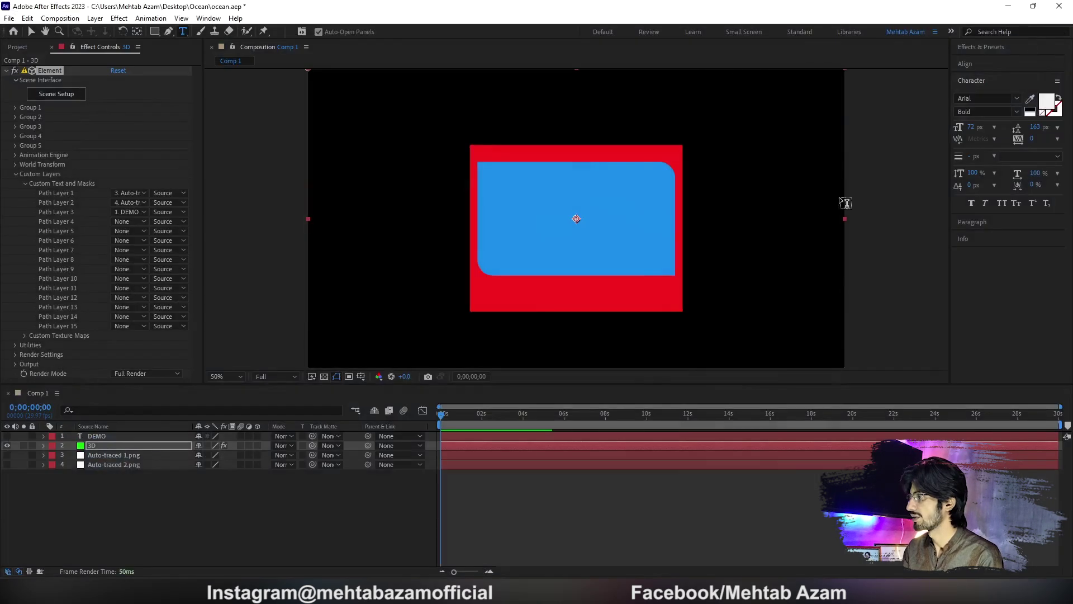
left_click(253, 516)
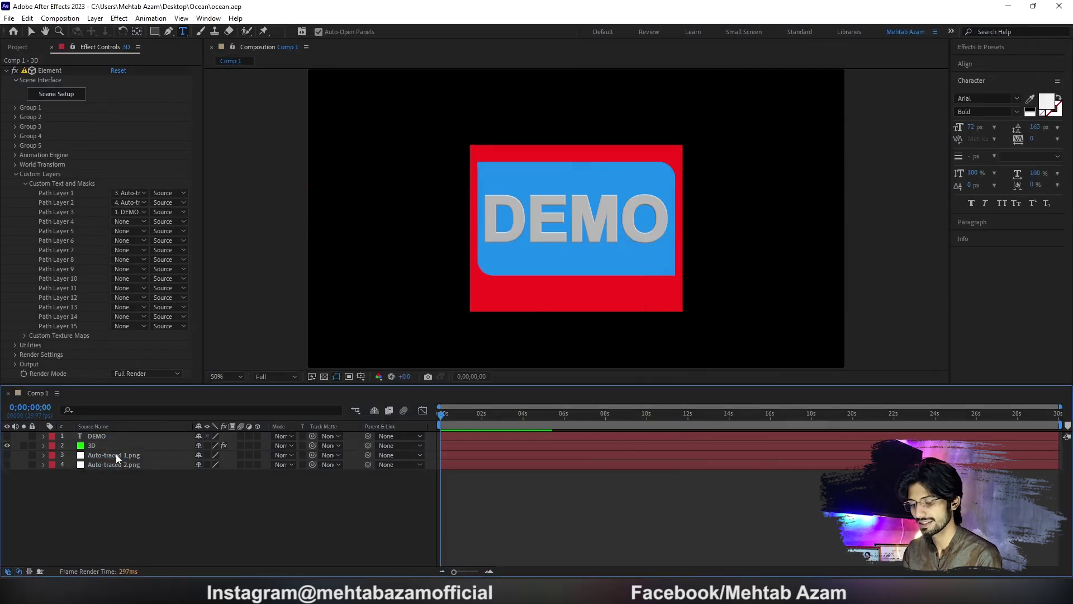
Duplicate the DEMO text layer, show the copy, move it below the blue panel and change its text to NEWS
left_click(112, 436)
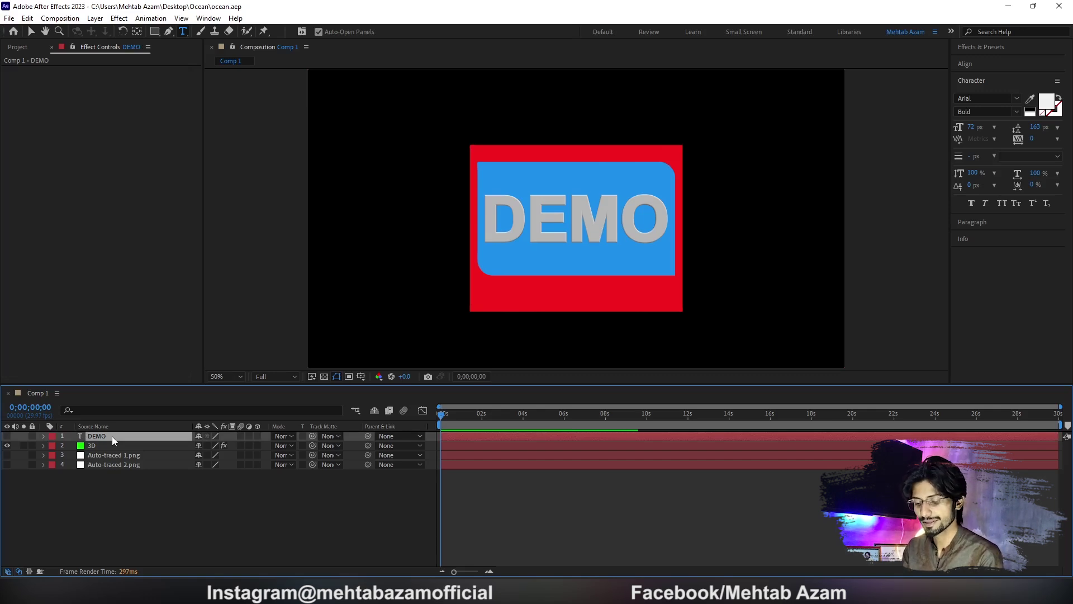
key("ctrl+d")
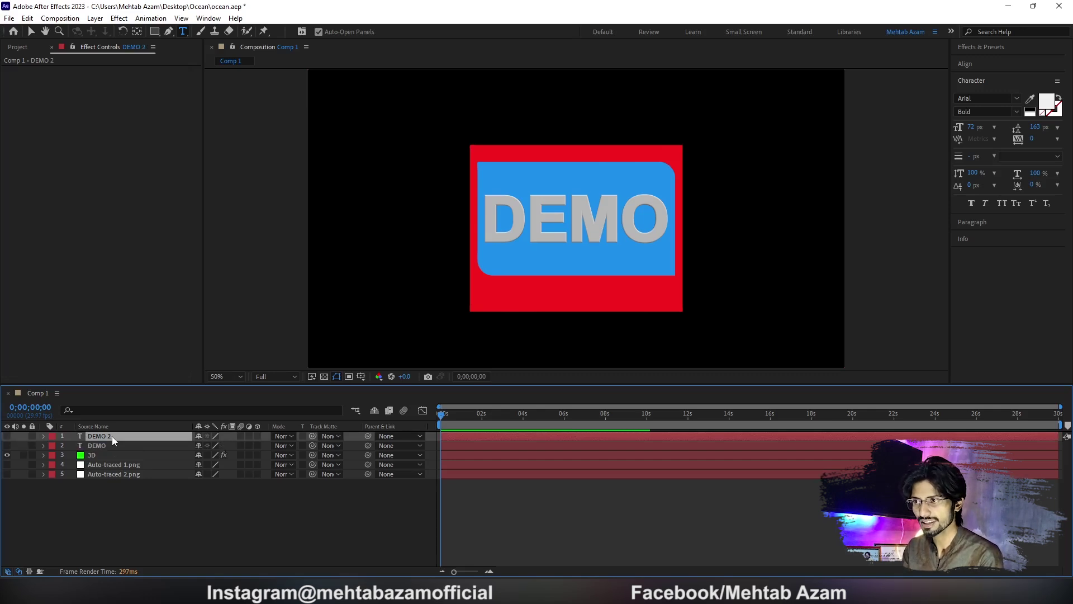
left_click(7, 436)
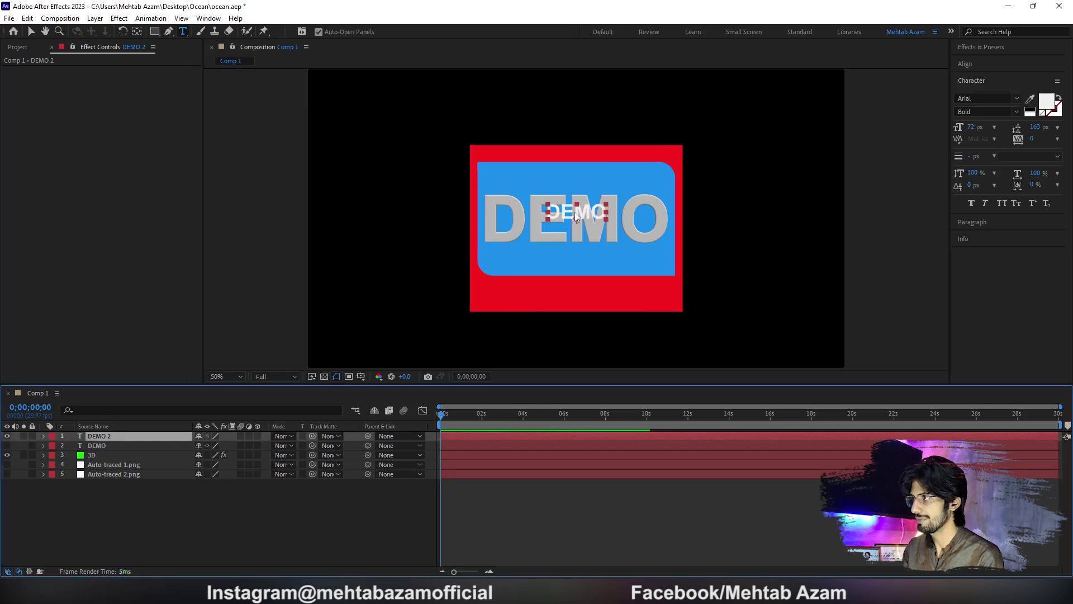
left_click(32, 31)
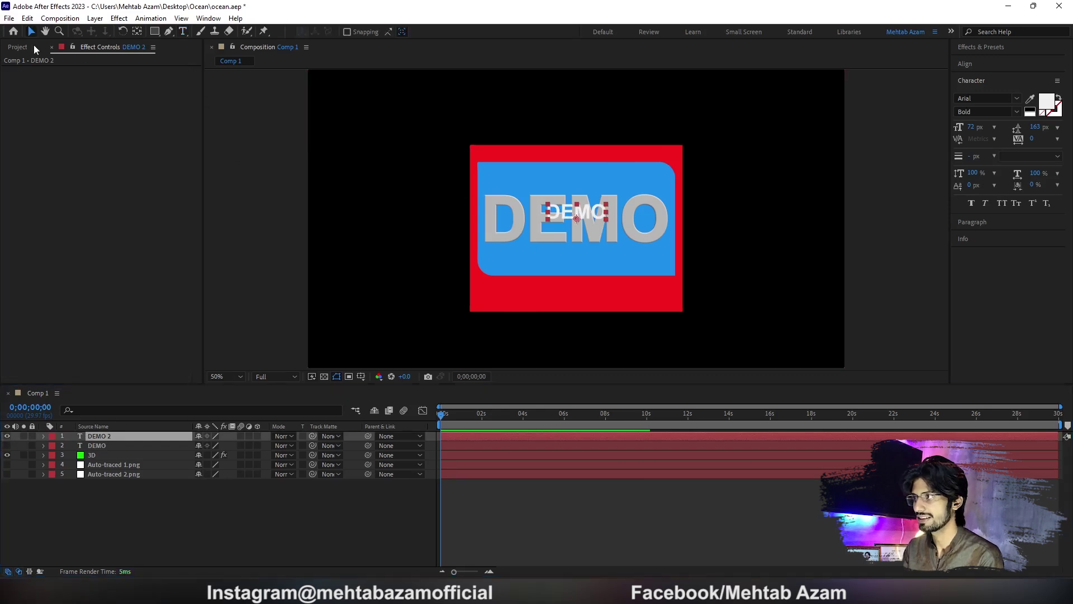
left_click_drag(553, 215, 541, 309)
double_click(541, 308)
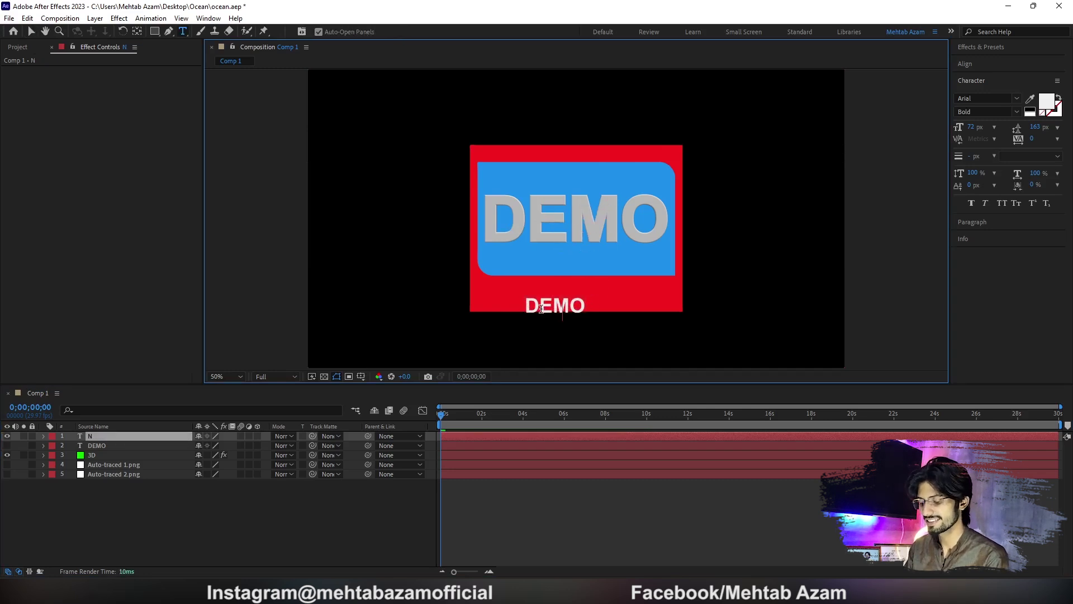
type("NEWS")
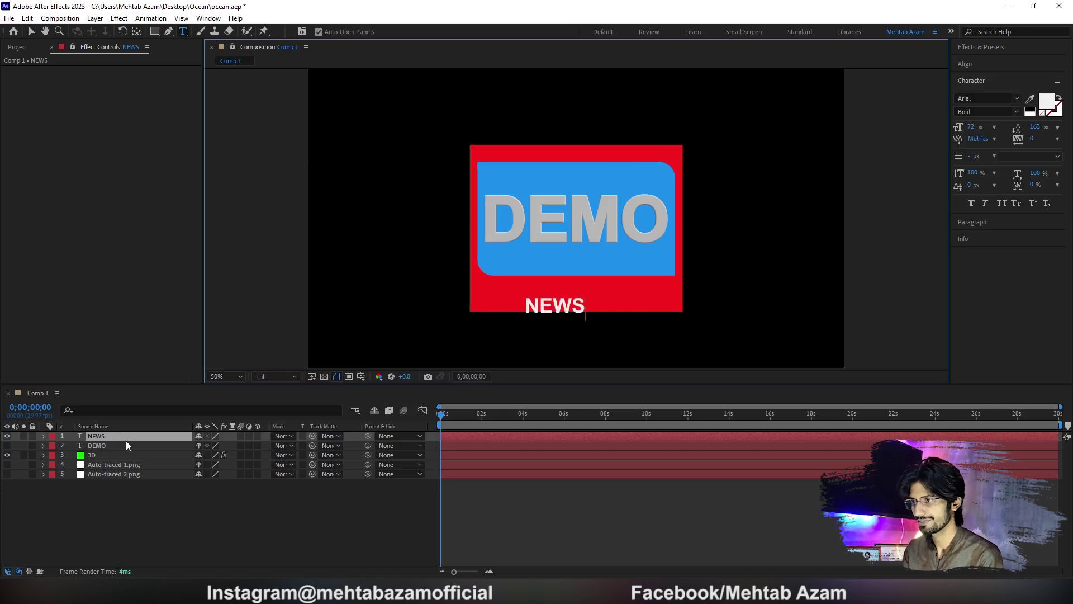
Duplicate the NEWS layer, change the copy's text to HD, and hide both text layers
left_click(123, 437)
key("ctrl+d")
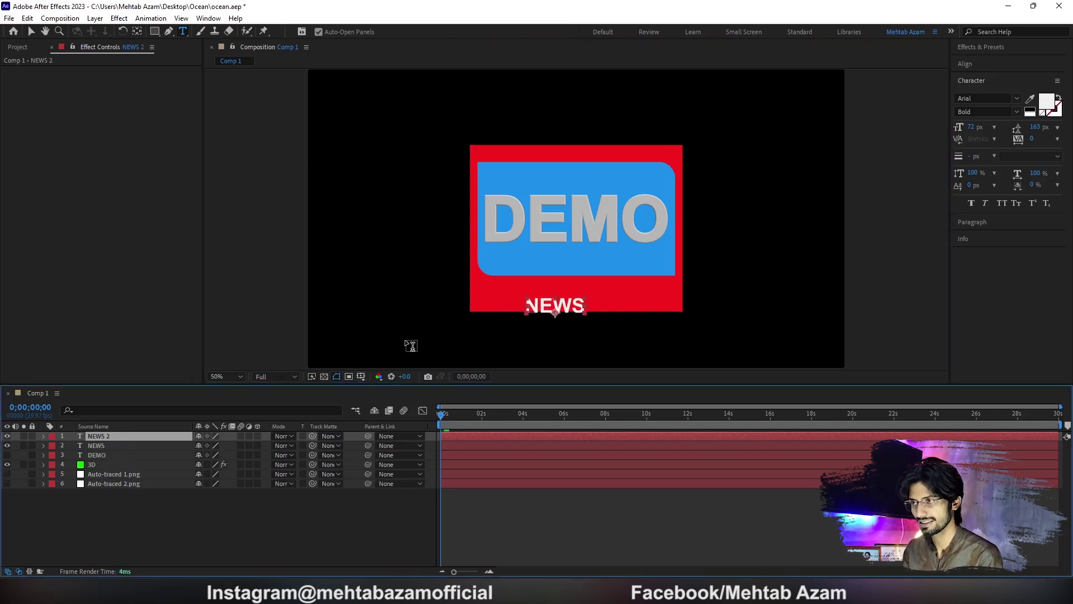
double_click(537, 304)
type("HD")
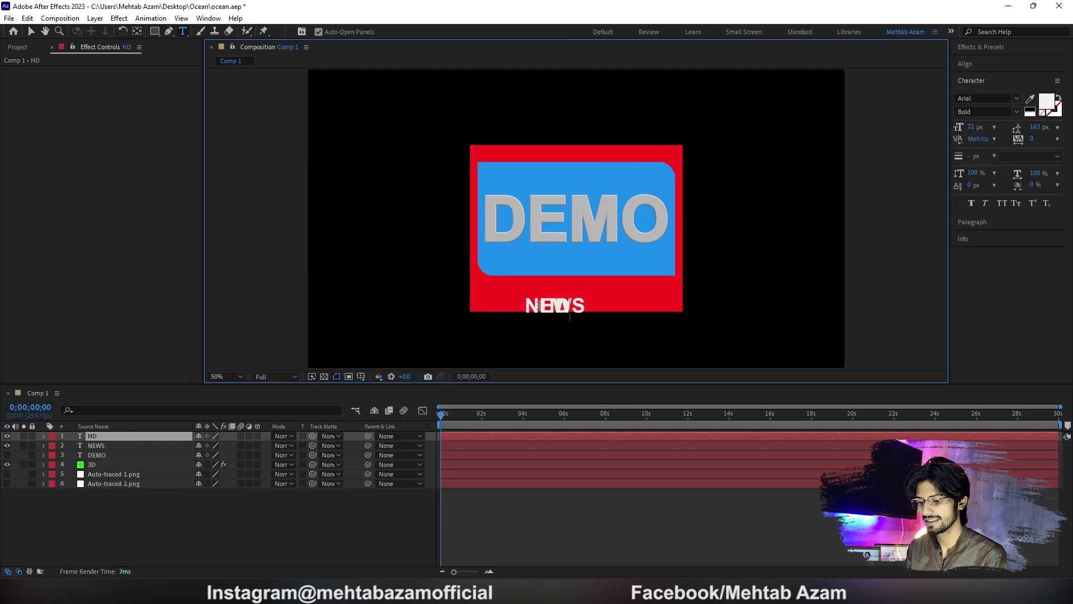
left_click(7, 436)
left_click(7, 446)
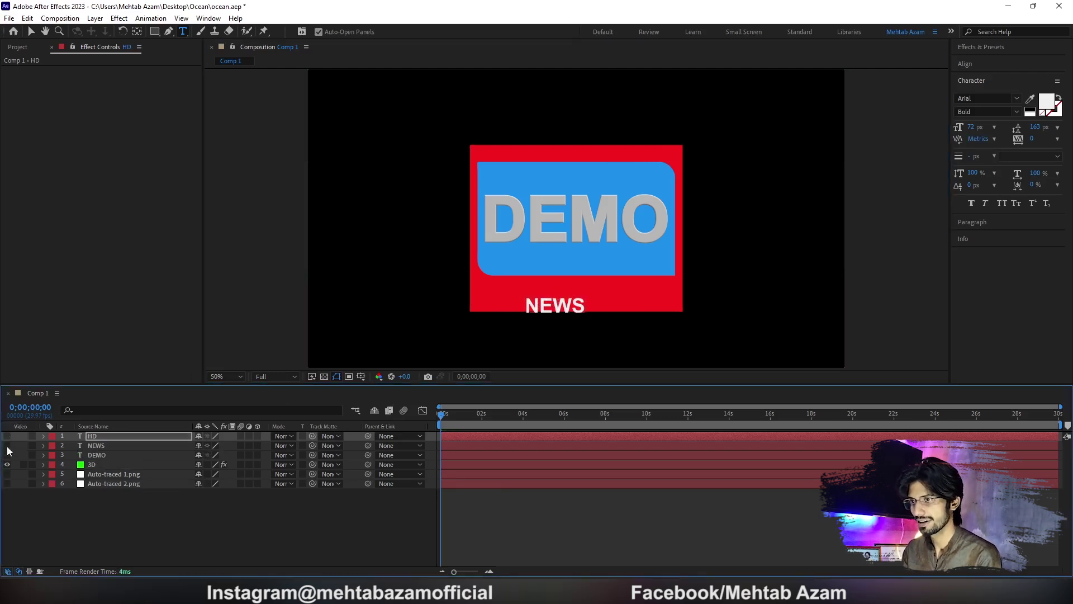
On the 3D layer's Element effect, assign NEWS to Path Layer 4 and HD to Path Layer 5
left_click(92, 464)
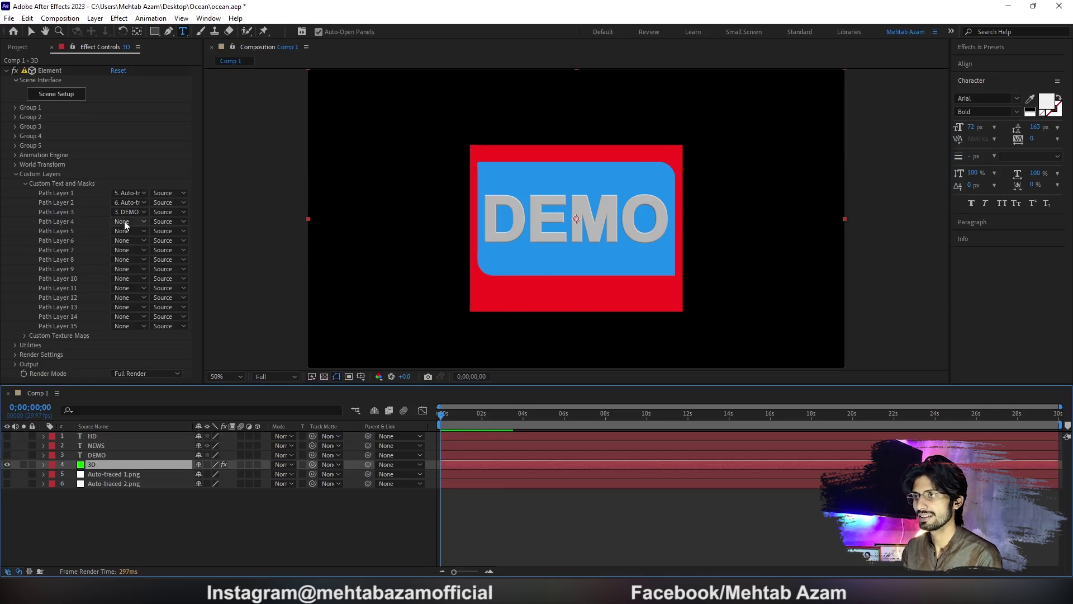
left_click(124, 222)
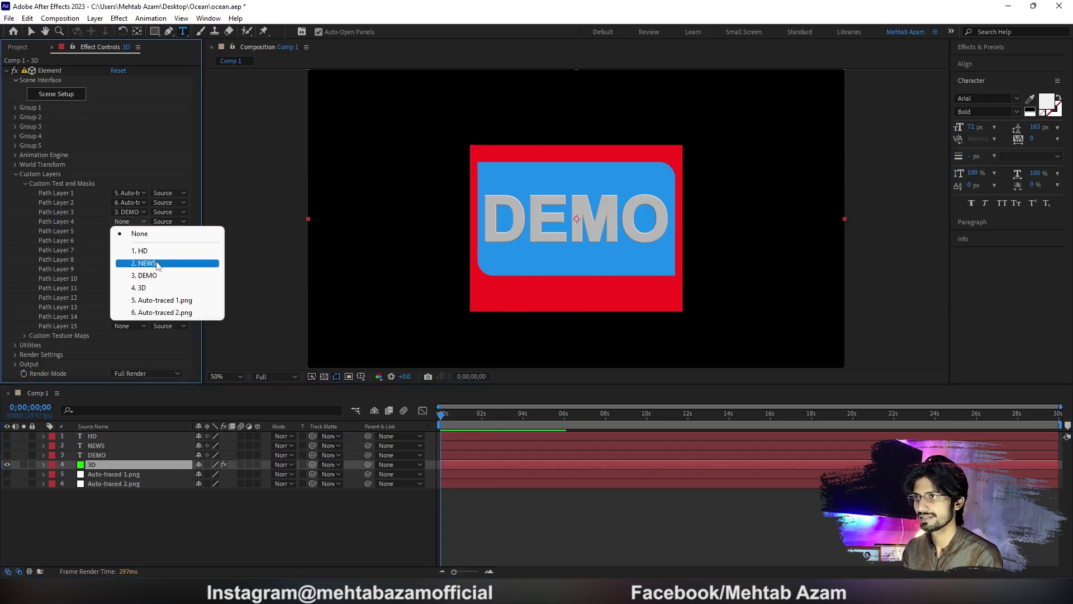
left_click(146, 263)
left_click(124, 231)
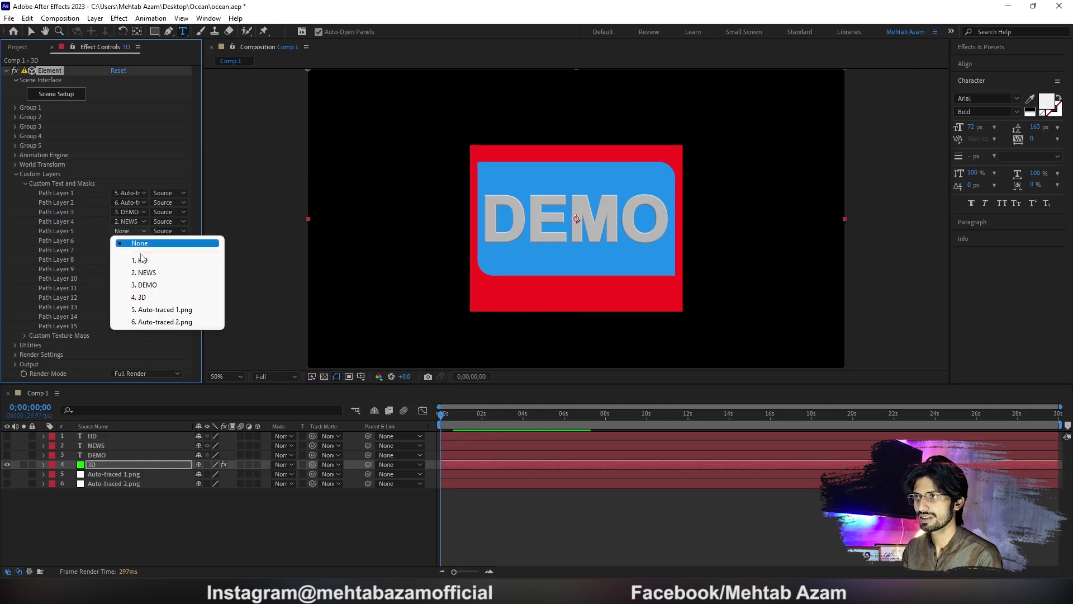
left_click(147, 260)
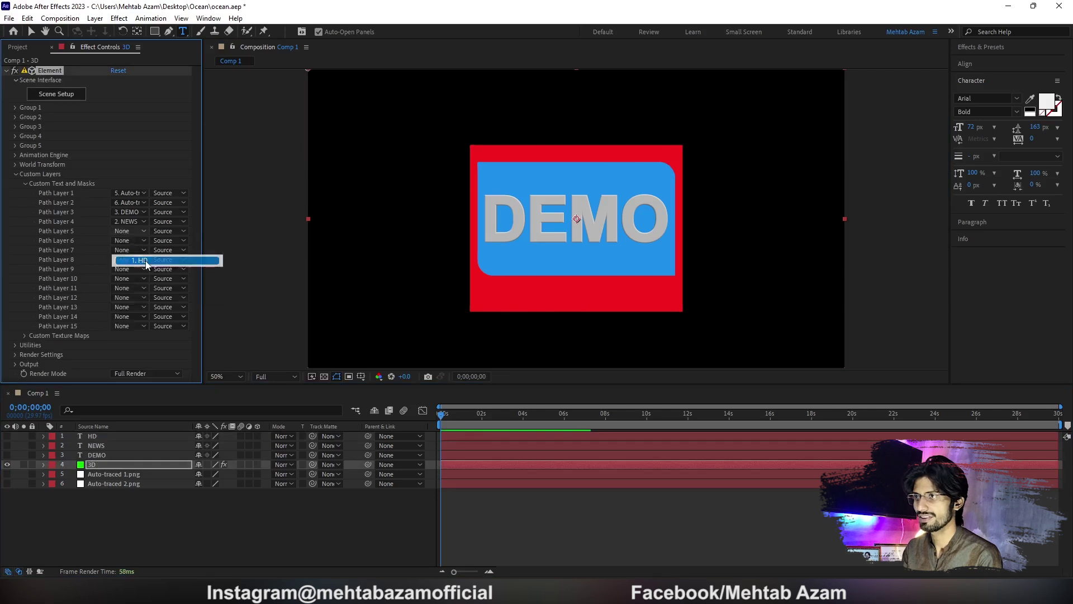
Collapse the Custom Layers settings of the Element effect and save the project
left_click(24, 183)
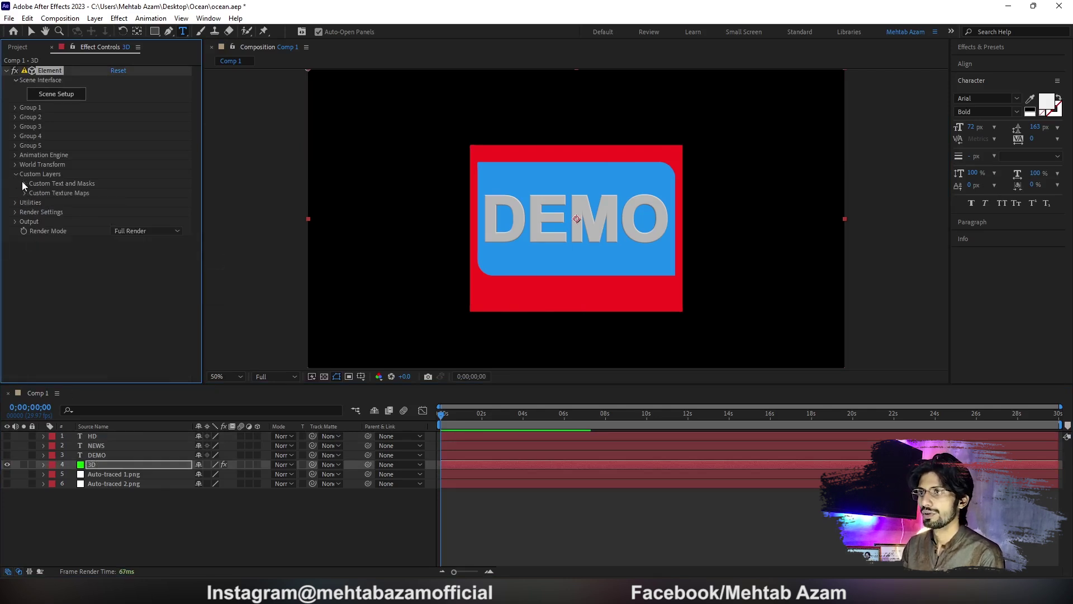
left_click(22, 181)
left_click(21, 180)
left_click(16, 173)
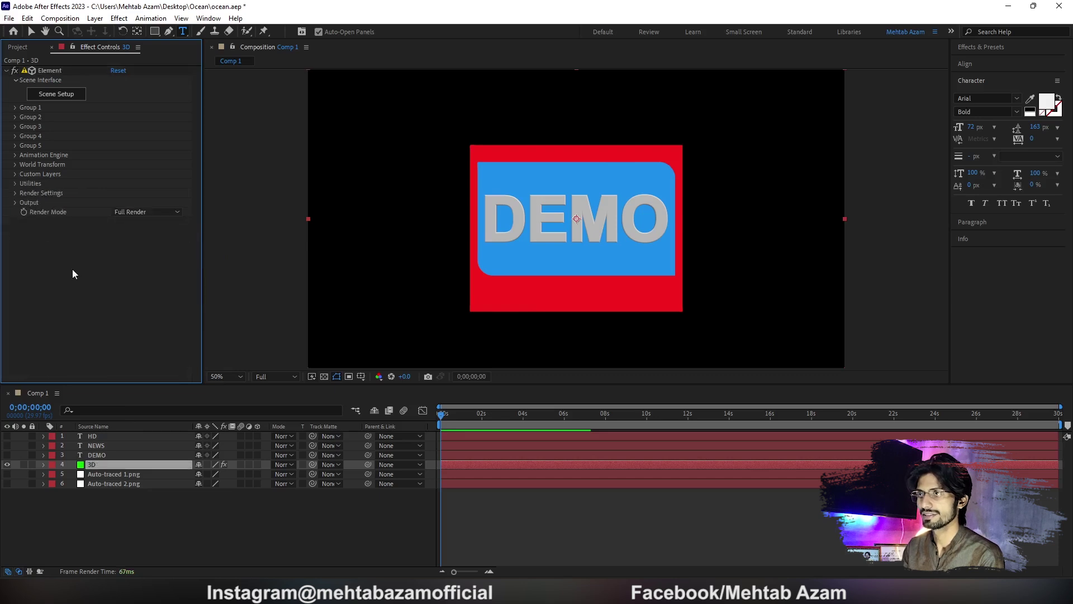
key("ctrl+s")
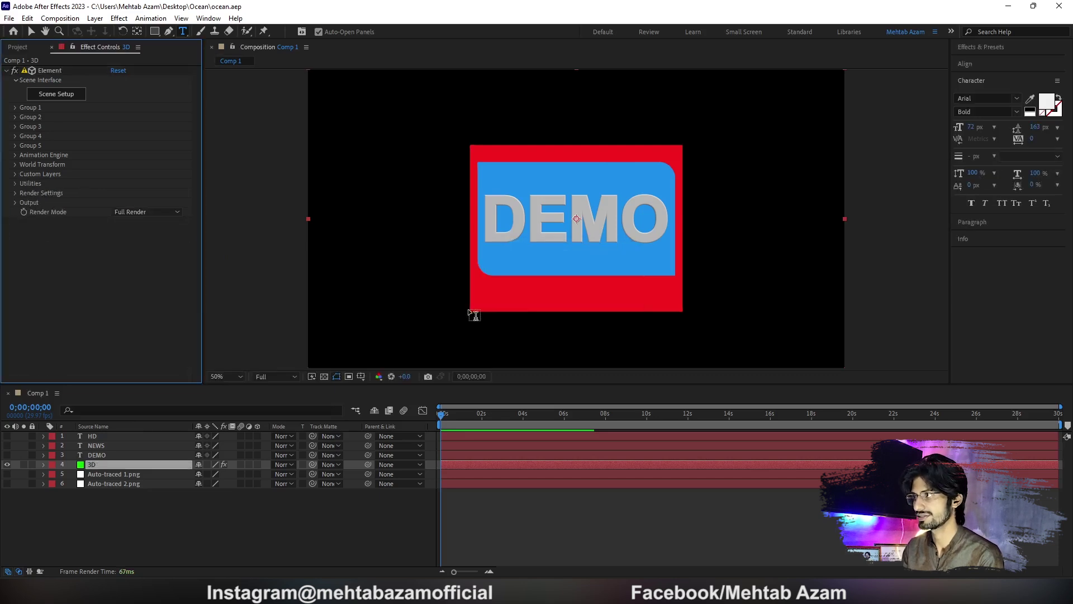
Open the Element scene setup, view the logo's underside and create a box primitive in the group folder
left_click(63, 95)
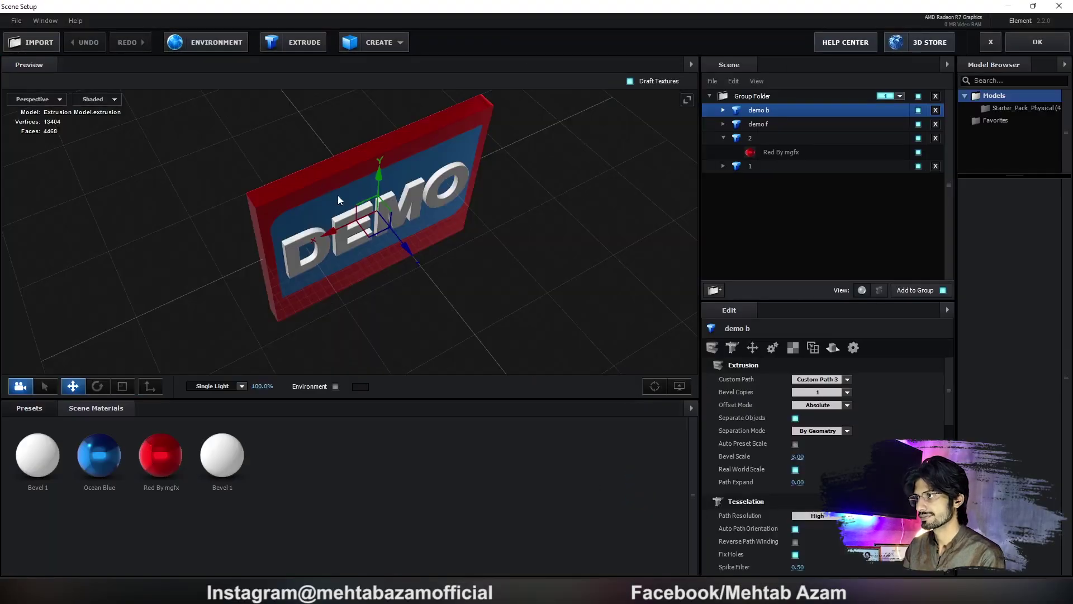
left_click_drag(499, 303, 468, 270)
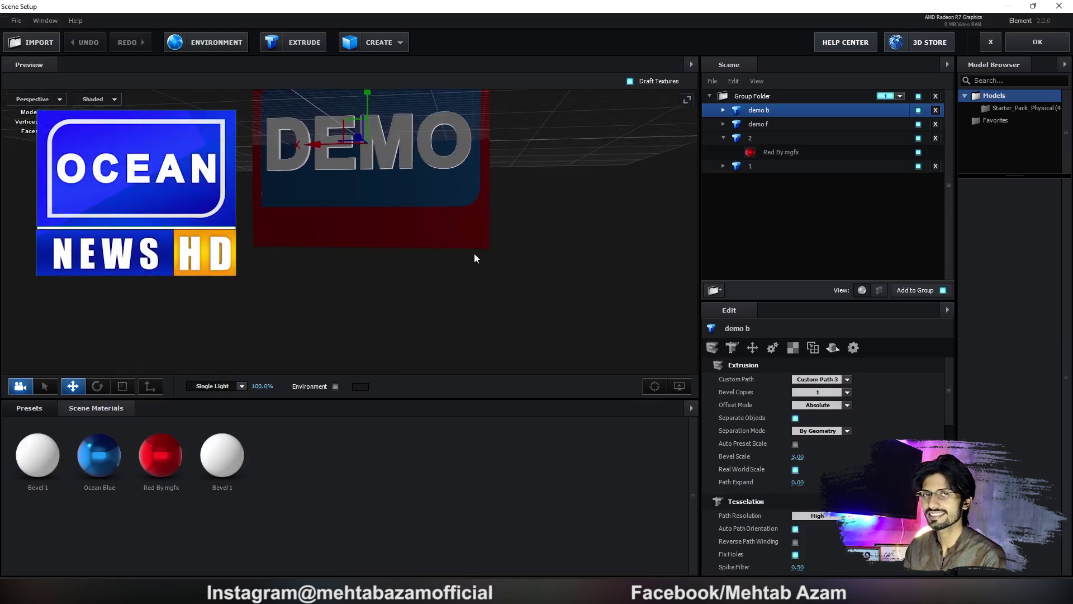
left_click_drag(436, 274, 443, 284)
left_click(371, 43)
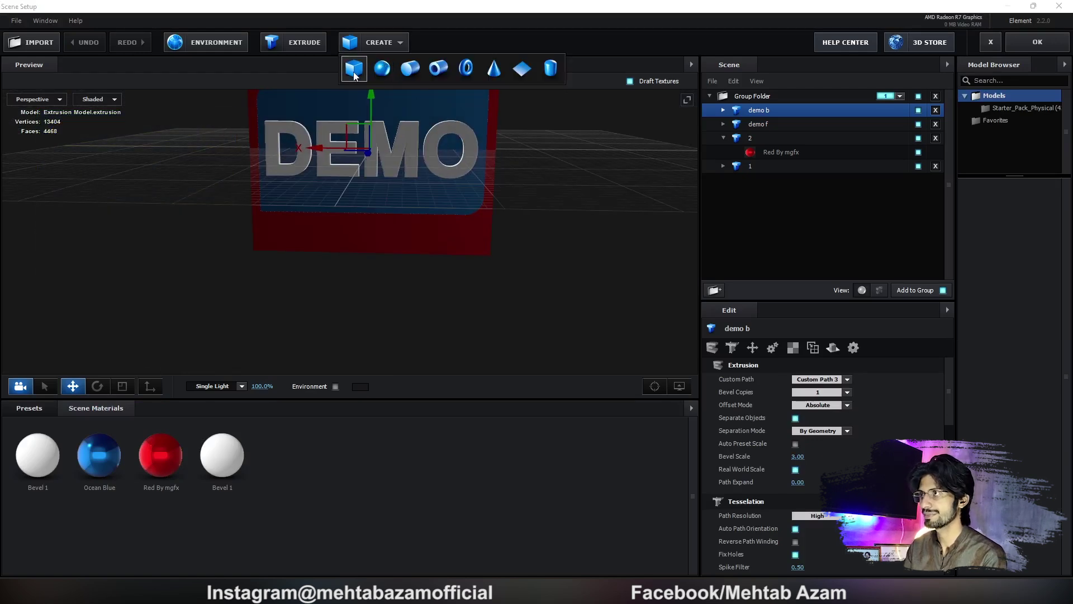
left_click(354, 69)
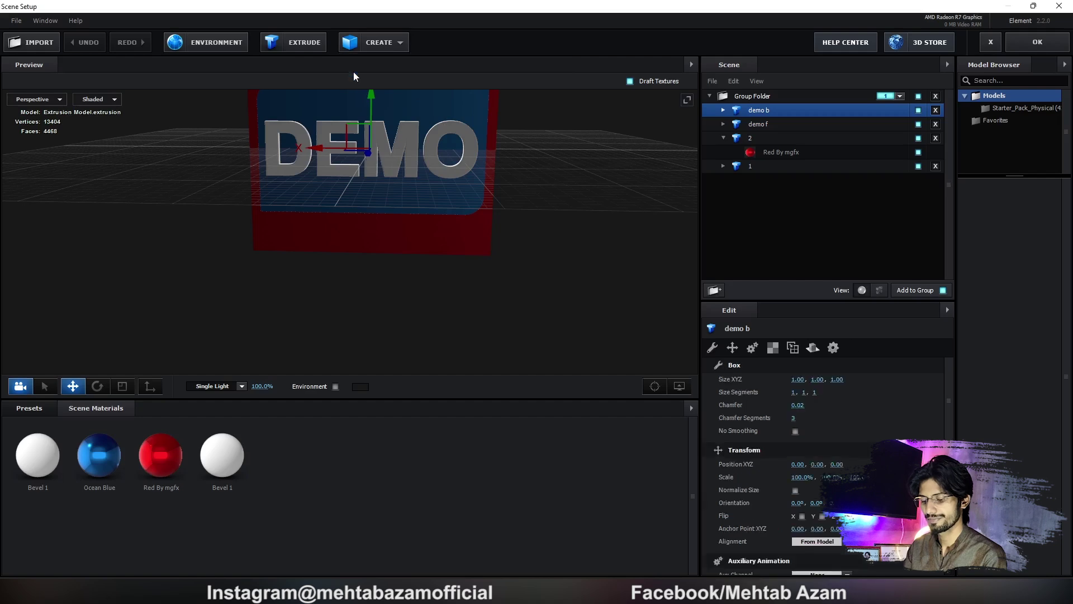
Reduce the box's height and depth and move it down to Y -1.25, at the lower edge of the red panel
key("r")
left_click_drag(375, 97, 379, 130)
left_click_drag(402, 223, 462, 229)
left_click_drag(434, 144, 384, 208)
key("w")
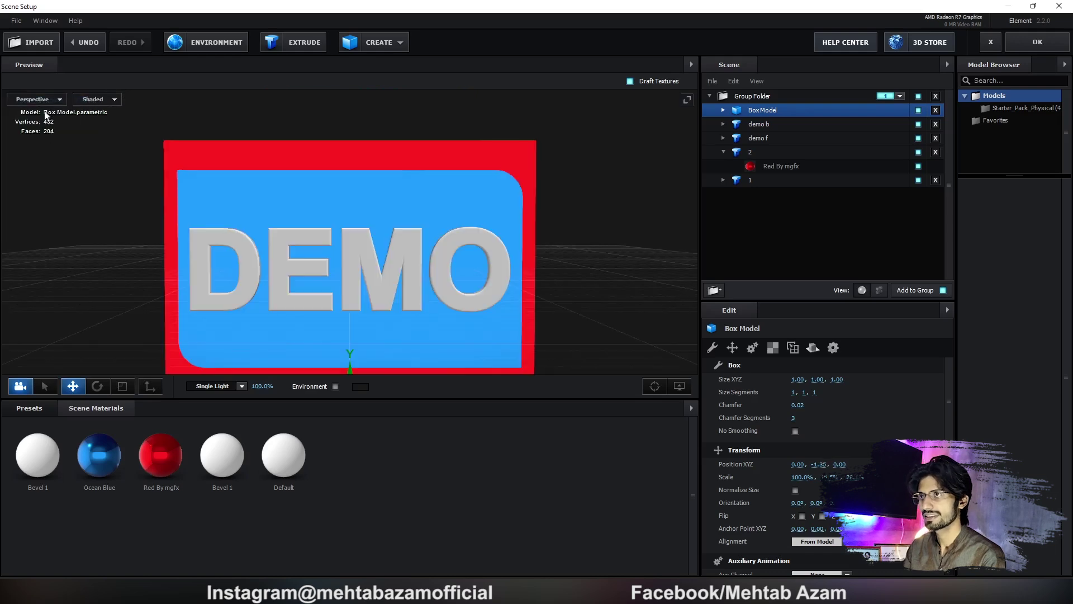
In the front view, stretch the box to the red panel's width, about 302% in X, thin it and lower it to Y -1.36
left_click(36, 99)
left_click(54, 162)
key("r")
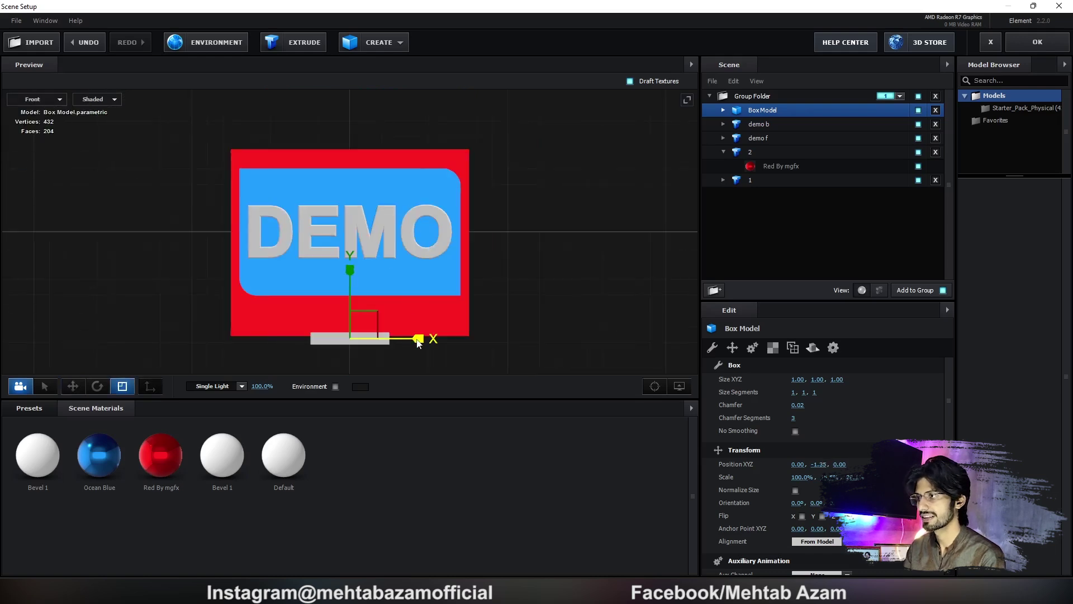
left_click_drag(419, 339, 487, 351)
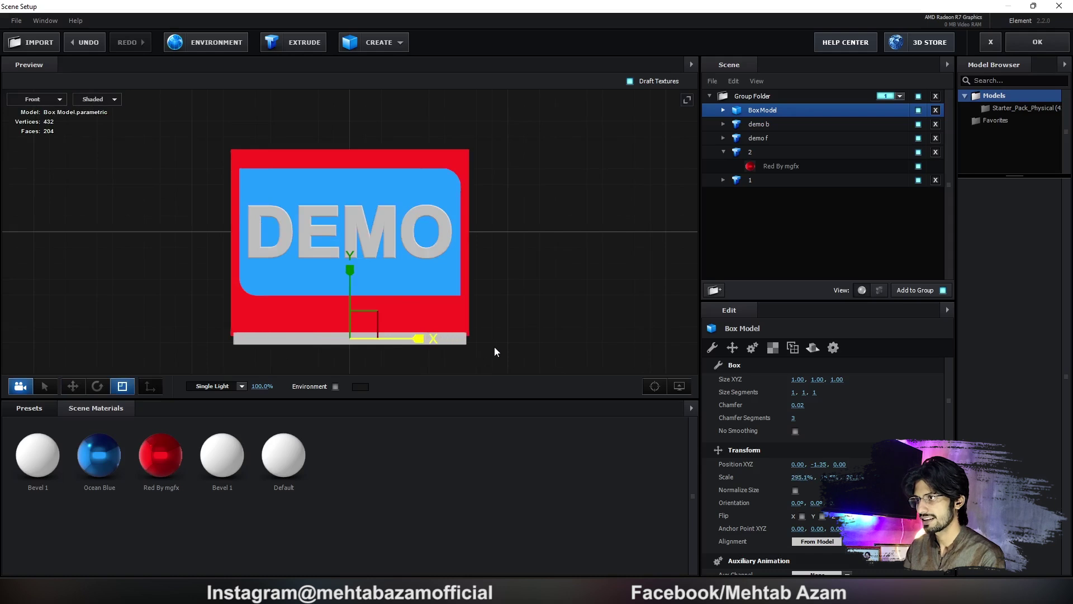
key("w")
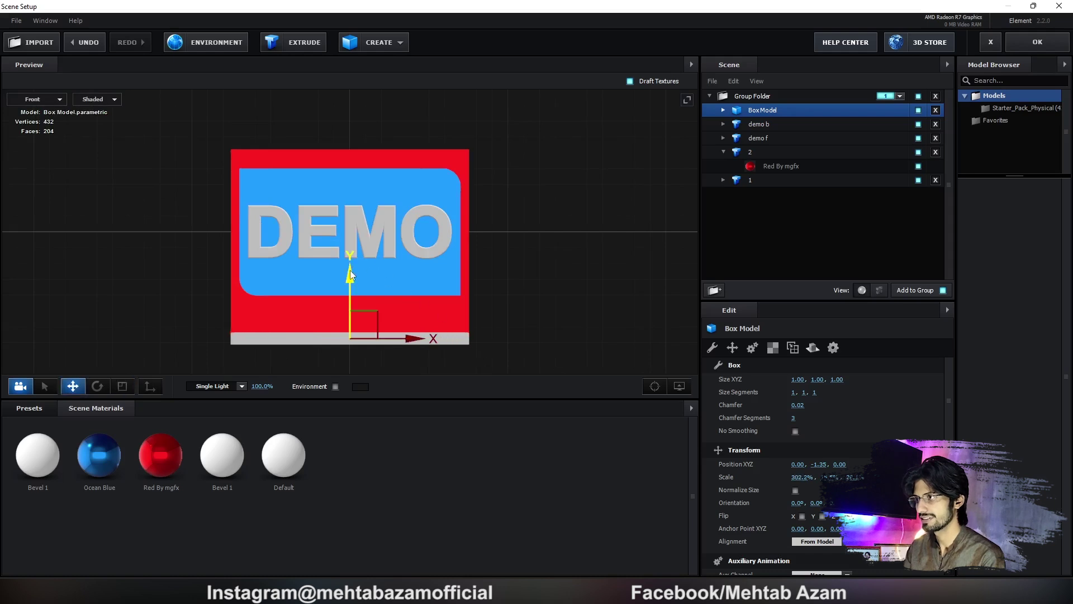
key("r")
left_click_drag(350, 270, 350, 274)
key("w")
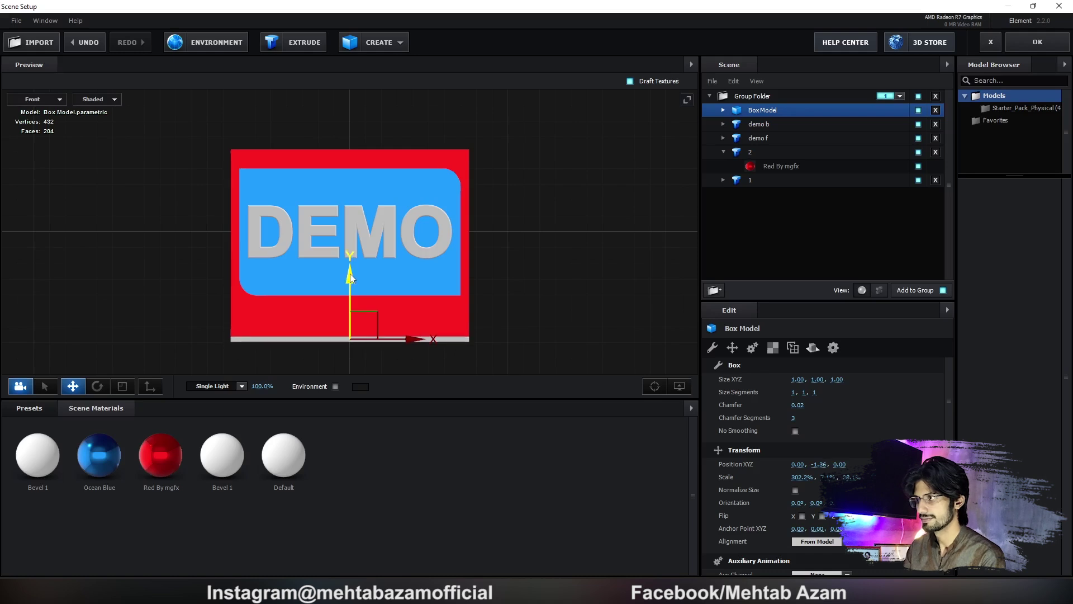
In the perspective view, toggle the visibility of models 2 and 1 to identify which logo parts they are
left_click(36, 99)
left_click(28, 99)
left_click_drag(59, 137, 459, 268)
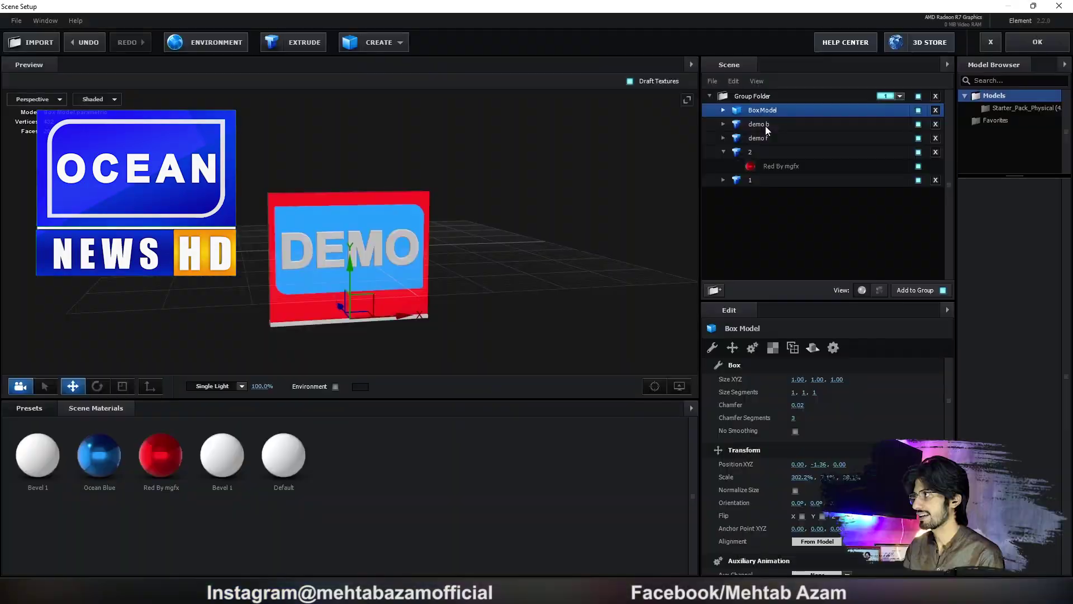
left_click(765, 124)
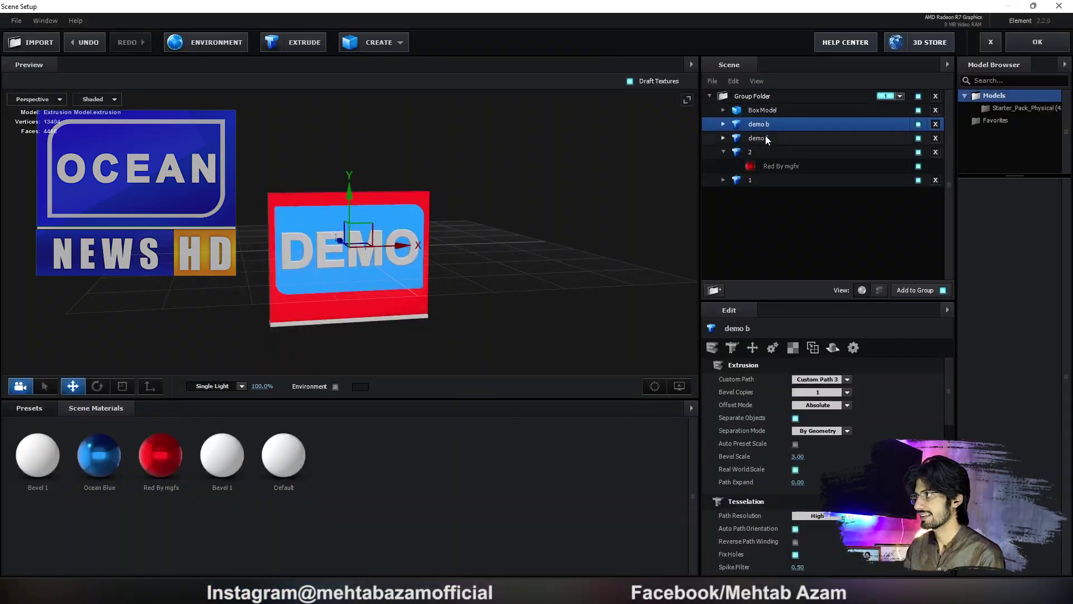
left_click(766, 138, "shift")
left_click(765, 151)
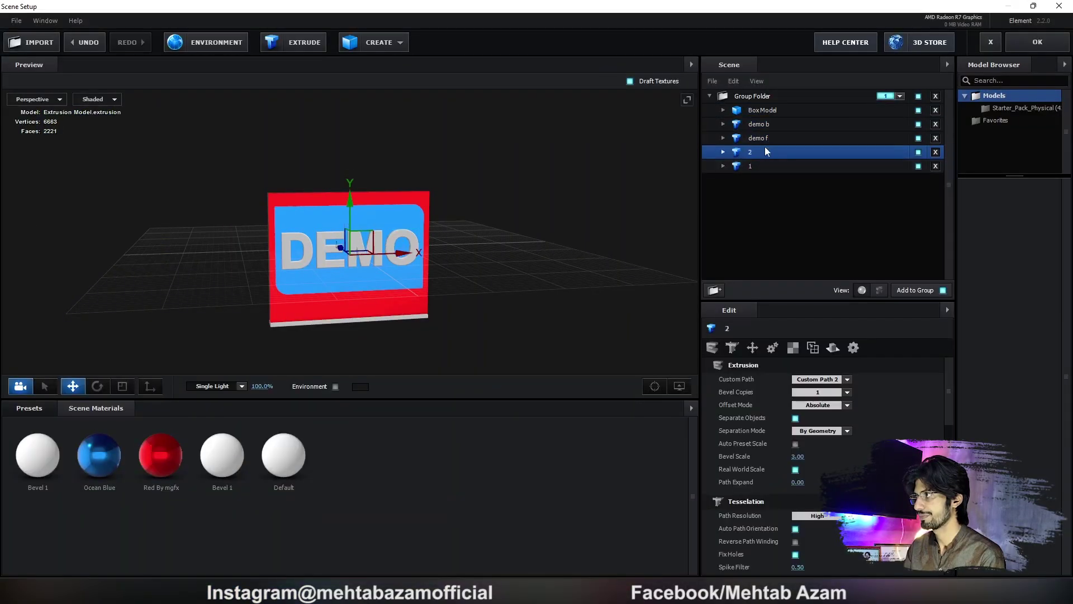
left_click(918, 152)
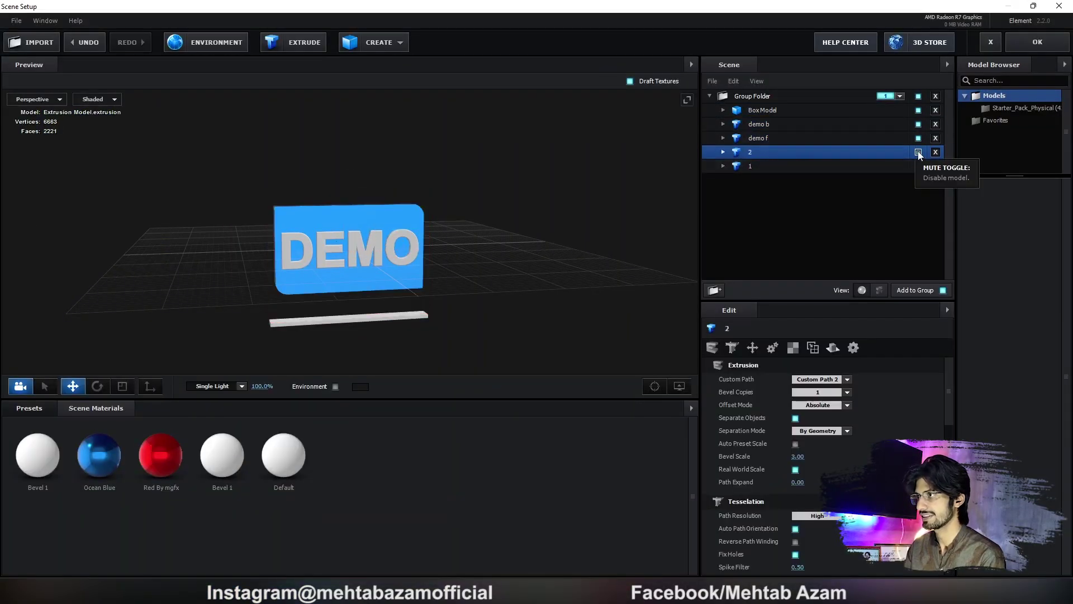
left_click(918, 152)
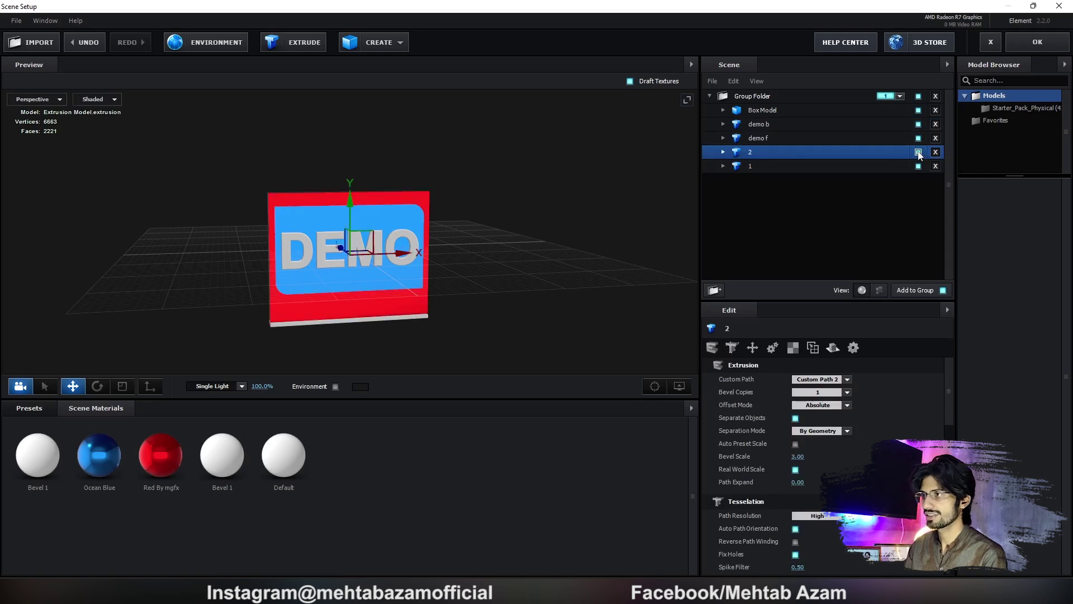
left_click(764, 171)
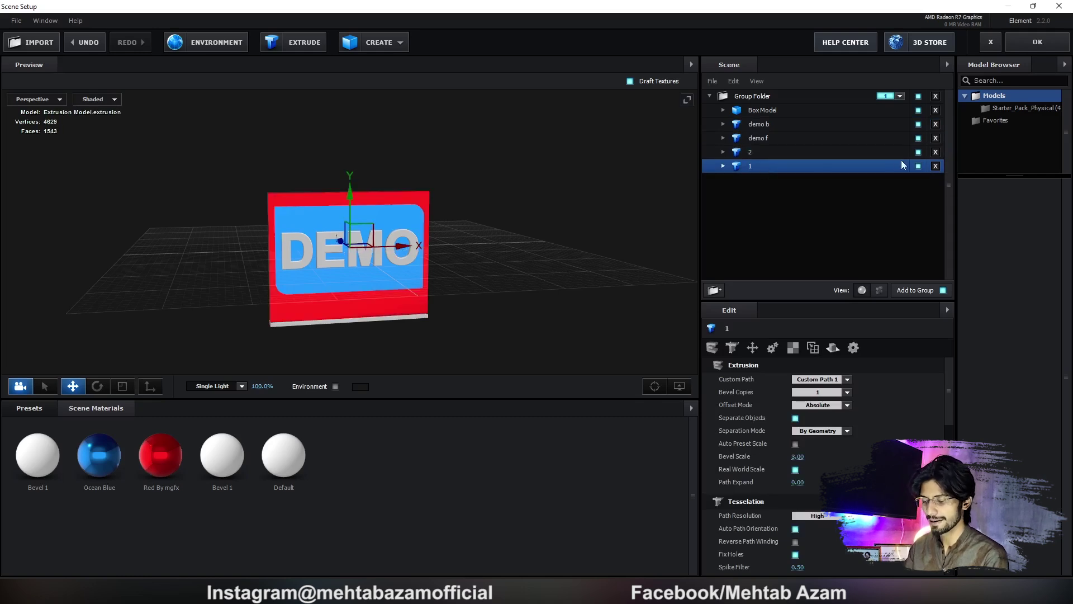
left_click(918, 166)
left_click(918, 166)
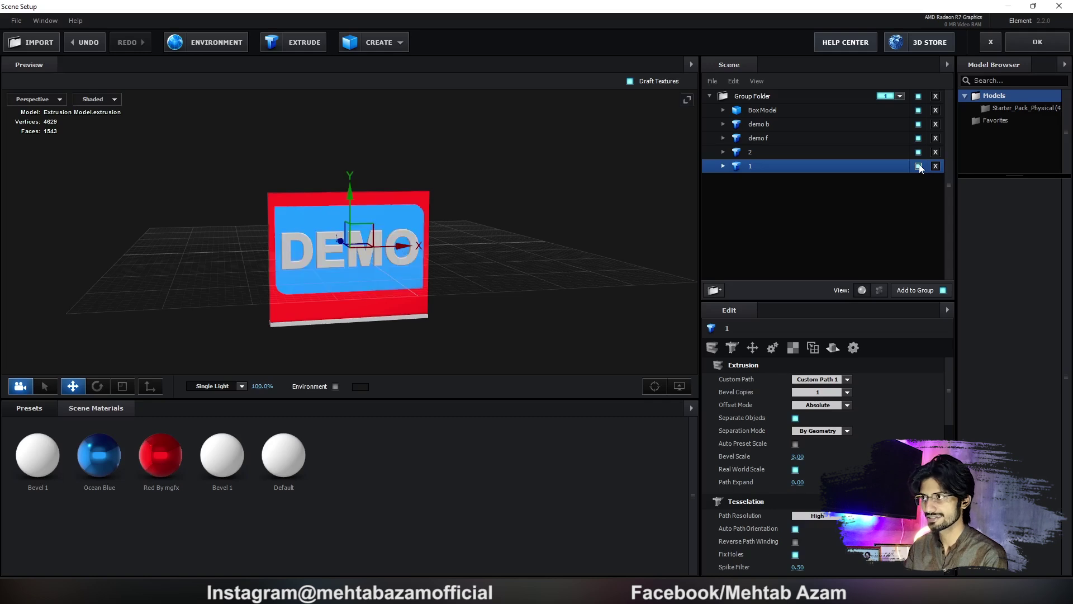
Group the demo b, demo f and 1 models in a new folder inside the main group folder
left_click(770, 139, "ctrl")
left_click(770, 124, "ctrl")
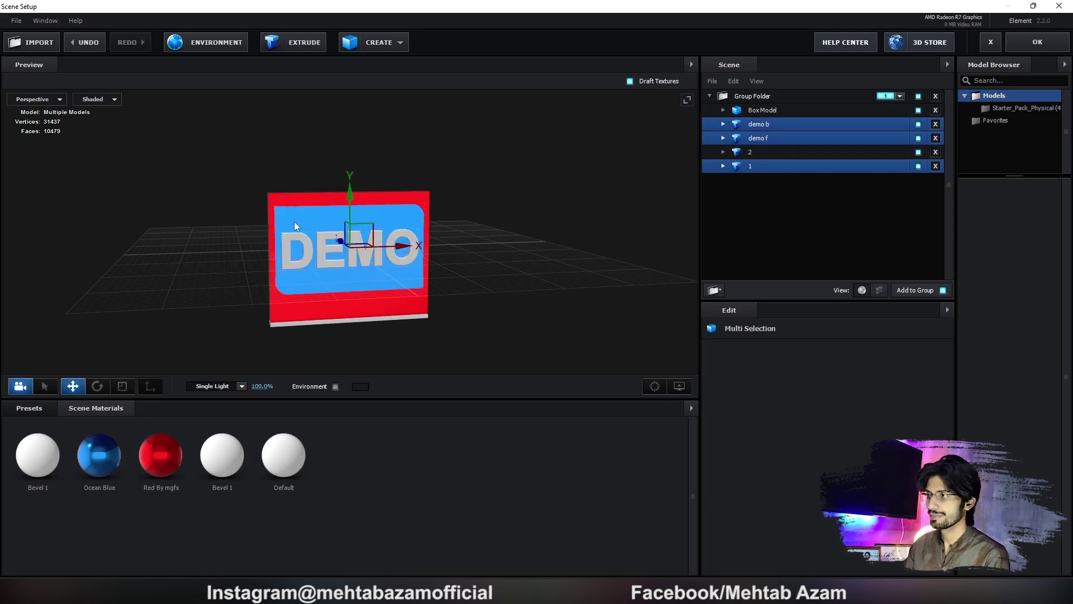
left_click_drag(290, 227, 322, 234)
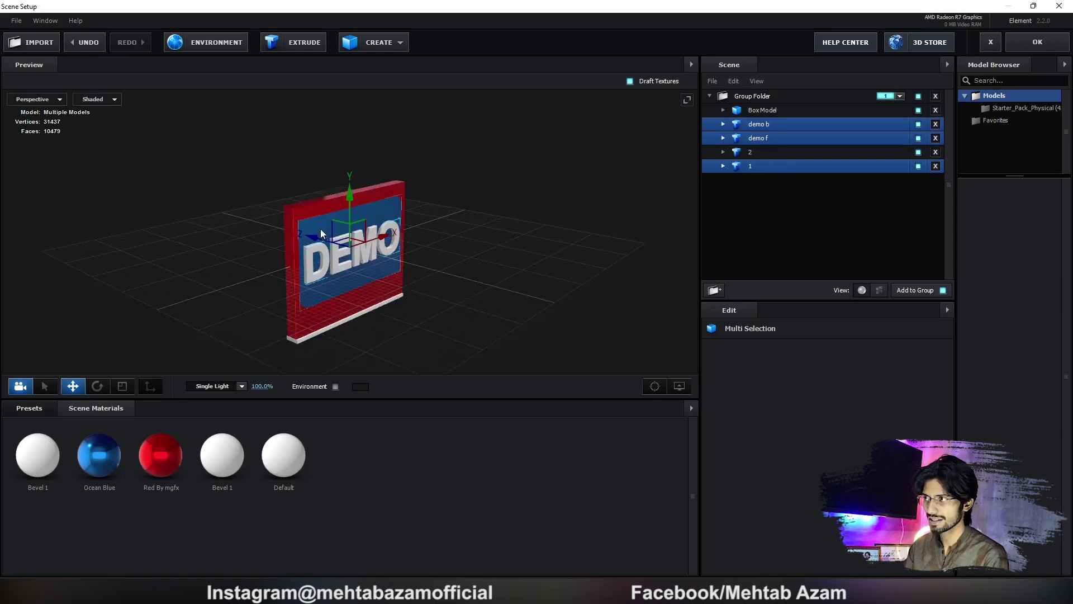
left_click_drag(407, 245, 379, 237)
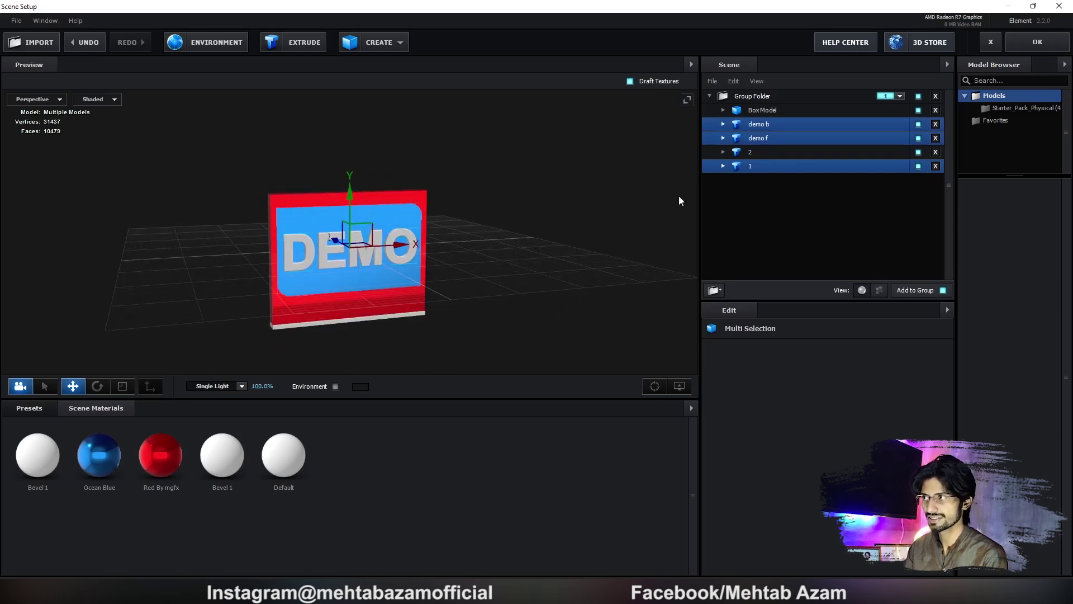
left_click(718, 287)
left_click(723, 138)
left_click(746, 139)
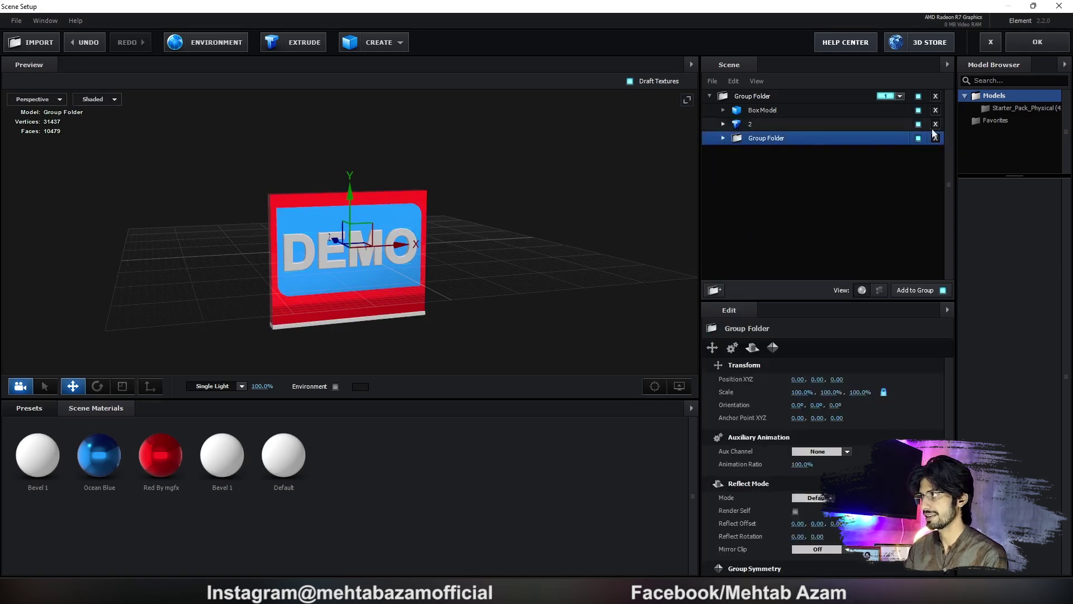
Toggle the visibility of the nested group folder to check which logo parts it controls
left_click(918, 138)
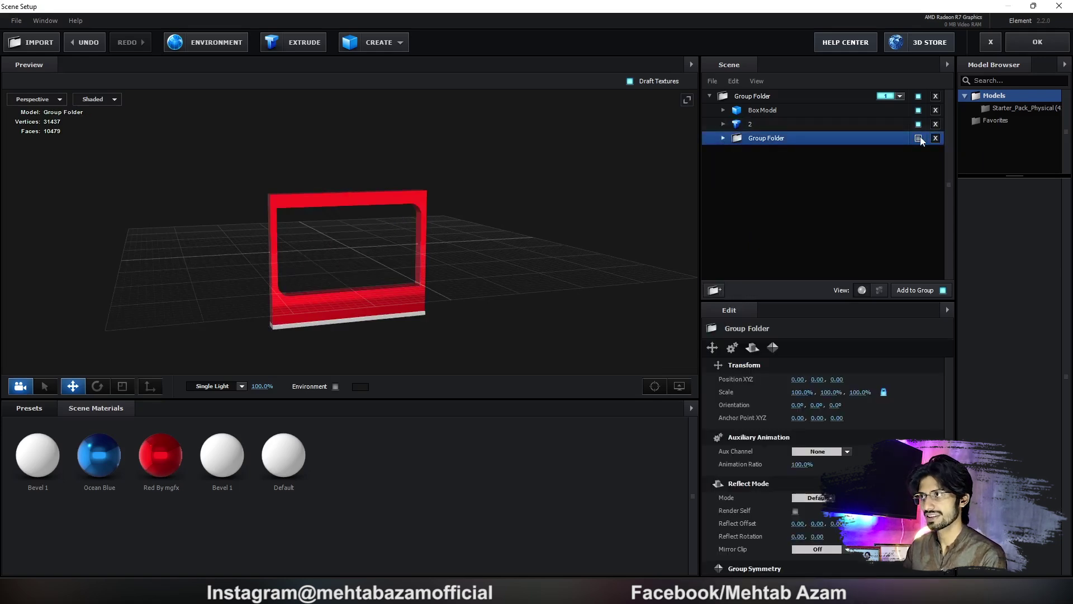
left_click(918, 138)
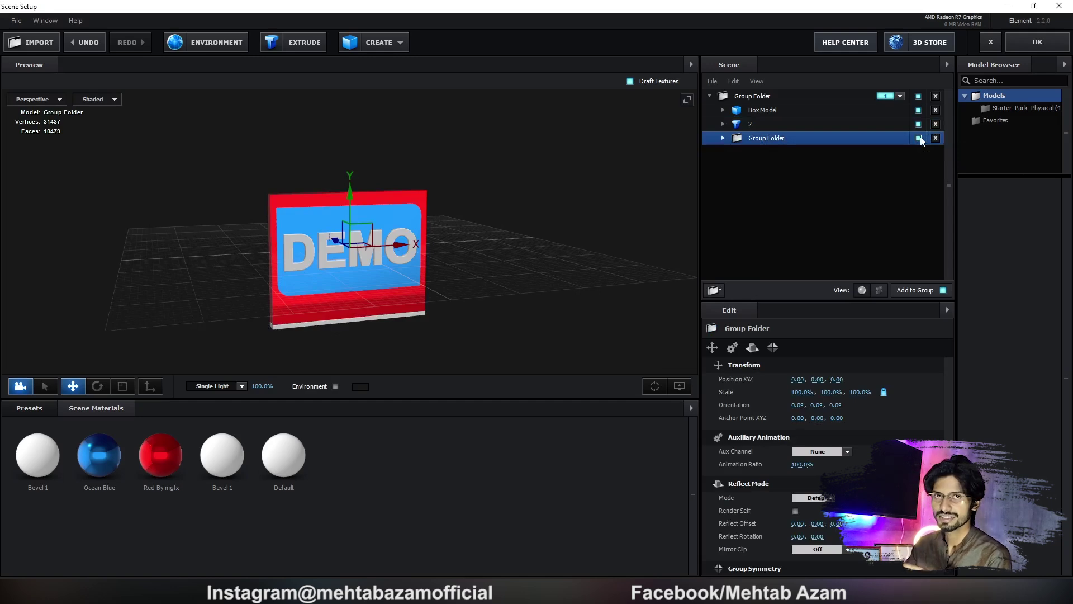
left_click(918, 138)
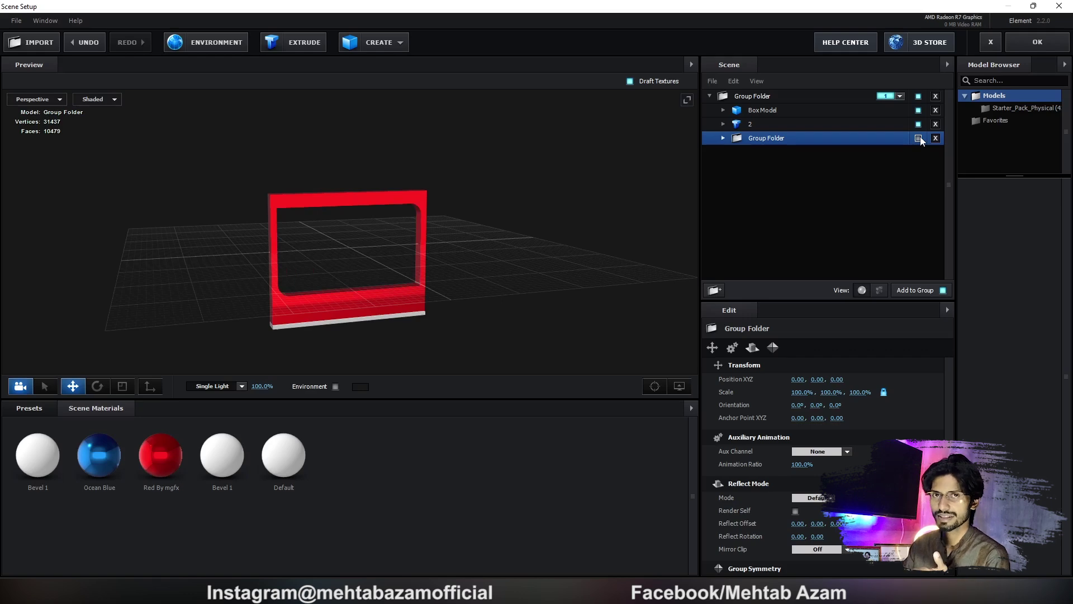
left_click(918, 138)
left_click_drag(622, 197, 601, 209)
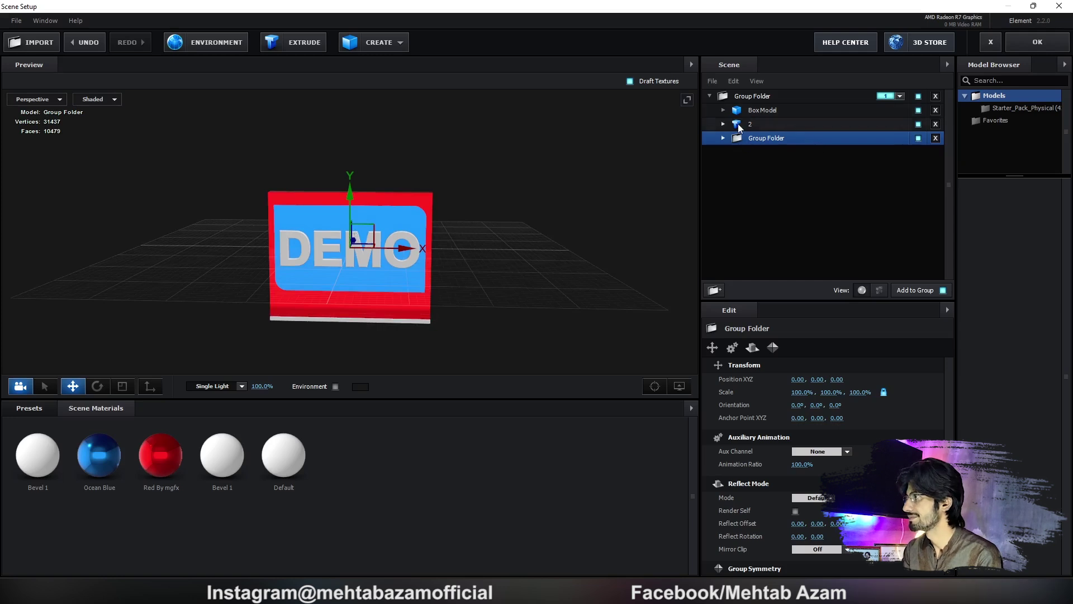
Create another group folder, move it out to the top level of the scene and assign it to group 2
left_click(714, 290)
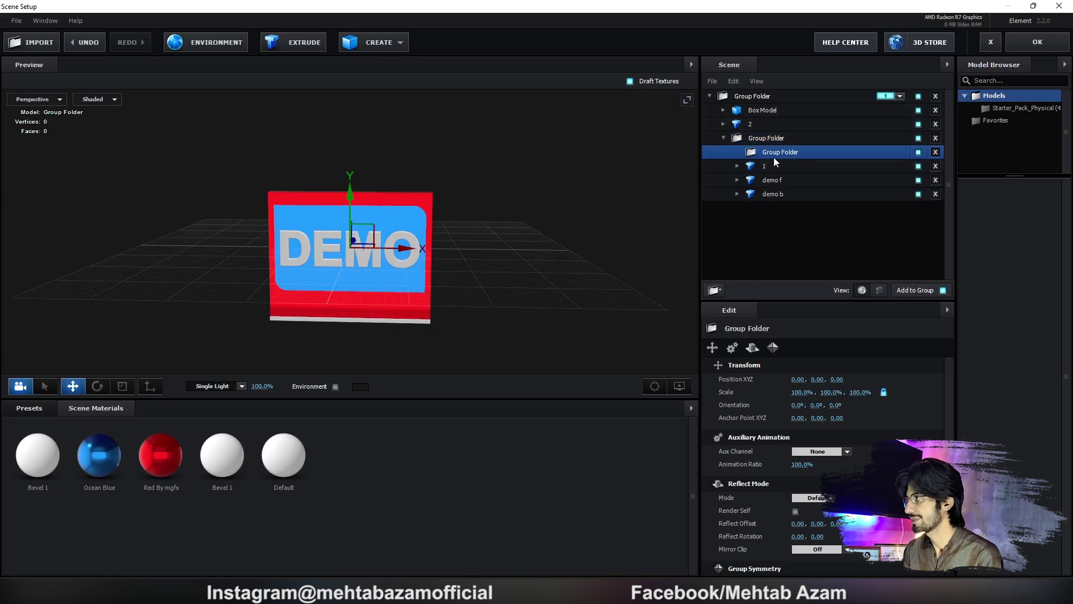
left_click_drag(753, 157, 751, 226)
left_click(723, 152)
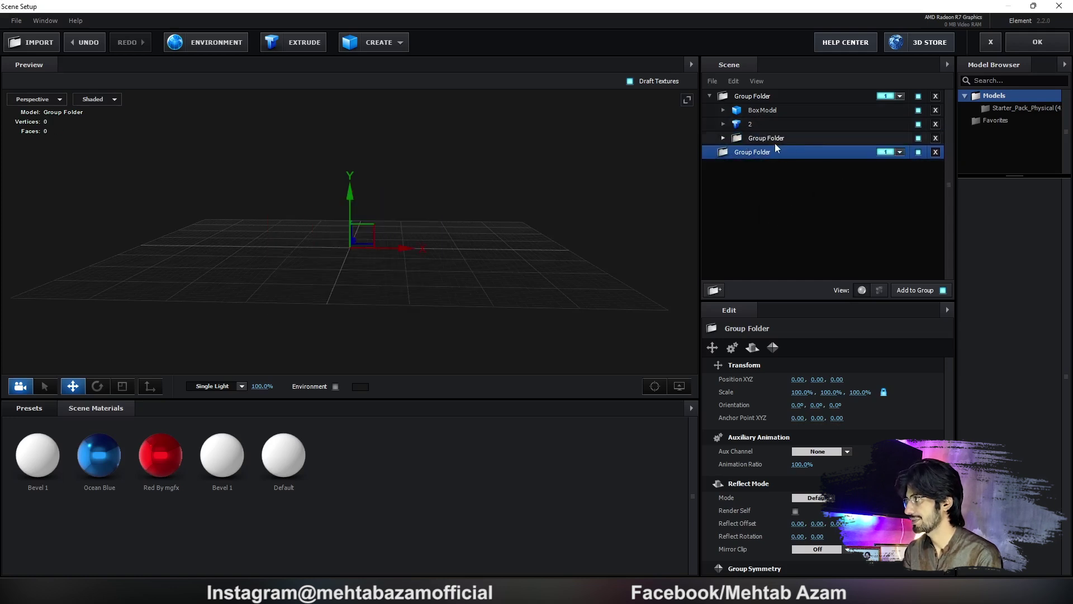
left_click(900, 152)
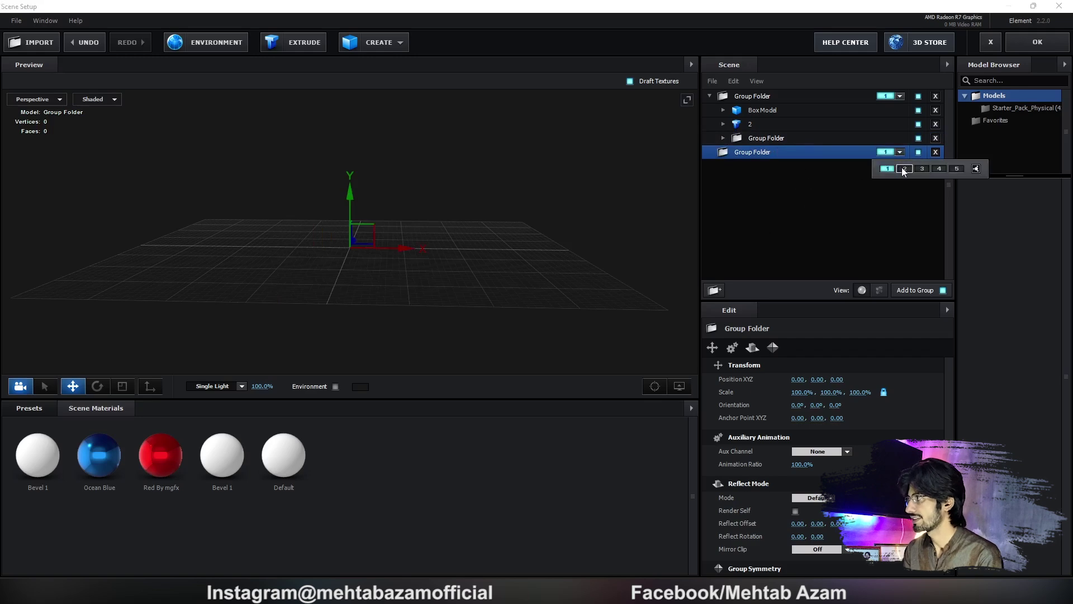
left_click(866, 199)
left_click(772, 96)
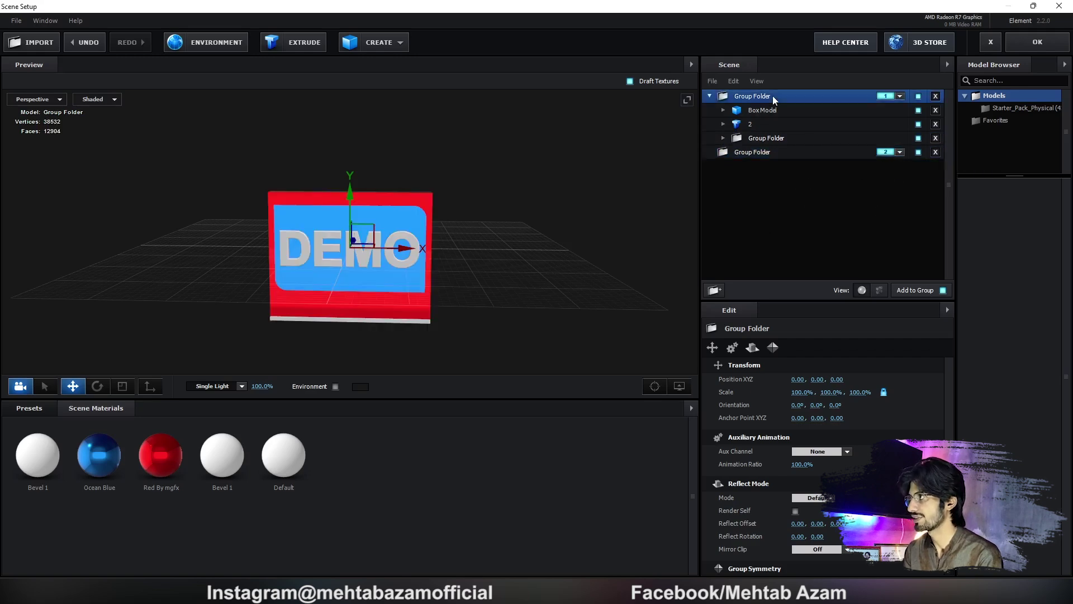
Create a box in the group 2 folder, scale it to about 201% in X and reduce its height and depth
left_click(776, 152)
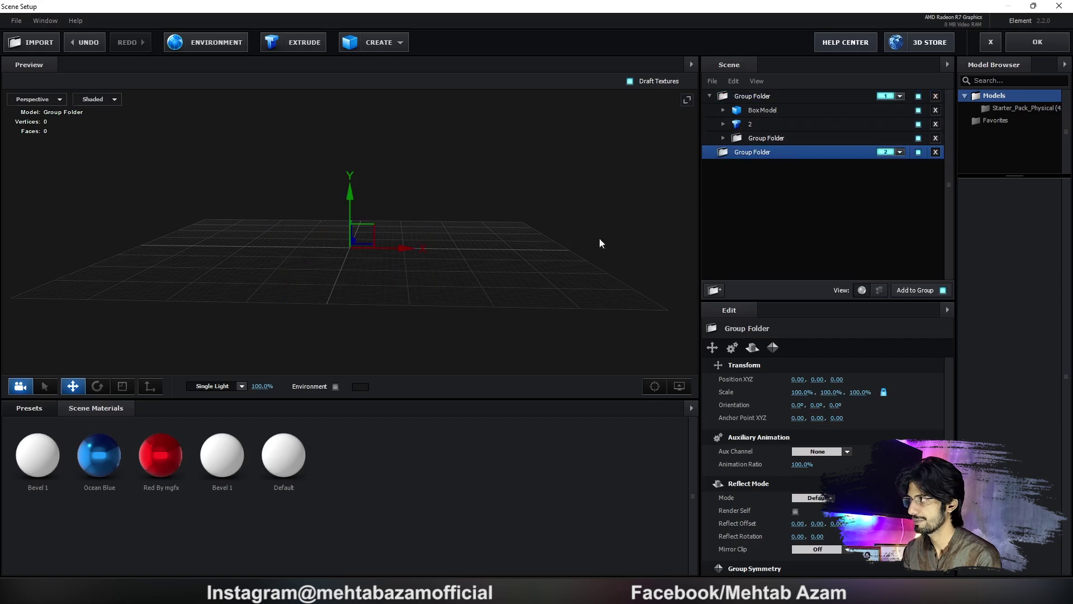
left_click_drag(490, 276, 359, 124)
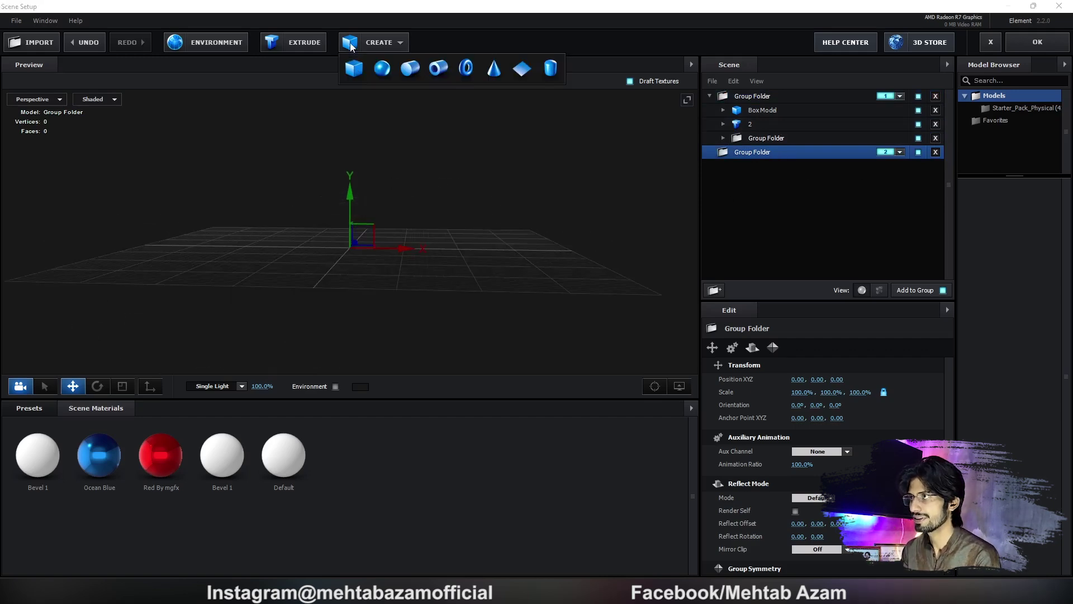
scroll(391, 212, "up", 3)
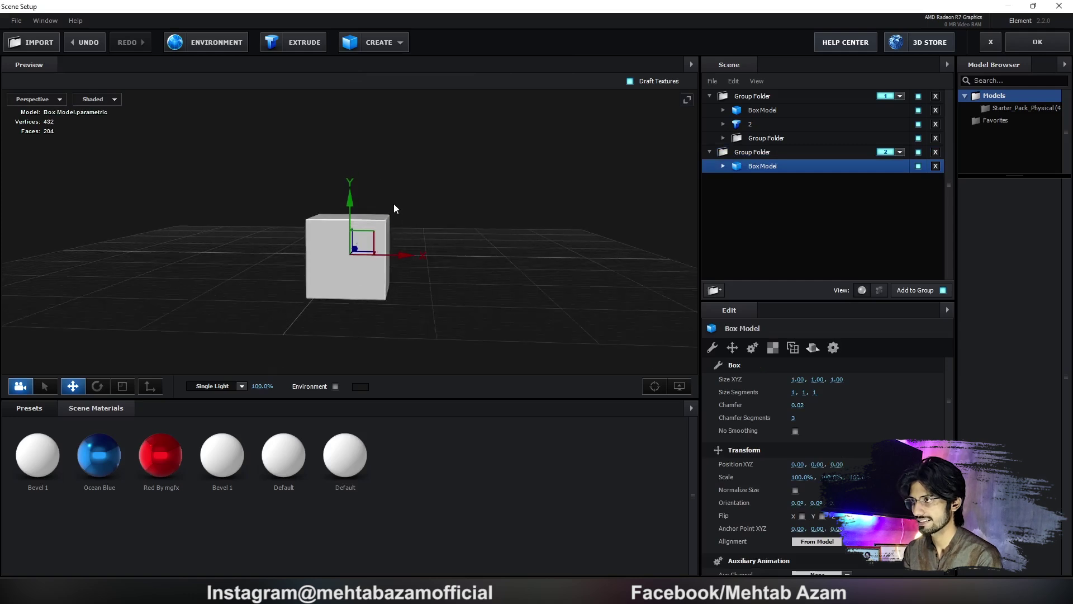
key("r")
left_click_drag(358, 249, 337, 276)
left_click_drag(411, 268, 479, 264)
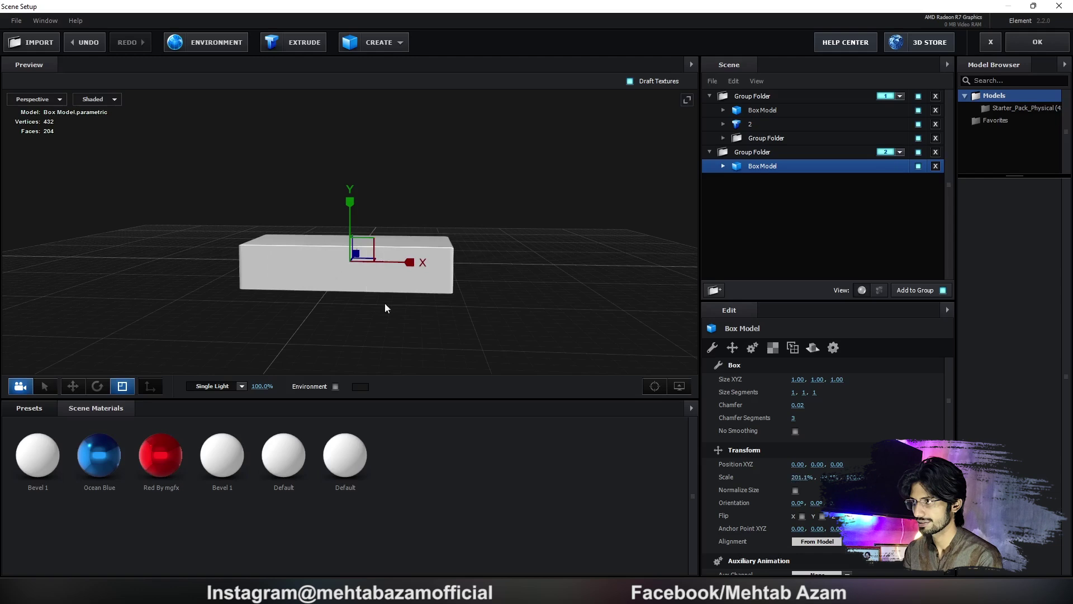
left_click_drag(385, 304, 438, 315)
left_click_drag(294, 243, 391, 264)
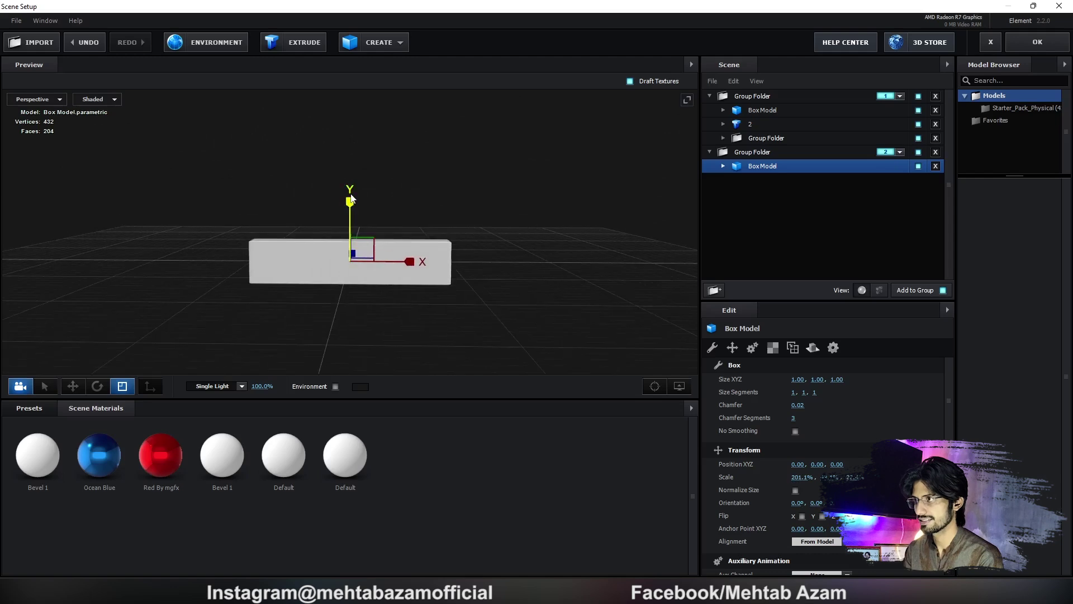
left_click_drag(350, 194, 313, 208)
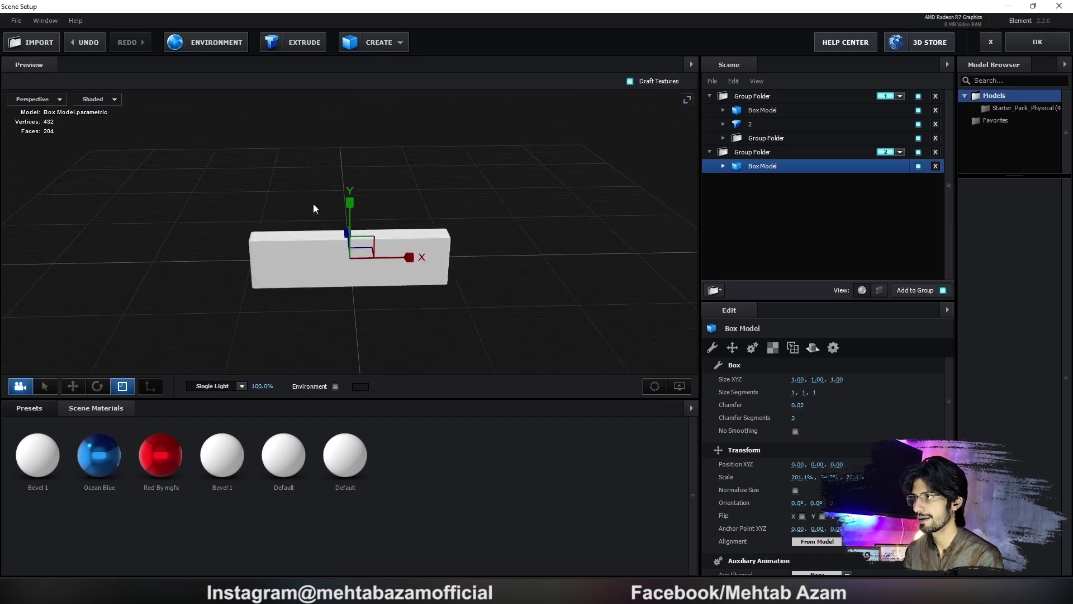
Extrude the NEWS text using Custom Path 4 in the group 2 folder and move it along Z to the box's front face
left_click(296, 43)
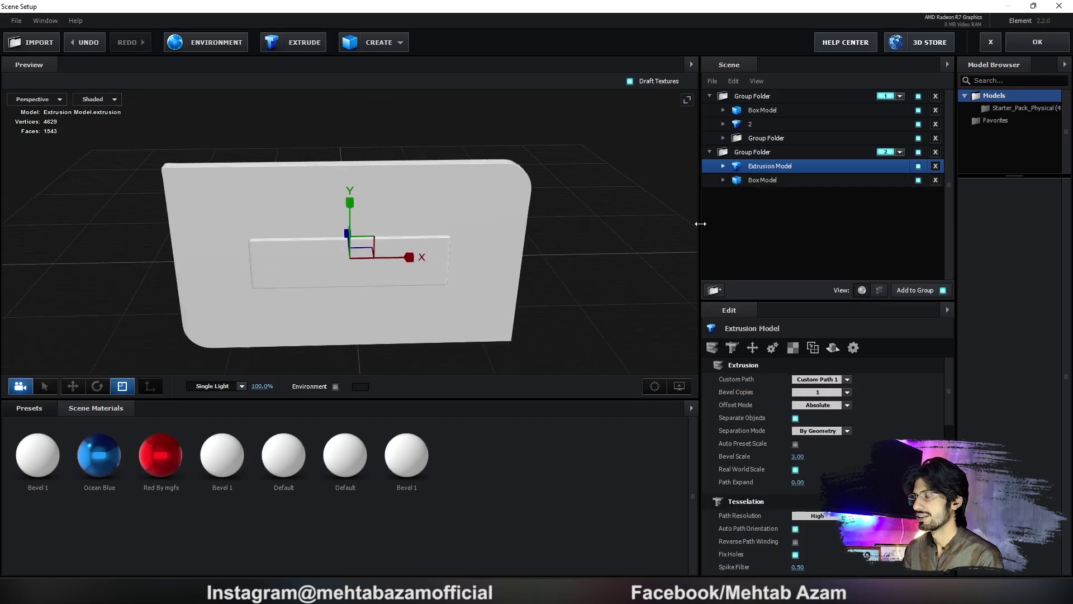
left_click(847, 379)
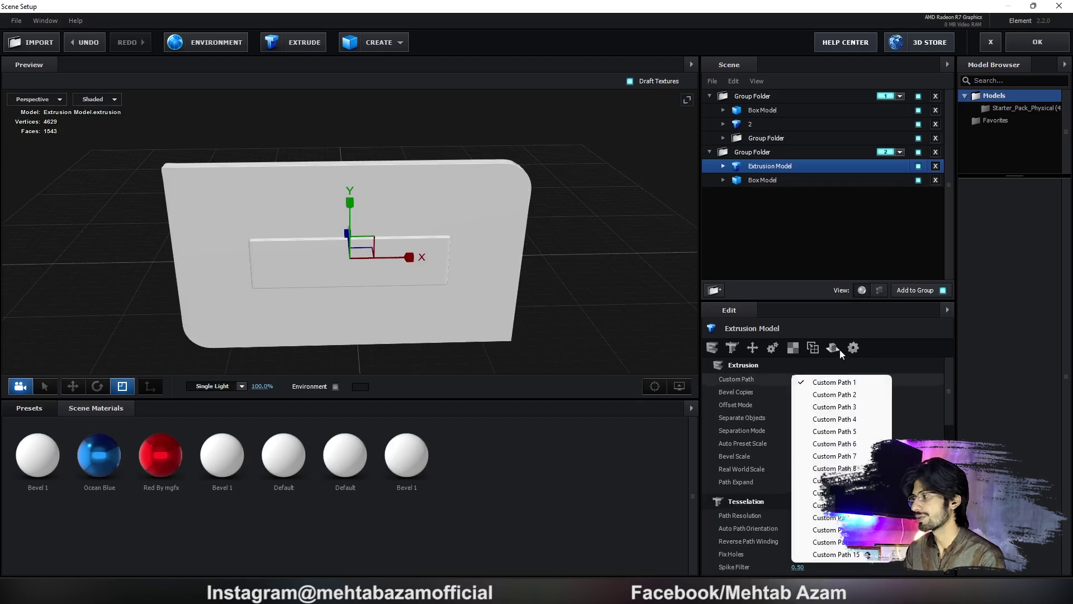
left_click(805, 418)
left_click_drag(614, 307, 424, 274)
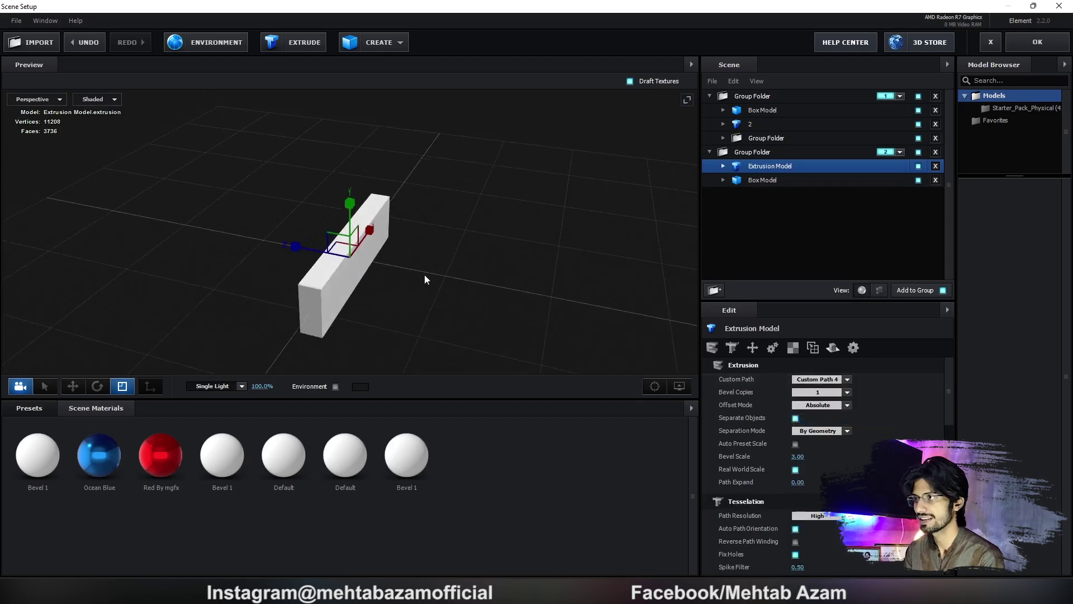
key("w")
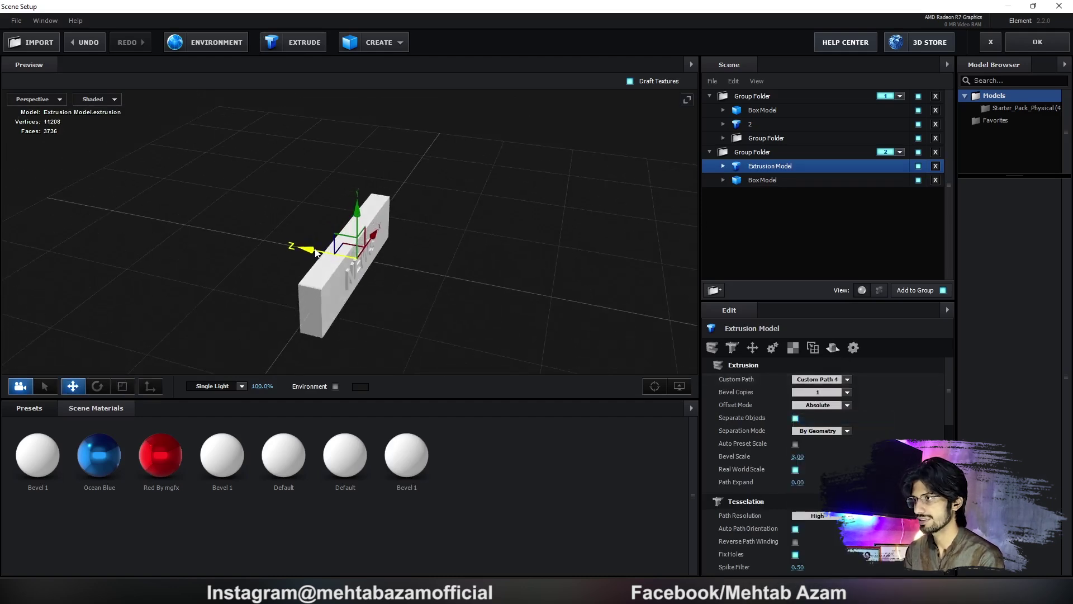
left_click_drag(312, 253, 399, 254)
key("r")
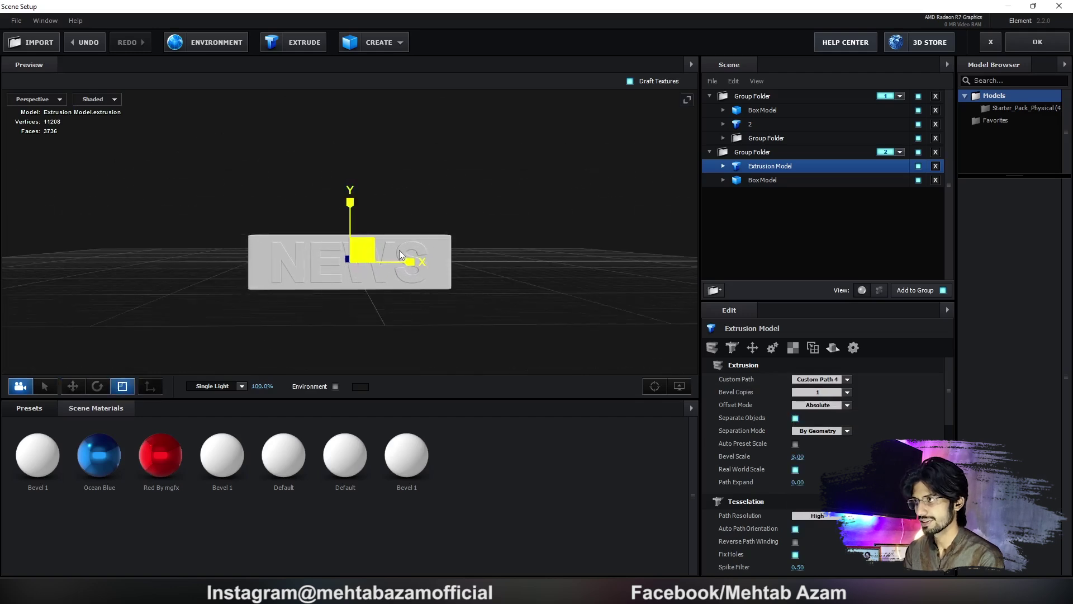
mouse_move(298, 204)
left_mouse_down()
mouse_move(314, 230)
mouse_move(360, 244)
mouse_move(295, 214)
left_mouse_up()
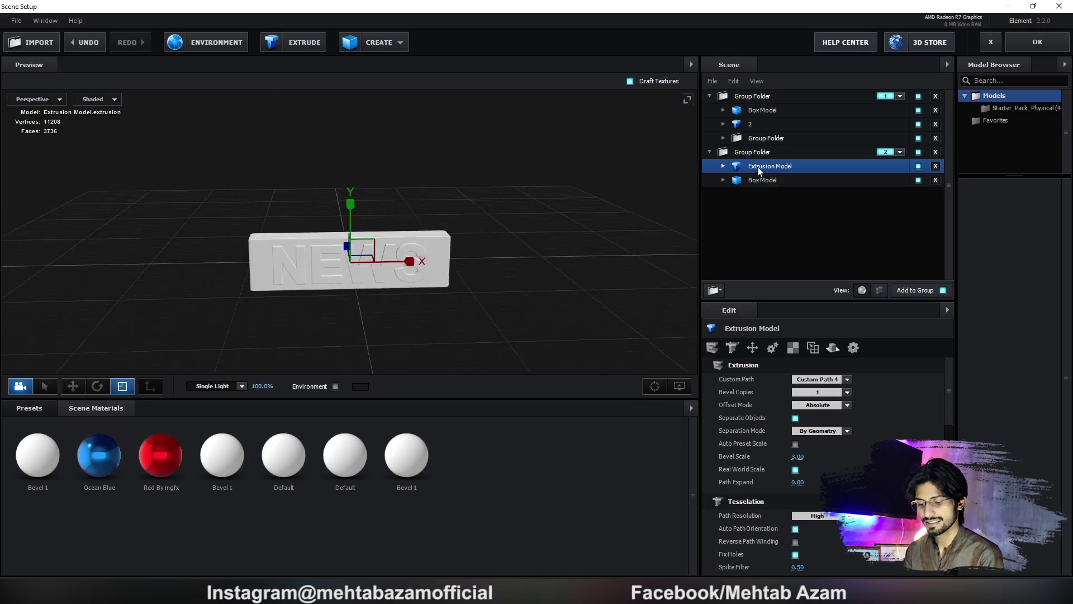
Duplicate the NEWS extrusion in the group 2 folder and try out deleting and restoring the copy
key("ctrl+d")
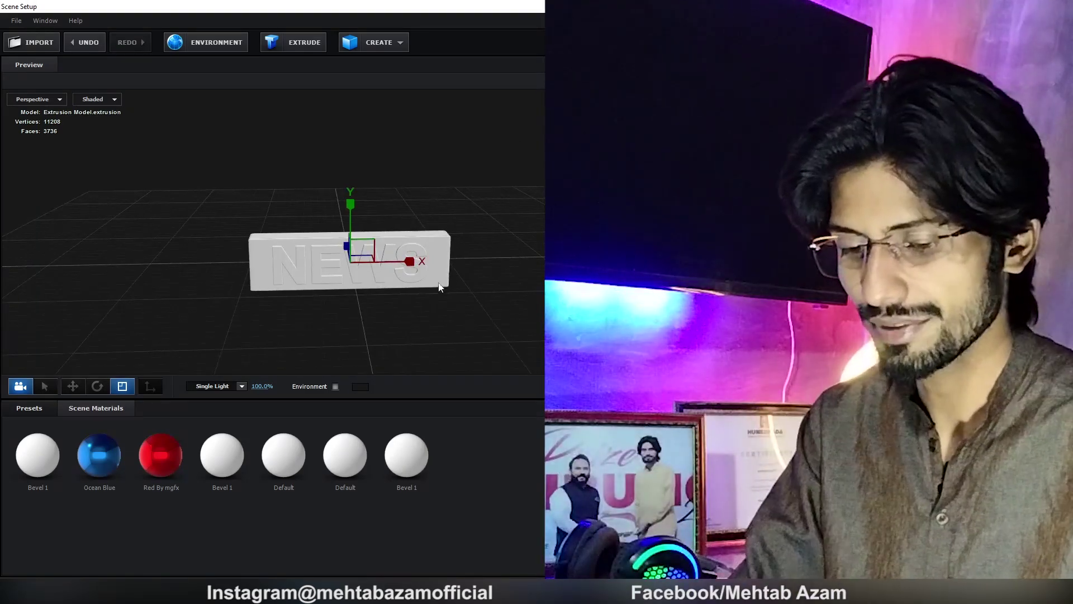
key("e")
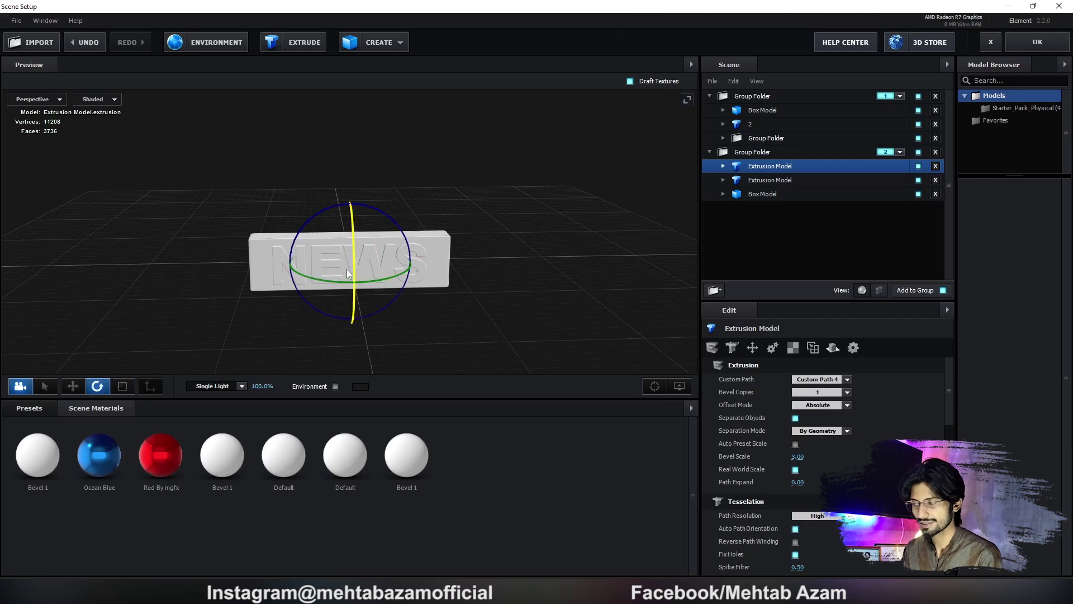
left_click_drag(403, 275, 507, 304)
key("w")
left_click_drag(386, 205, 353, 324)
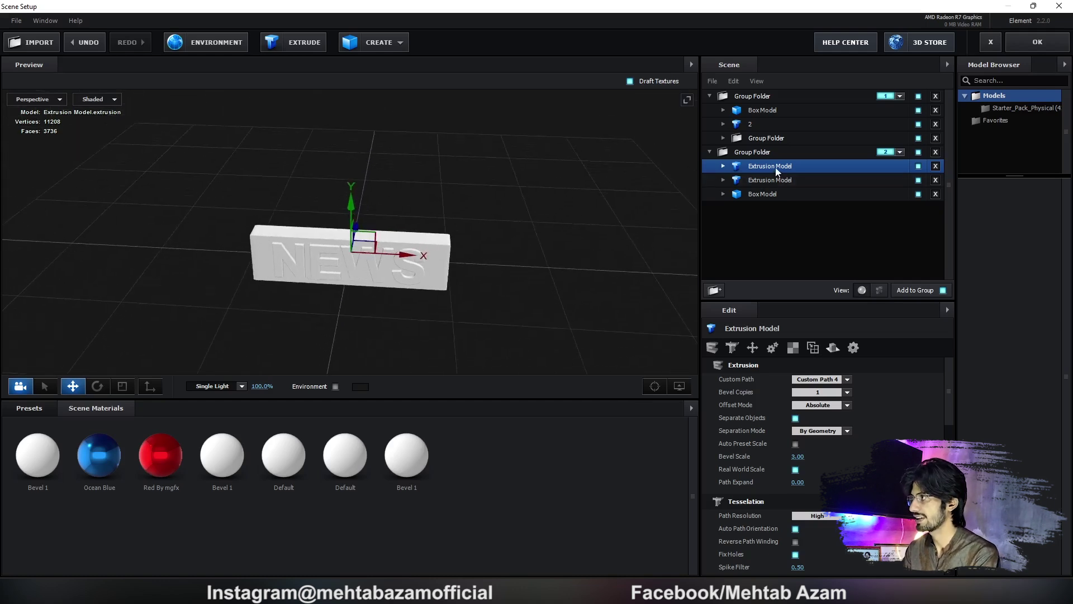
key("Delete")
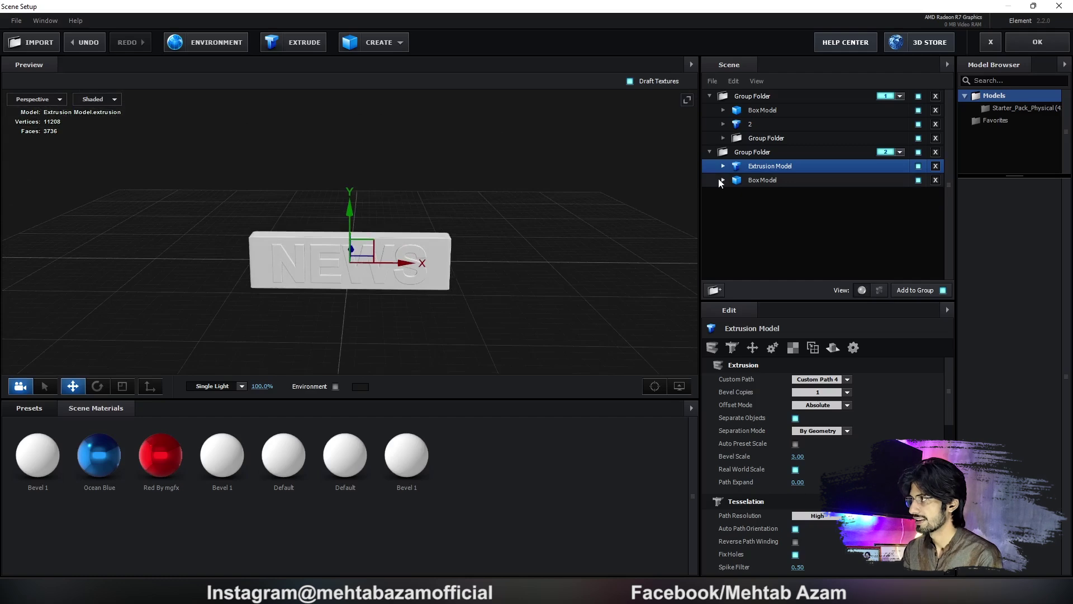
key("ctrl+z")
Rotate the NEWS copy about its X axis for the box's back side and apply the Red By mgfx material to the box
key("e")
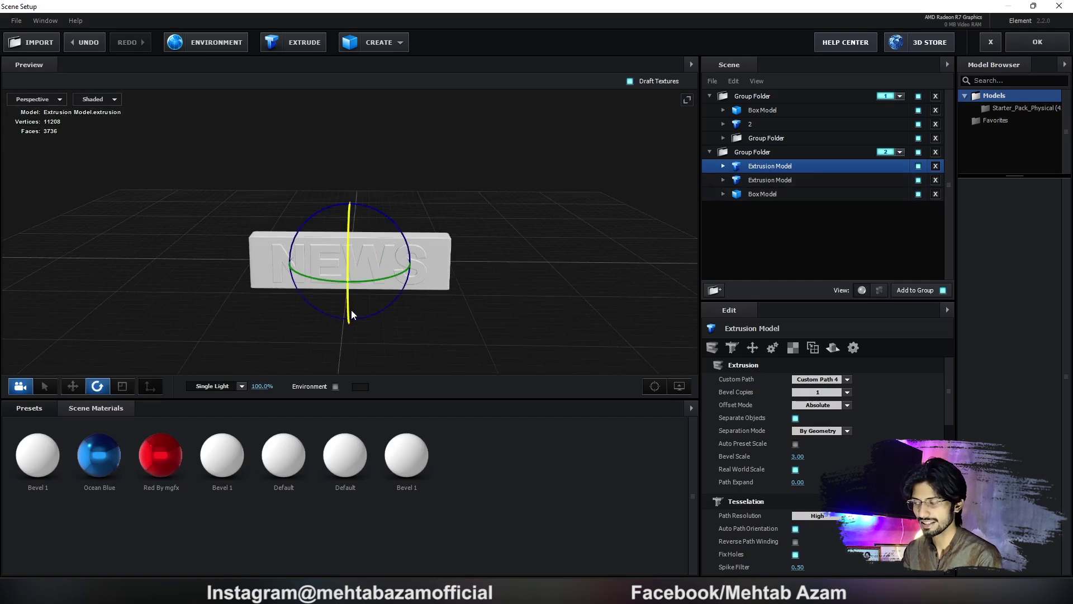
left_click_drag(351, 310, 339, 99)
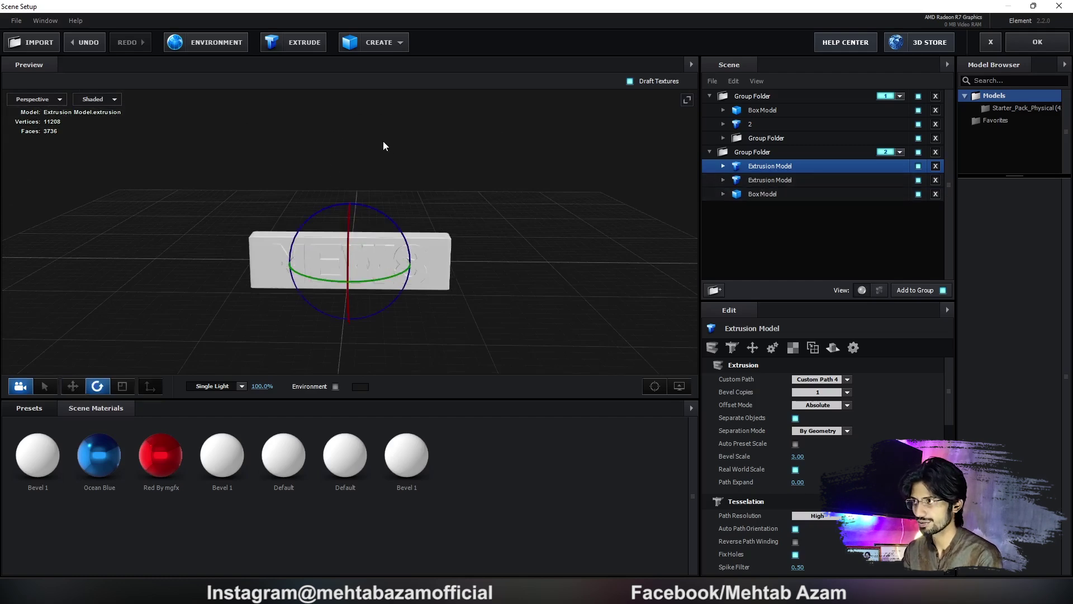
left_click_drag(384, 141, 494, 278)
key("w")
left_click_drag(161, 455, 438, 250)
left_click_drag(469, 329, 458, 300)
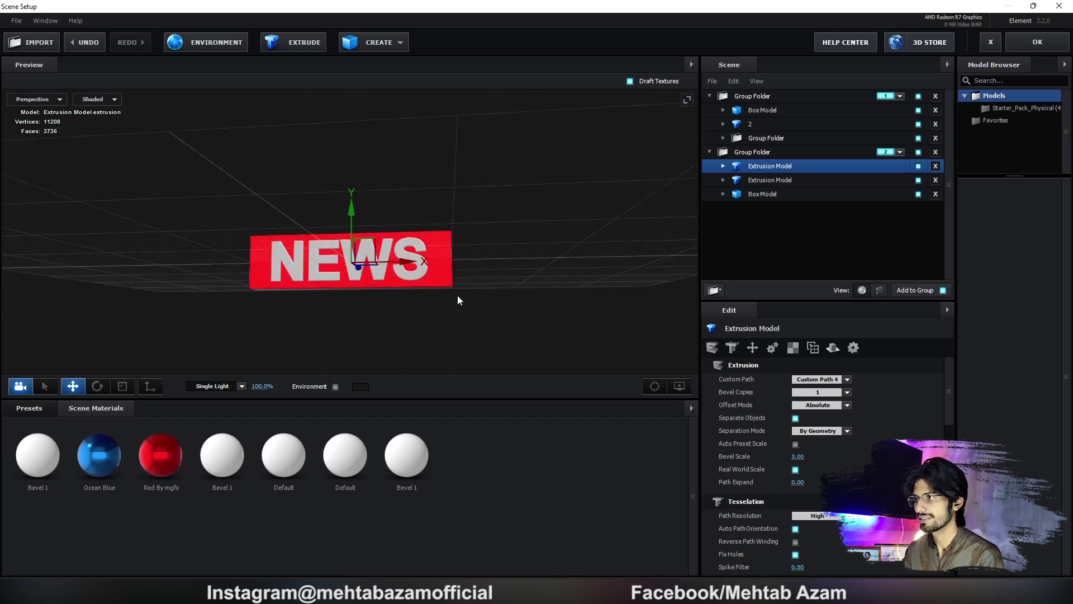
Create another group folder at the top level of the scene, below the group 2 folder, and assign it to group 3
left_click(710, 153)
left_click(716, 155)
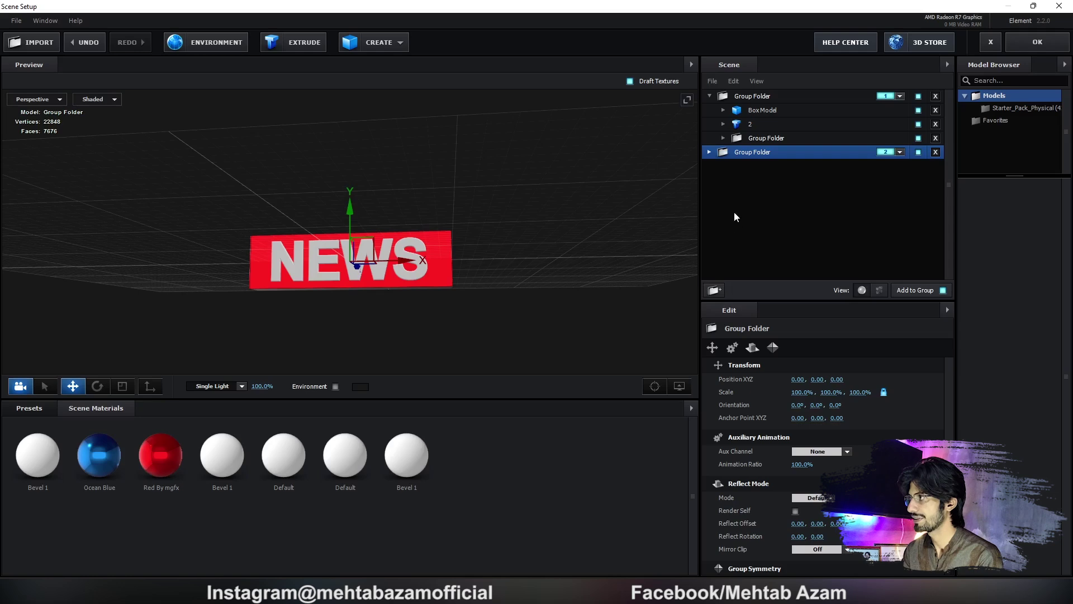
left_click(709, 96)
left_click(719, 96)
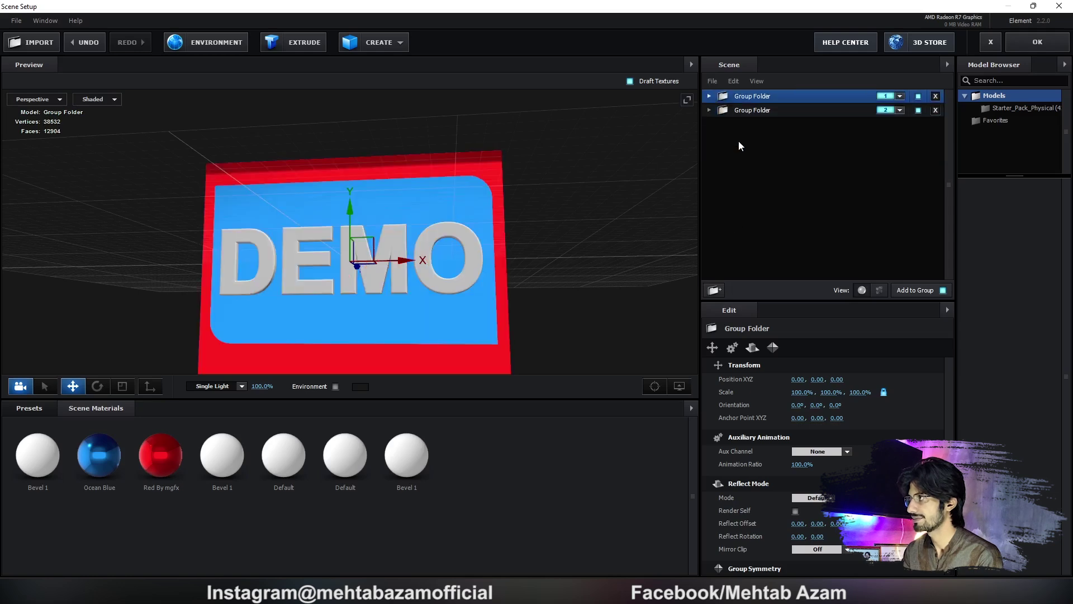
left_click(714, 288)
left_click_drag(747, 110, 735, 263)
left_click(899, 166)
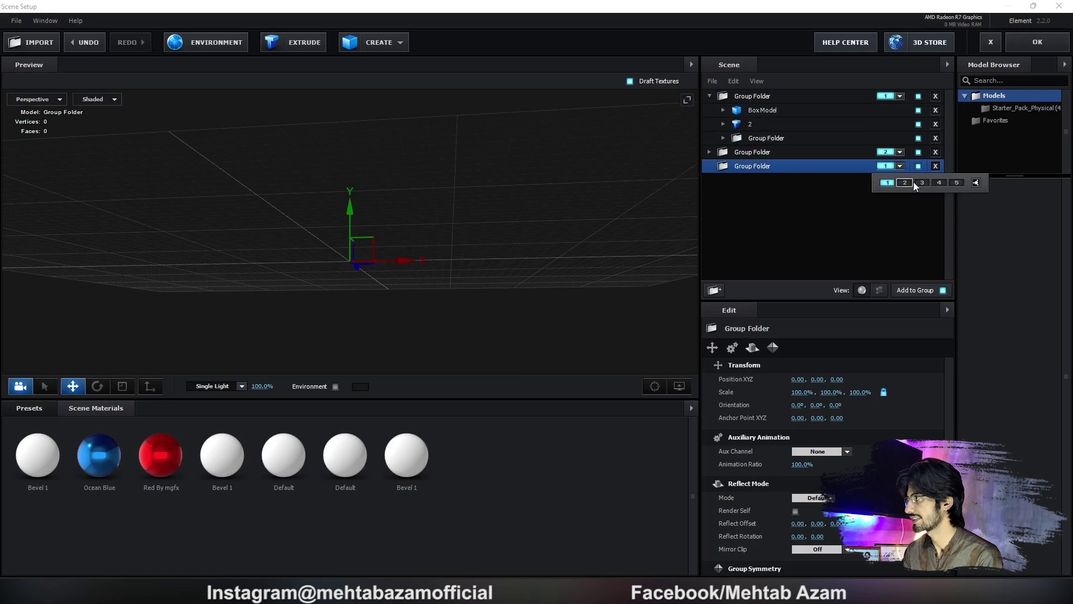
left_click(918, 183)
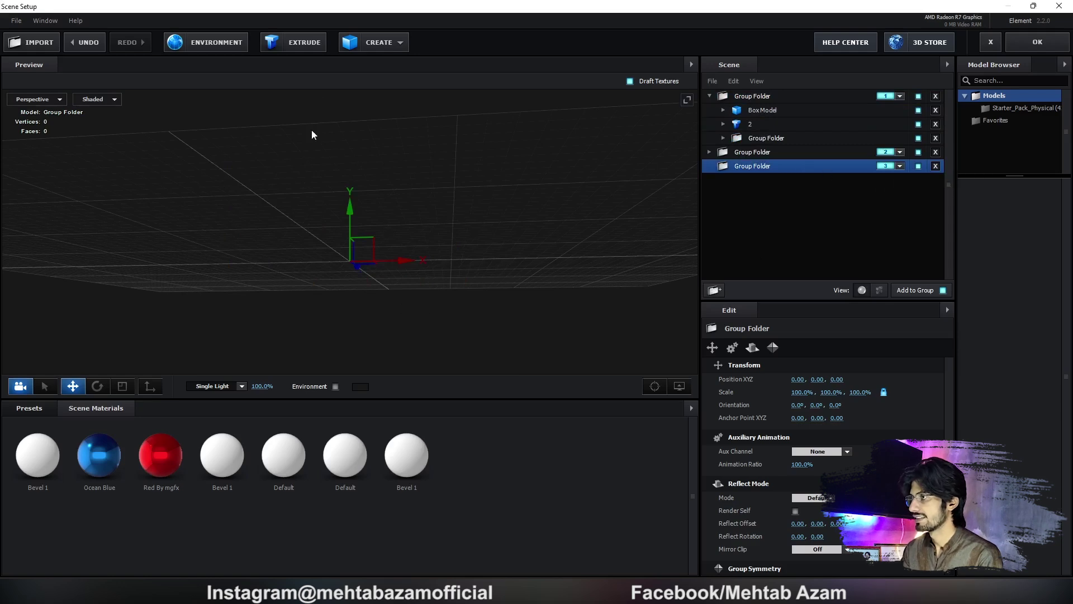
Duplicate the box from the group 2 folder, move the copy into the group 3 folder and scale it narrower in X
left_click(363, 43)
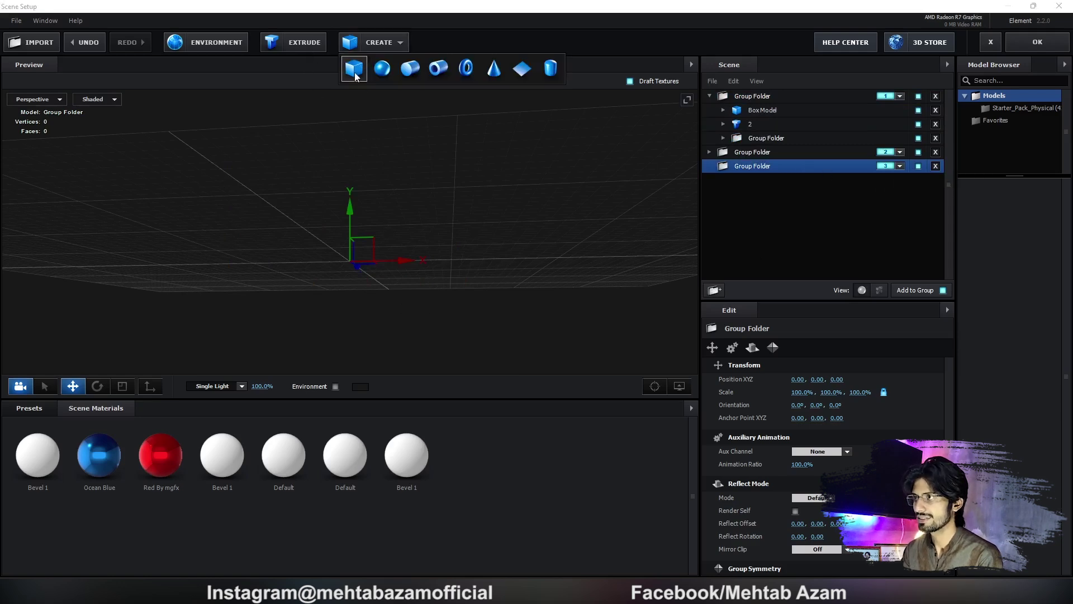
left_click(743, 153)
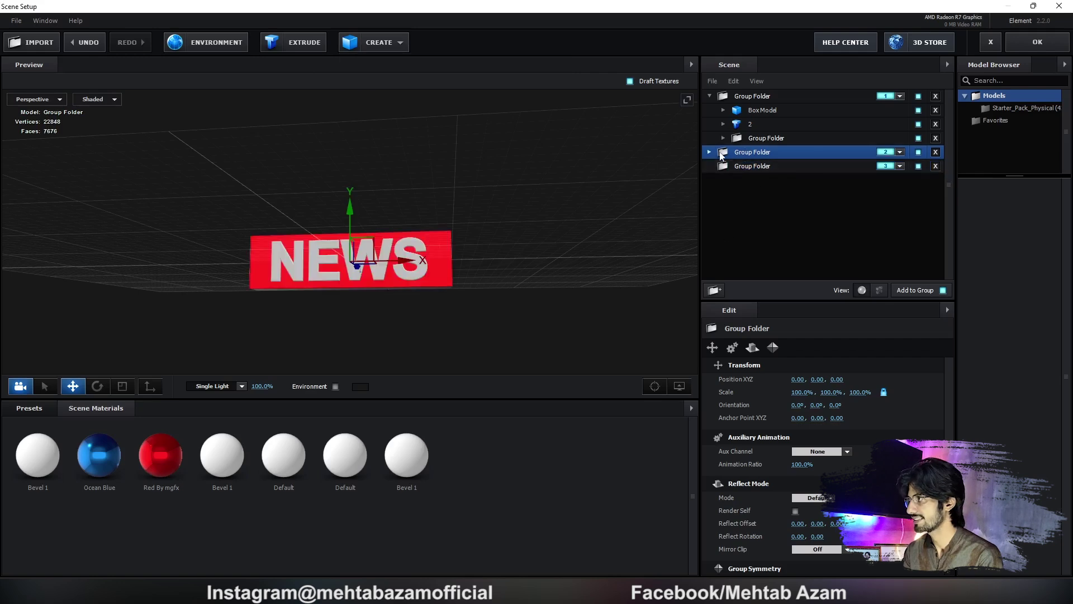
left_click(708, 152)
left_click(766, 194)
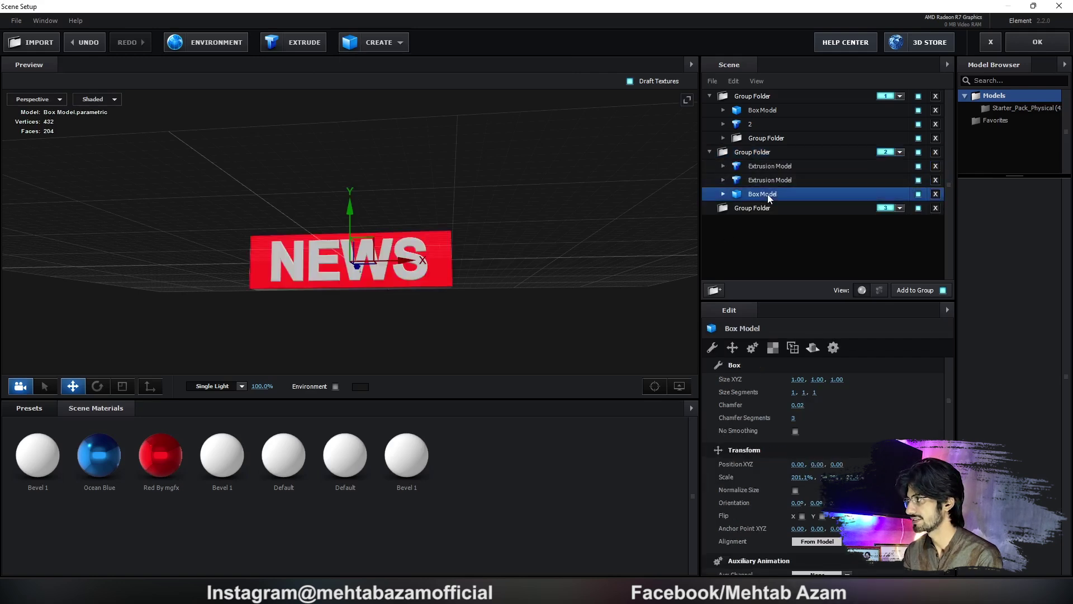
key("ctrl+d")
left_click_drag(767, 193, 758, 224)
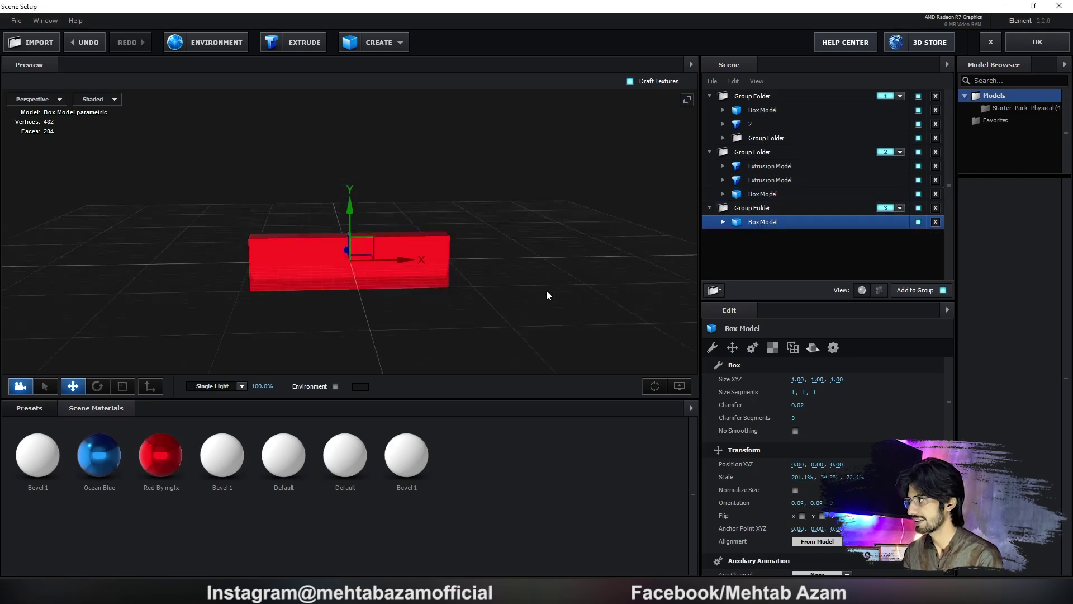
key("r")
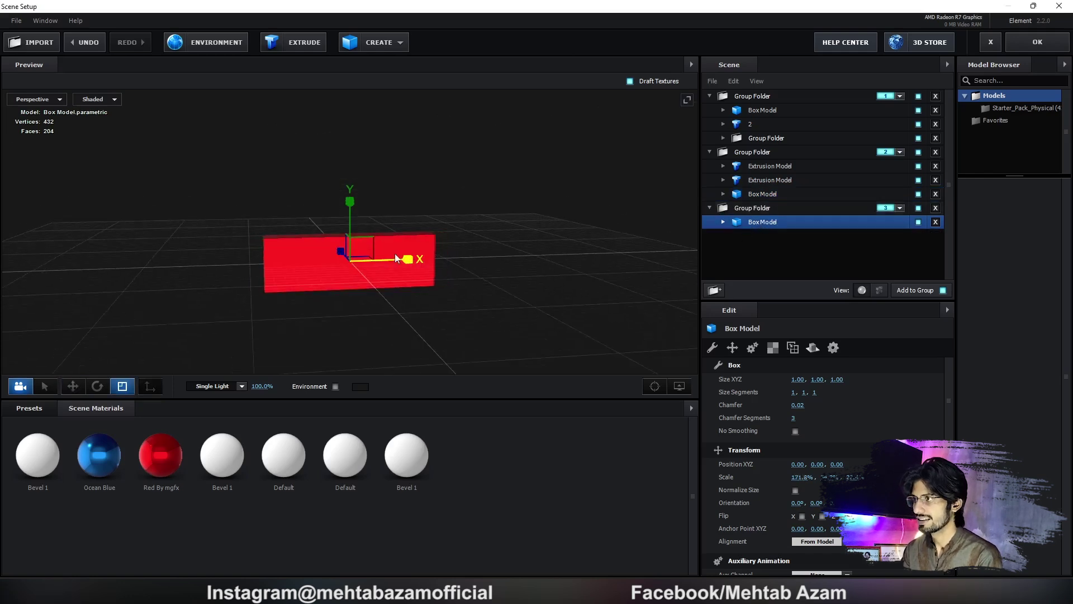
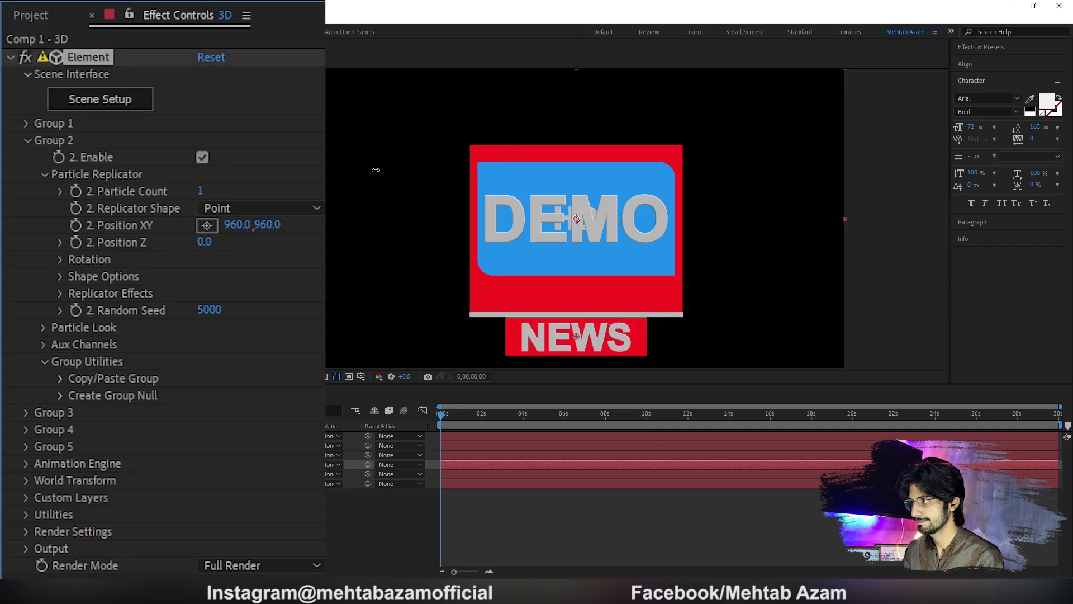
Set Group 2's Position XY to 836, 958 to align the NEWS block under the logo's lower-left edge
left_click_drag(235, 224, 56, 174)
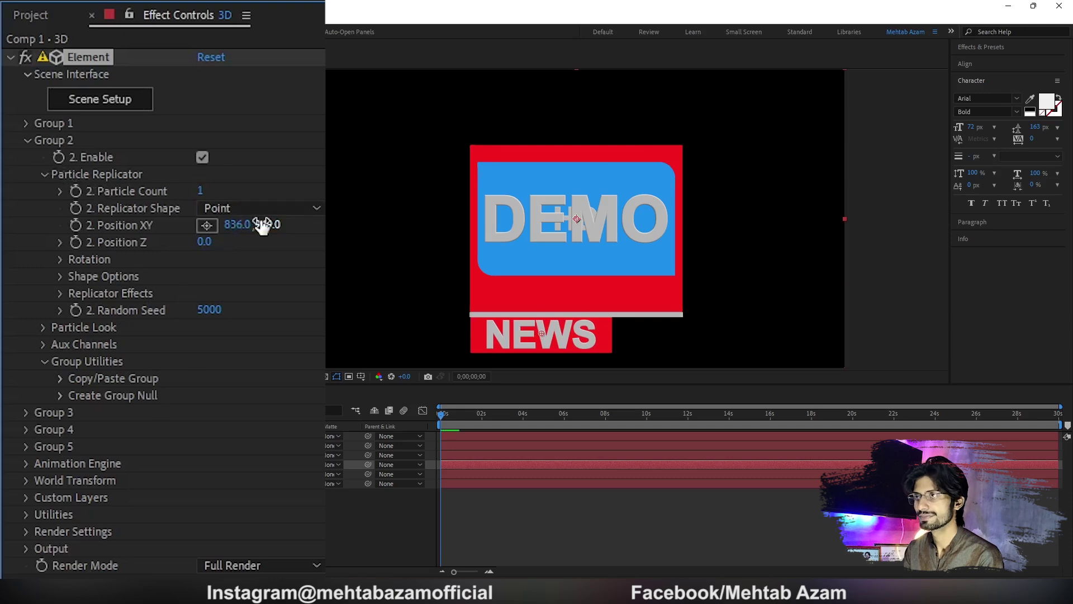
left_click_drag(261, 221, 271, 227)
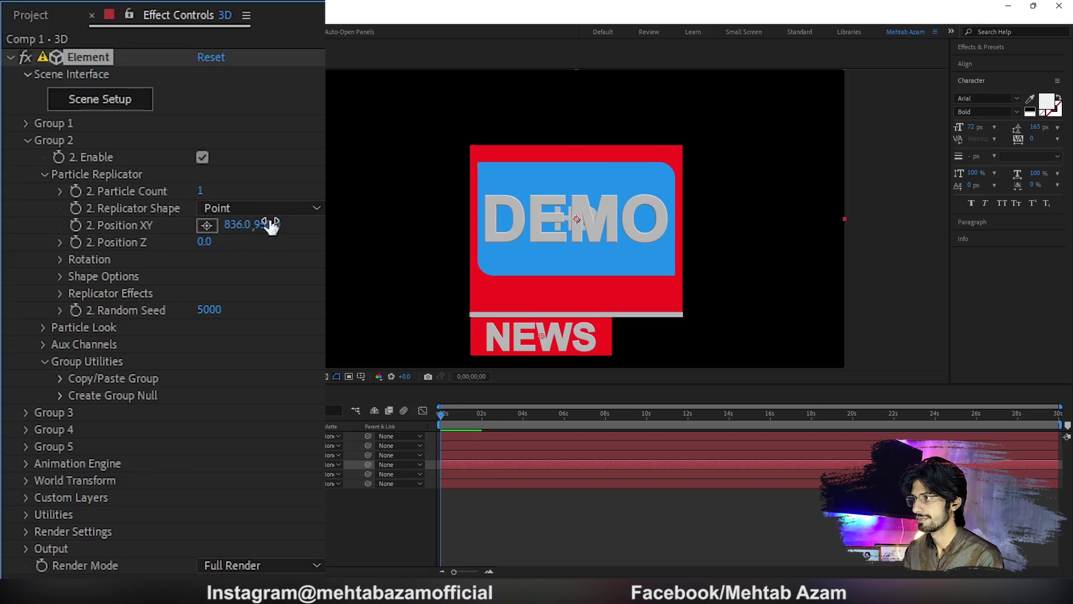
Set Group 3's Position XY to 1240, 958, copying the Y value from Group 2, to place the HD block beside NEWS
left_click(25, 413)
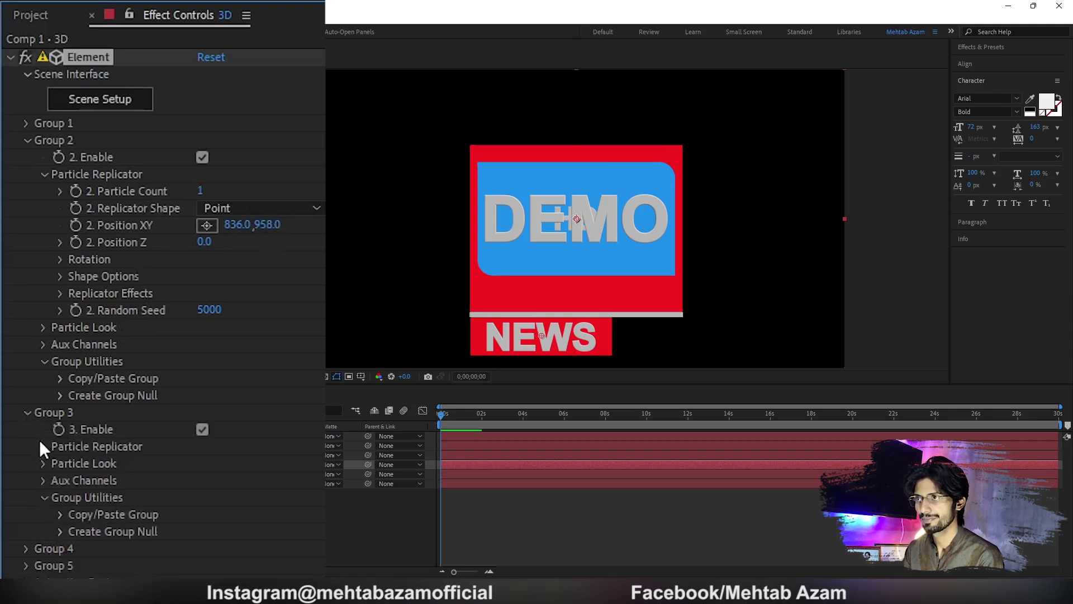
left_click(42, 444)
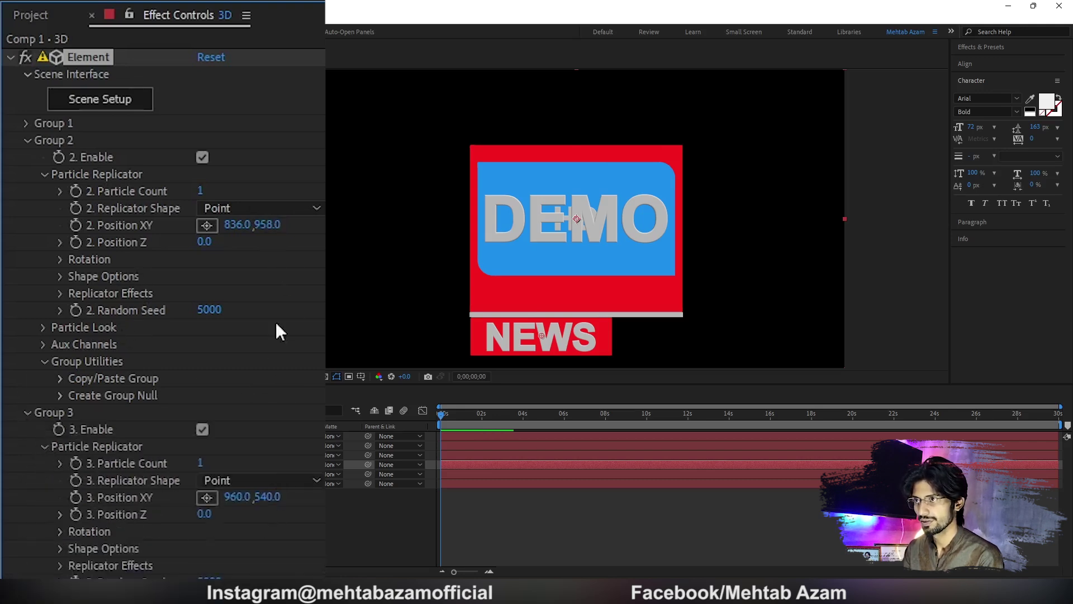
mouse_move(268, 496)
left_mouse_down()
mouse_move(306, 505)
mouse_move(296, 508)
left_mouse_up()
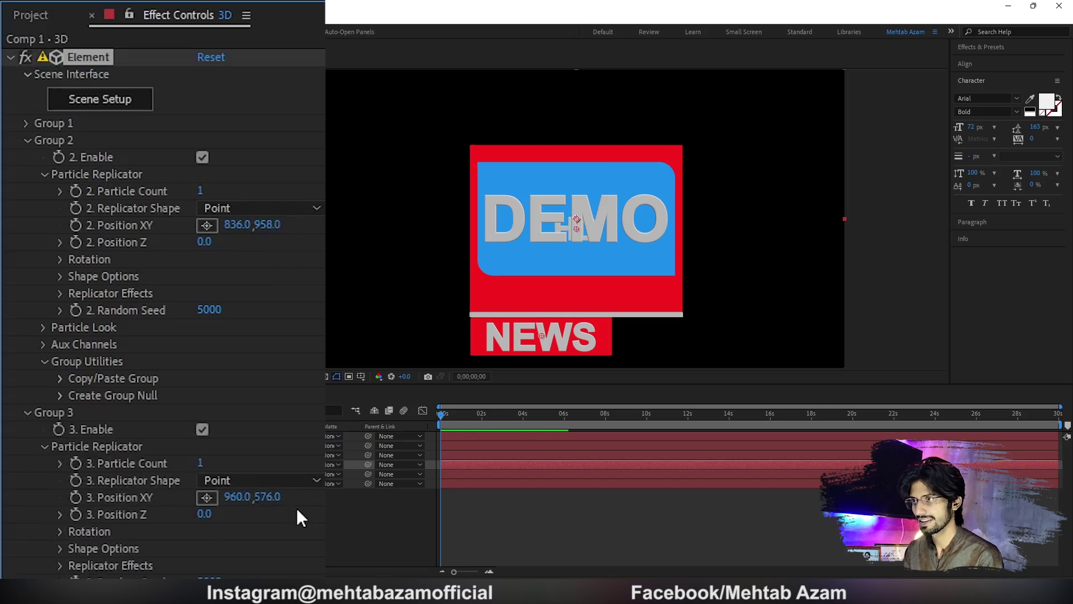
left_click(269, 224)
right_click(267, 231)
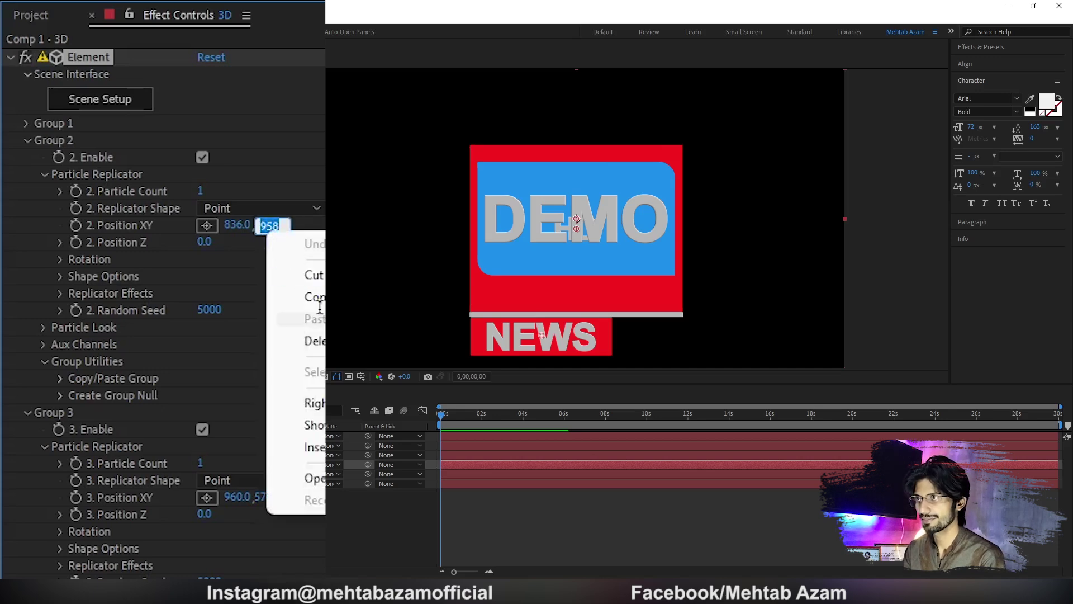
left_click(301, 297)
key("Return")
left_click(269, 498)
right_click(271, 500)
left_click(302, 576)
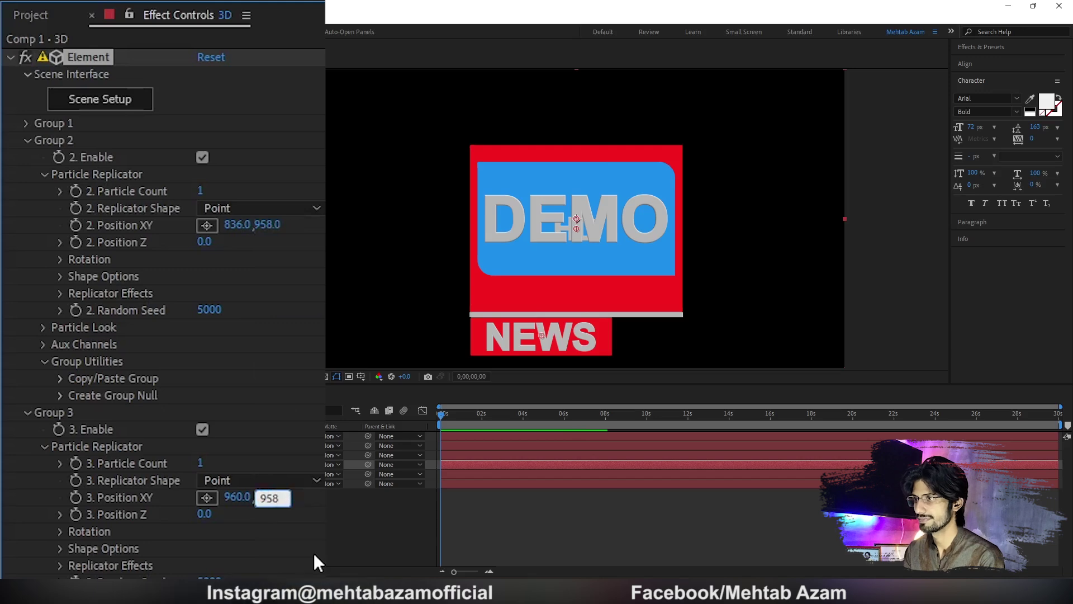
key("Return")
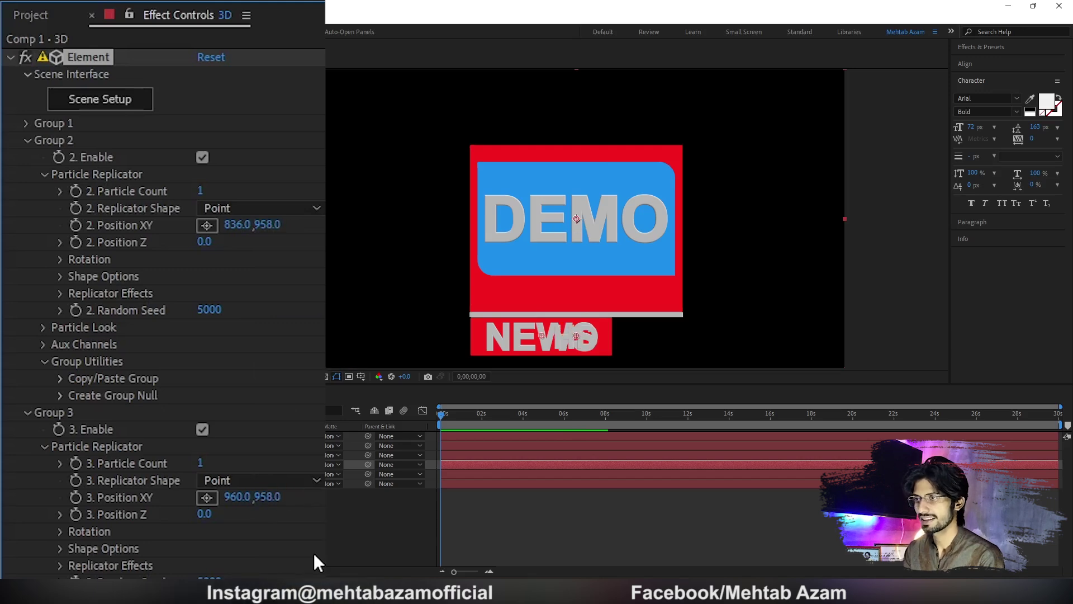
left_click_drag(234, 496, 436, 478)
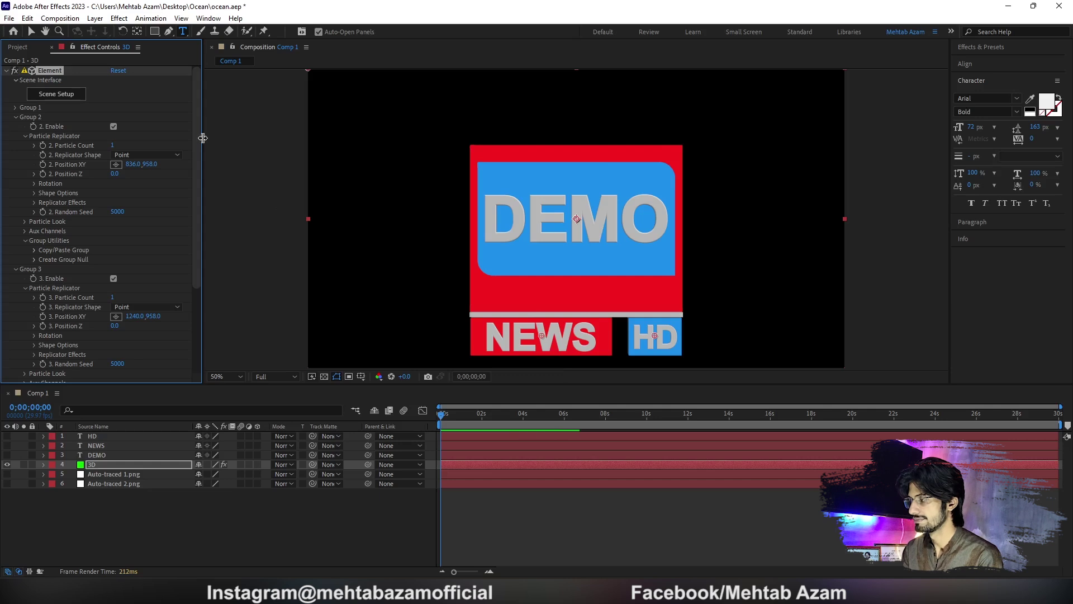
Reopen the Element scene, widen the red NEWS box in the group 2 folder along X and apply the scene changes
left_click(75, 98)
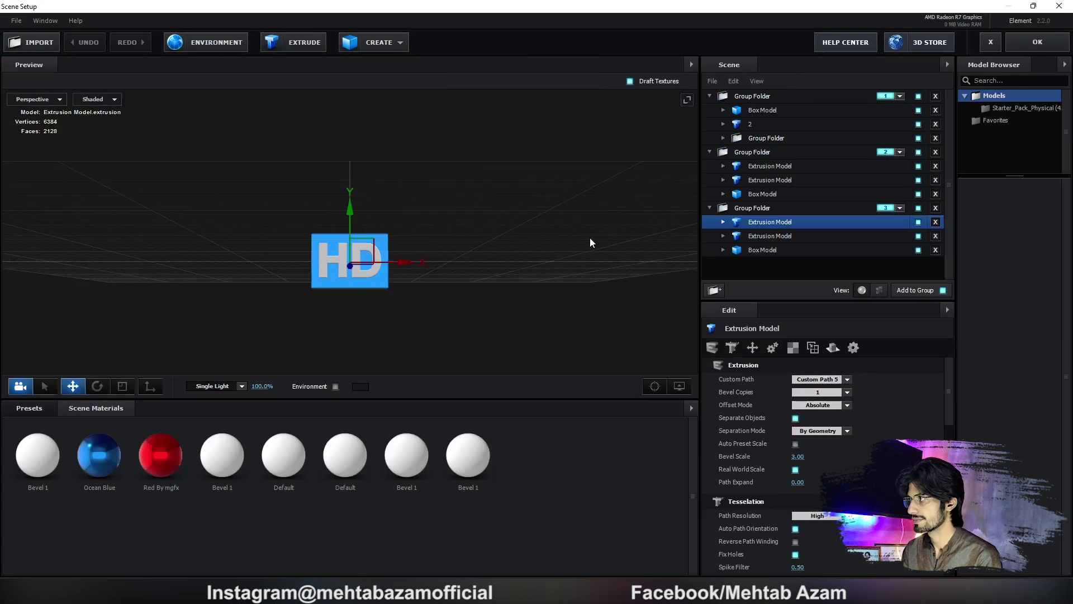
left_click(770, 153)
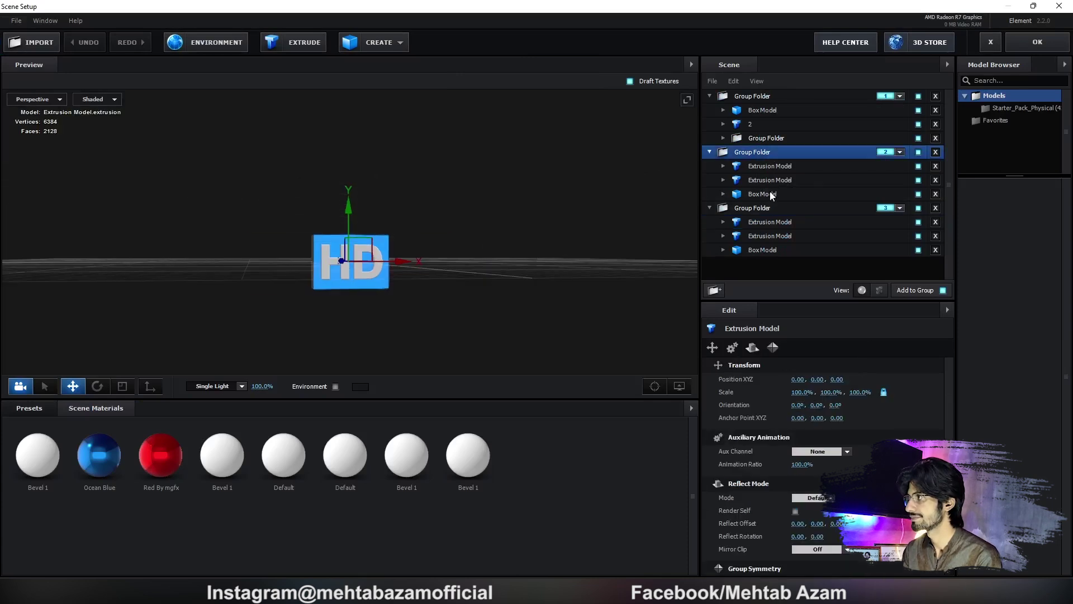
left_click(436, 262)
key("r")
left_click_drag(409, 266, 435, 266)
left_click(1035, 46)
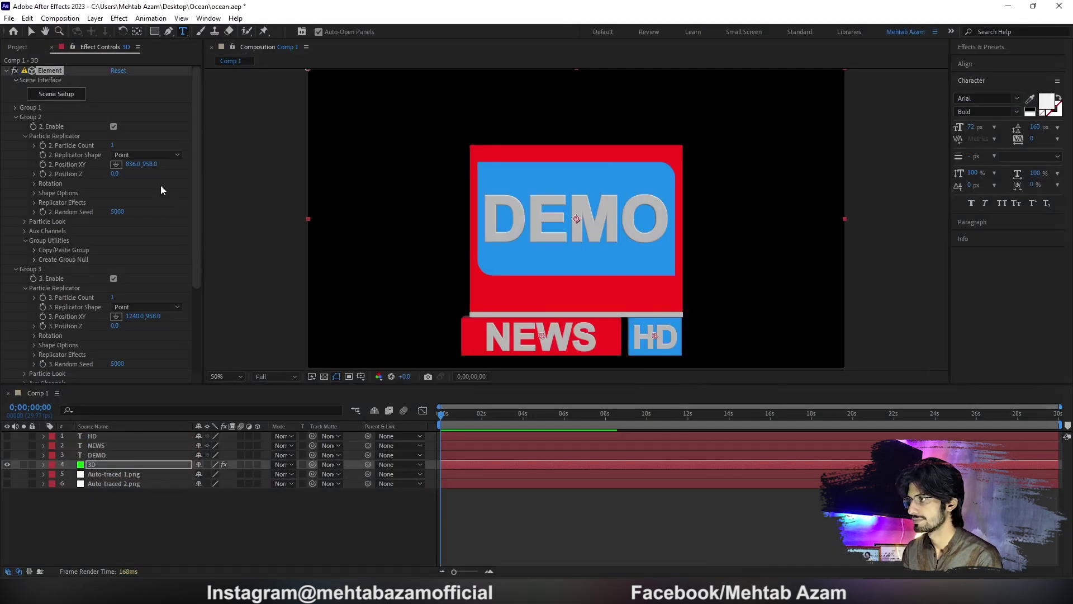
Set Group 2's Position XY to 864, 958 so the NEWS block meets HD under the logo, and save the project
left_click(134, 163)
left_click_drag(134, 164, 147, 163)
left_click(282, 532)
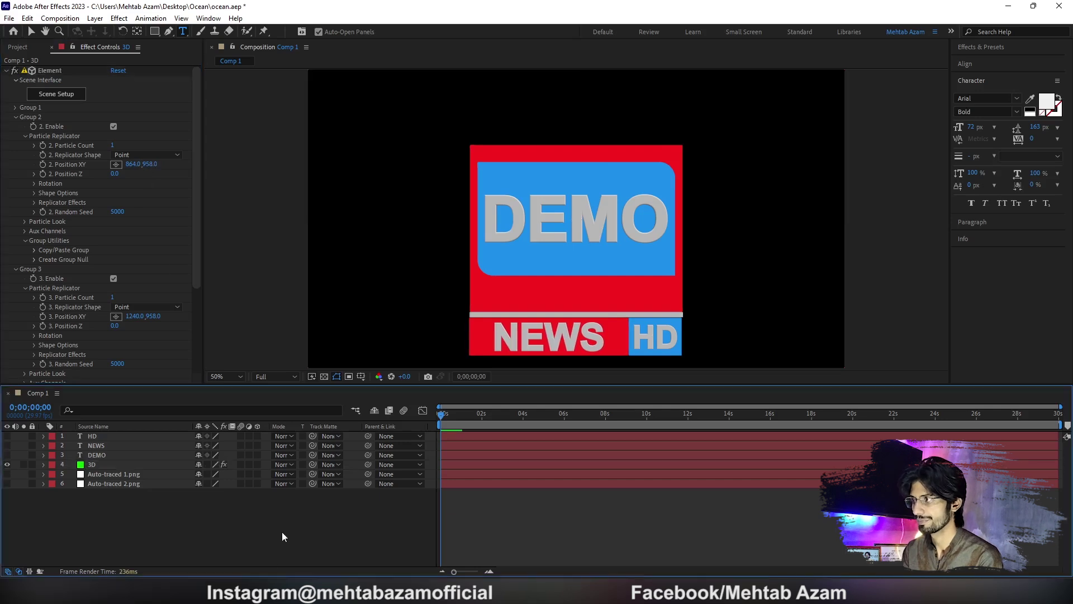
left_click(466, 417)
left_click_drag(455, 417, 415, 424)
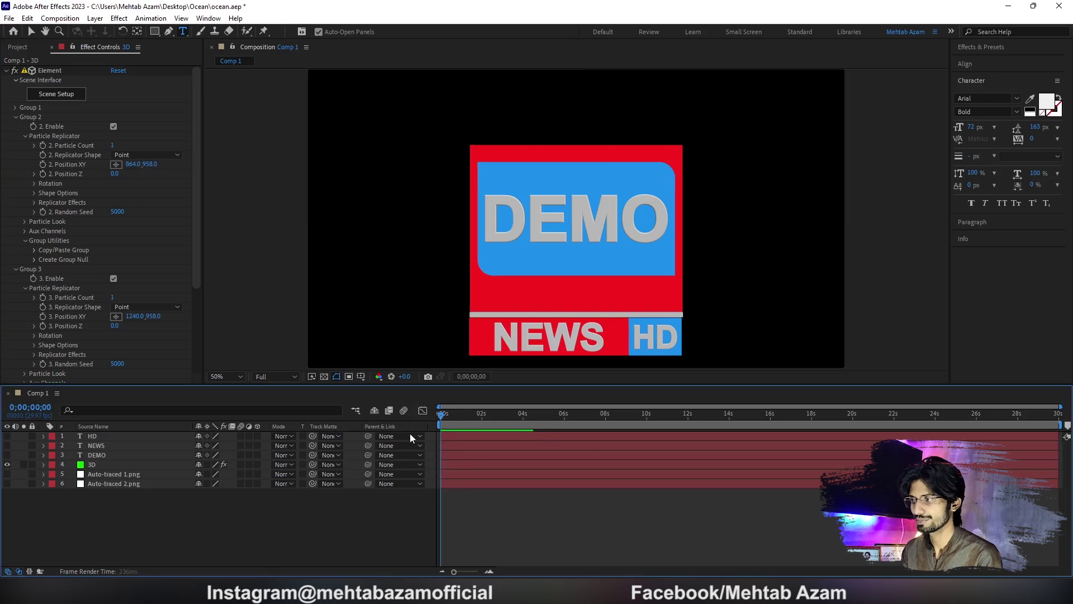
key("ctrl+s")
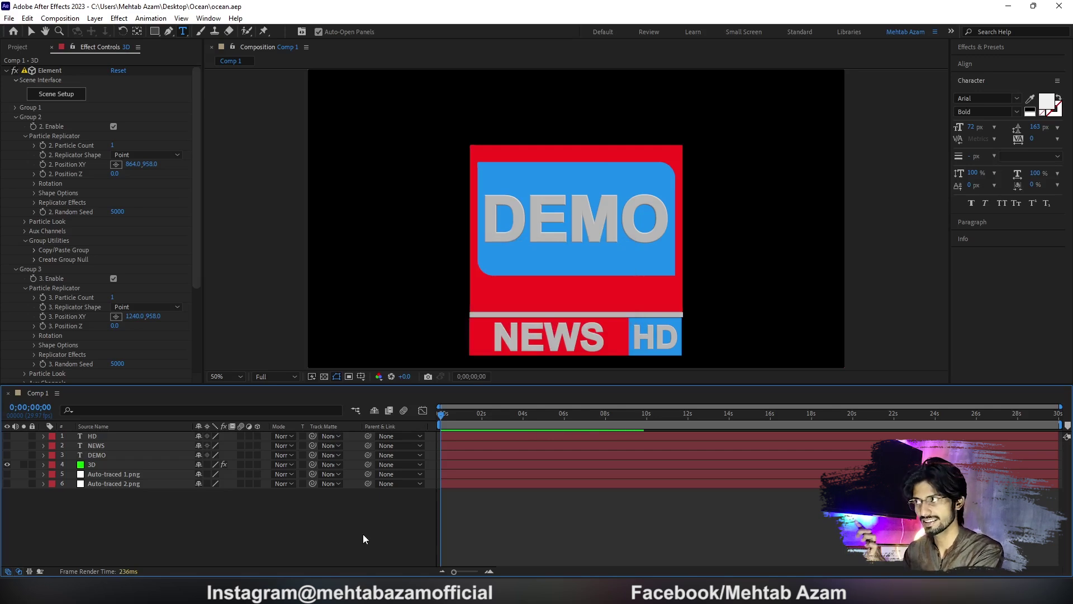
Reopen the Element scene and collapse the group 2 and group 3 folders, leaving only group 1's contents expanded
left_click(55, 95)
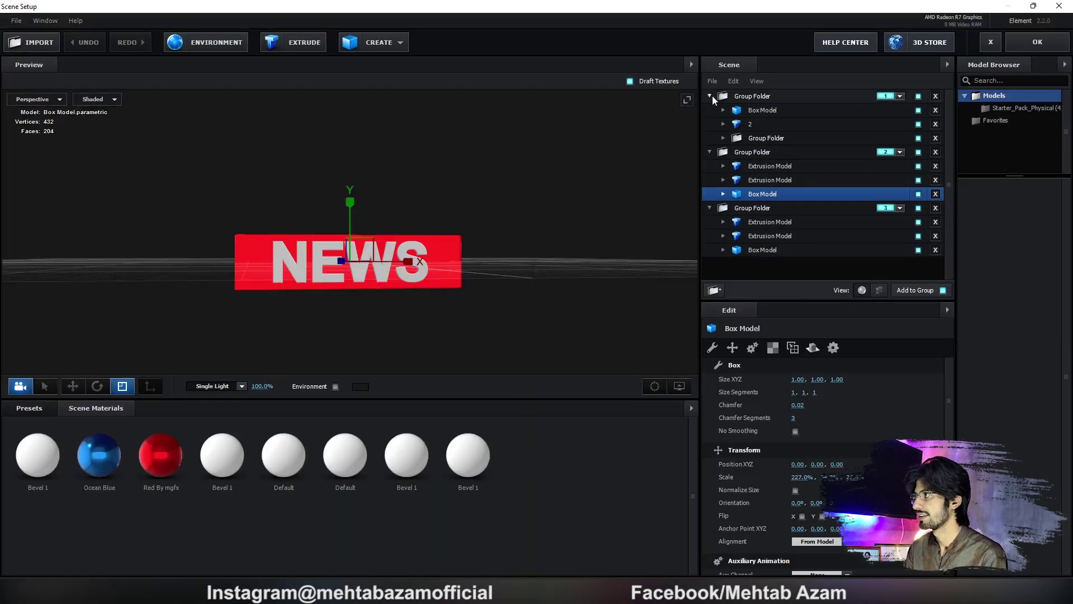
left_click(709, 95)
left_click(710, 109)
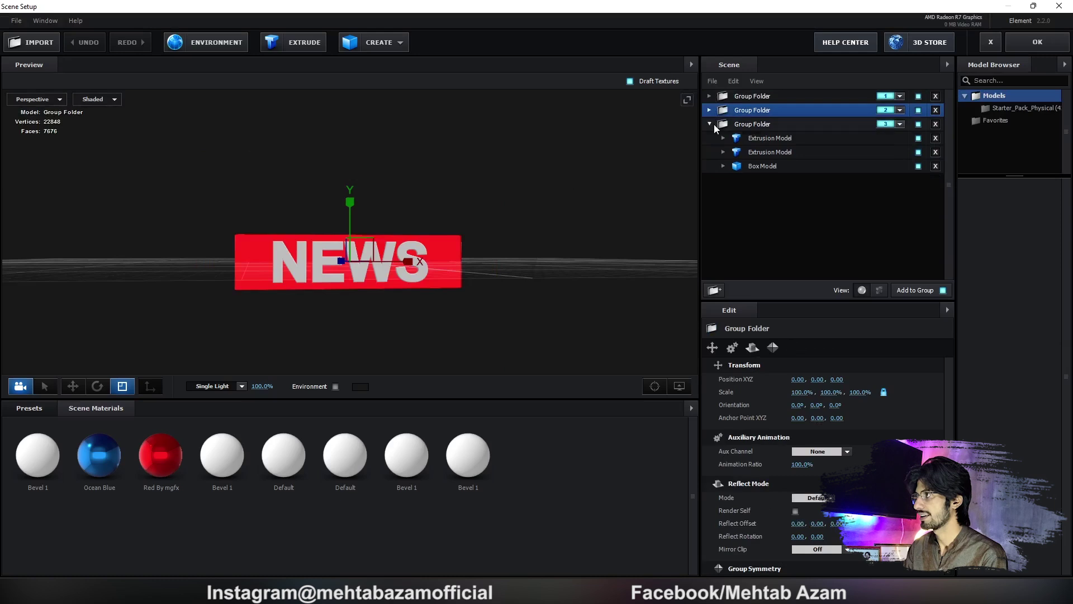
left_click(711, 124)
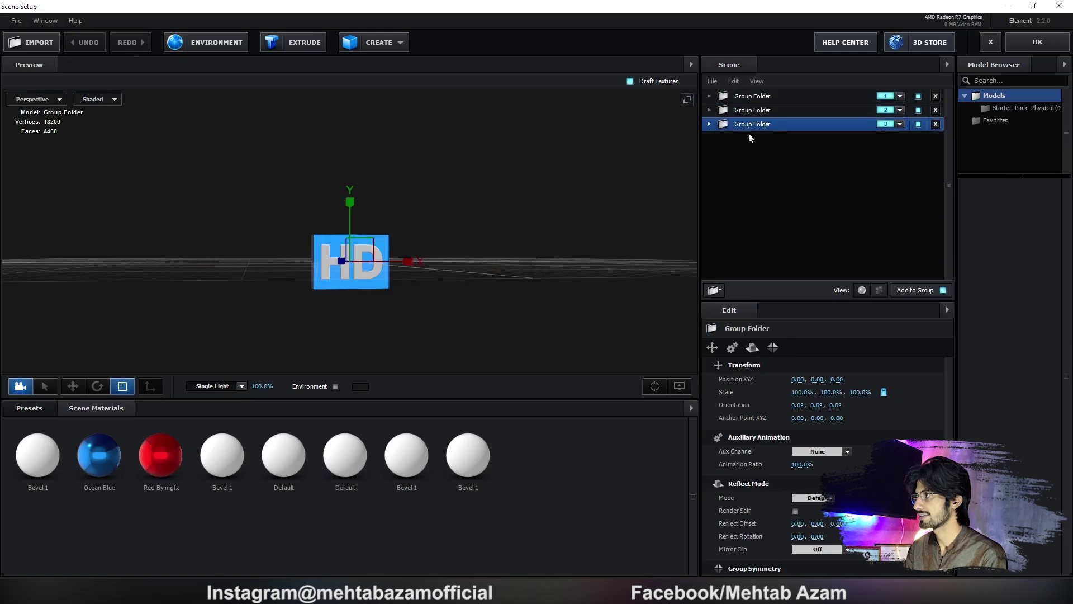
left_click(802, 95)
left_click(709, 96)
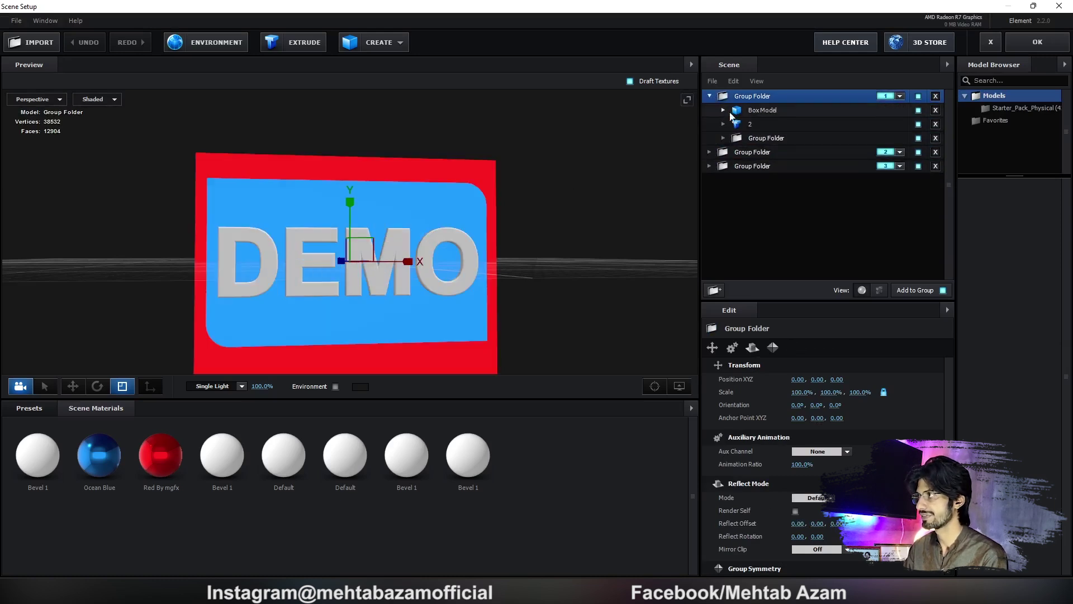
Toggle the visibility of the nested group folder and the extrusion named 2 in group 1 to check which logo parts they hold
left_click(762, 139)
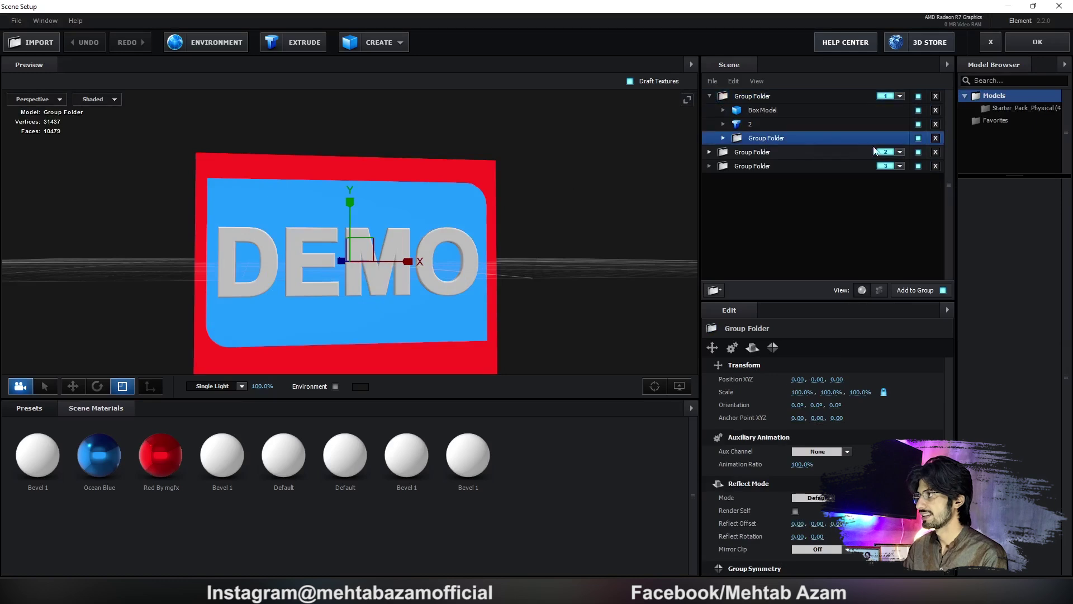
left_click(918, 139)
left_click(918, 139)
left_click(918, 139)
left_click(919, 138)
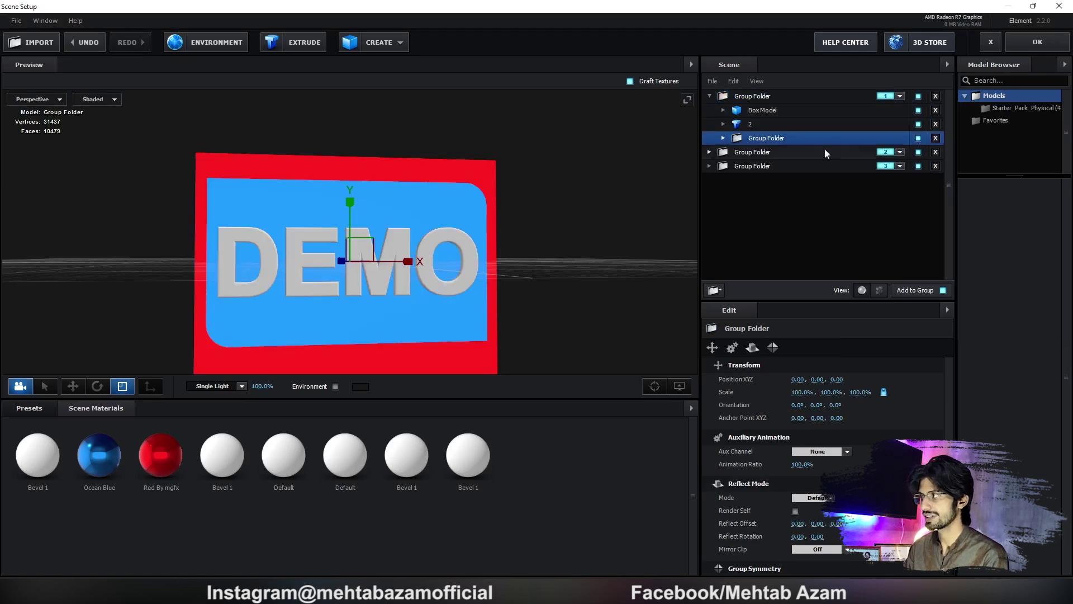
left_click(760, 122)
left_click_drag(659, 162, 413, 185)
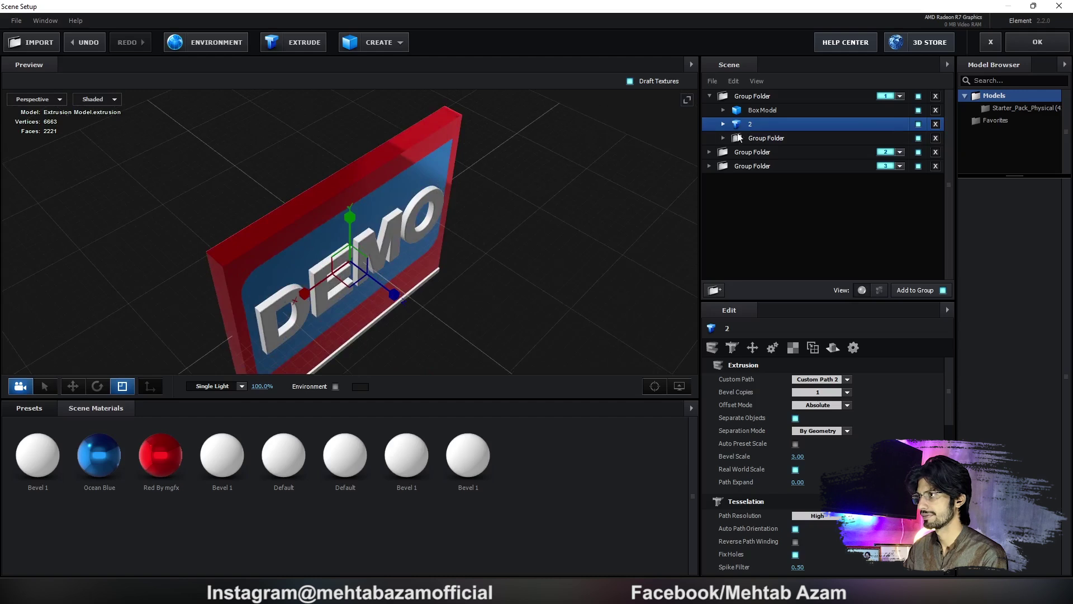
left_click(918, 123)
left_click(918, 123)
left_click_drag(692, 209, 766, 153)
Assign the nested DEMO group folder to auxiliary animation Channel 1 and apply the scene changes
left_click(787, 140)
right_click(787, 140)
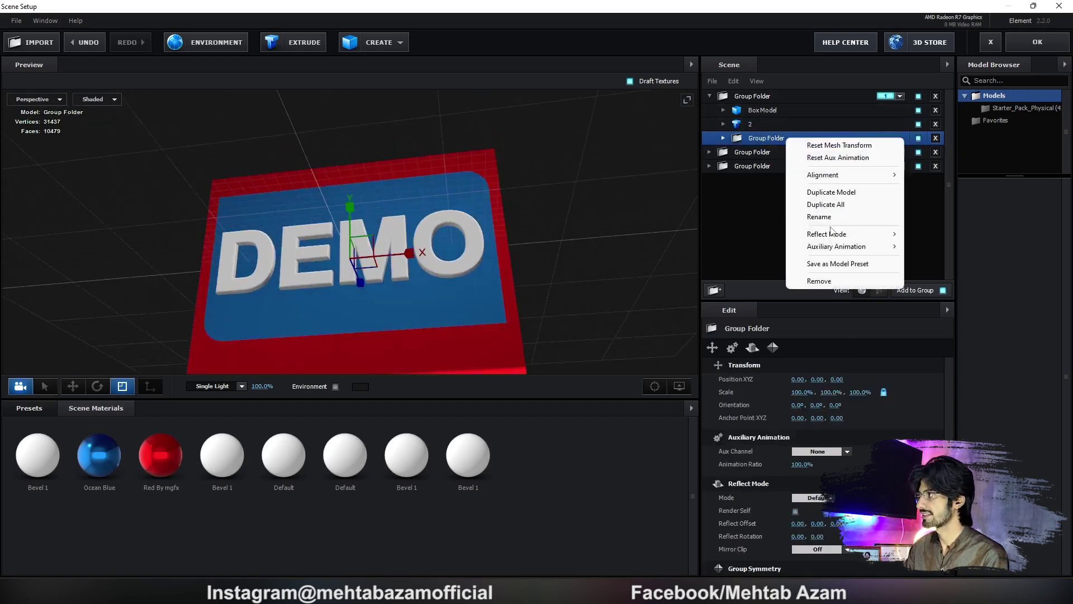
mouse_move(836, 246)
left_click(928, 257)
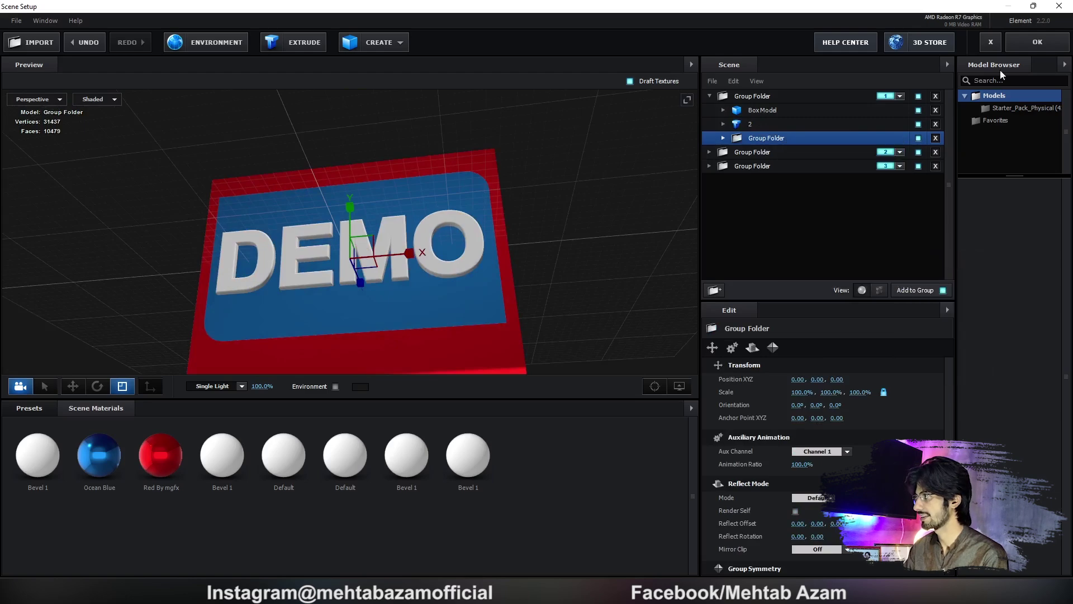
left_click(1026, 49)
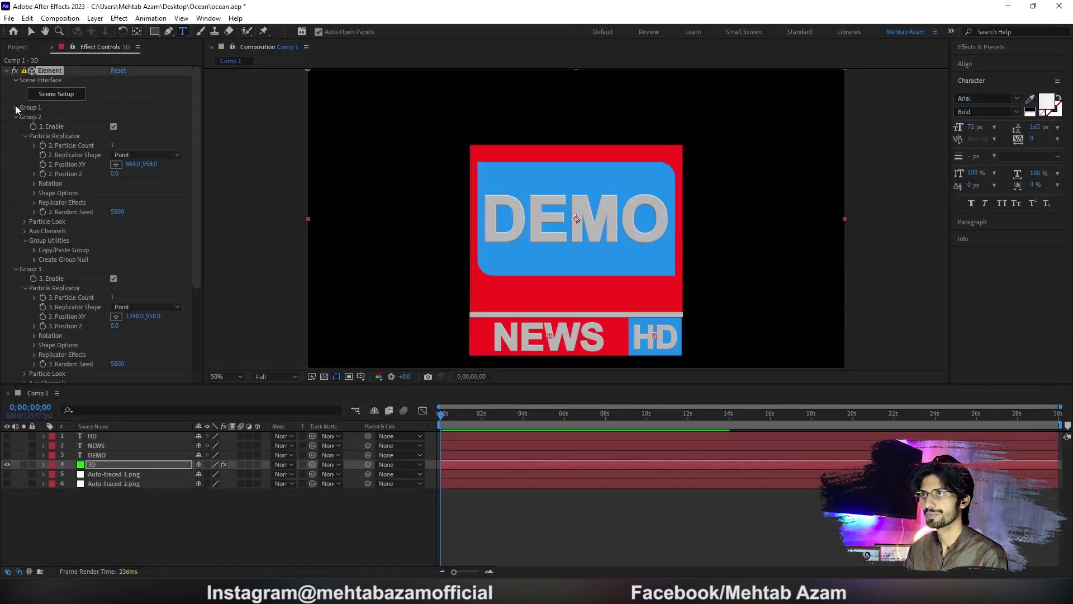
Test Group 1's auxiliary Channel 1 by setting its Rotation Y to 60°, and undo the rotation
left_click(16, 107)
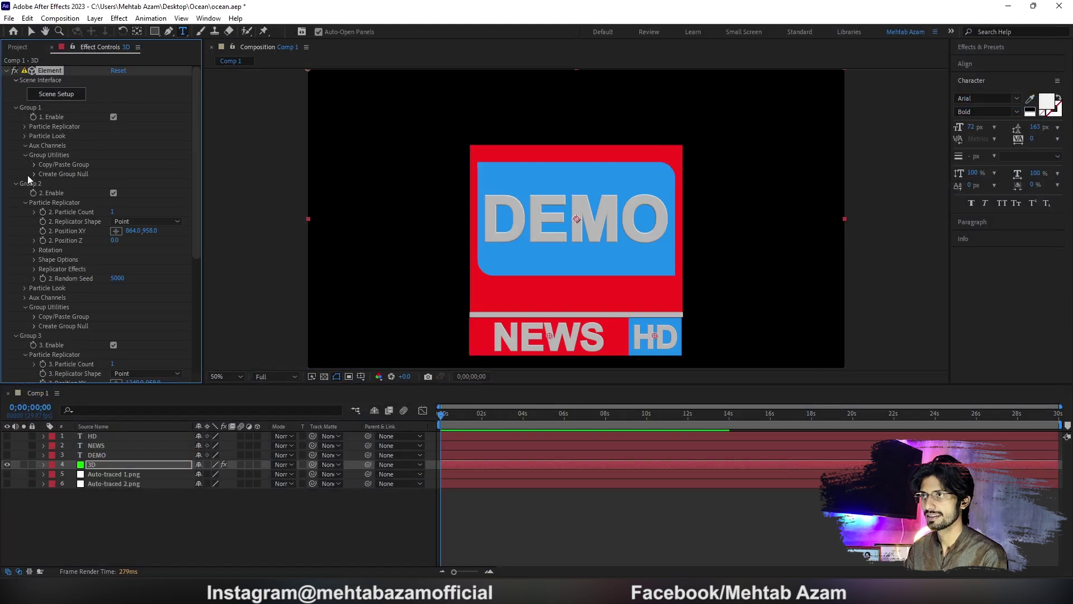
left_click(34, 155)
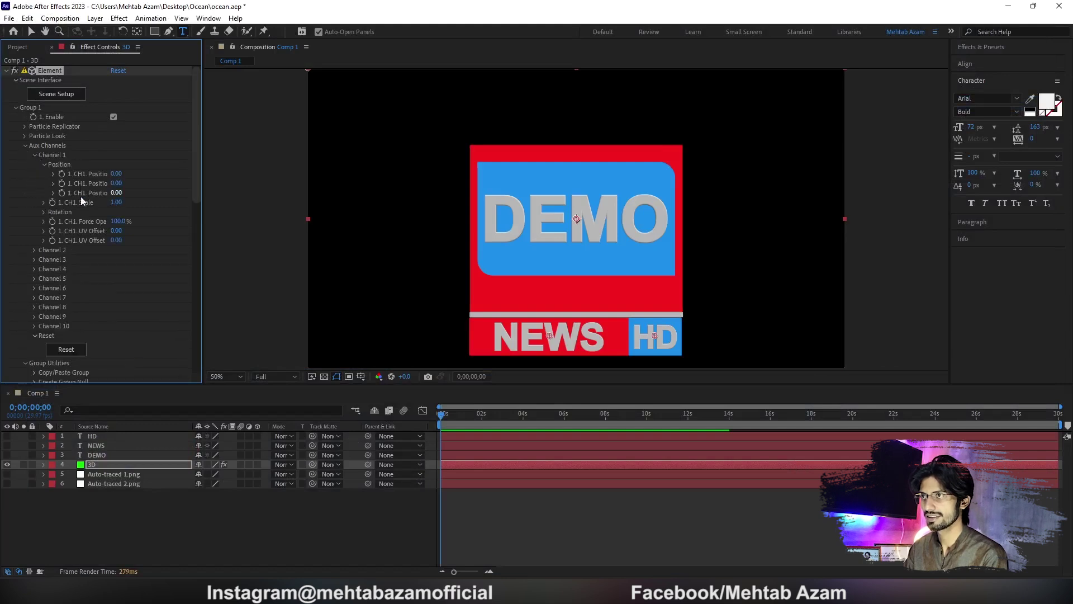
left_click(44, 212)
left_click_drag(120, 230, 159, 232)
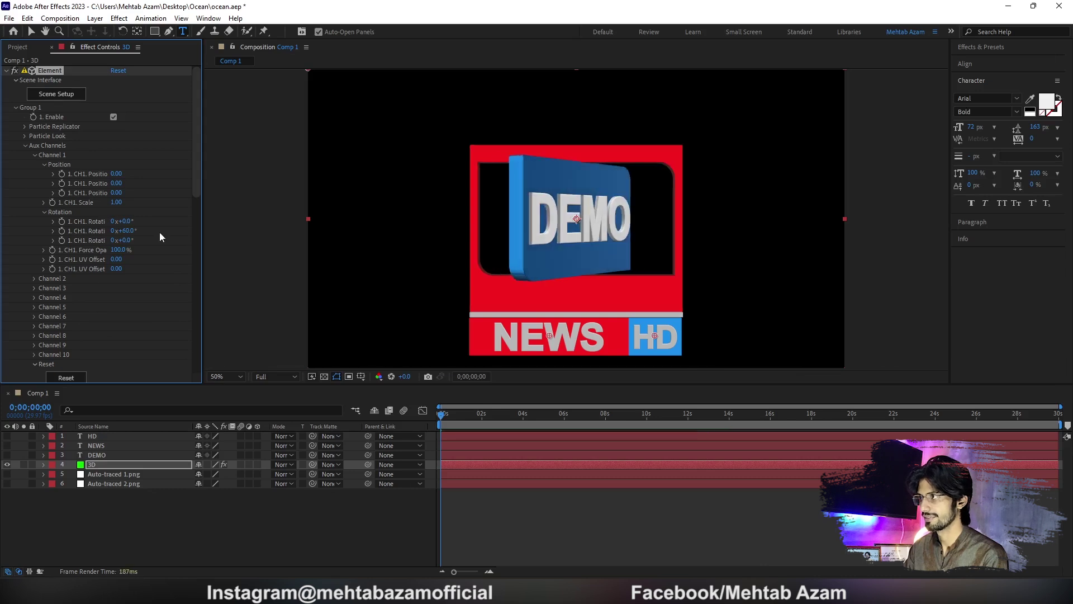
key("ctrl+z")
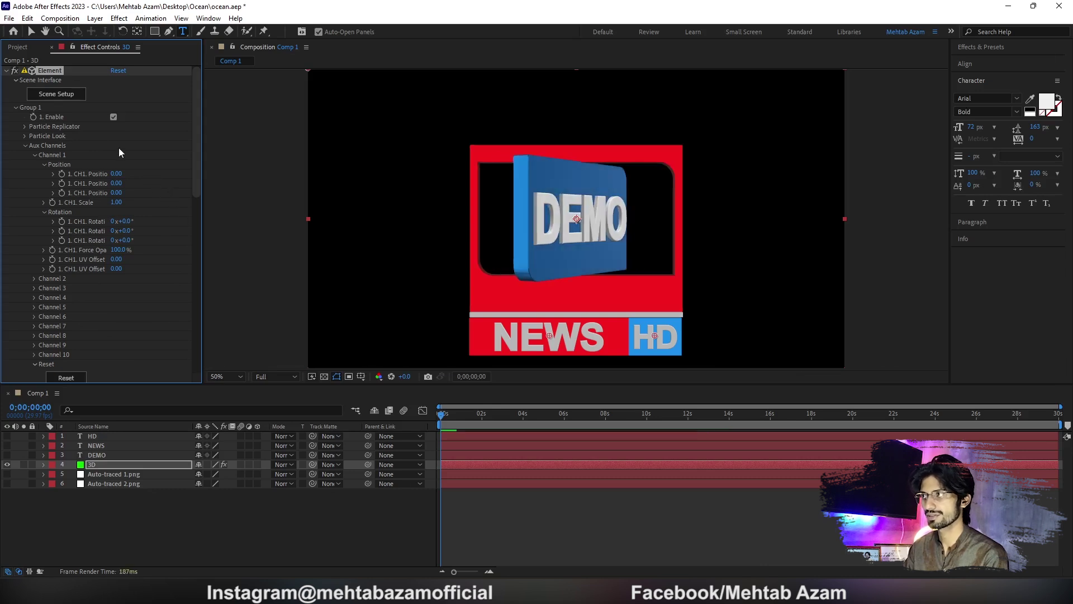
Reopen the Element scene and check the nested DEMO folder's visibility and its auxiliary animation assignment to Channel 1
left_click(48, 97)
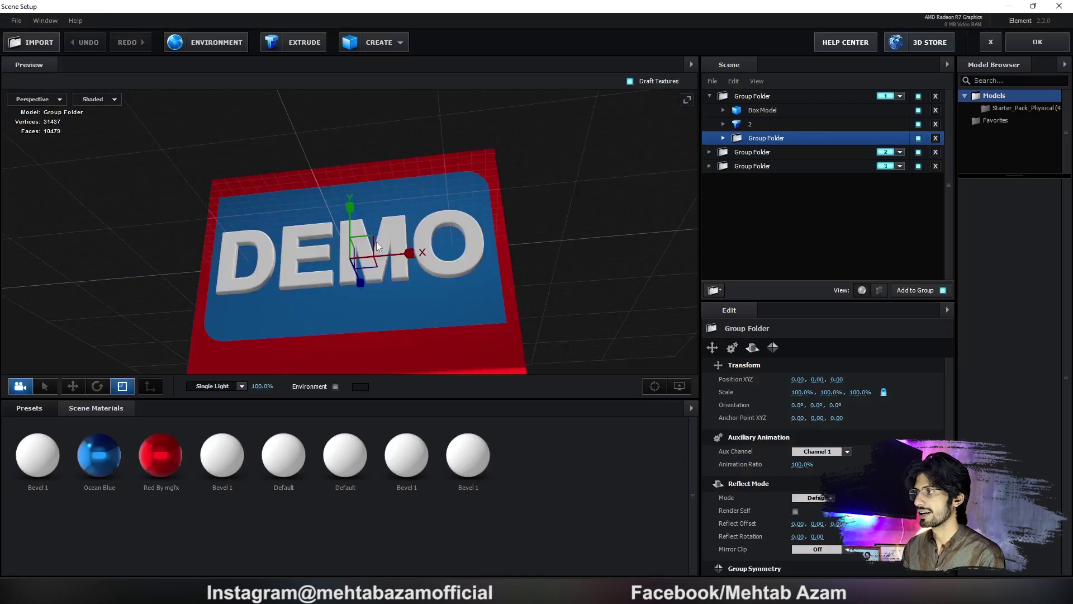
left_click_drag(377, 242, 500, 273)
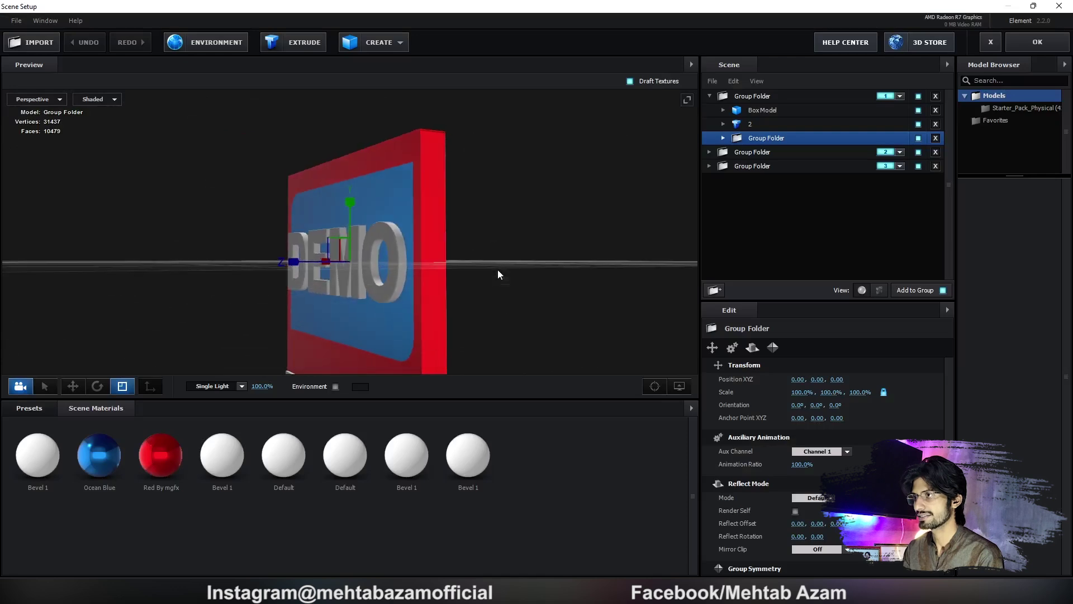
left_click(918, 137)
left_click(918, 137)
left_click_drag(696, 159, 569, 162)
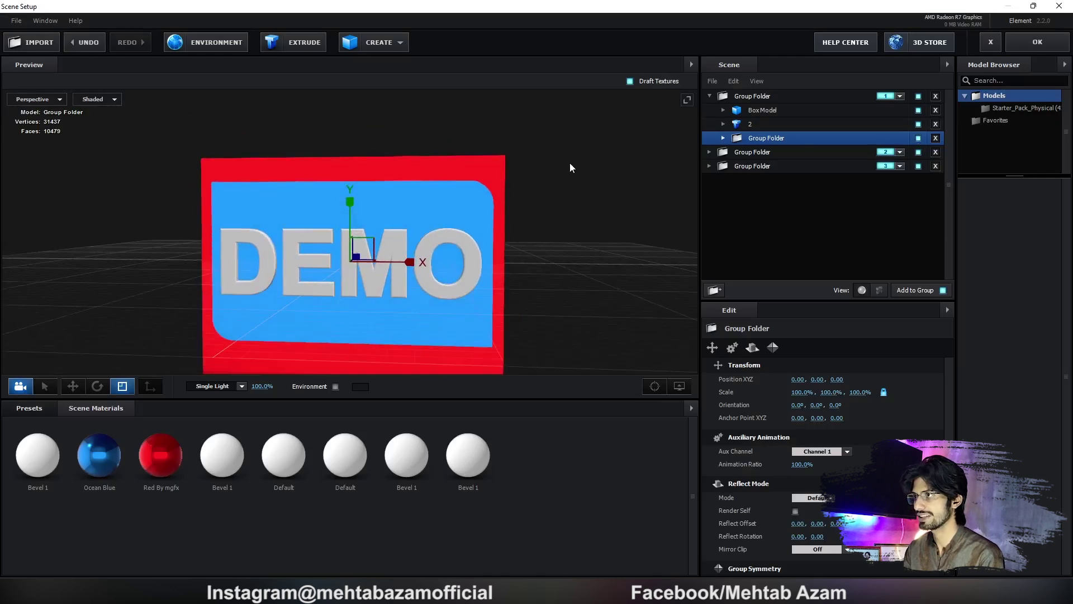
right_click(760, 145)
mouse_move(801, 250)
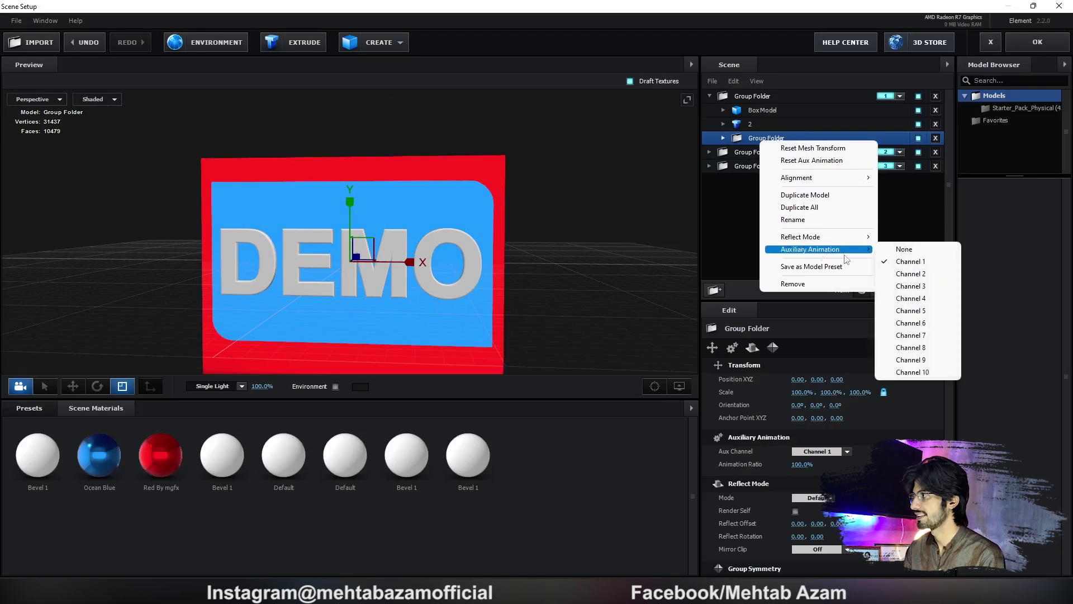
left_click(908, 262)
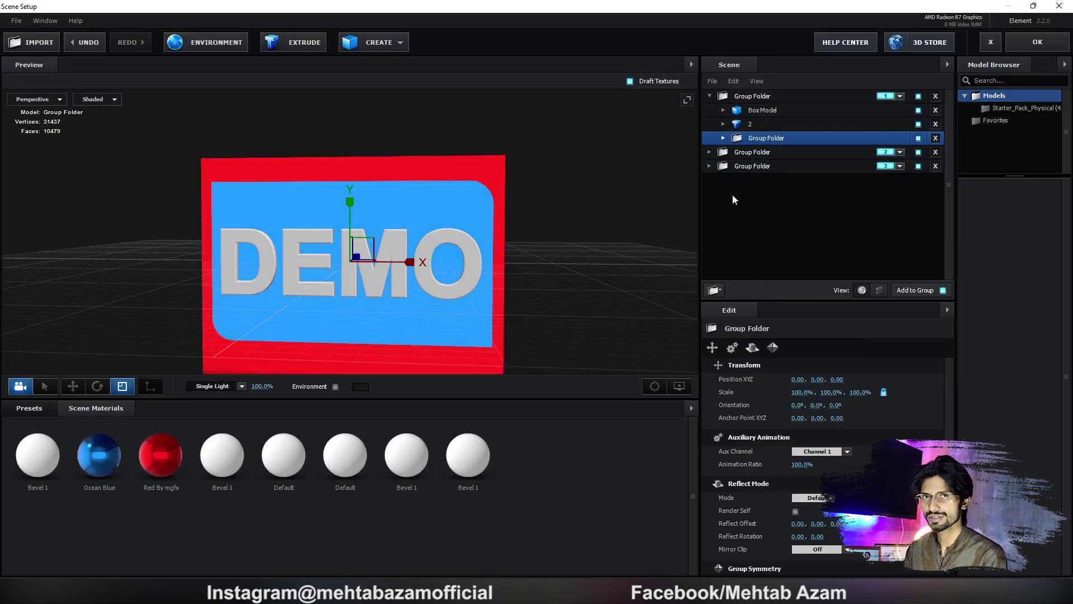
Review the group 2 and group 3 folders, reselect the nested DEMO folder and return to the composition
left_click(808, 154)
left_click(799, 166)
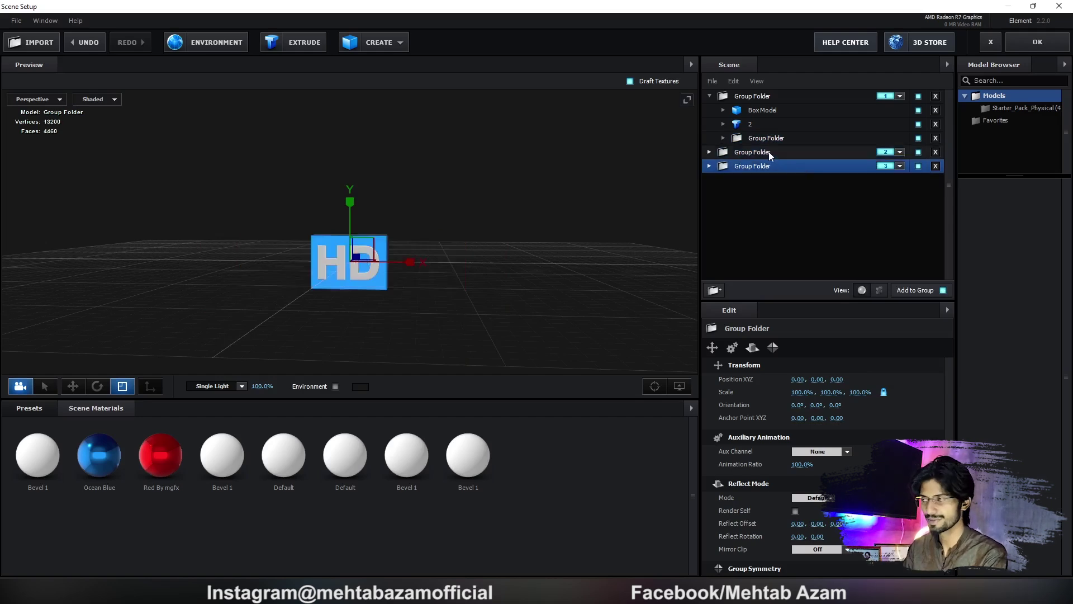
left_click(728, 140)
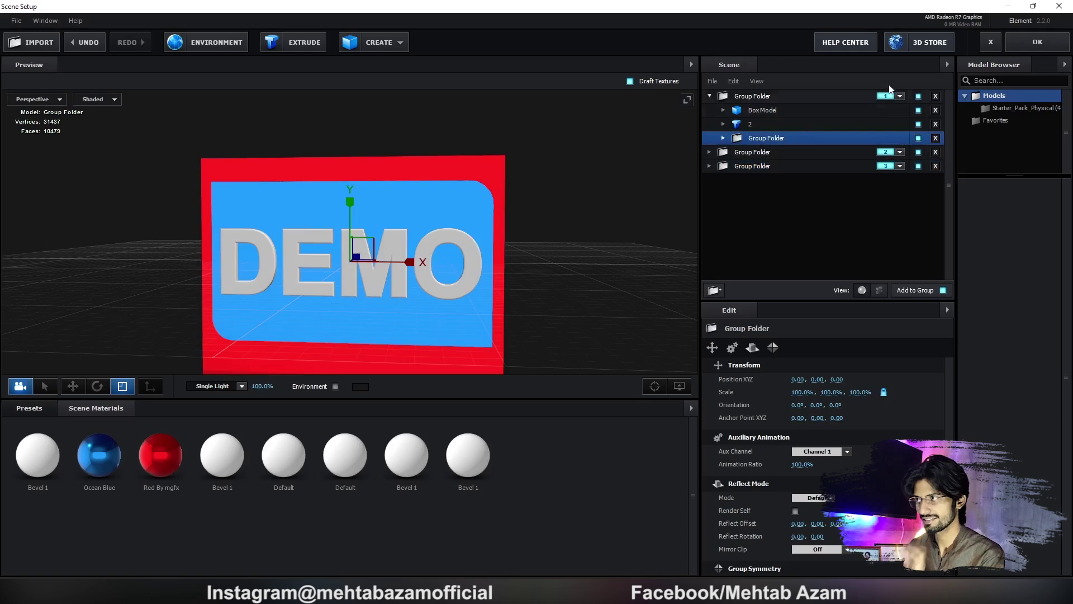
left_click(1017, 39)
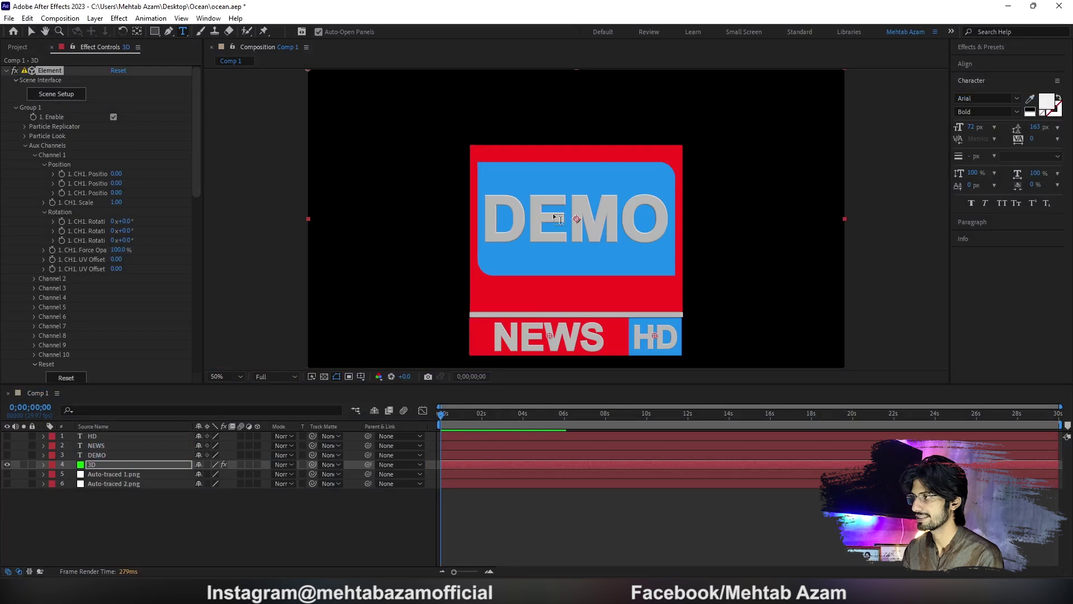
At 0;00;00;27, undo a trial Position Z offset and enable keyframing for Group 1 Channel 1's Position Z and Rotation Y
left_click_drag(442, 418, 459, 419)
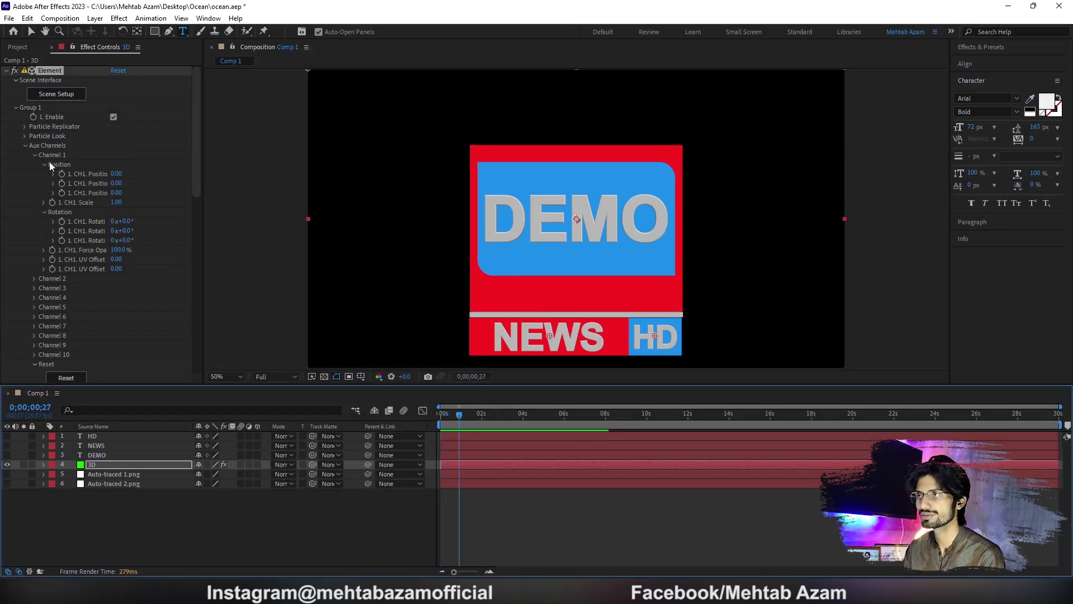
left_click_drag(116, 192, 109, 192)
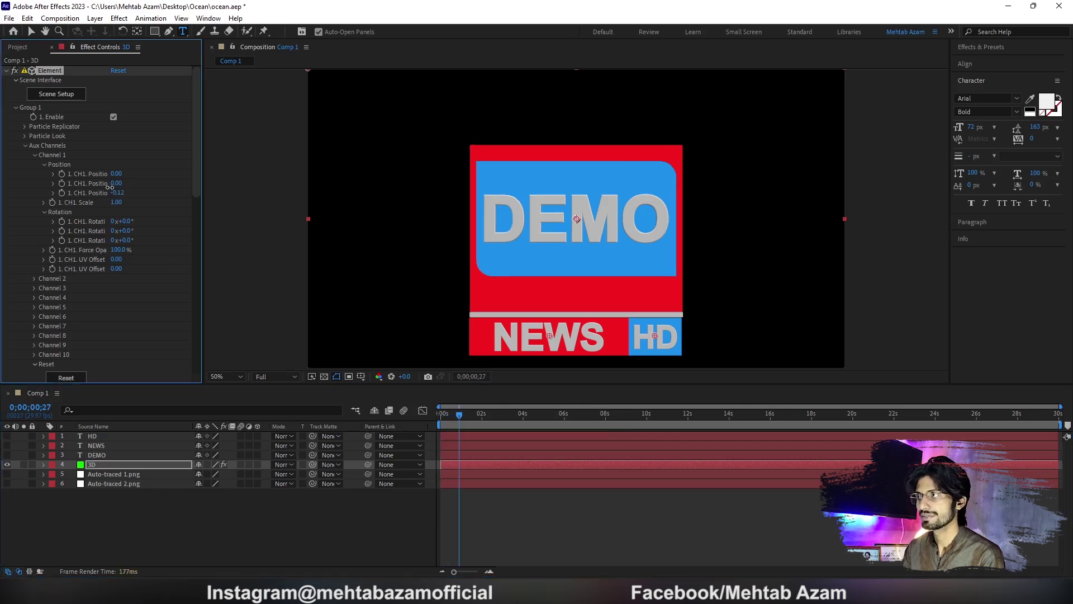
key("ctrl+z")
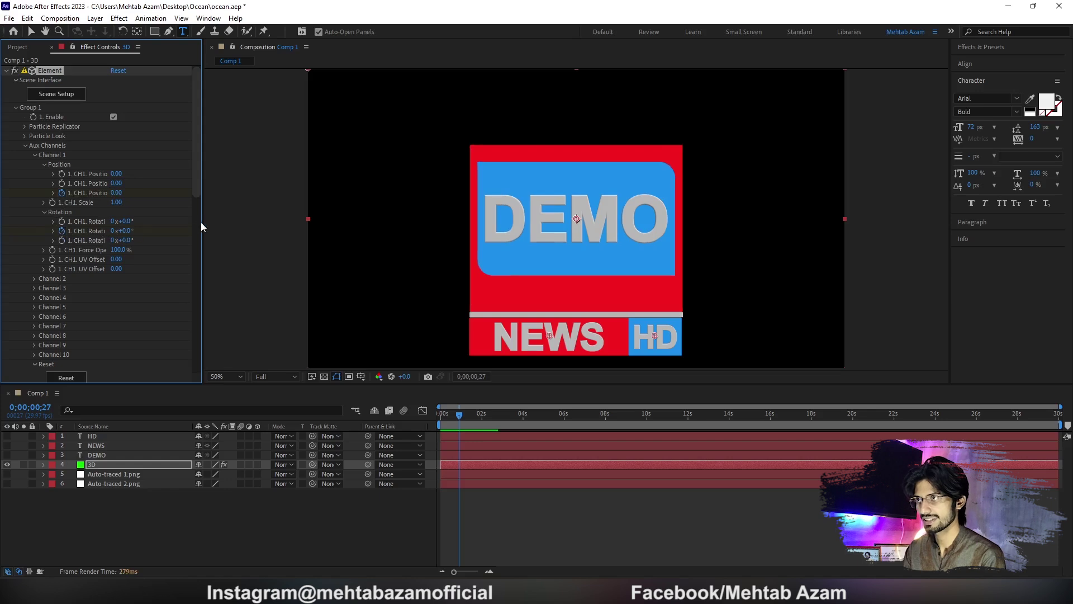
Widen the effect settings area to show full parameter names, undo the accidental empty text layer and reselect the 3D layer
left_click_drag(204, 221, 228, 216)
left_click_drag(238, 217, 239, 222)
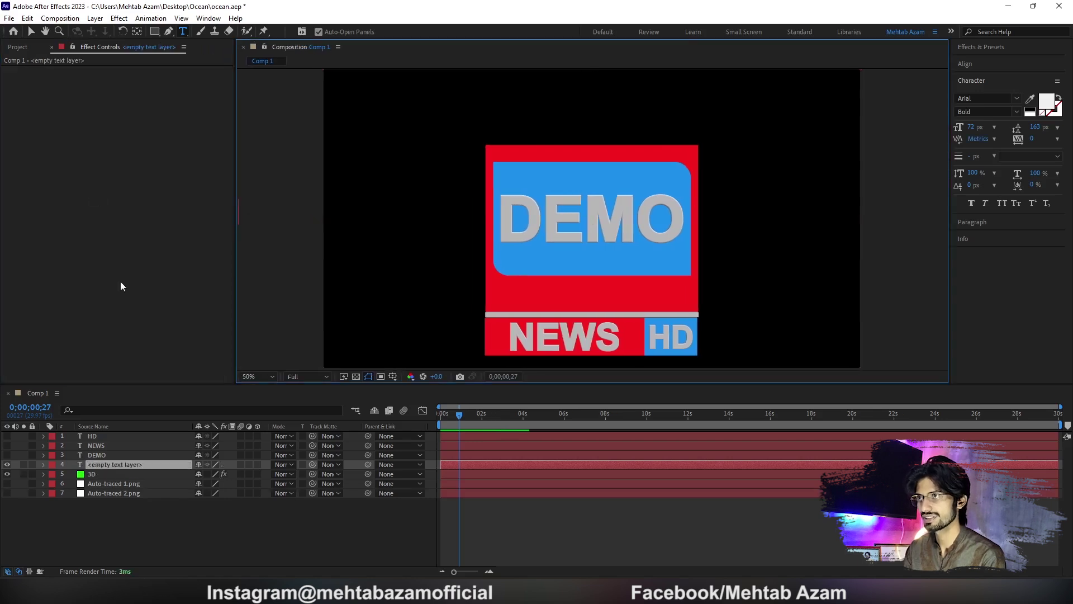
left_click(124, 471)
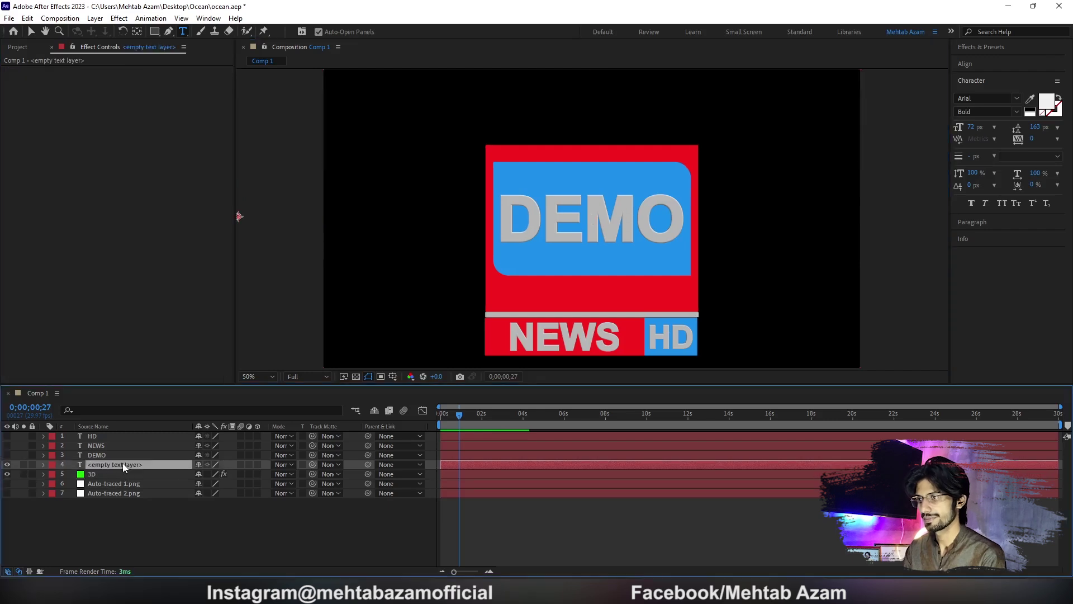
key("ctrl+z")
left_click(101, 465)
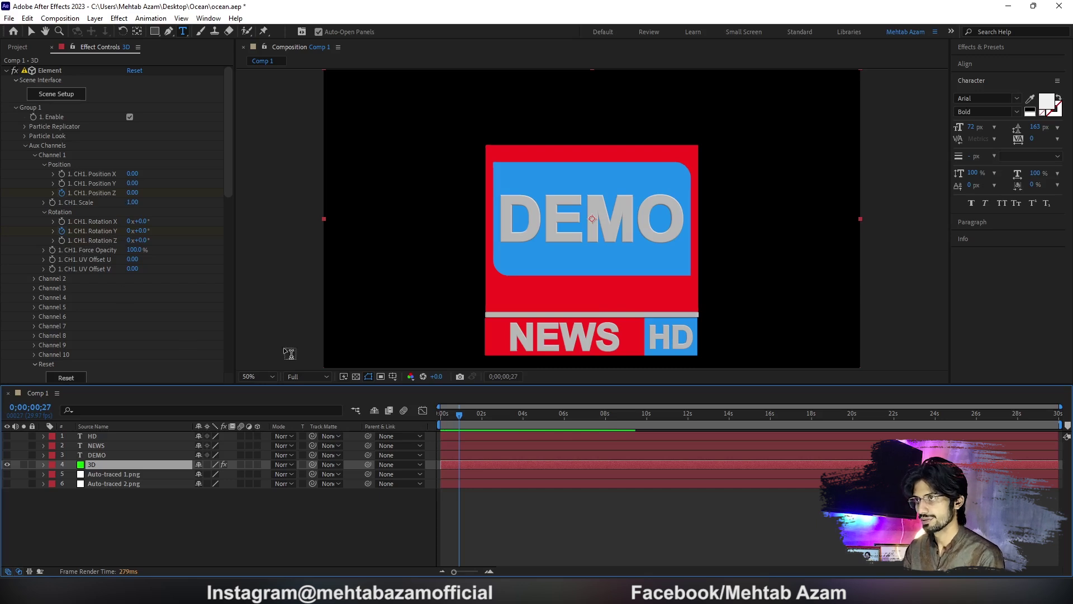
At 0;00;02;01, set Group 1 Channel 1's Position Z to 0.82 to push the DEMO block backward
left_click_drag(461, 413, 482, 420)
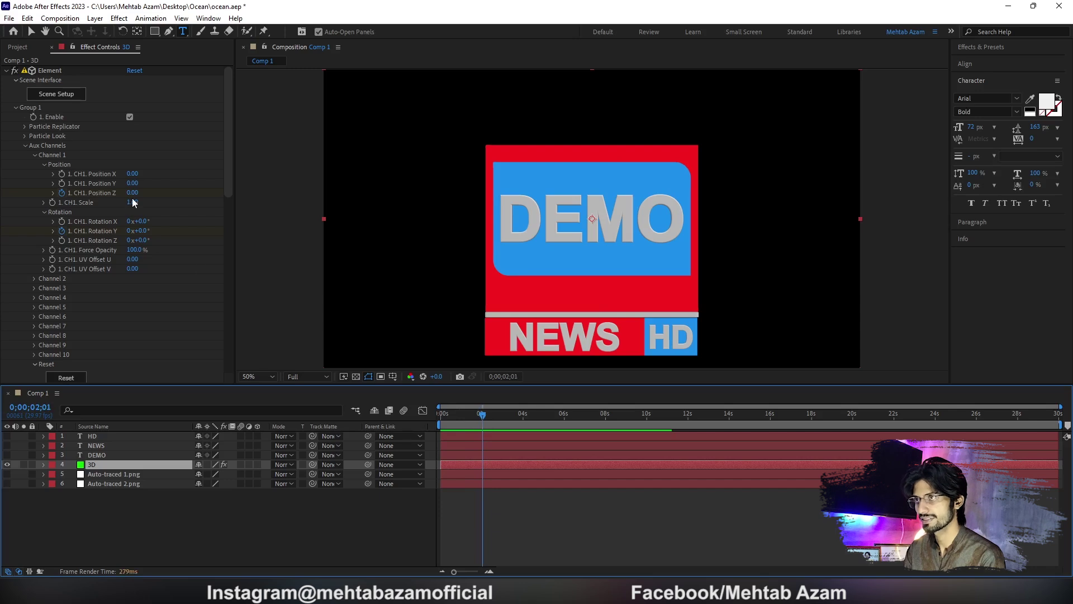
left_click_drag(131, 194, 190, 206)
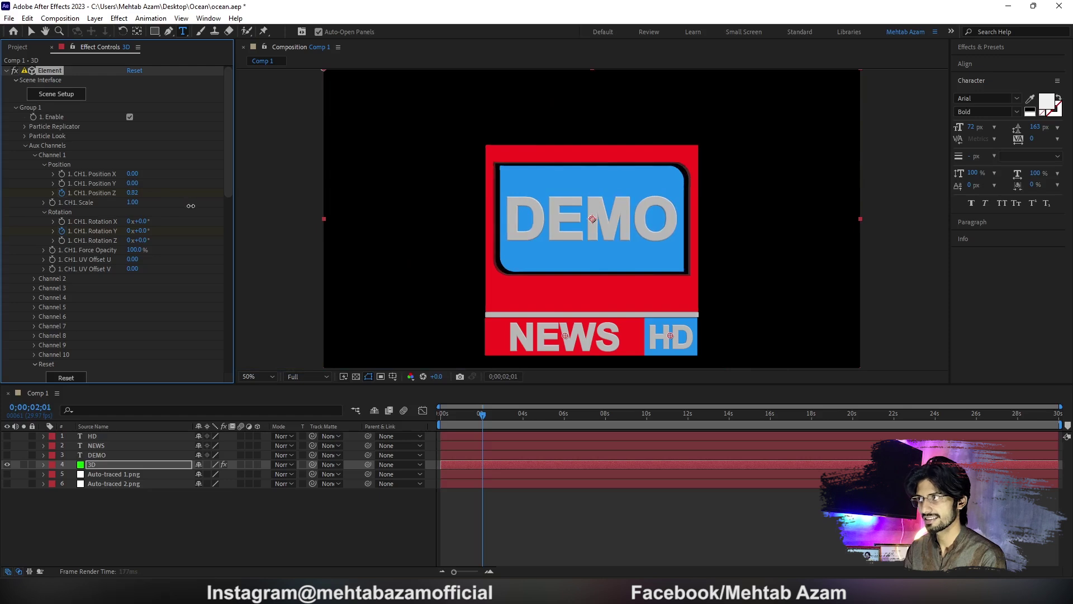
At 0;00;03;14, set Group 1 Channel 1's Position Z to 0 and Rotation Y to one full revolution
left_click(512, 414)
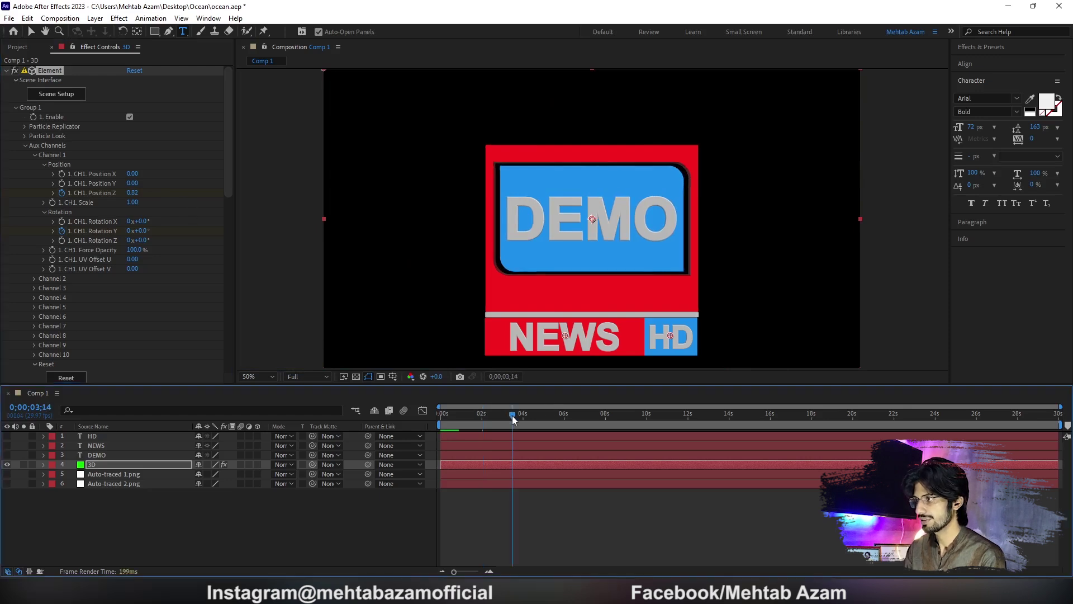
left_click(133, 193)
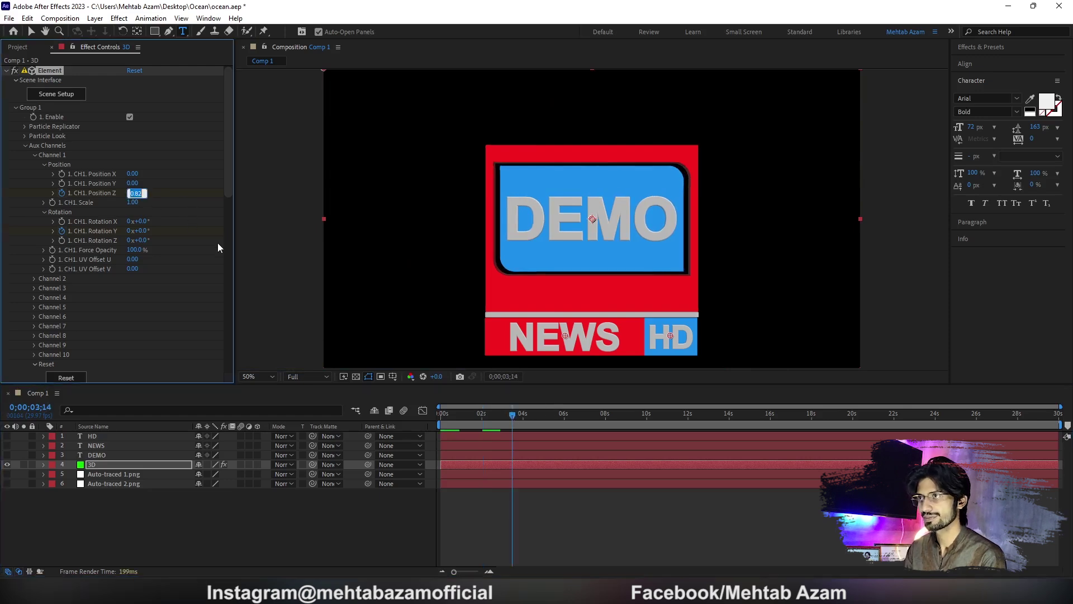
type("0")
key("Return")
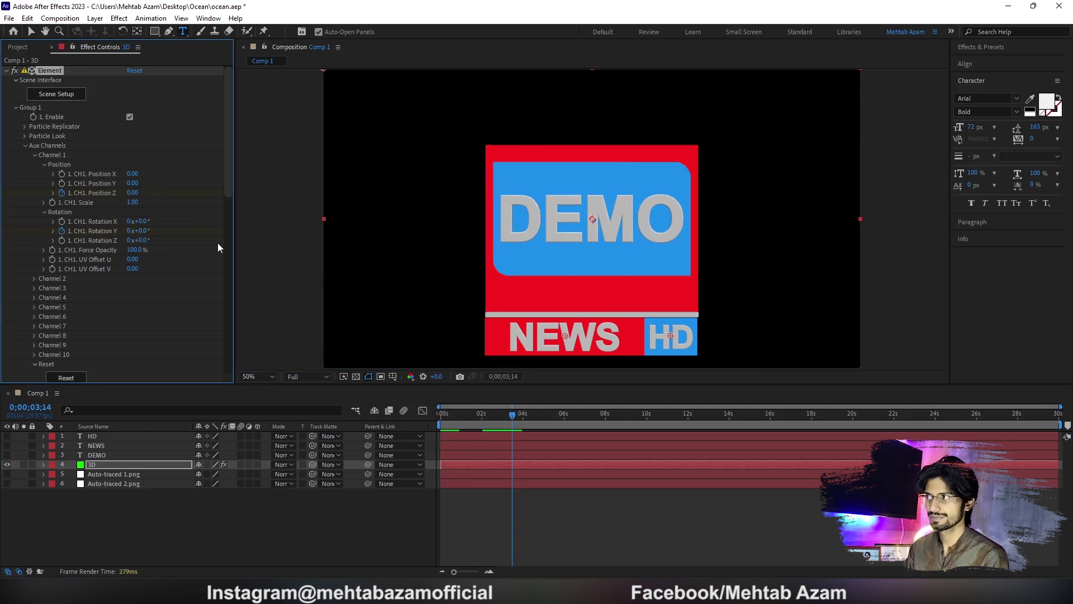
left_click(130, 230)
type("1")
key("Return")
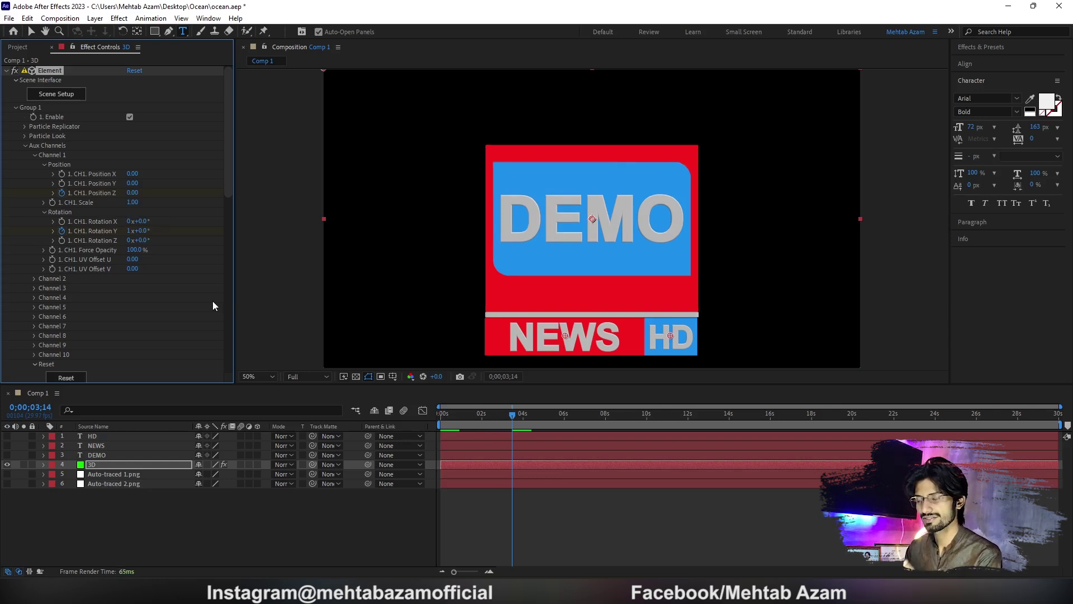
Reveal the 3D layer's keyframes, shorten the work area to about 6.5 seconds and preview the DEMO block's spin
key("u")
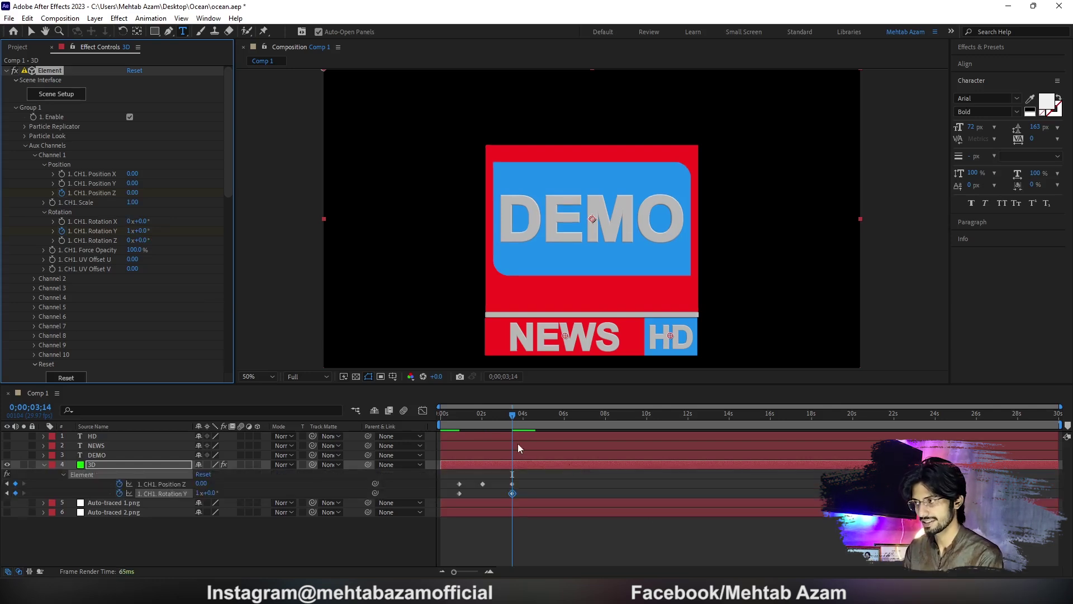
left_click_drag(525, 479, 457, 497)
left_click(458, 415)
left_click_drag(1059, 424, 574, 501)
key("space")
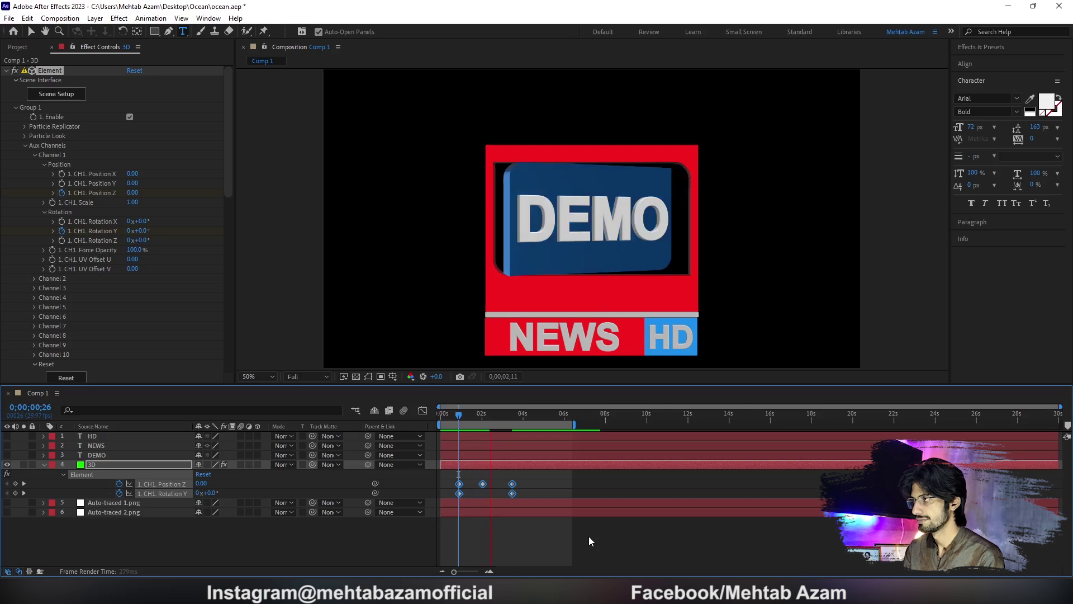
left_click(534, 478)
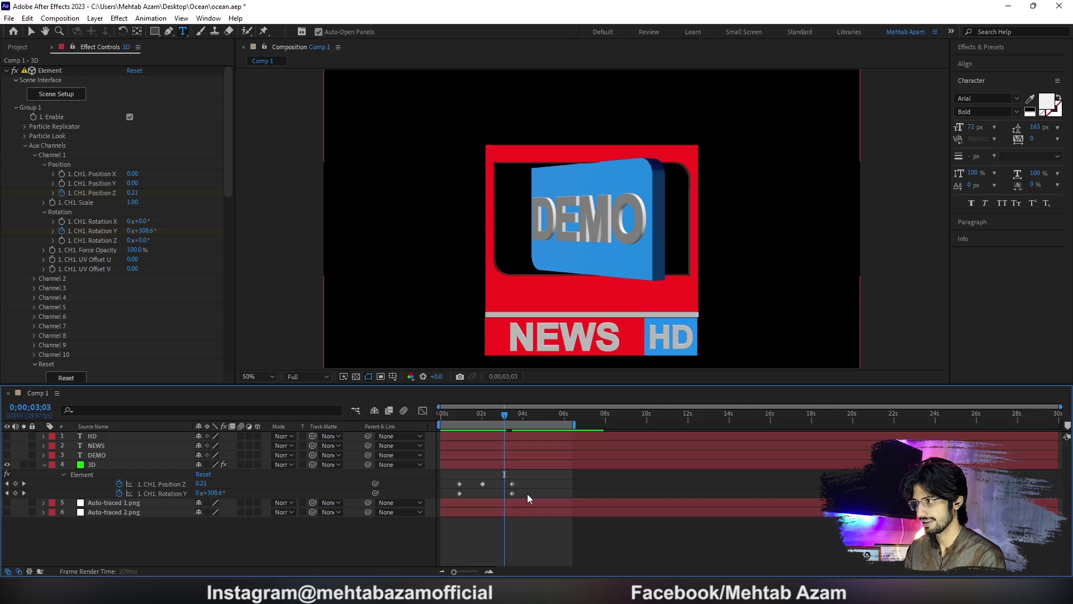
Compress the Channel 1 keyframes proportionally so the last pair falls at about 2.5 seconds
left_click_drag(528, 494, 475, 480)
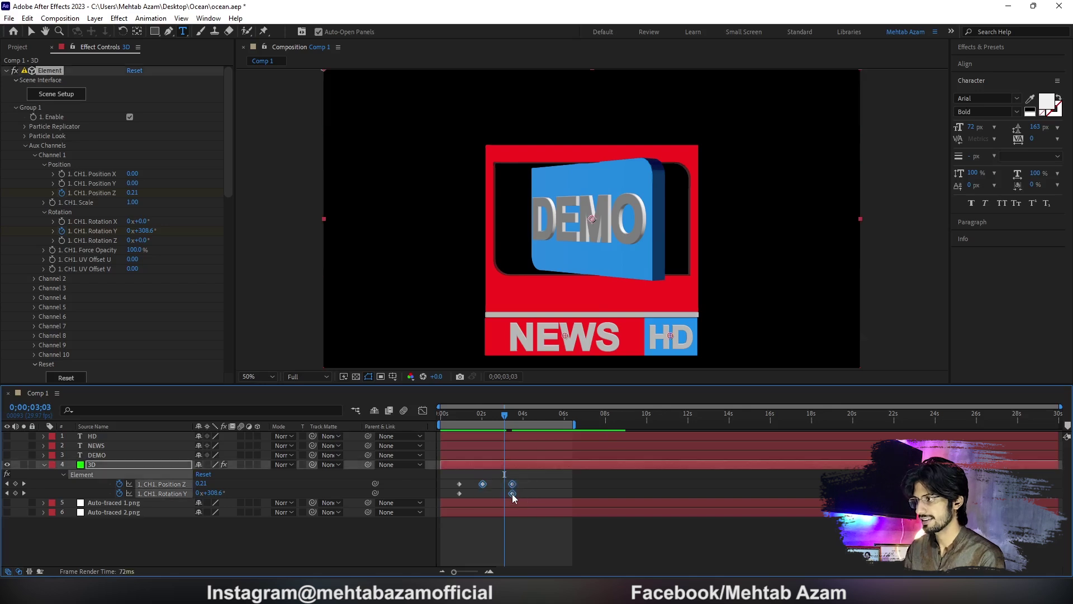
left_click_drag(513, 496, 457, 495)
left_click(511, 498)
left_click(451, 414)
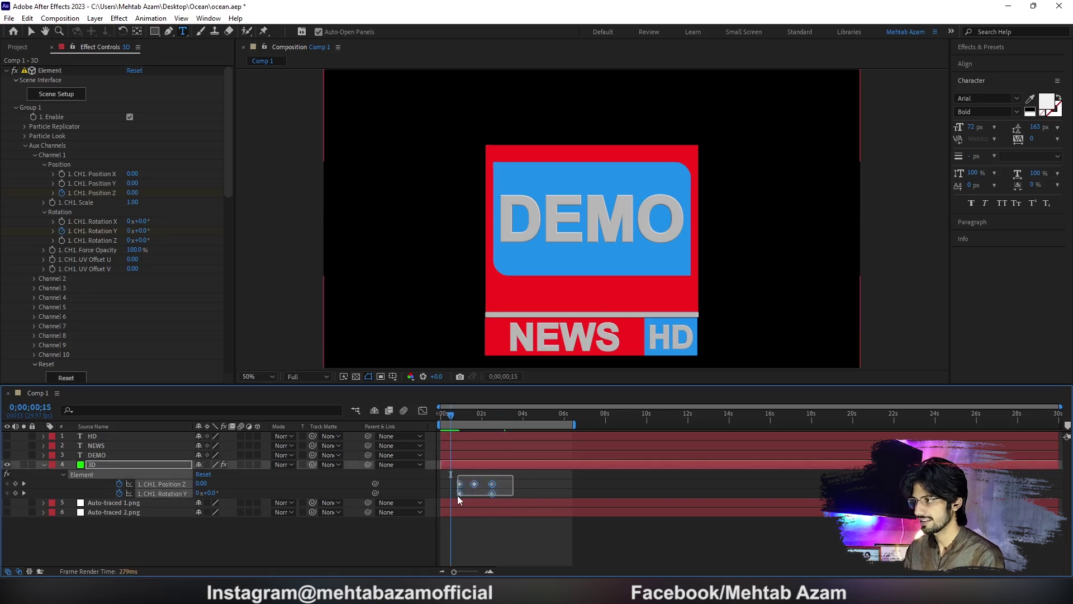
Apply Easy Ease to all Channel 1 Position Z and Rotation Y keyframes
mouse_move(457, 495)
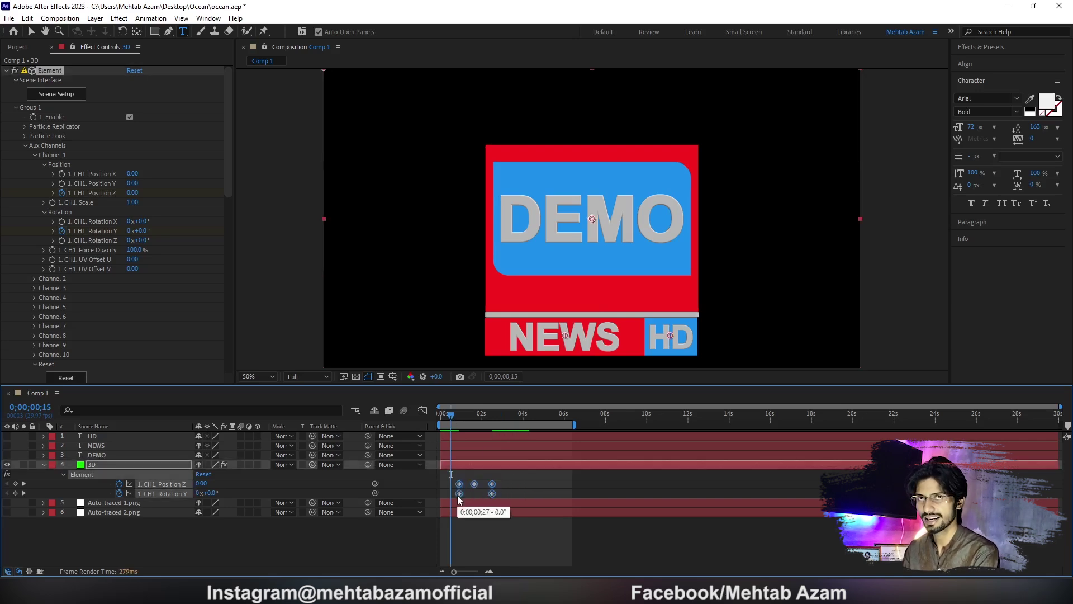
right_click(457, 495)
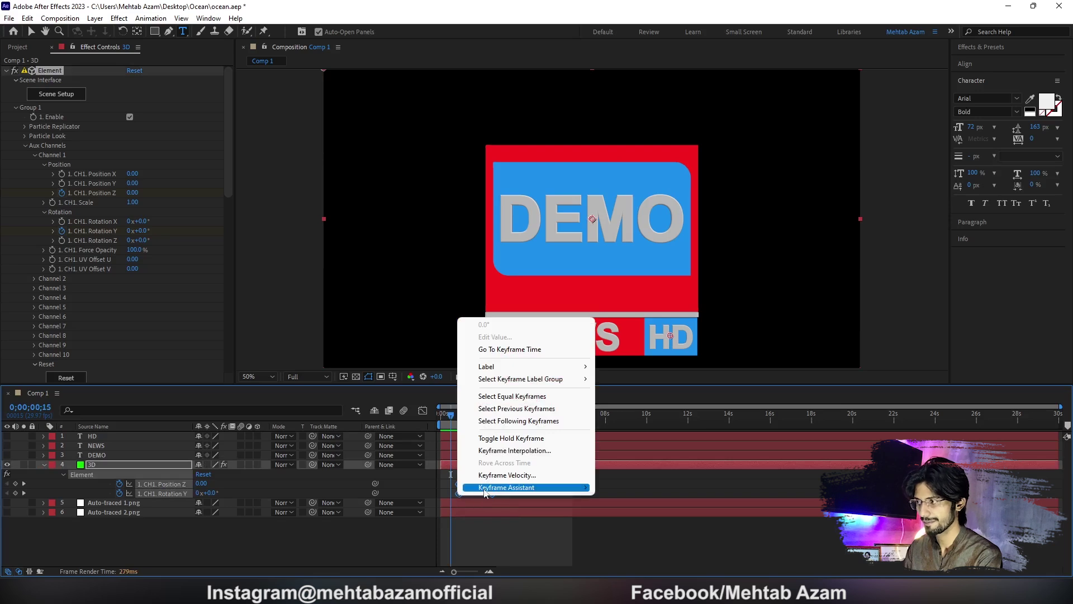
mouse_move(563, 493)
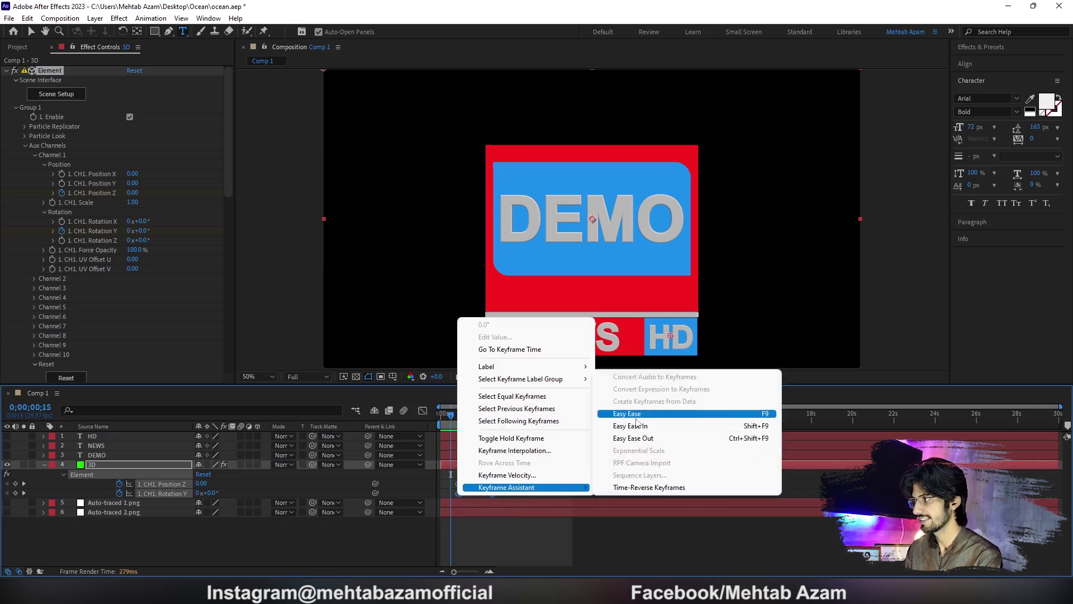
left_click(636, 418)
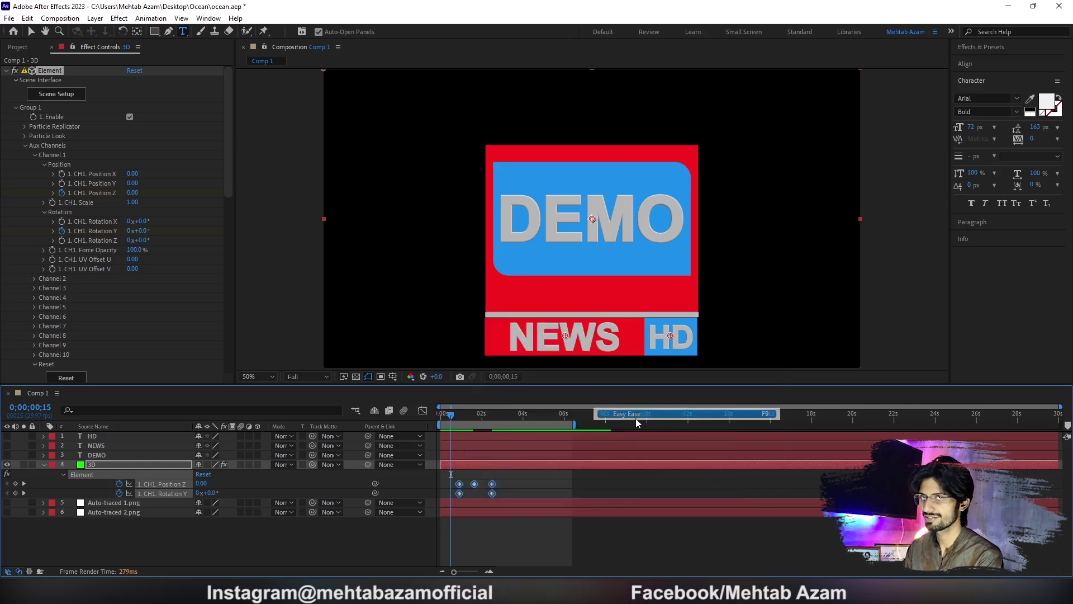
At the middle keyframe, 0;00;01;19, set Channel 1's Position Z to 1.19 and preview the result
left_click(511, 484)
left_click(474, 417)
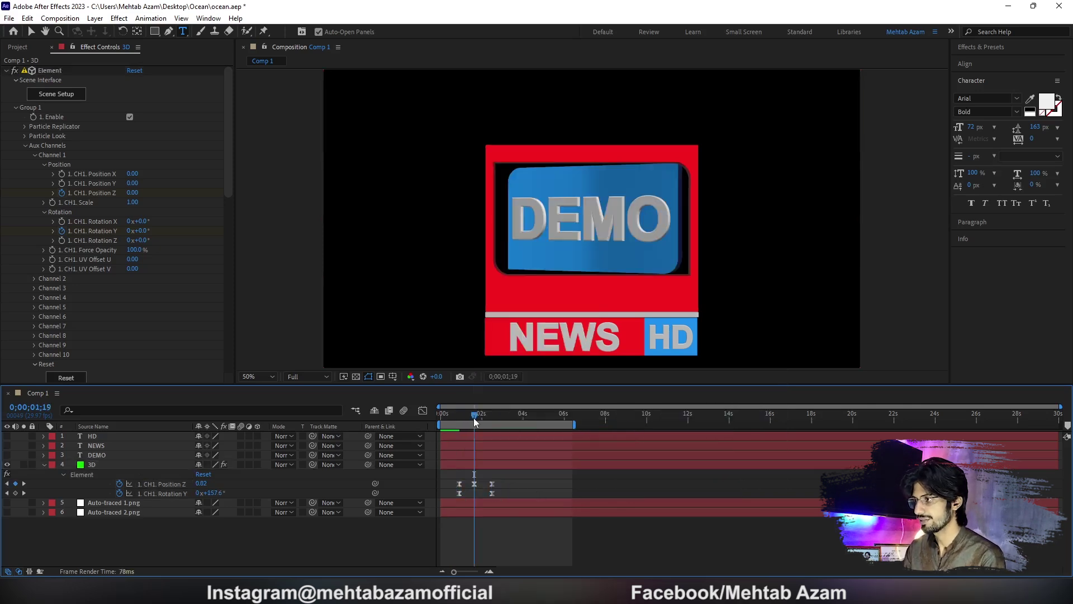
left_click(139, 192)
left_click_drag(139, 193, 153, 193)
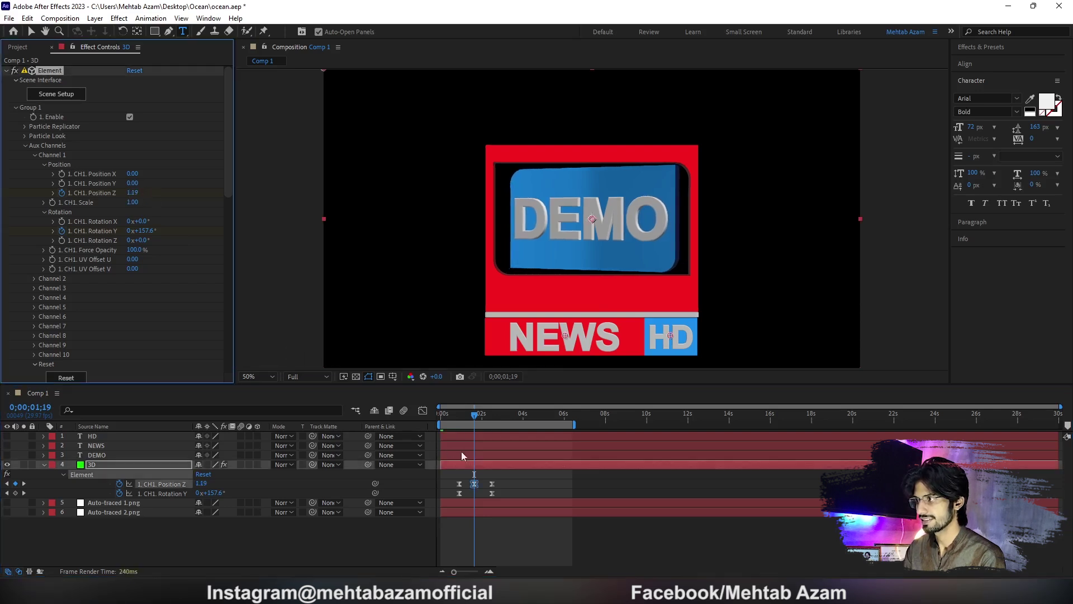
left_click(457, 414)
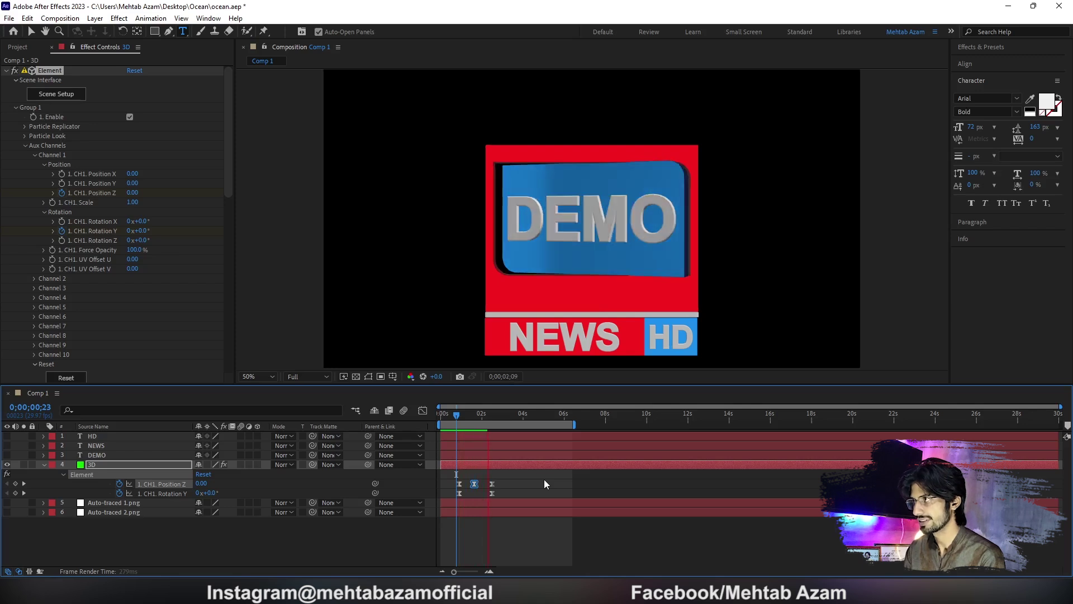
Turn on the transparency grid and preview the animation from the start
left_click(354, 377)
left_click_drag(469, 413, 420, 414)
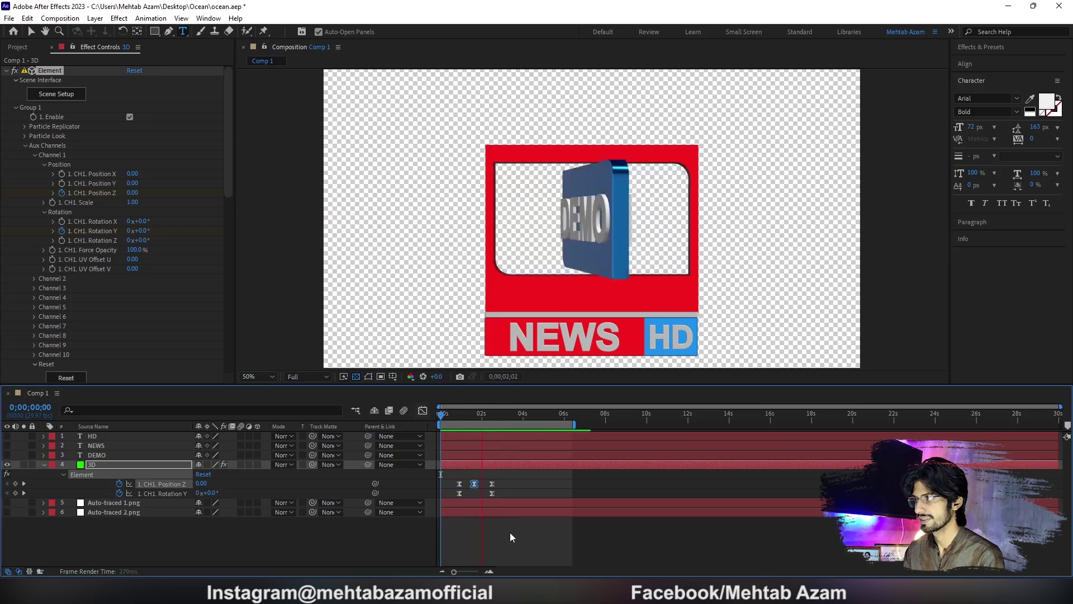
key("space")
Slow the spin by stretching the Channel 1 keyframes so the last pair sits at 0;00;03;04, and preview it
mouse_move(508, 477)
left_mouse_down()
mouse_move(471, 493)
mouse_move(514, 480)
mouse_move(505, 494)
left_mouse_up()
left_click(493, 494)
left_click_drag(482, 417, 420, 417)
key("space")
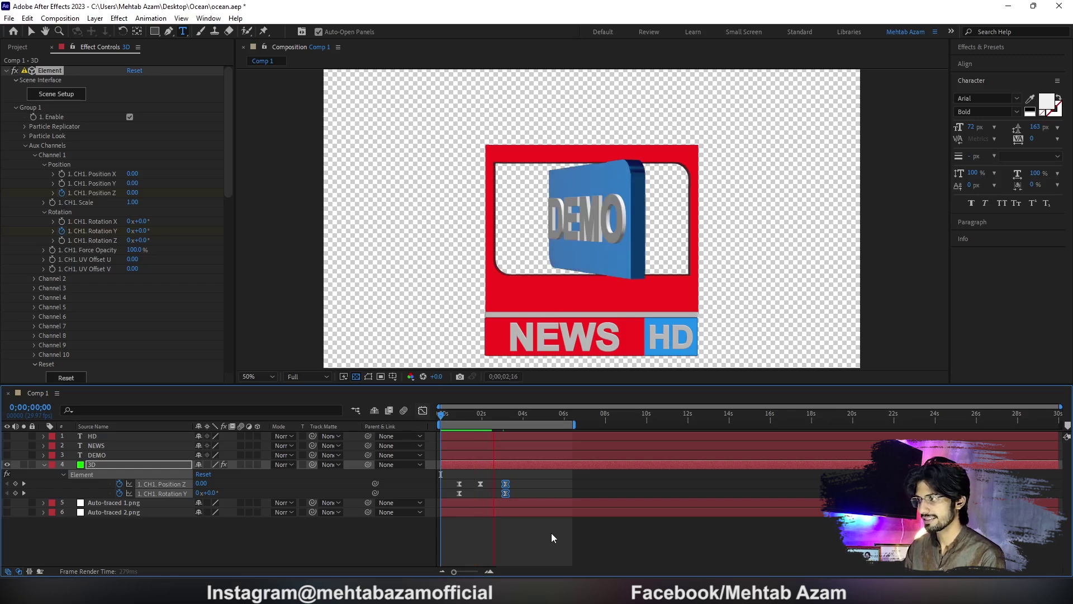
Return to the last Channel 1 keyframe and extend the work area to about 8.5 seconds
left_click(511, 418)
key("j")
left_click_drag(575, 420, 615, 423)
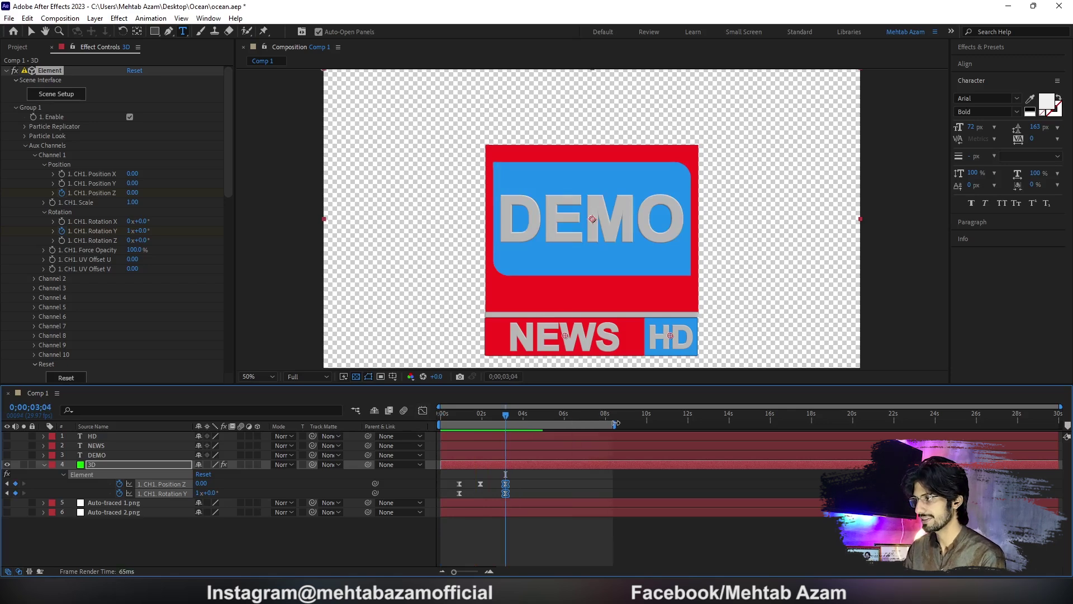
At 0;00;03;23, enable keyframing for X Rotation in Group 2's Particle Replicator
left_click_drag(513, 417, 520, 422)
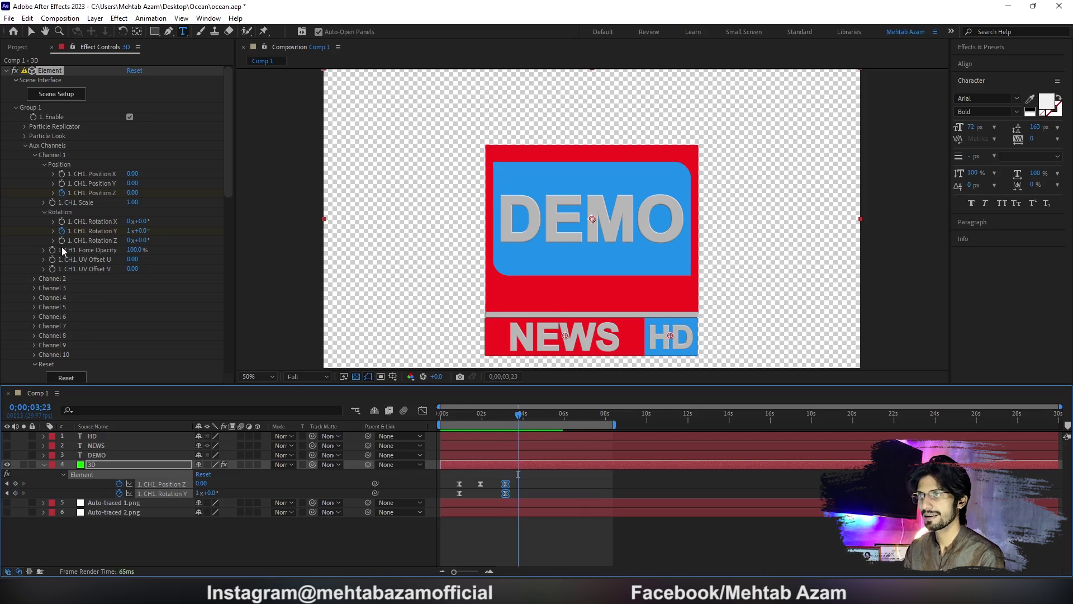
left_click(16, 108)
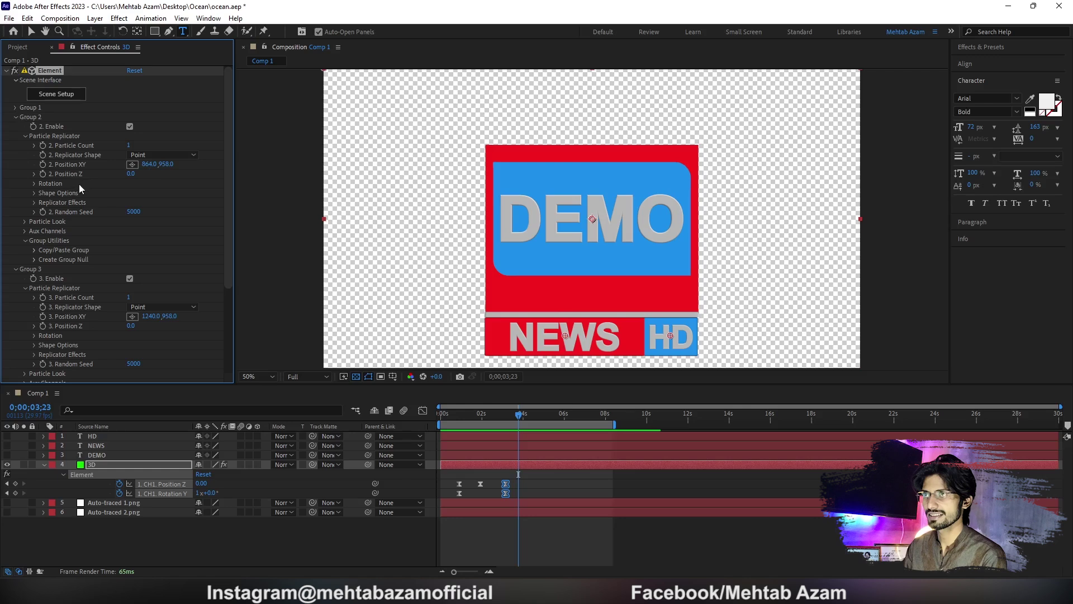
left_click(35, 183)
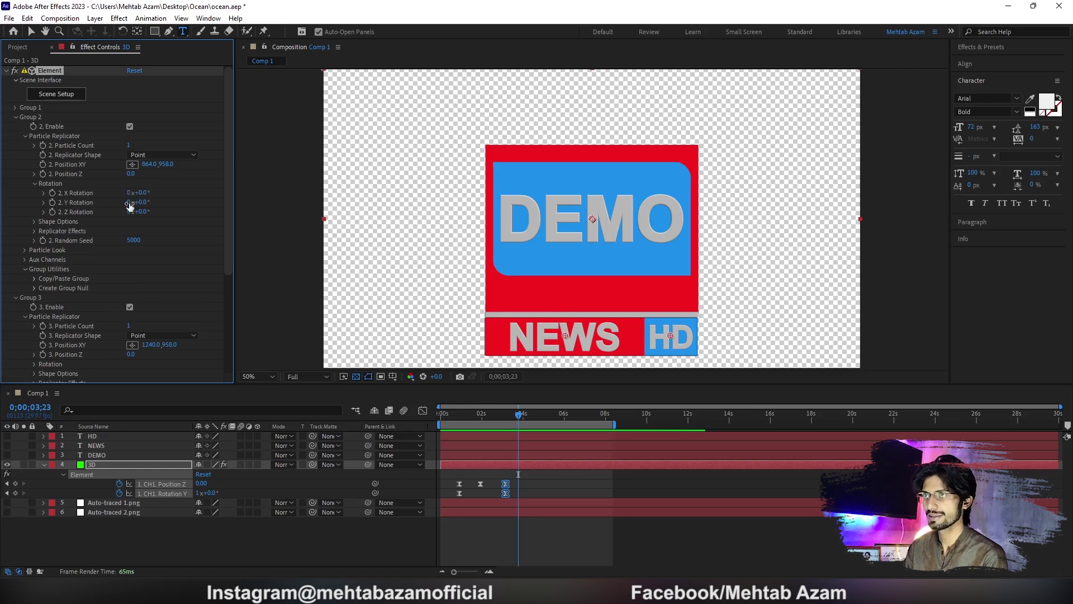
mouse_move(150, 190)
left_mouse_down()
mouse_move(164, 192)
mouse_move(149, 193)
left_mouse_up()
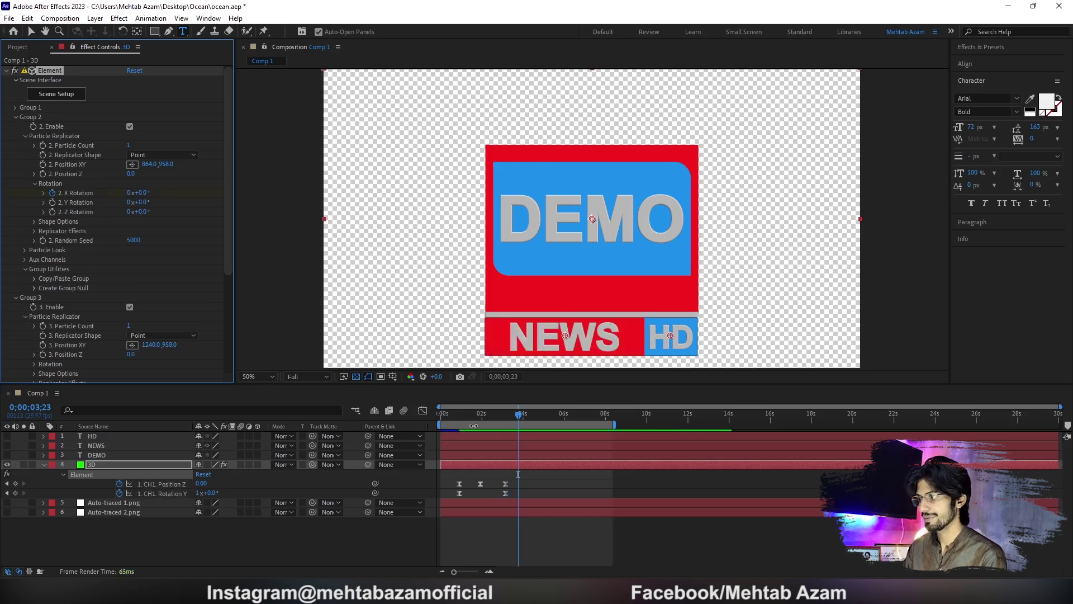
At 0;00;04;29, set Group 2's X Rotation to one full revolution
left_click_drag(519, 419, 544, 418)
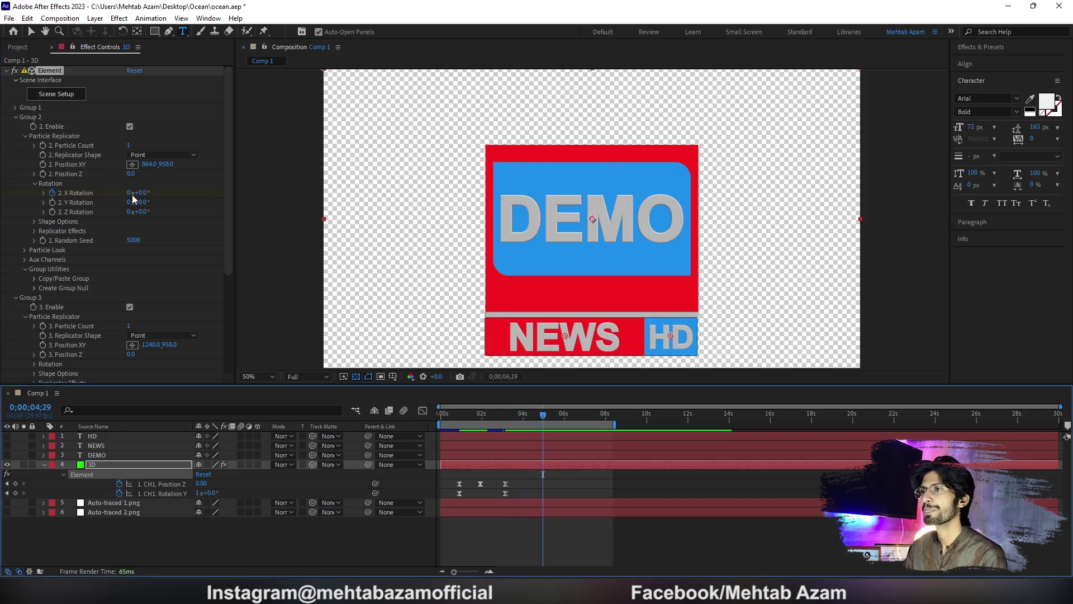
left_click(130, 193)
type("1")
key("Return")
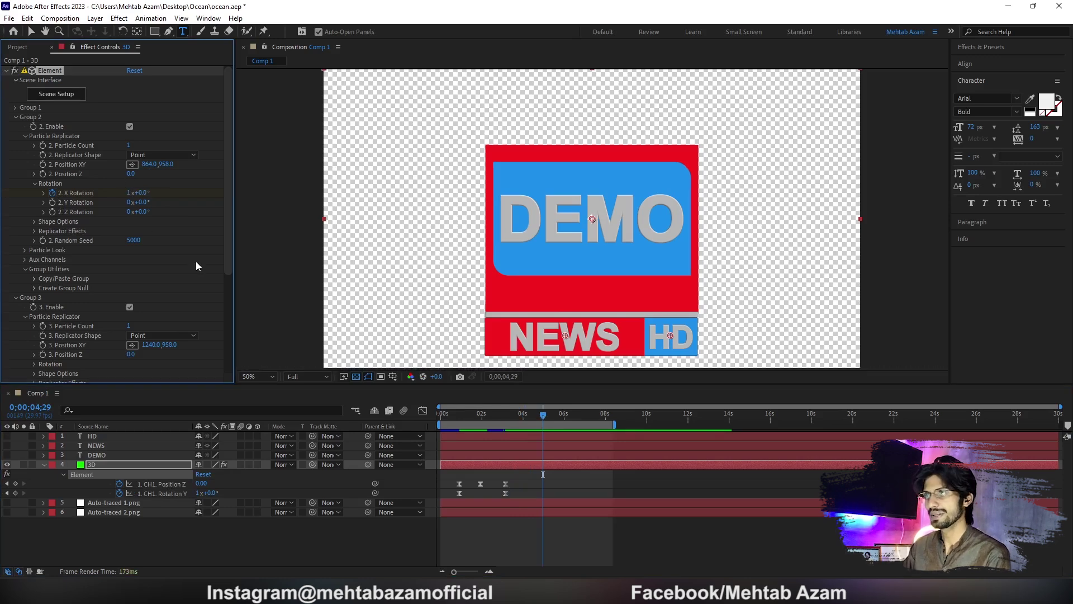
left_click(142, 194)
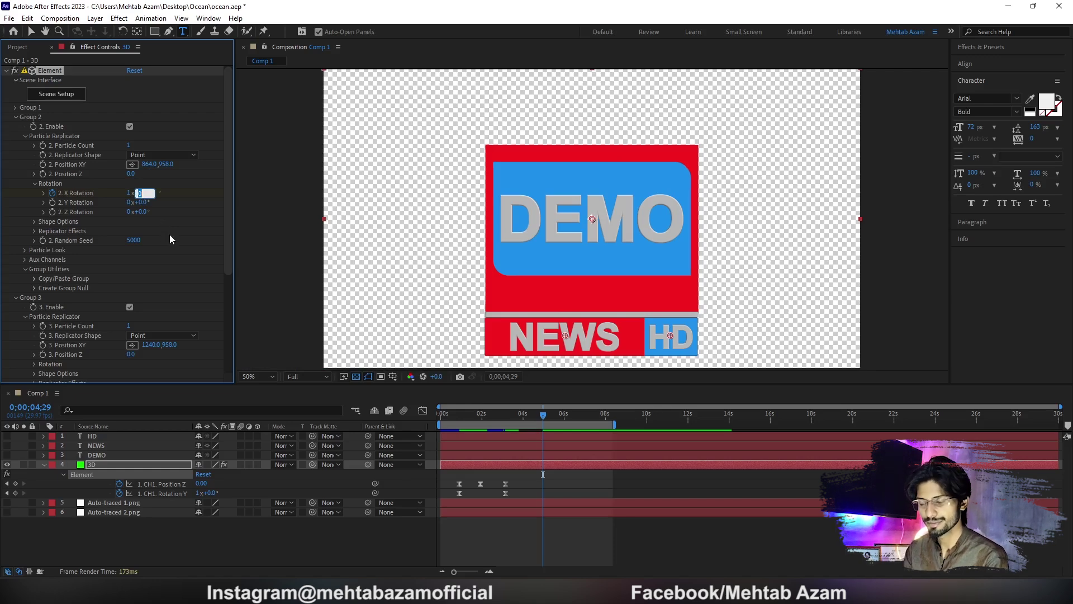
key("Return")
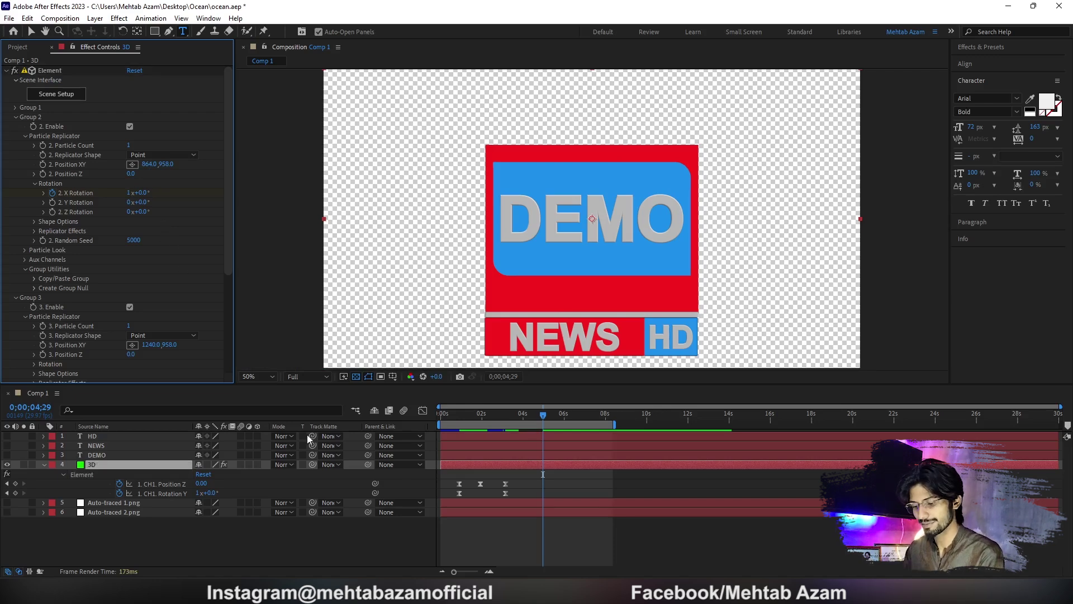
Refresh the 3D layer's keyframe list to include Group 2's X Rotation and preview the NEWS block's flip
key("u")
key("u")
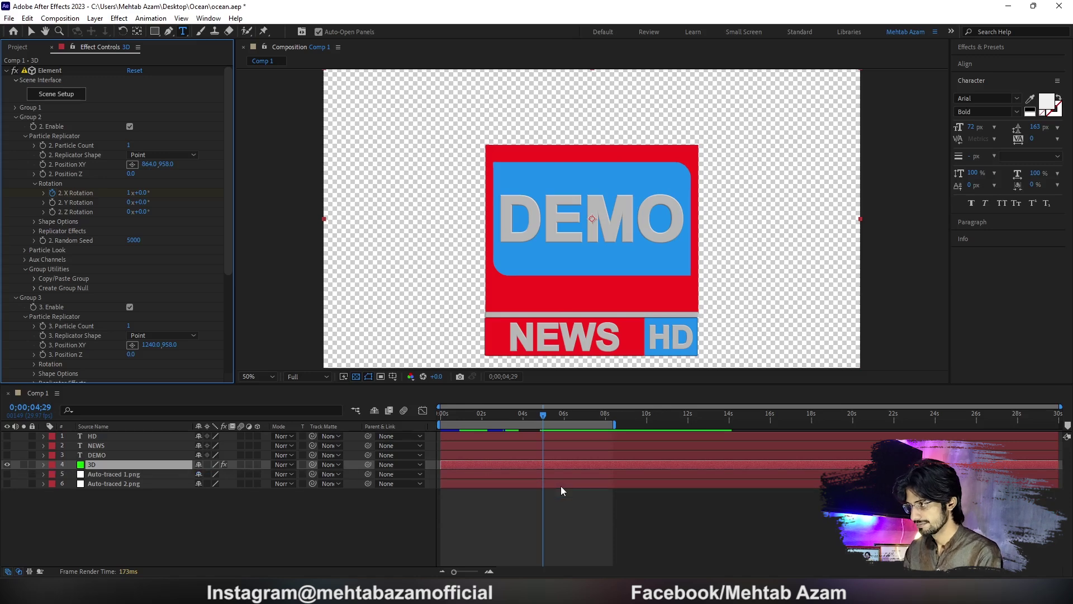
left_click(518, 415)
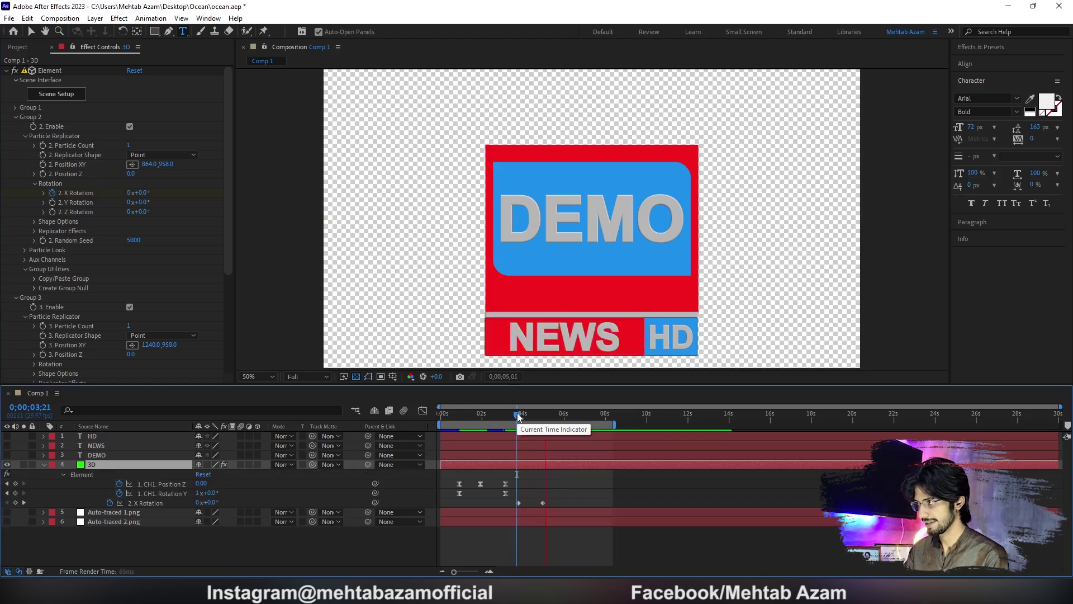
key("space")
Apply Easy Ease to both Group 2 X Rotation keyframes and move the last one to about 5.3 seconds
left_click_drag(585, 499, 517, 506)
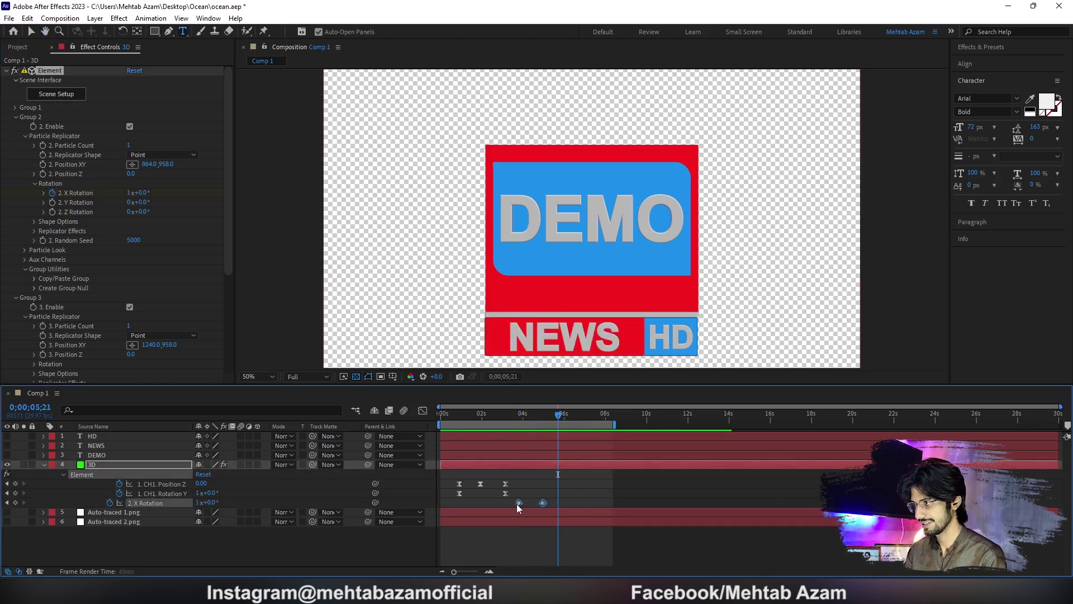
right_click(517, 505)
mouse_move(593, 496)
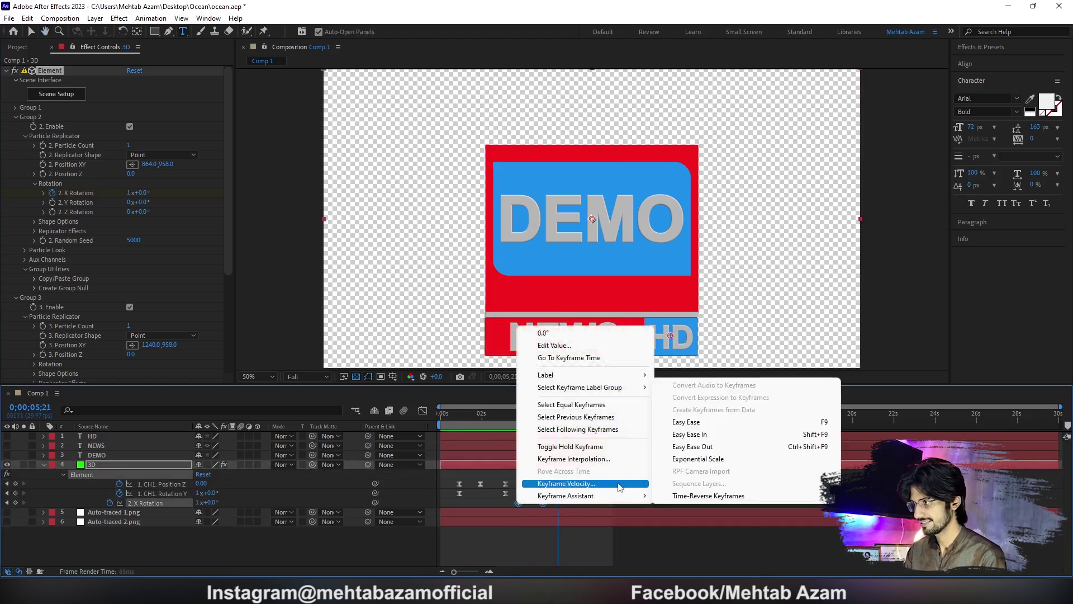
left_click(693, 434)
left_click_drag(542, 504, 548, 504)
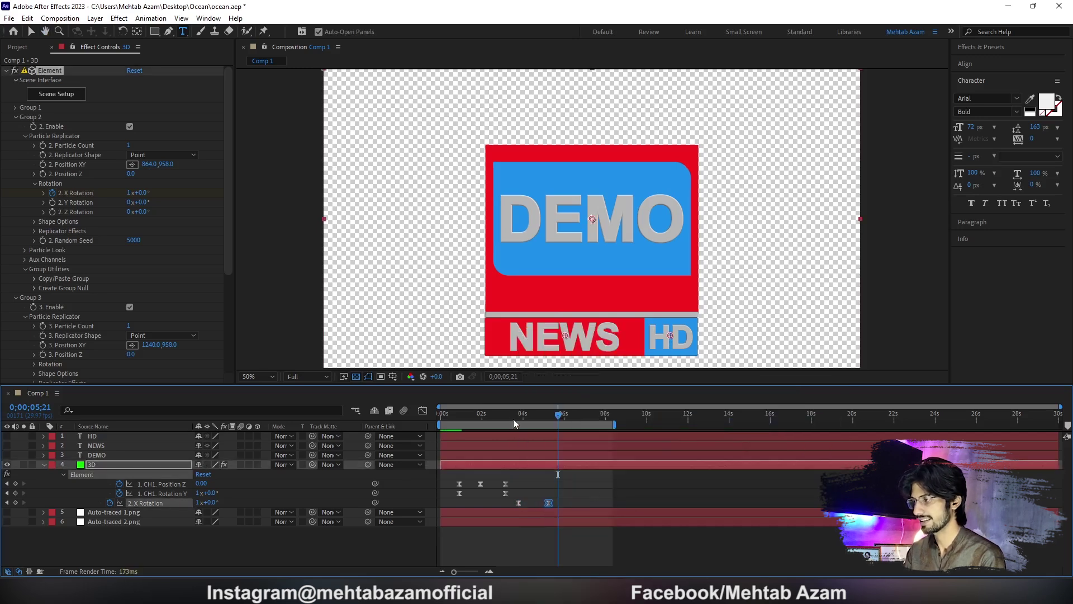
Preview the DEMO and NEWS animations from 0;00;00;10
left_click_drag(500, 414, 447, 425)
key("space")
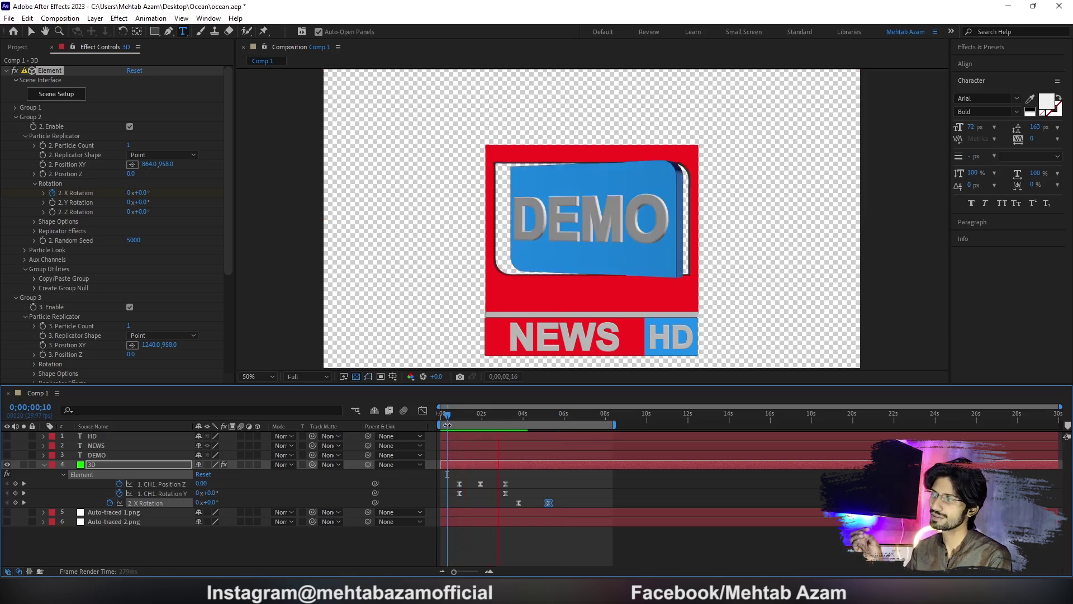
key("space")
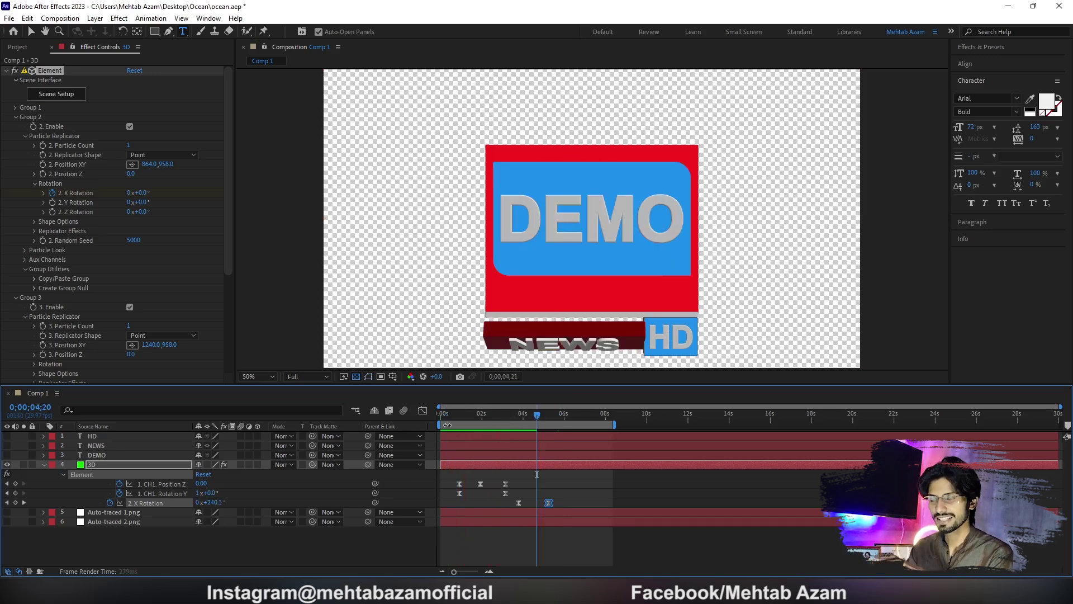
Examine the speed graph of the two Group 2 X Rotation keyframes and return to the keyframe view
left_click(519, 502, "shift")
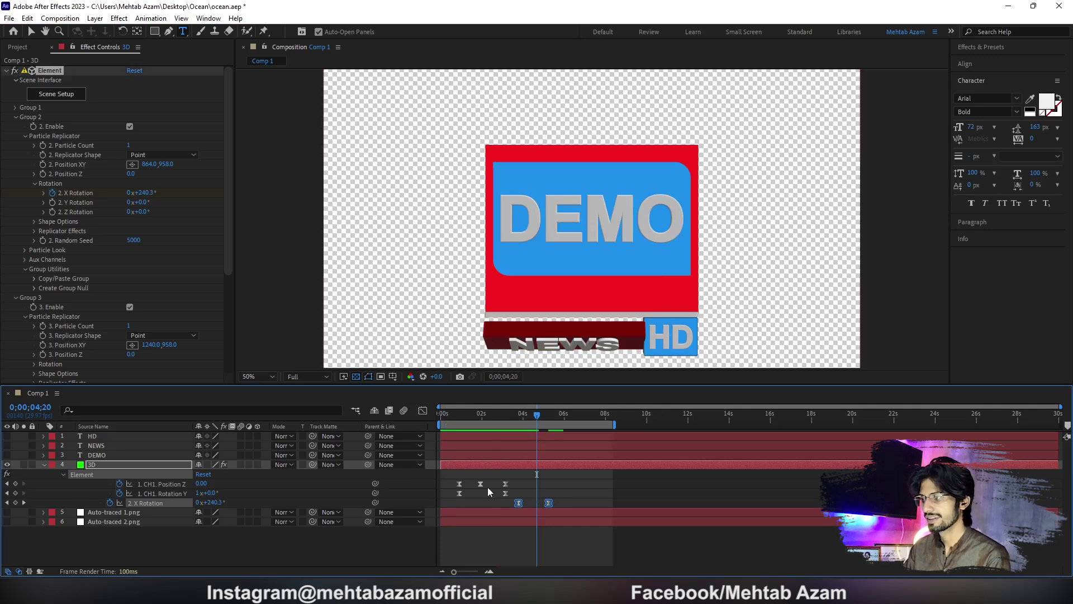
left_click(423, 414)
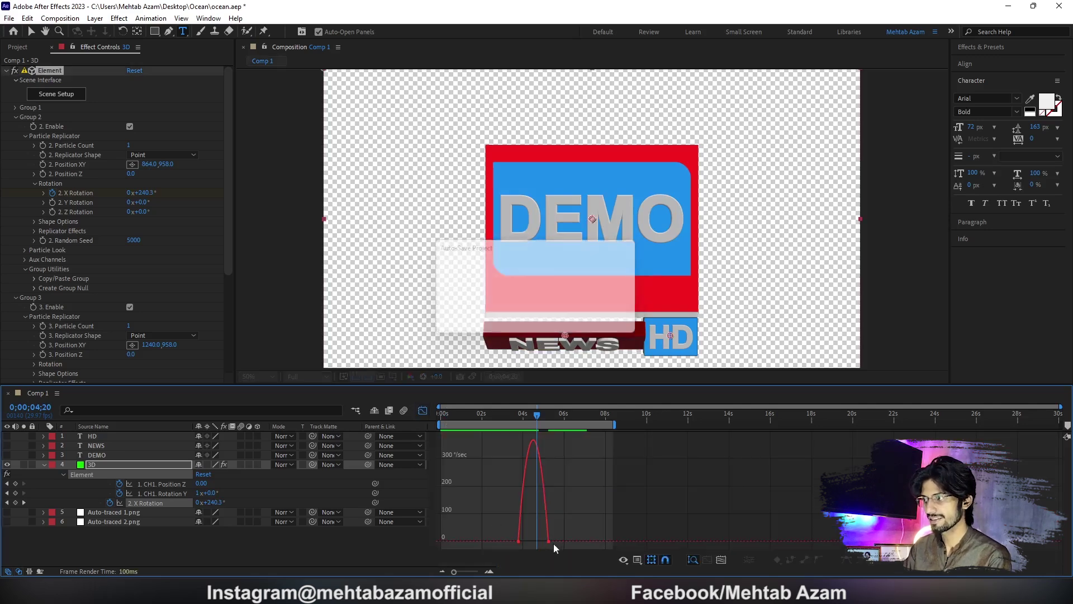
left_click_drag(536, 551, 510, 496)
left_click(422, 411)
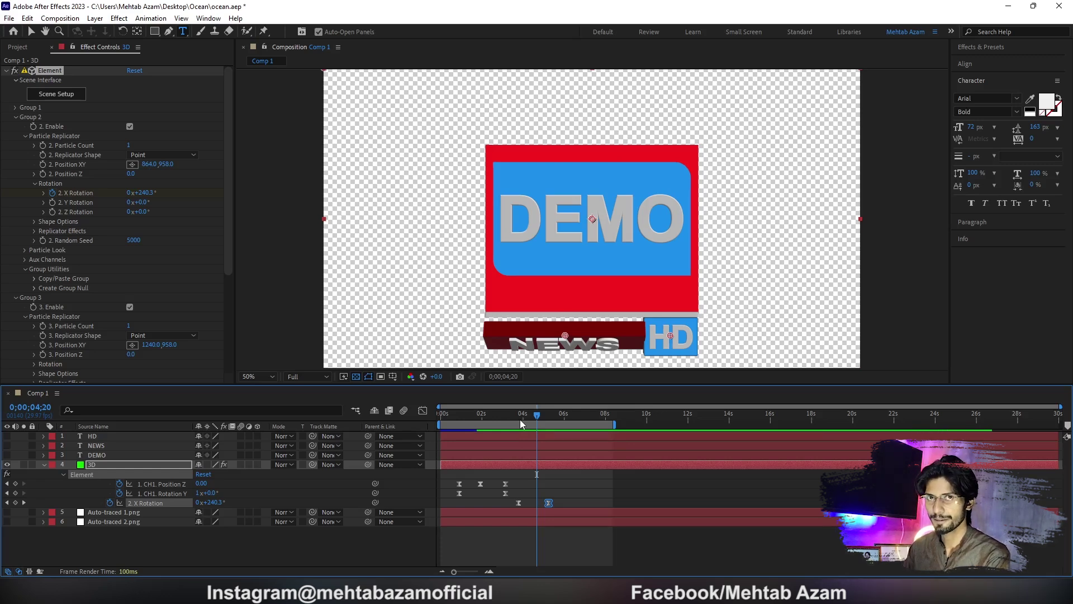
Preview the animation from 0;00;00;16 and scrub through the NEWS block's flip around 4 seconds
left_click_drag(511, 412, 452, 405)
key("space")
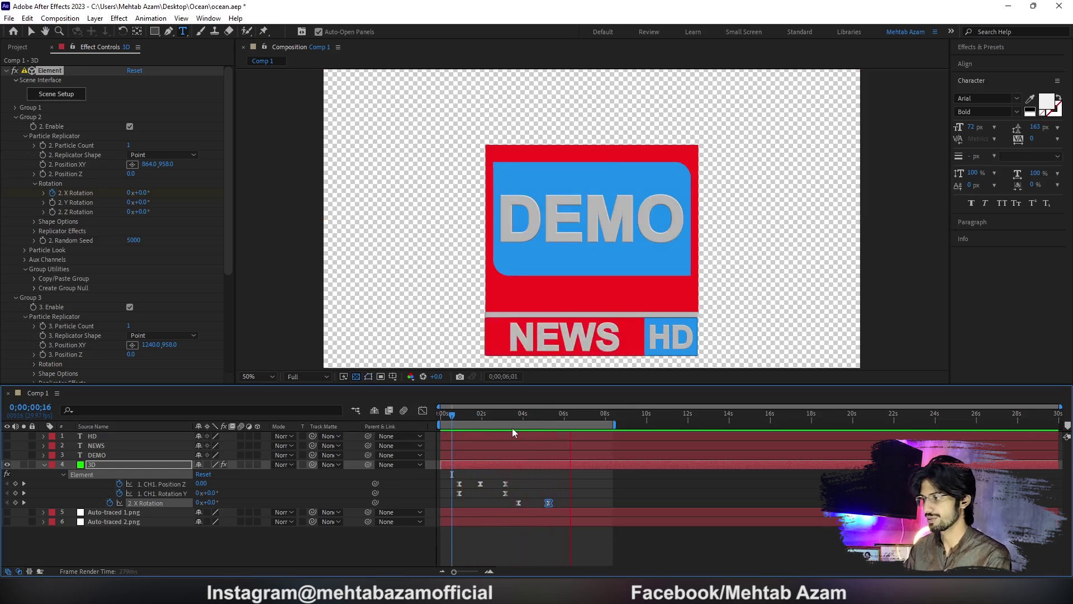
mouse_move(525, 413)
left_mouse_down()
mouse_move(507, 412)
mouse_move(535, 418)
left_mouse_up()
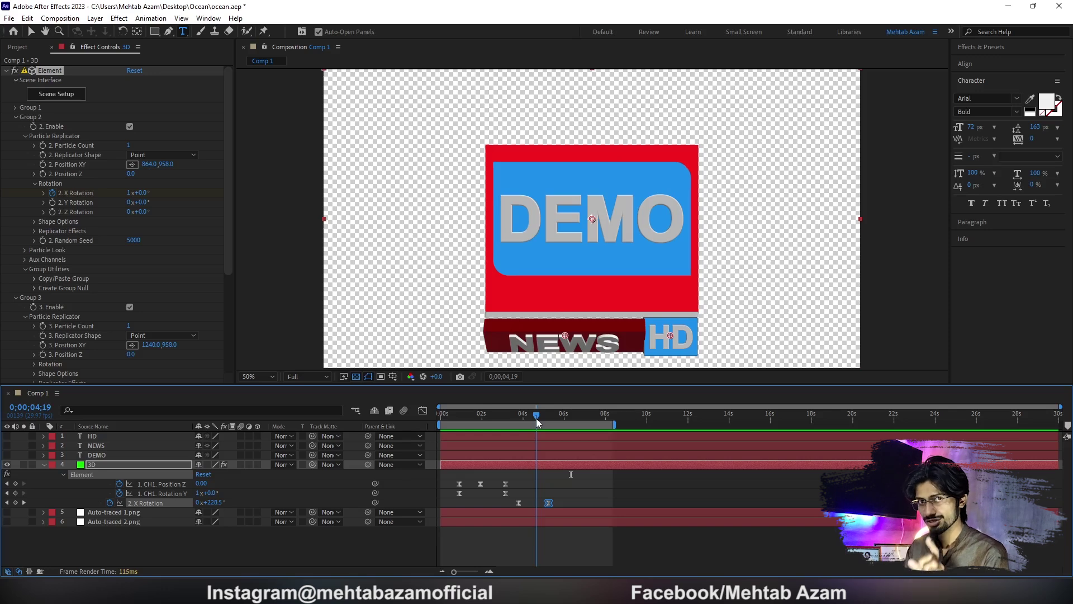
left_click_drag(535, 418, 526, 418)
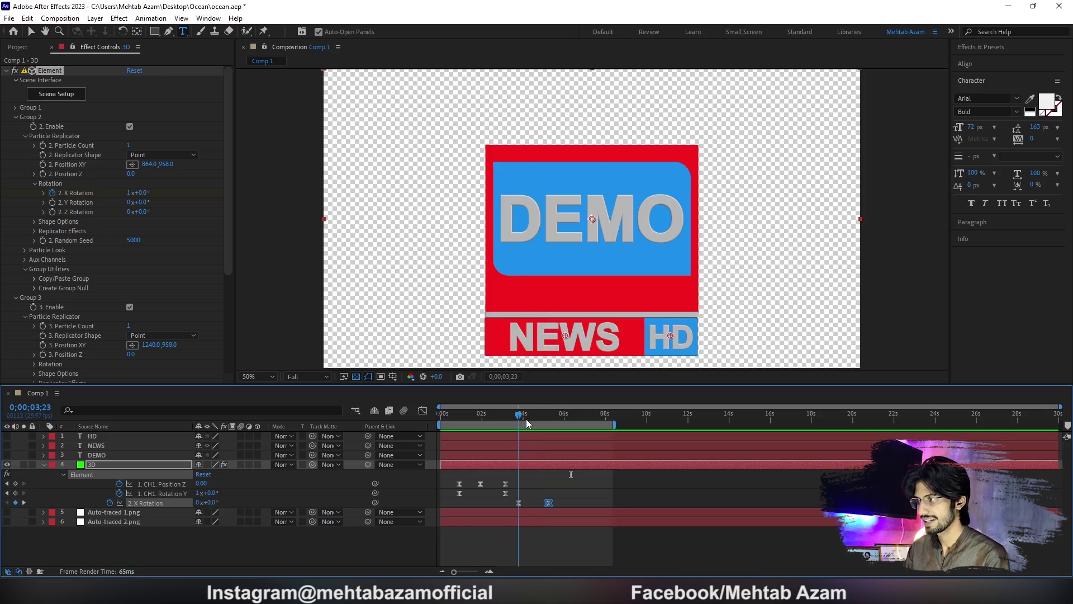
left_click(529, 419)
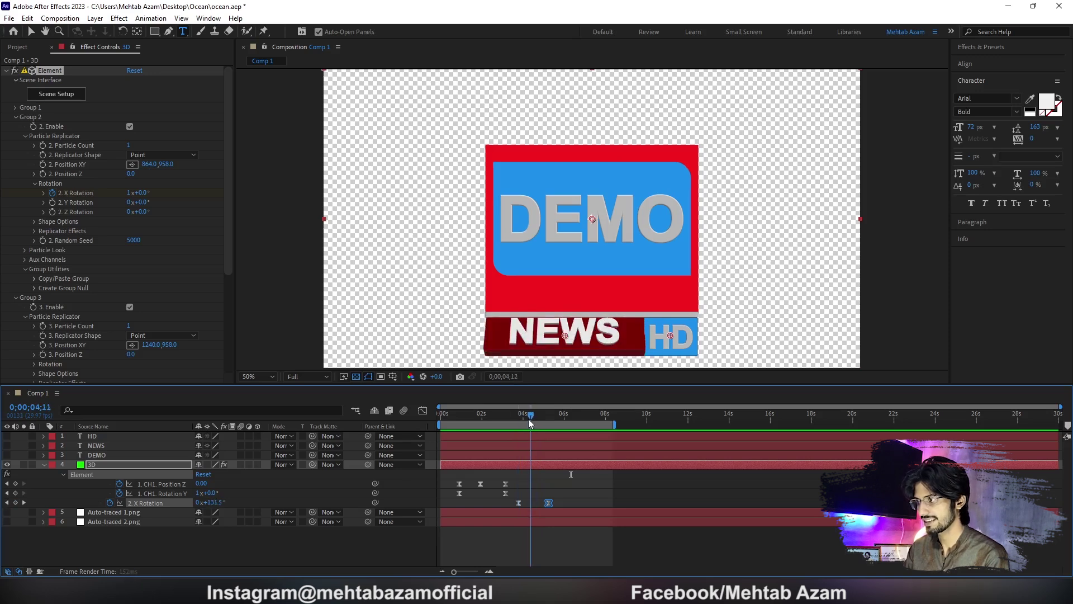
At 0;00;03;23, try out Group 3's X and Y rotation, undo both, and keyframe its Y Rotation at 0°
key("j")
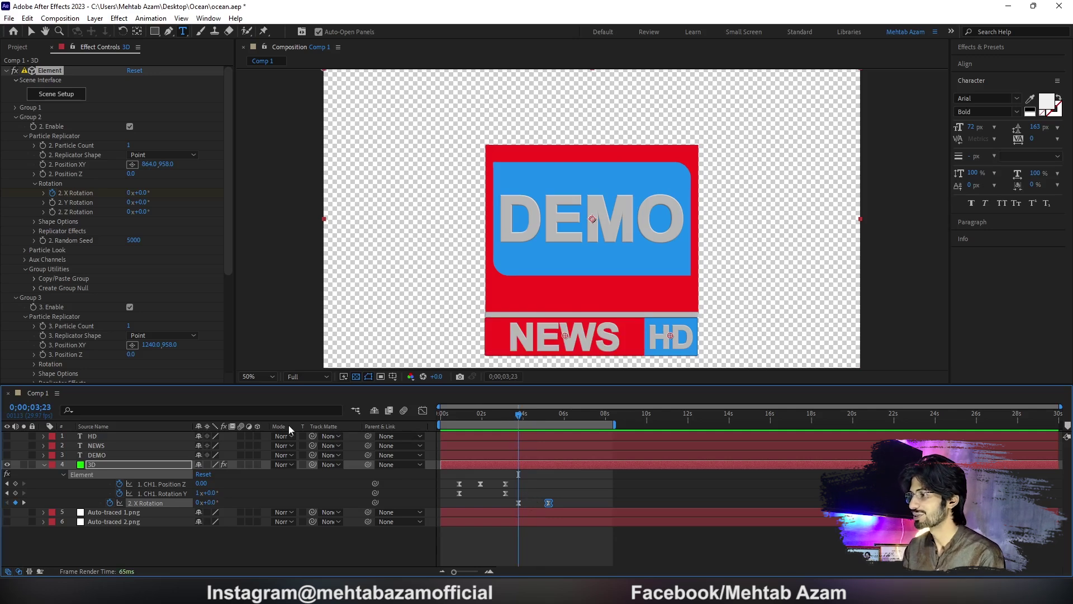
left_click(16, 117)
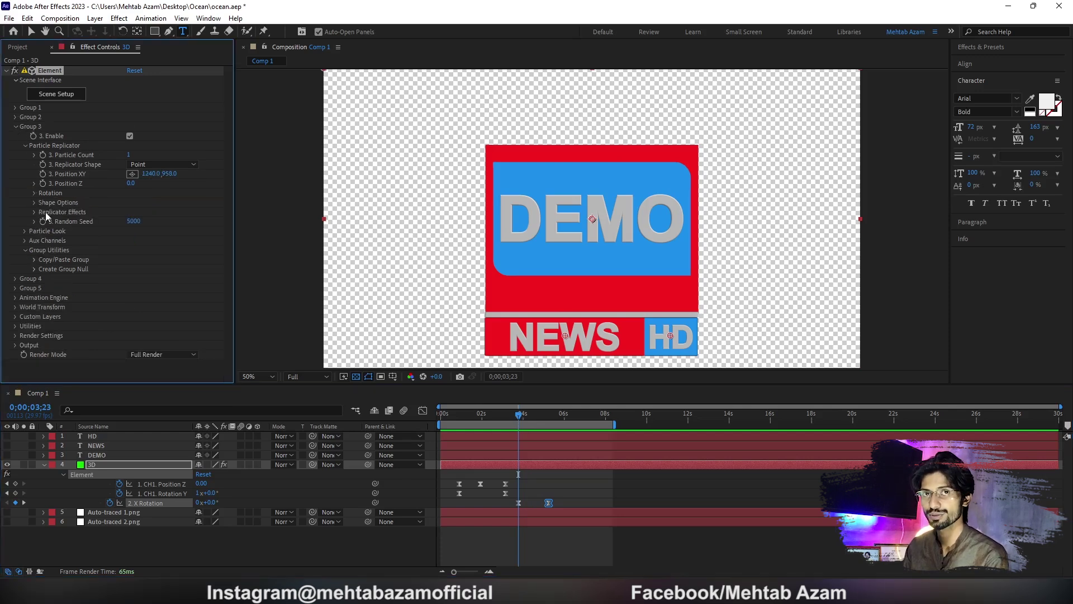
left_click(34, 193)
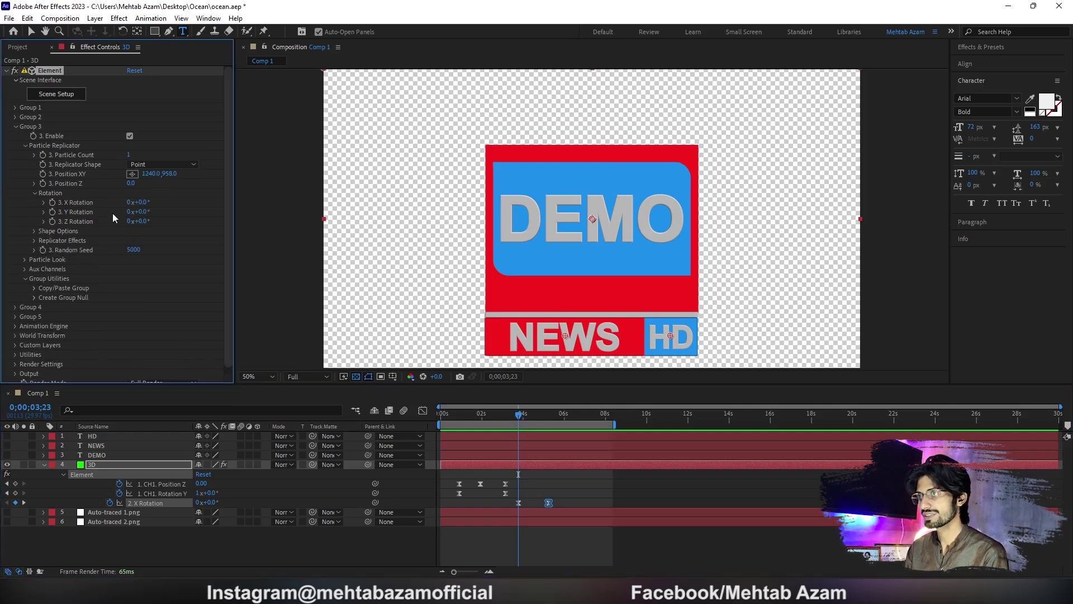
left_click_drag(136, 206, 163, 204)
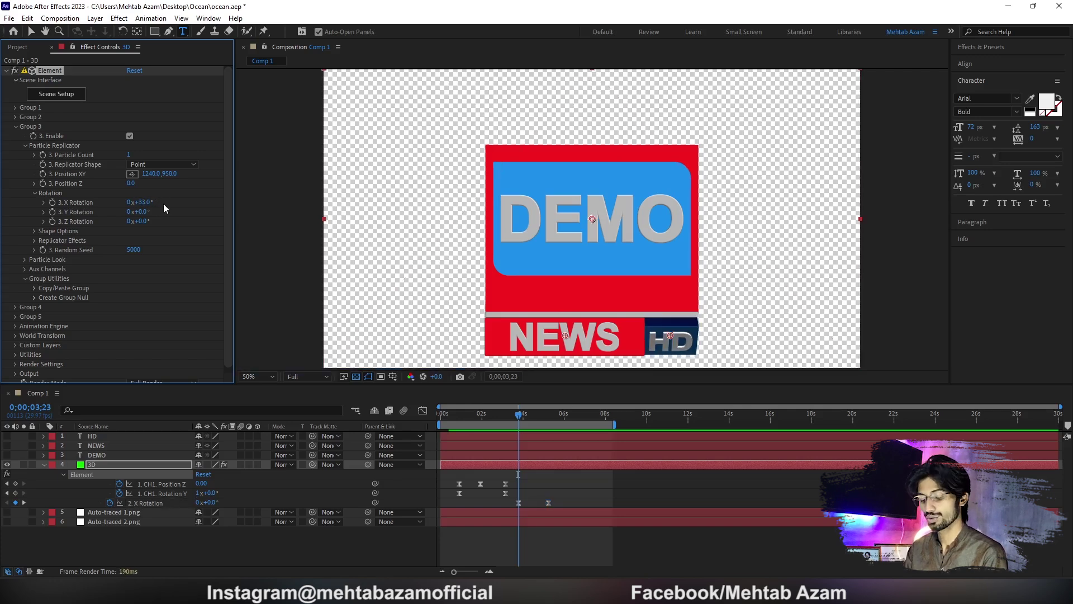
key("ctrl+z")
left_click_drag(145, 211, 159, 211)
key("ctrl+z")
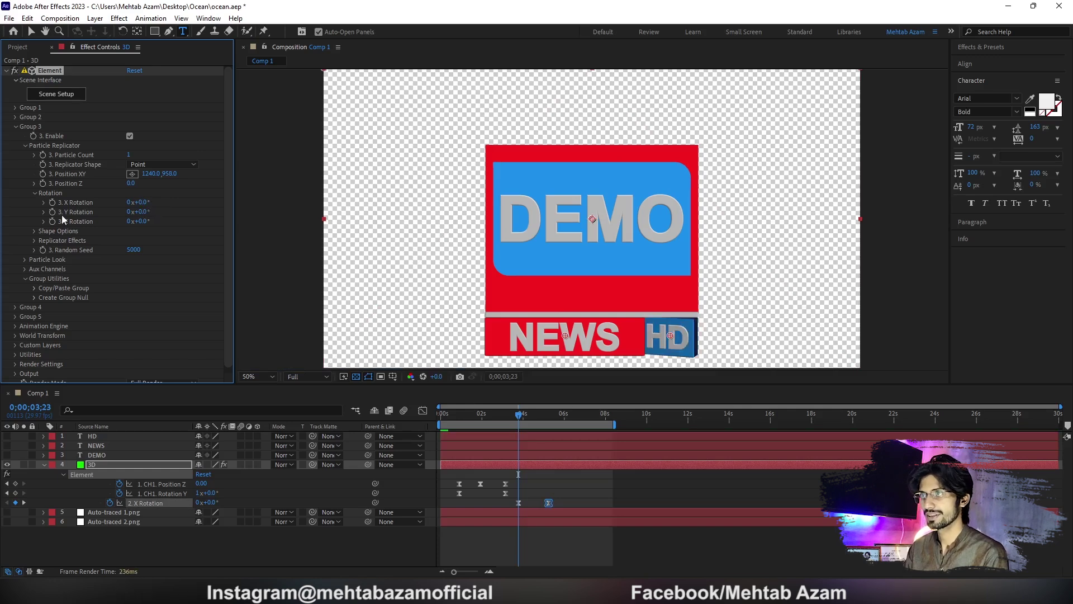
left_click(52, 211)
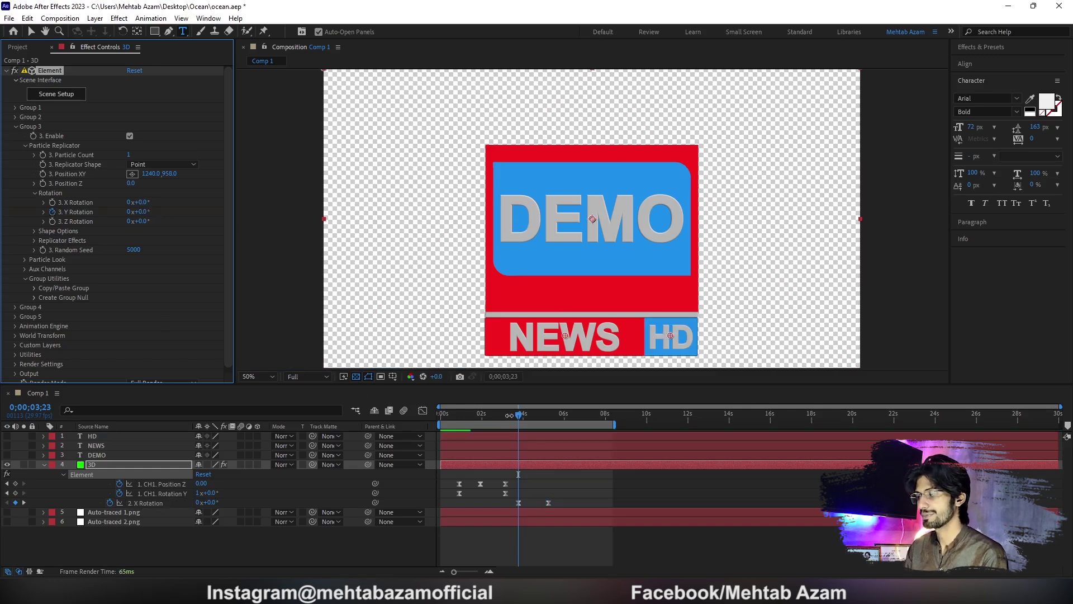
At 0;00;05;07, set Group 3's Y Rotation to minus one full revolution
left_click_drag(531, 417, 549, 420)
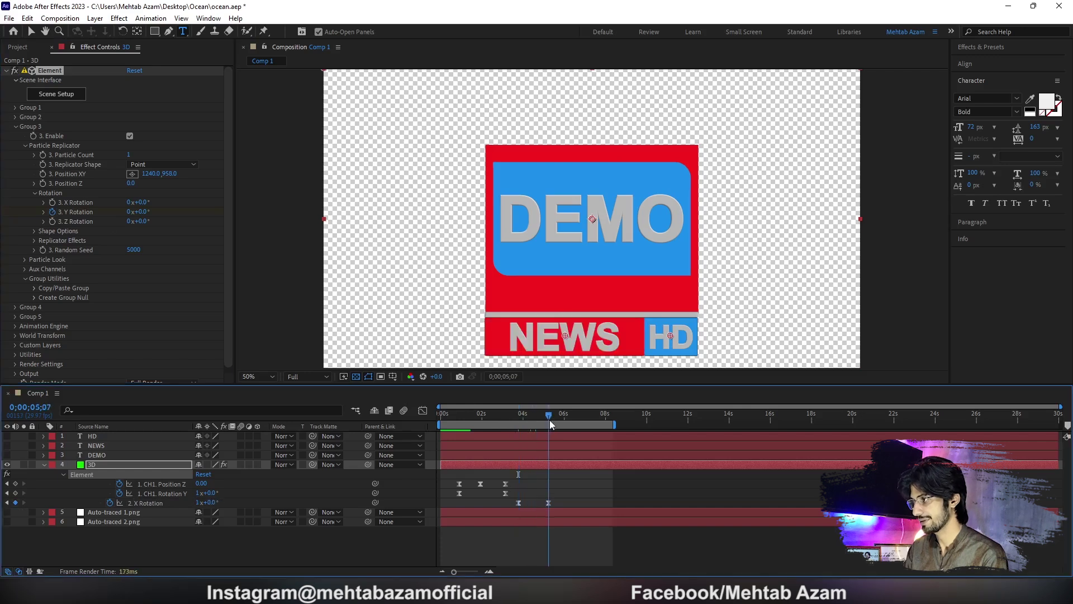
left_click_drag(144, 213, 164, 213)
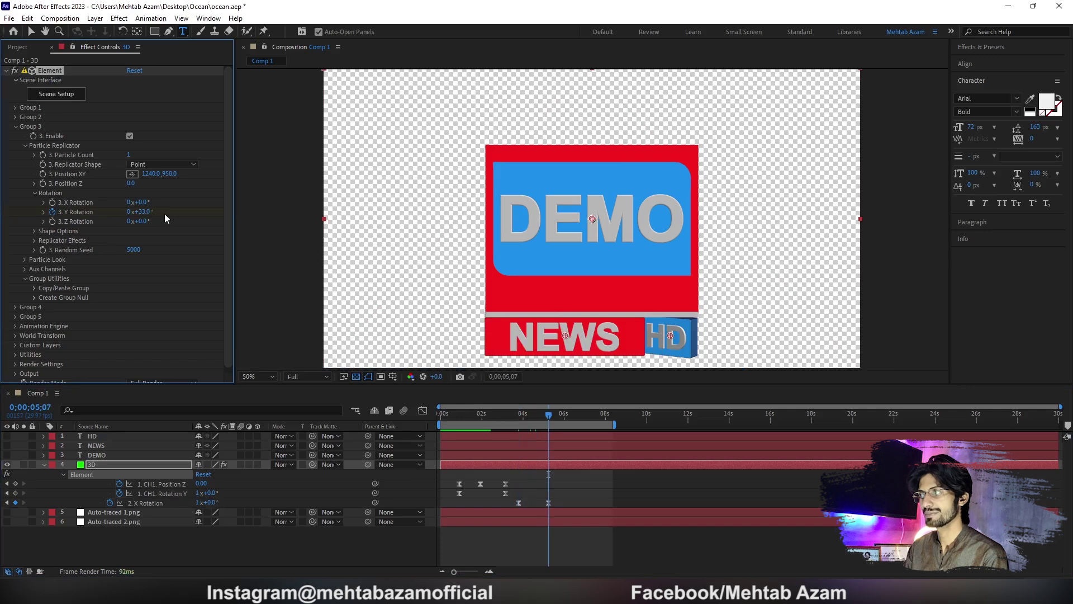
left_click(142, 212)
type("0")
key("Return")
key("ctrl+z")
left_click_drag(144, 209, 122, 212)
key("ctrl+z")
left_click(135, 212)
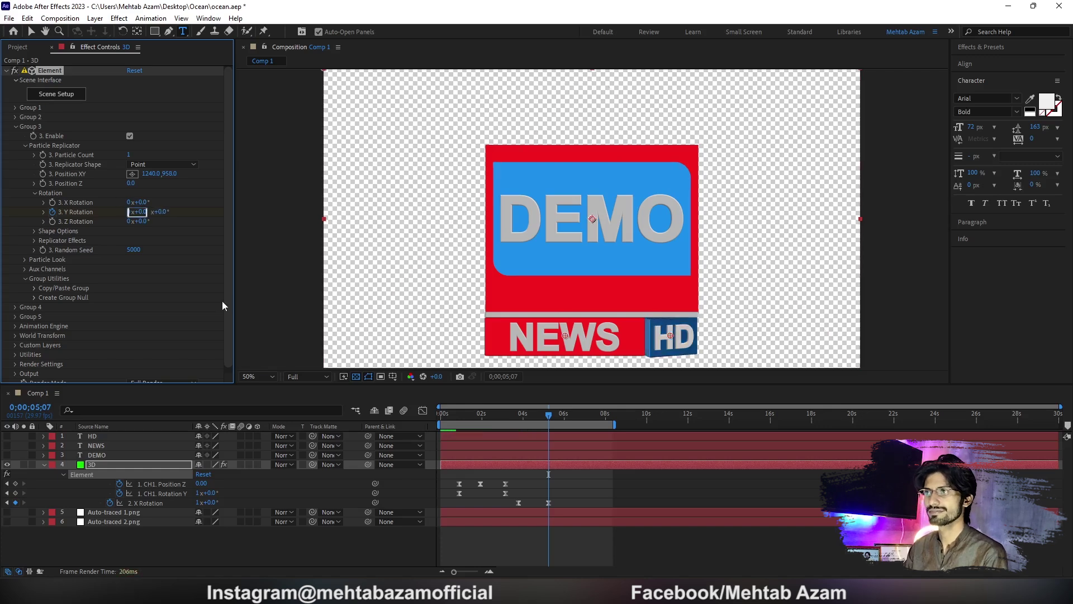
type("-1")
key("Return")
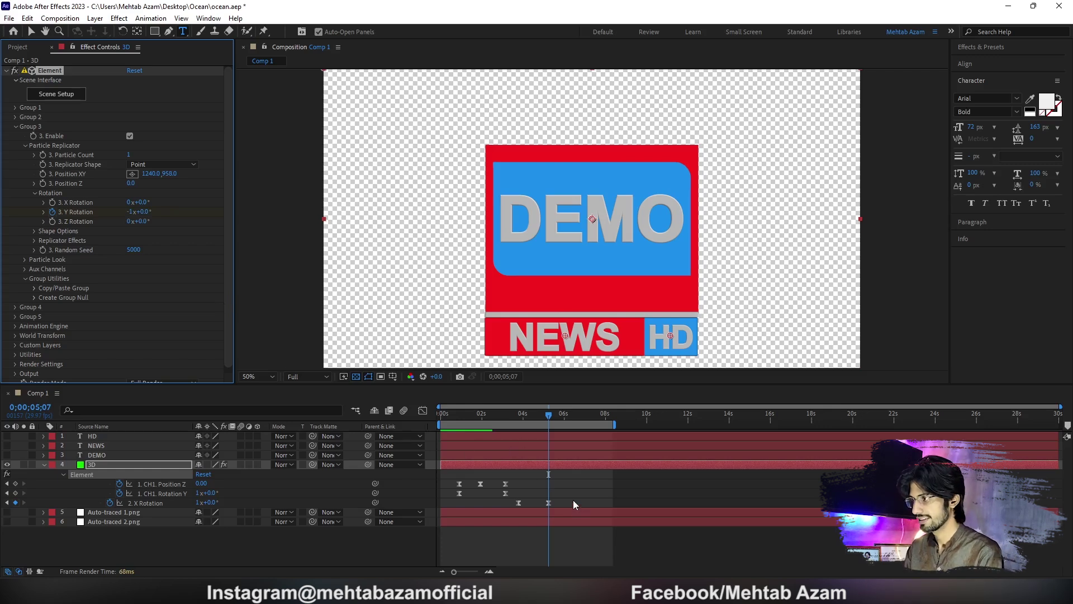
Reveal the 3D layer's updated keyframes and apply Easy Ease to both Group 3 Y Rotation keyframes
key("u")
key("u")
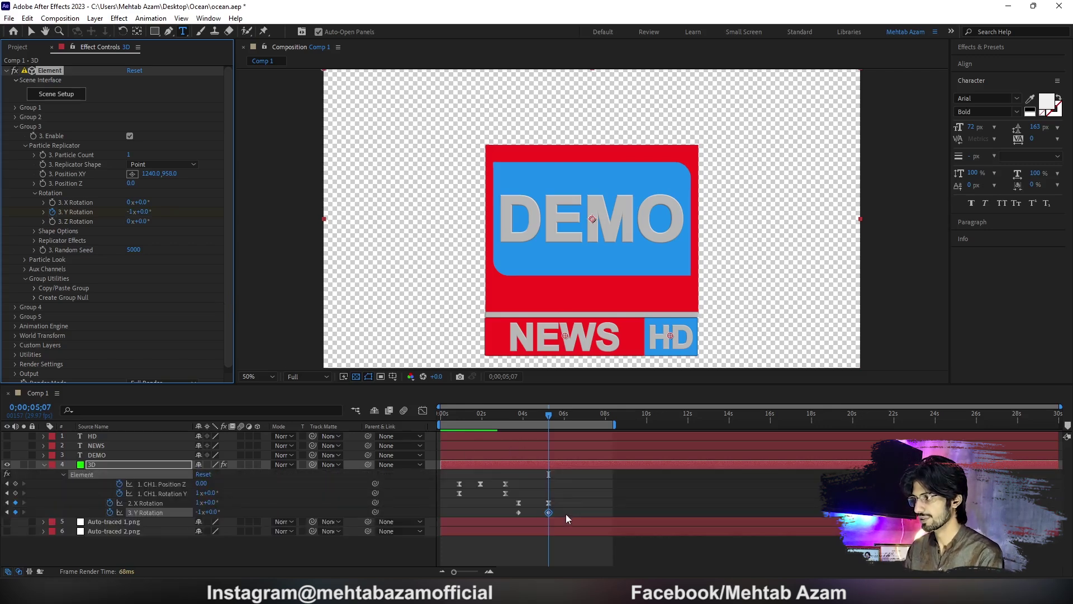
left_click_drag(511, 517, 511, 516)
key("F9")
right_click(518, 512)
mouse_move(592, 506)
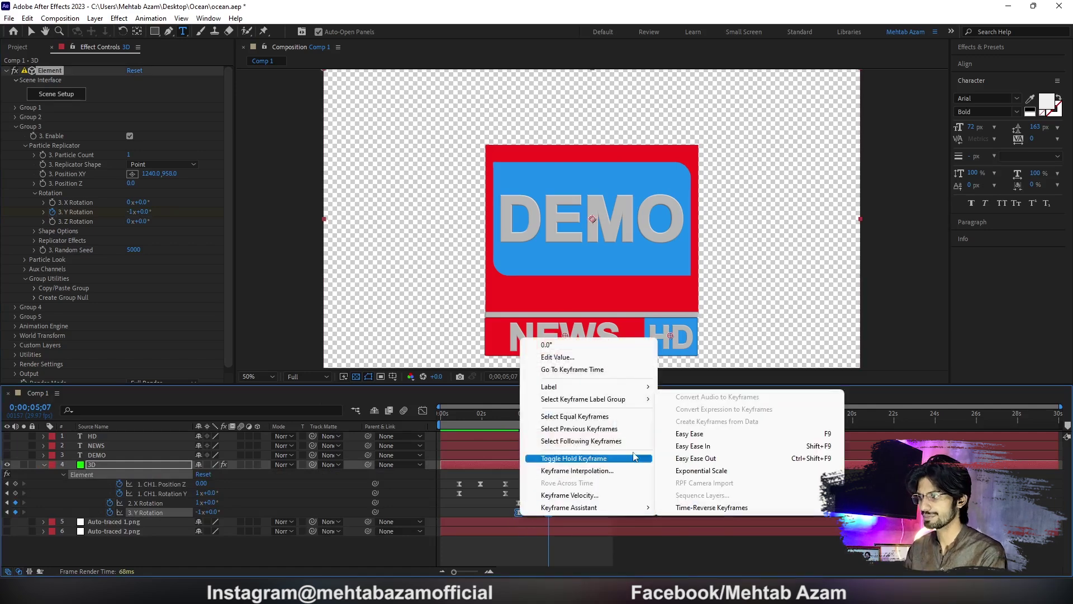
left_click(491, 518)
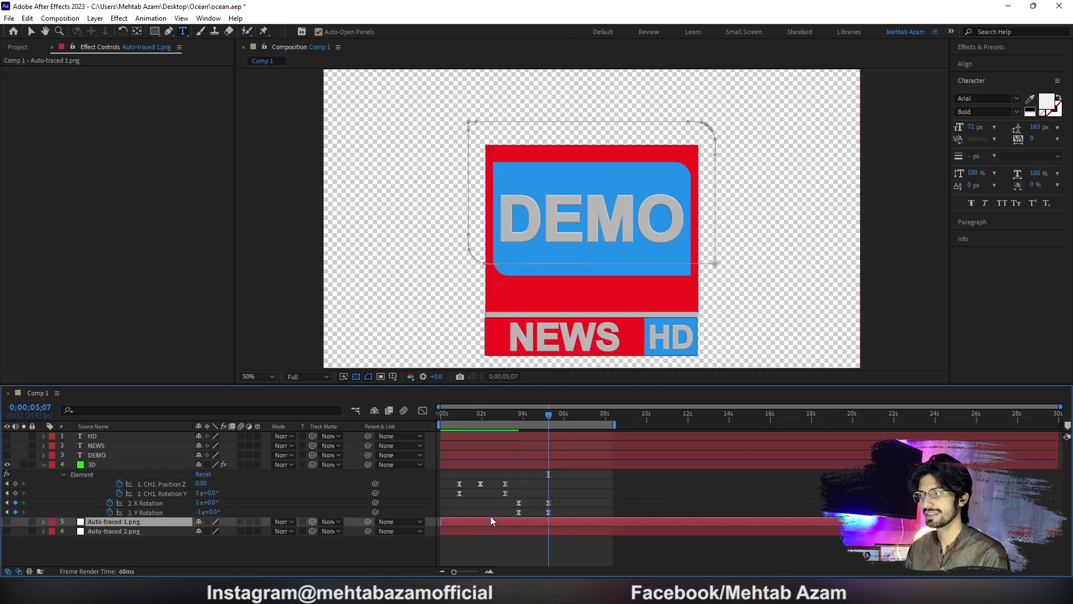
Preview the combined DEMO, NEWS and HD block animations from the start of the composition
left_click_drag(532, 417, 442, 419)
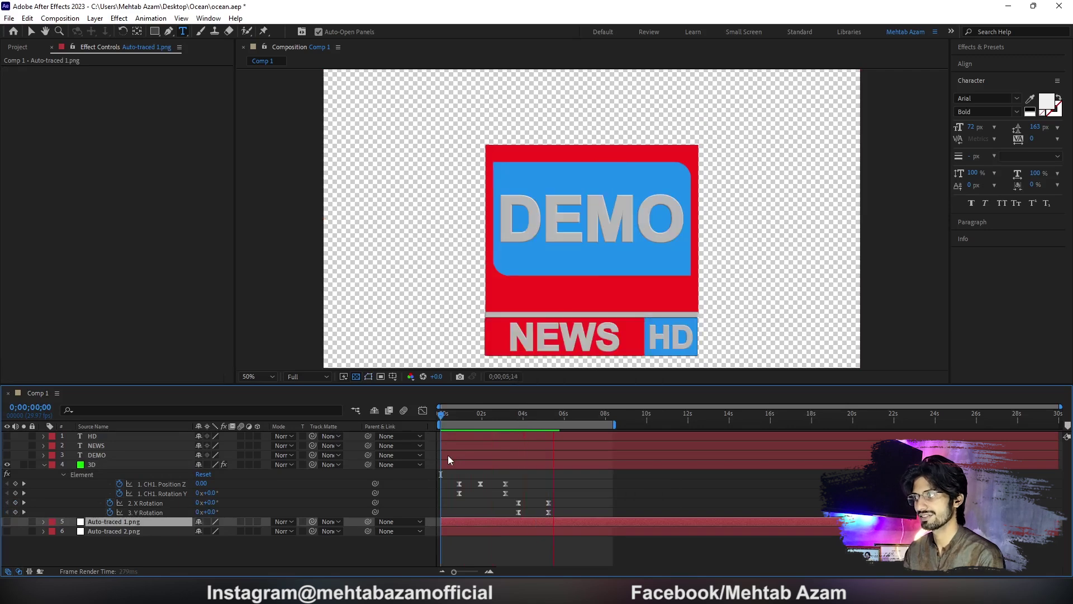
key("space")
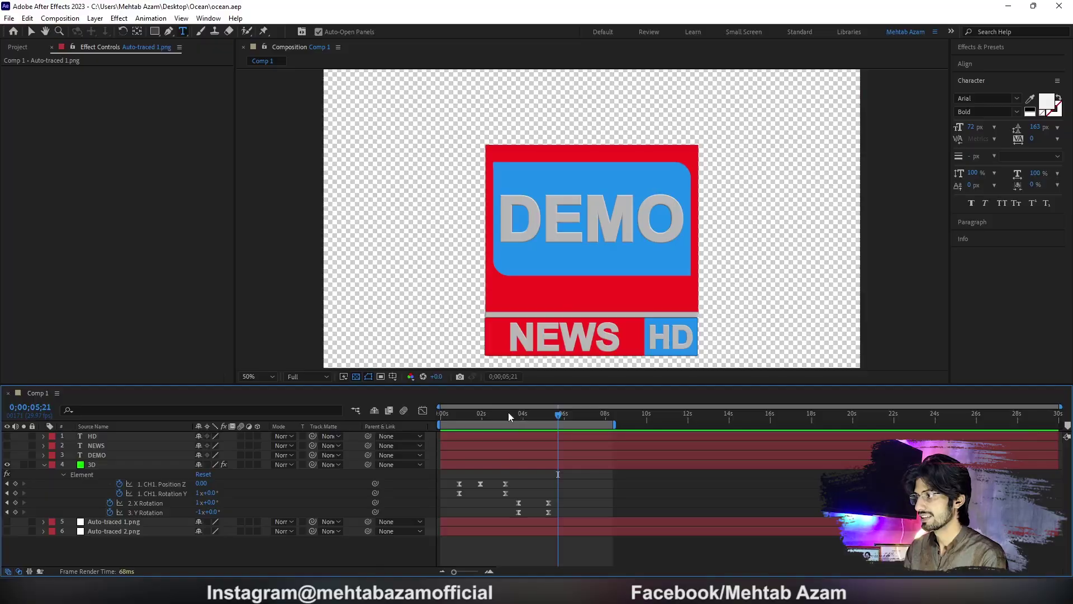
left_click_drag(508, 411, 434, 430)
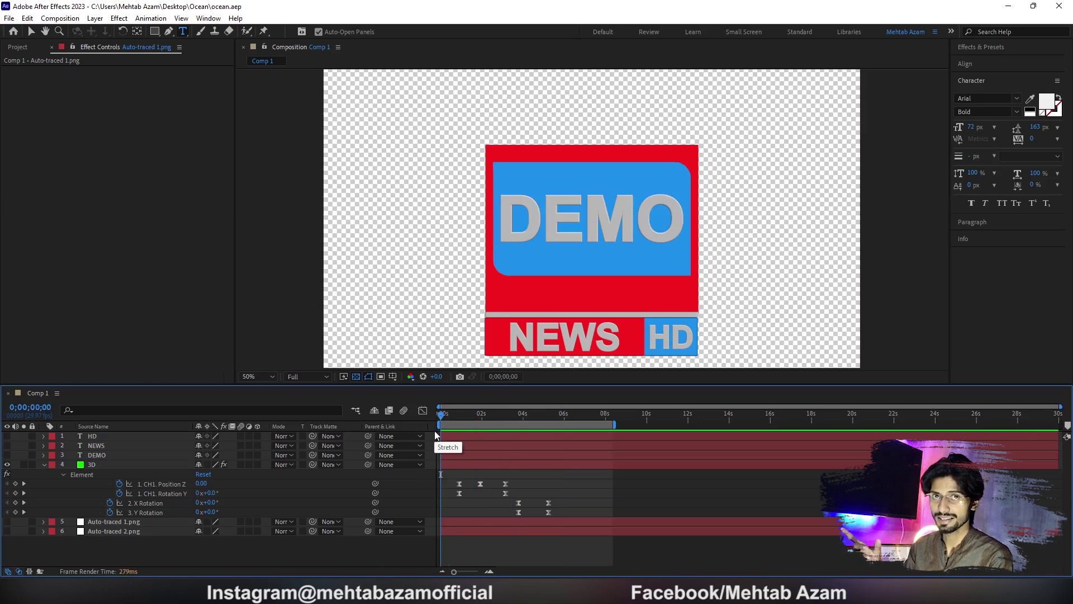
key("space")
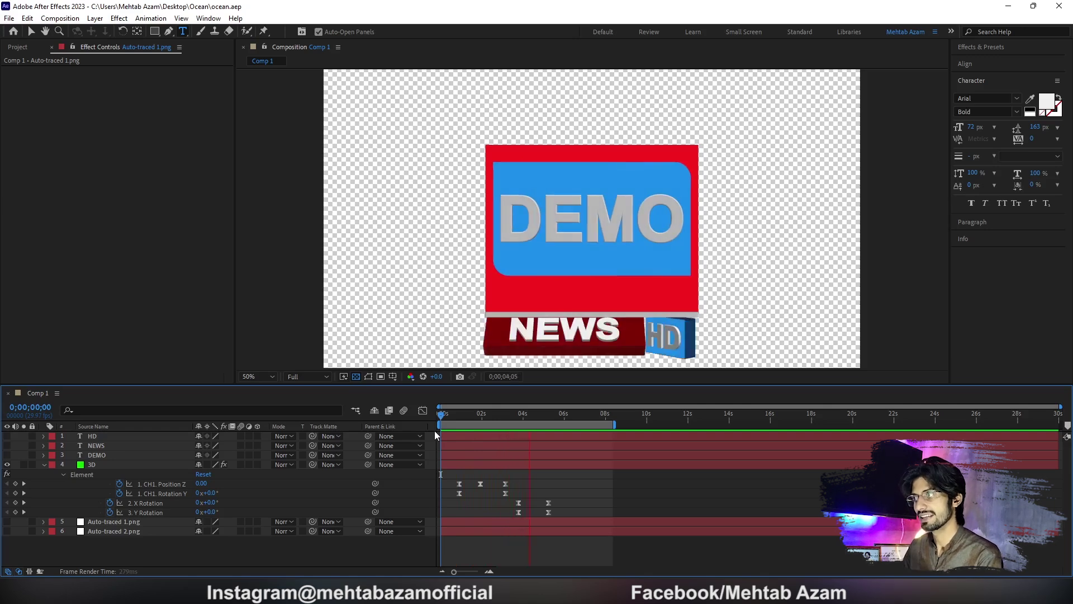
At 0;00;05;07, find the CC Light Sweep effect and apply it to the 3D layer
left_click(549, 413)
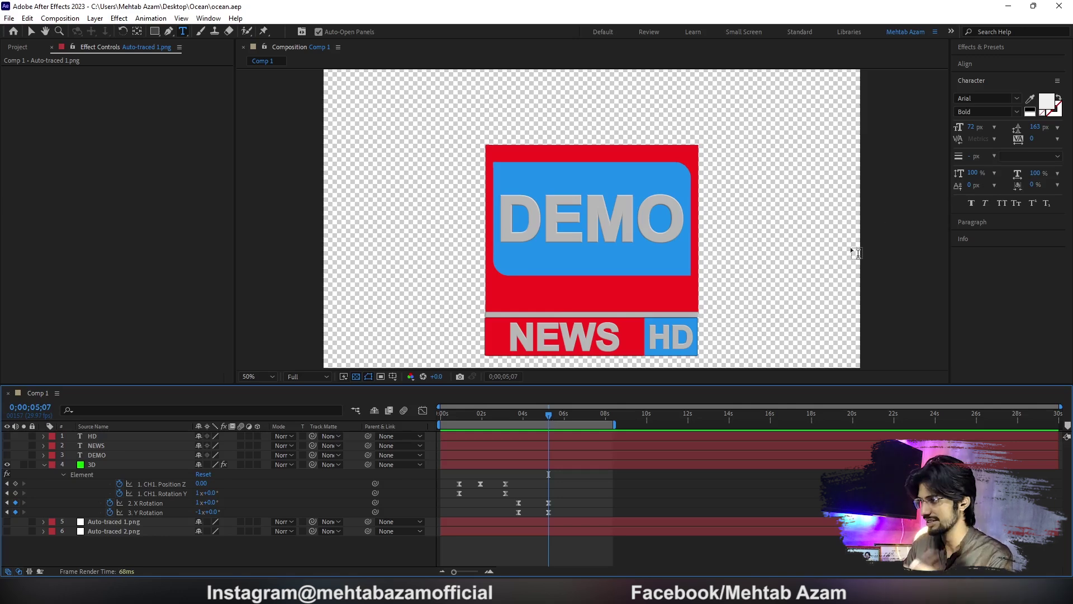
left_click(967, 47)
left_click(1004, 57)
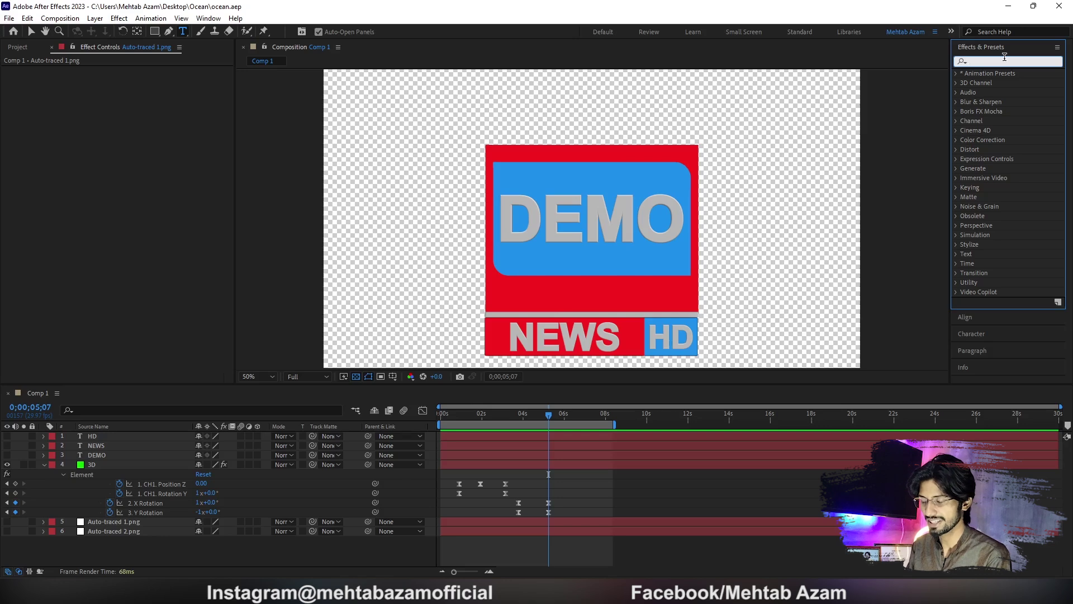
type("cc")
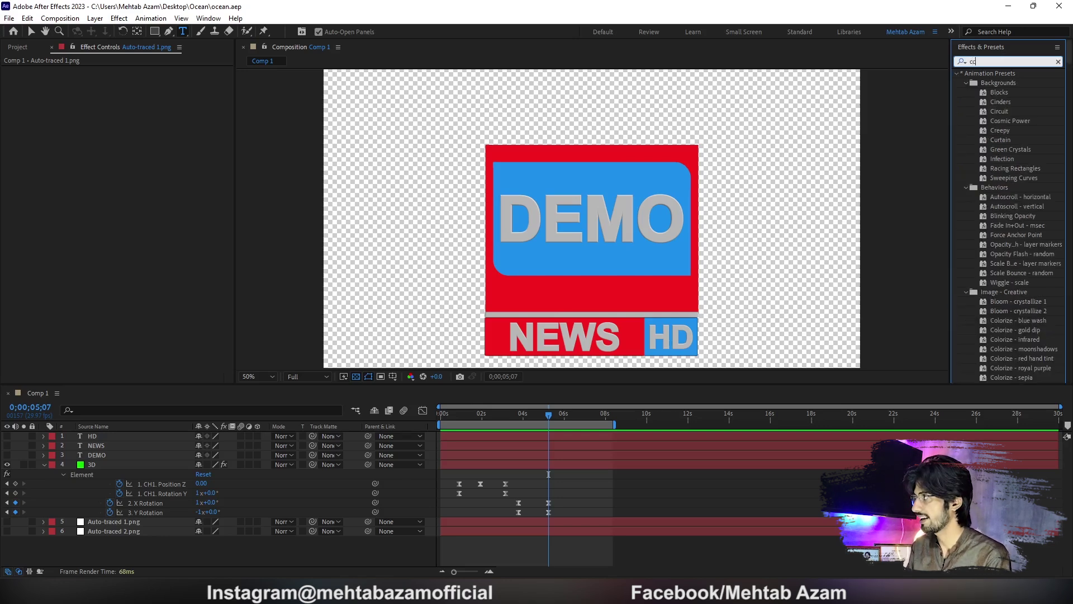
type(" li")
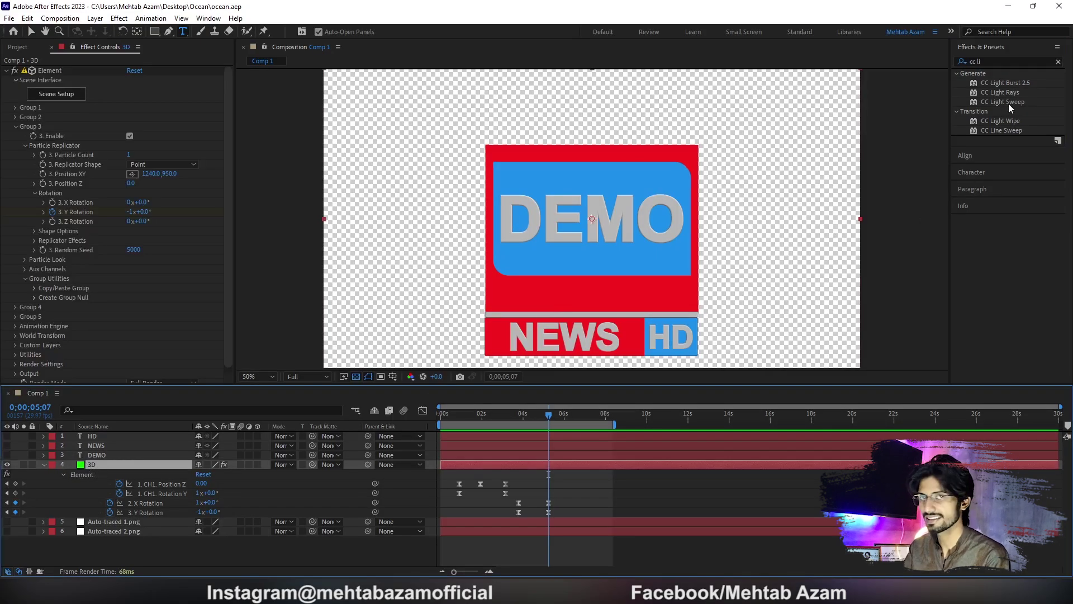
left_click_drag(1010, 102, 103, 463)
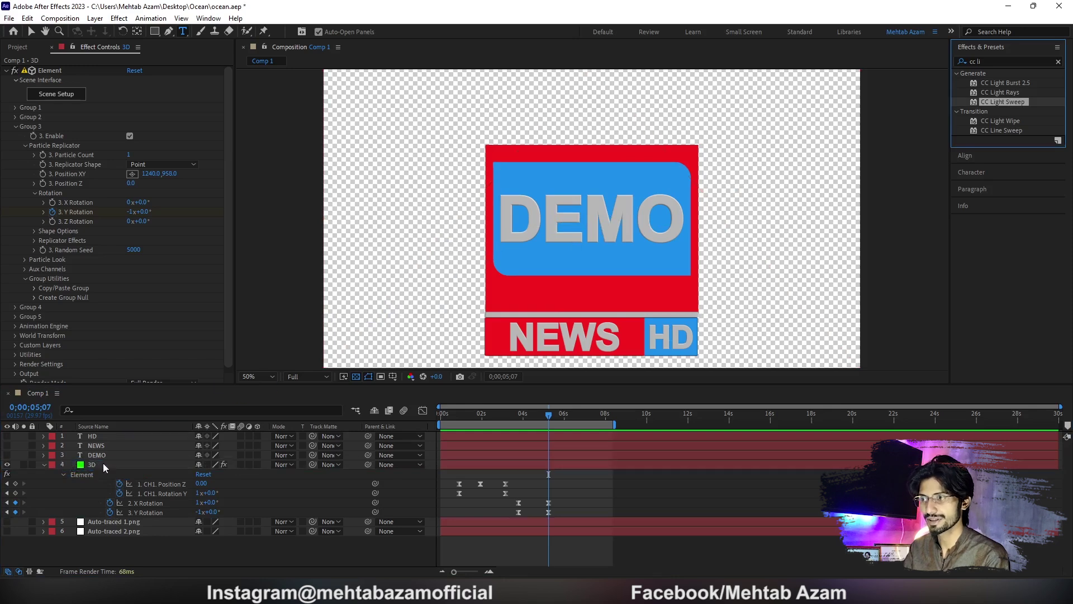
key("v")
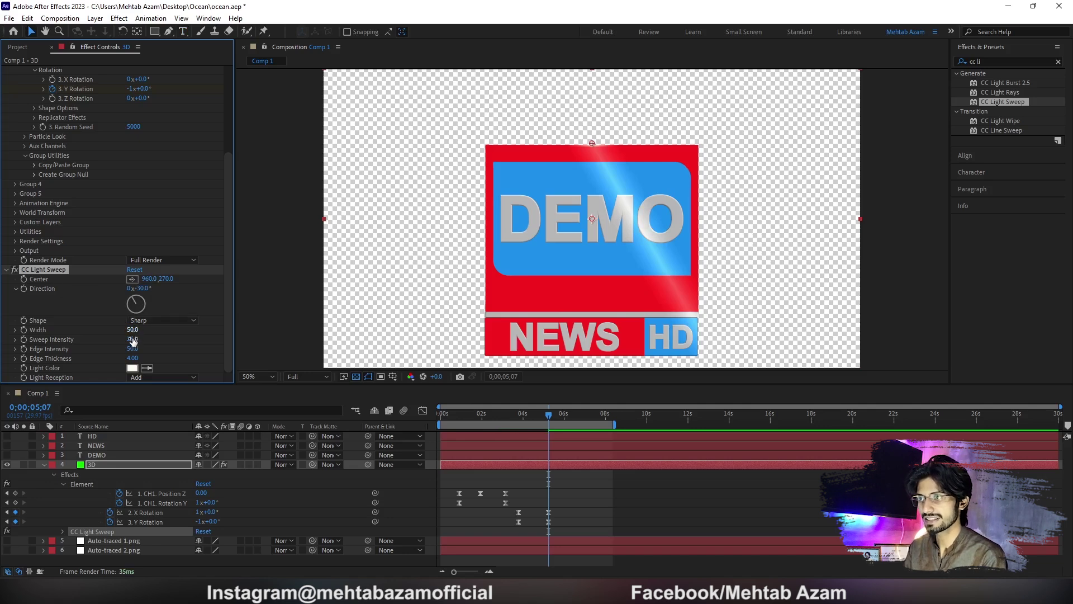
Set the light sweep's width to 80, its sweep intensity to 49 and its light color to yellow FFEA00
mouse_move(132, 330)
left_mouse_down()
mouse_move(150, 331)
mouse_move(137, 340)
mouse_move(148, 345)
left_mouse_up()
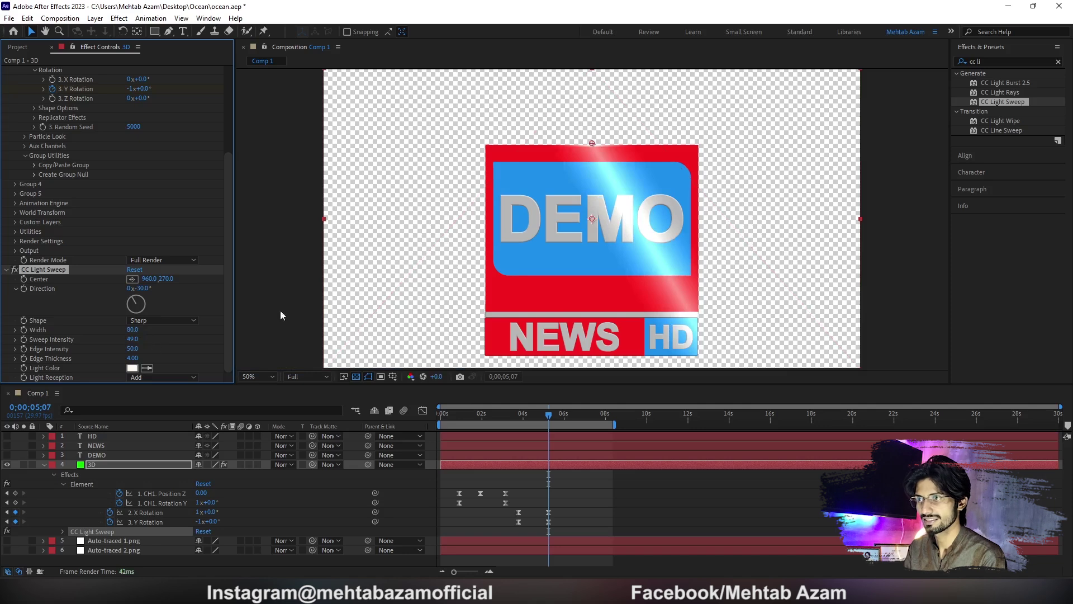
left_click(131, 368)
left_click(173, 109)
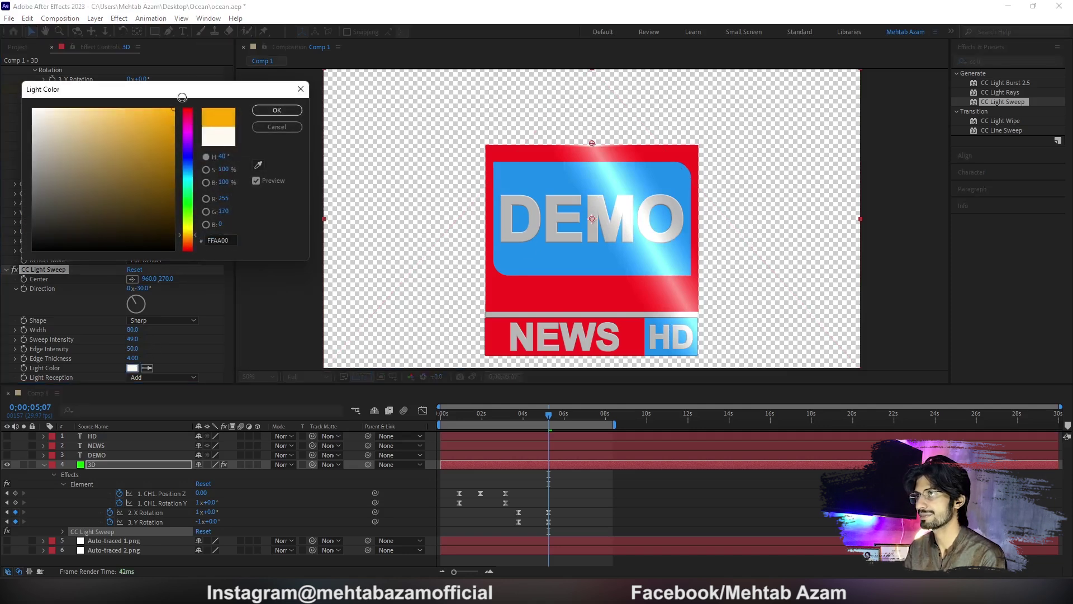
left_click_drag(187, 111, 189, 193)
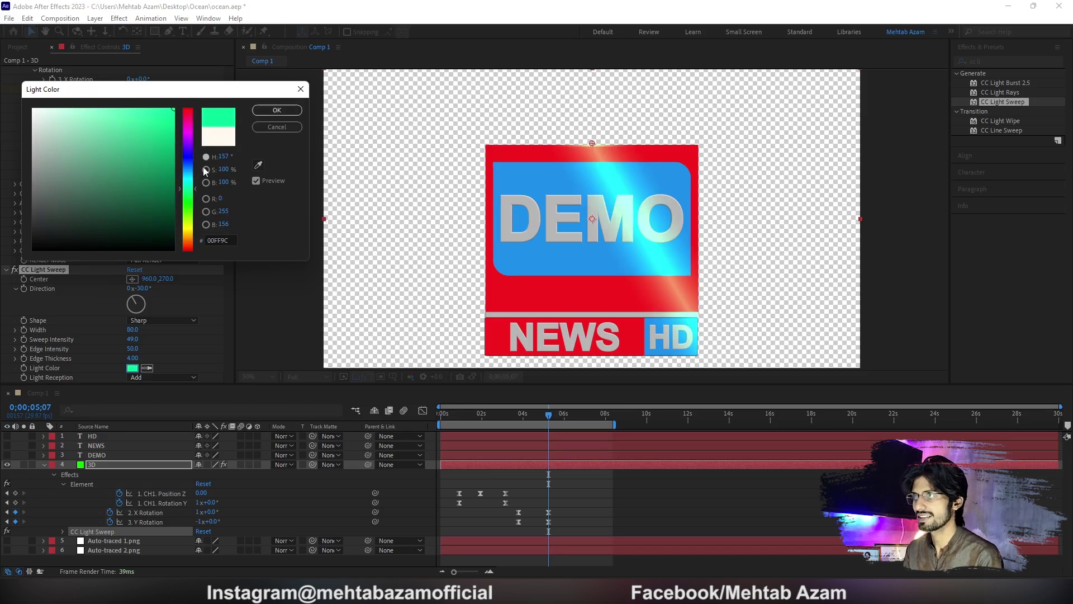
left_click(190, 200)
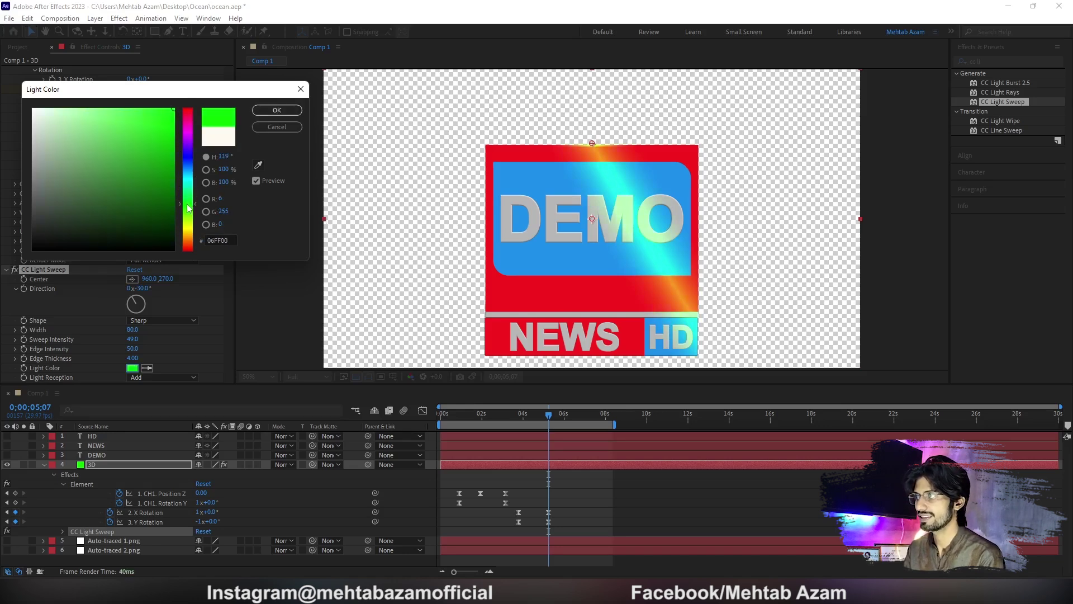
left_click_drag(188, 206, 191, 230)
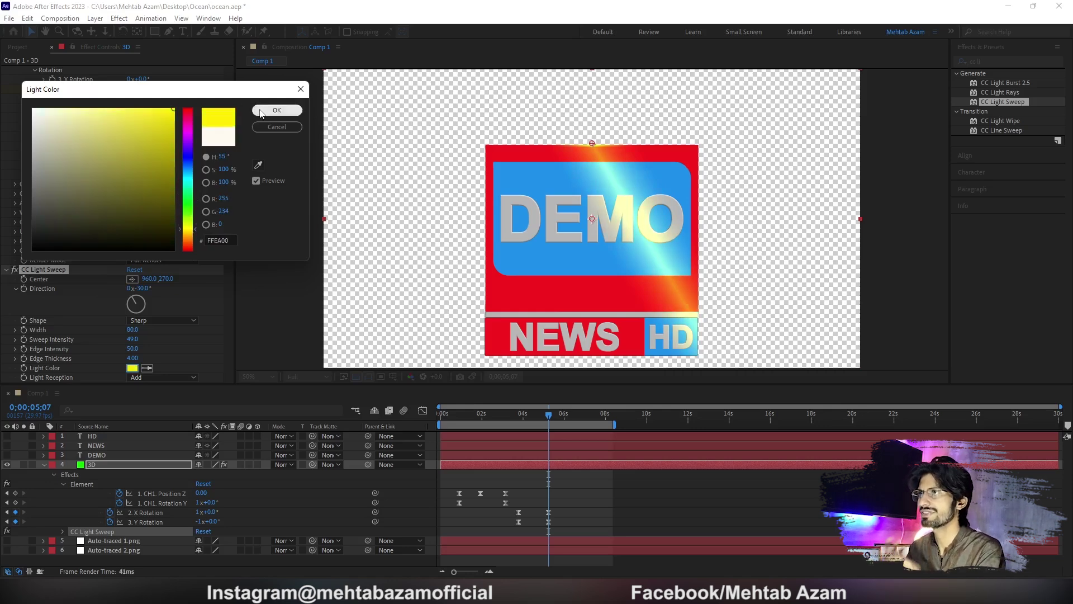
left_click(277, 110)
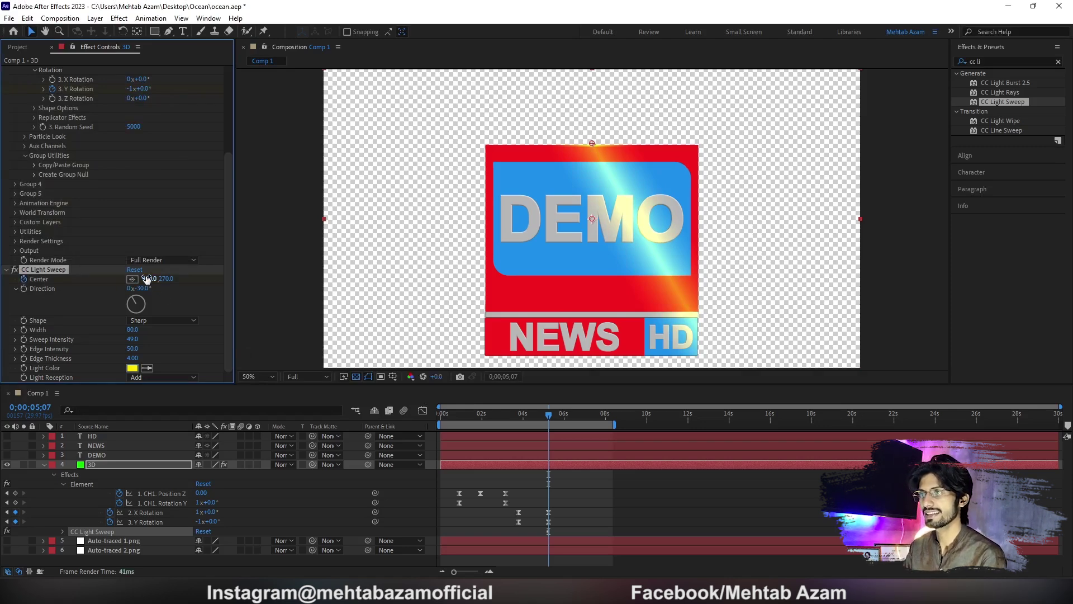
Keyframe the light sweep's Center at 1515, 270 at 0;00;05;07, shift it left across the logo at 0;00;07;11, and preview the sweep
left_click_drag(162, 278, 400, 233)
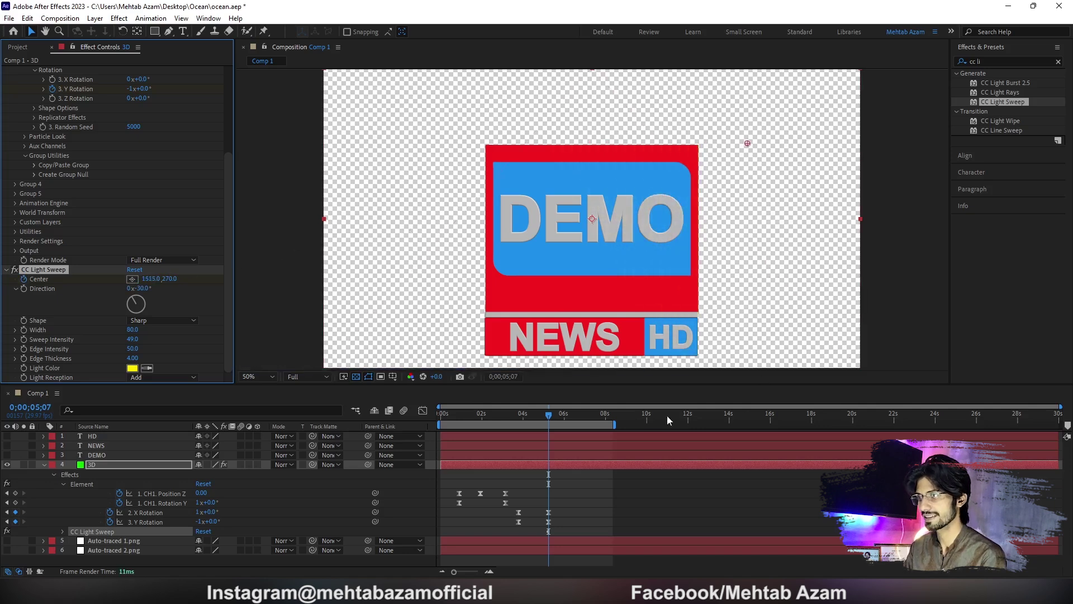
left_click(592, 414)
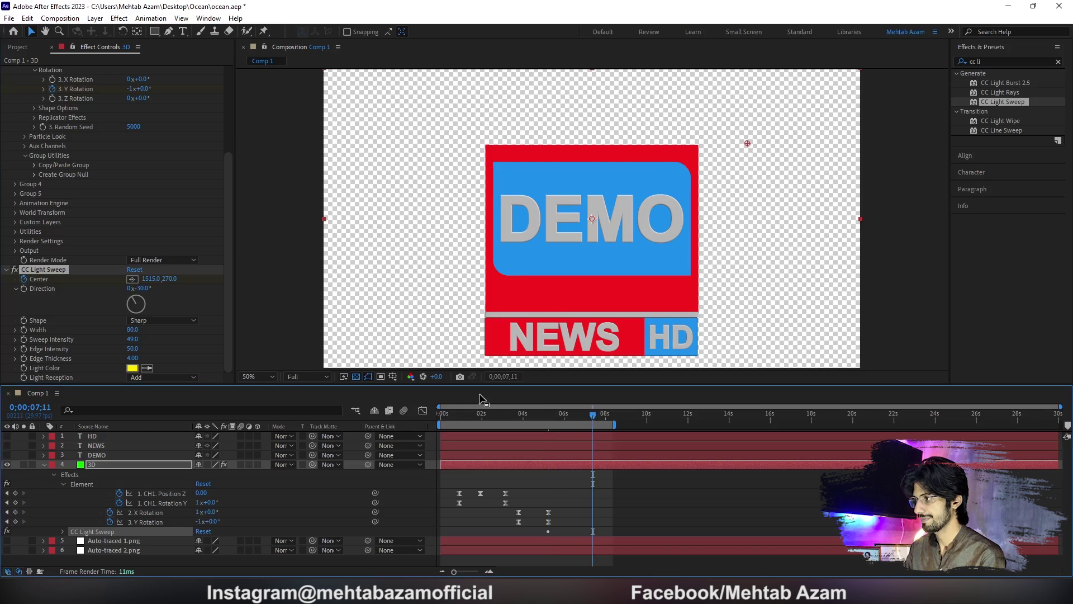
left_click_drag(138, 286, 92, 286)
left_click(435, 415)
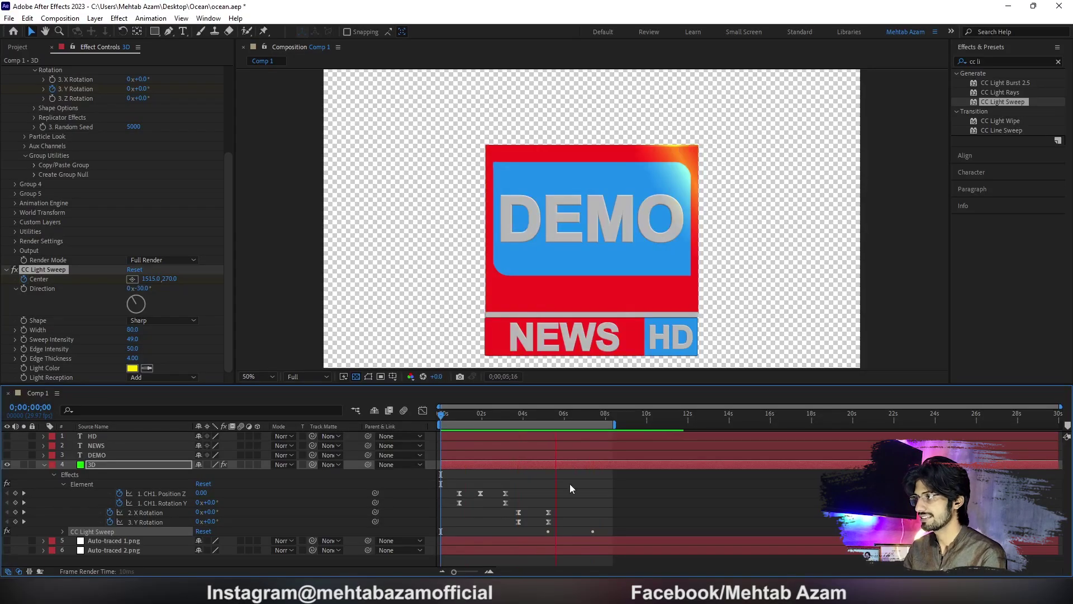
key("space")
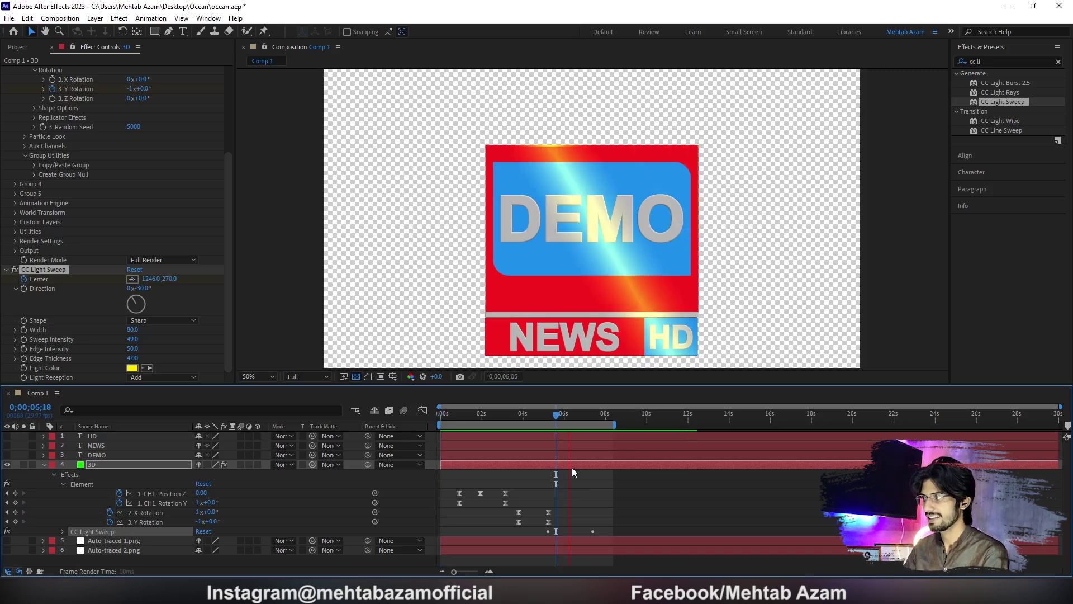